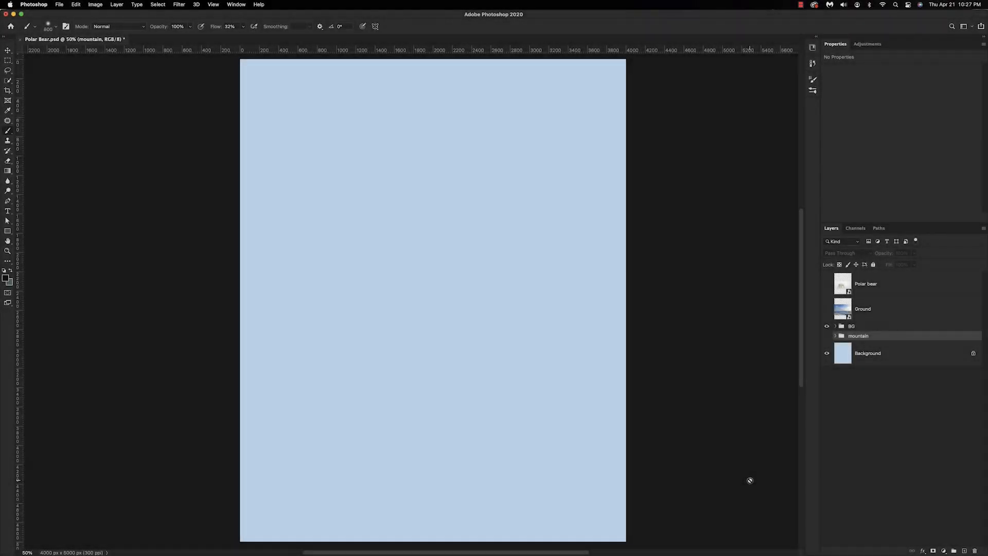
Show the Ground layer, select its snowy land up to the ridge line with Quick Selection, and mask out the sky
key(v)
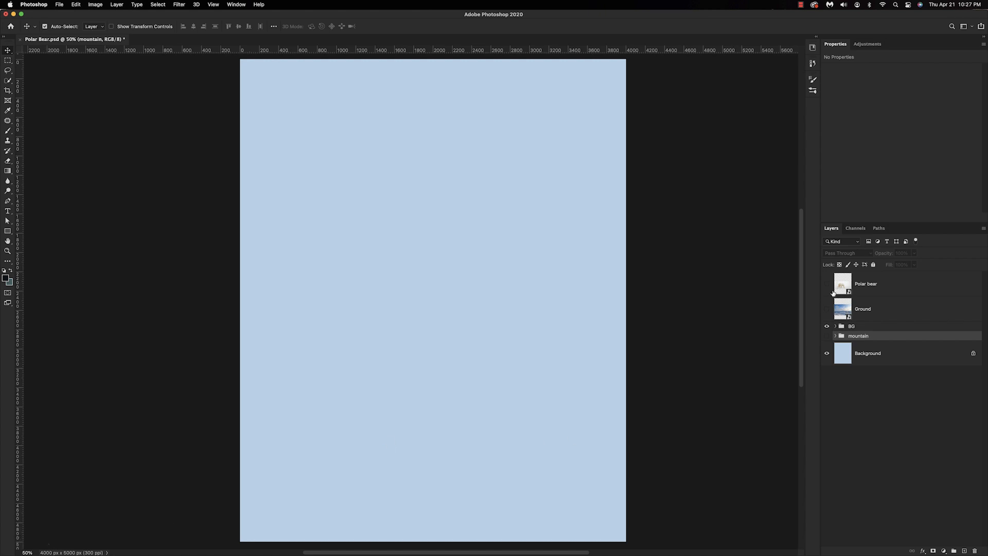
click(827, 310)
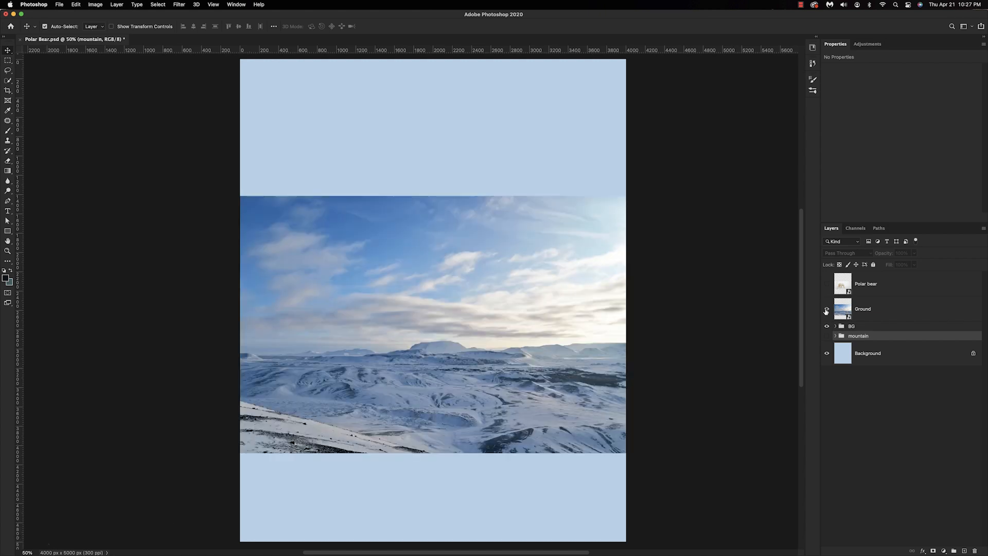
click(843, 310)
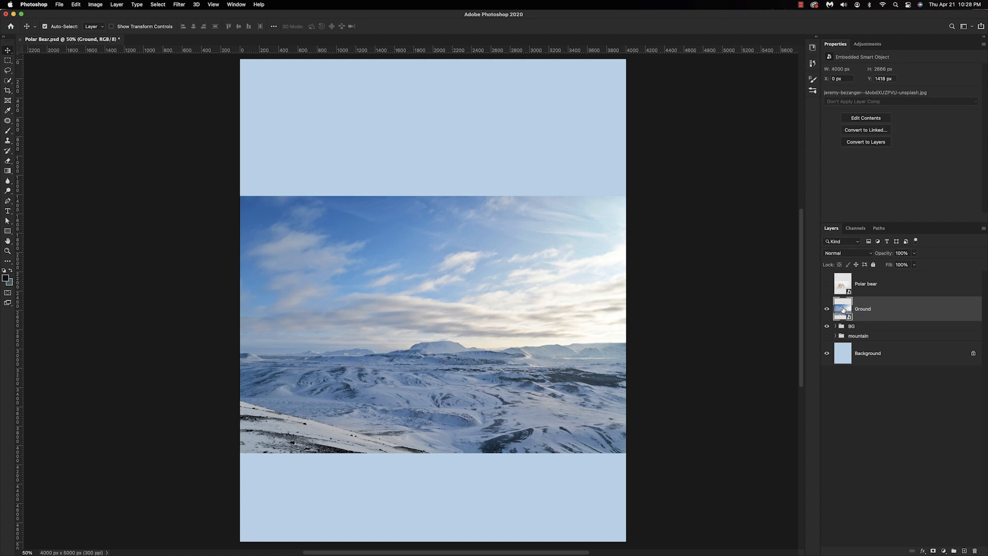
click(10, 82)
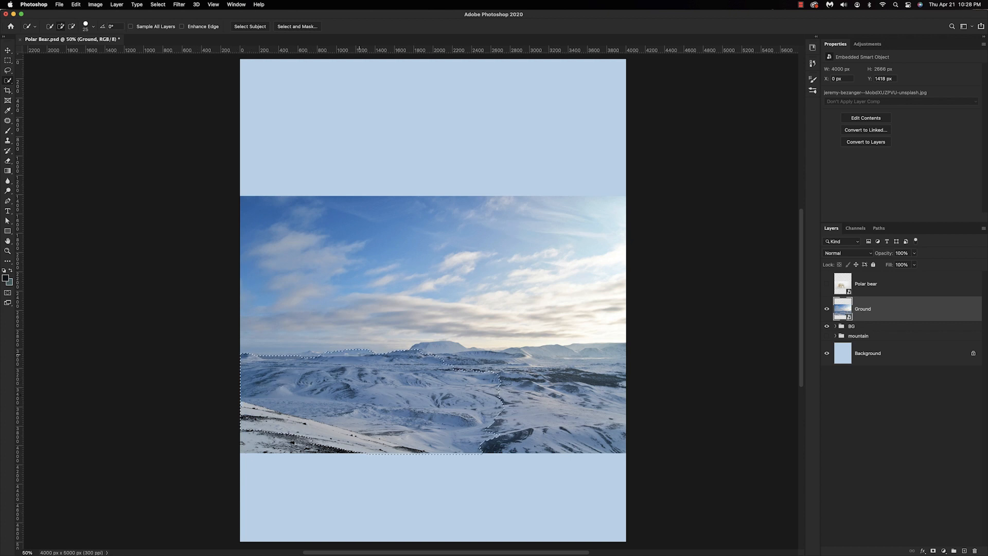
key(super+plus)
drag(624, 332, 675, 327)
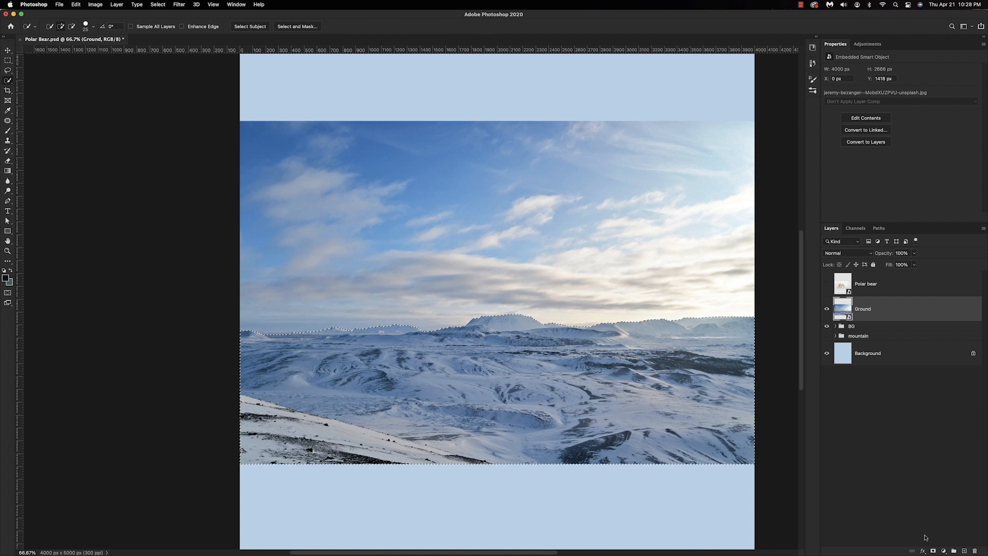
click(933, 551)
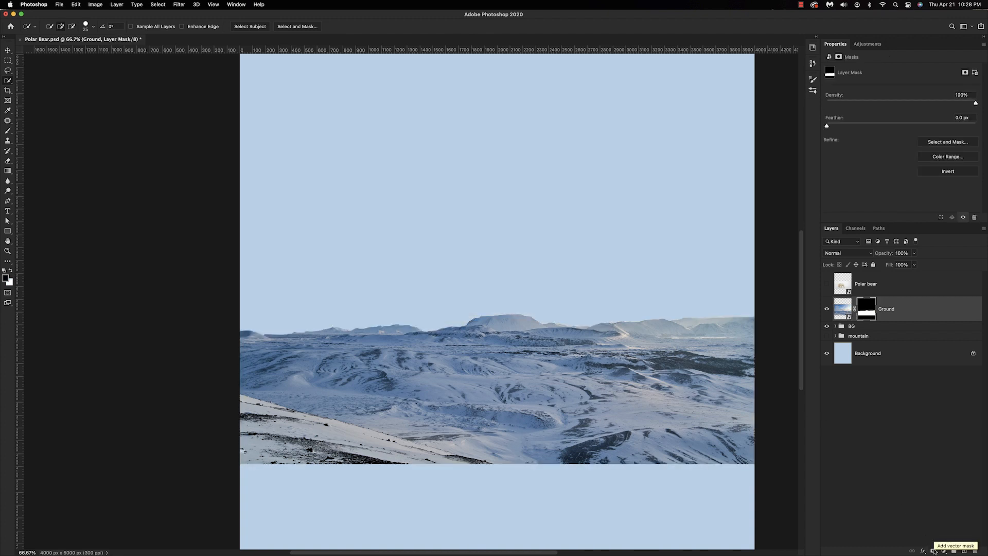
Move the masked Ground layer straight down so its lower edge meets the bottom of the canvas
key(super+minus)
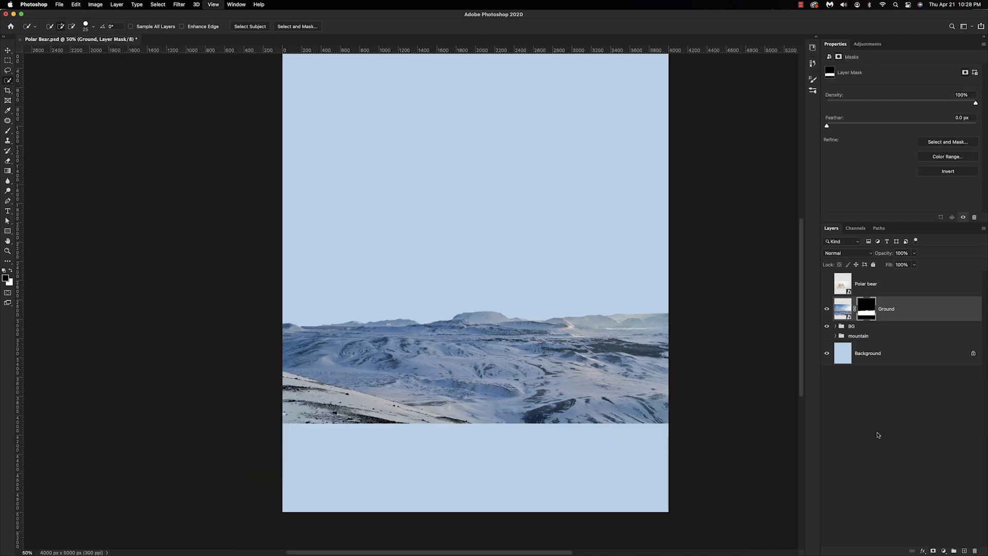
click(842, 304)
key(super+t)
drag(569, 371, 569, 456)
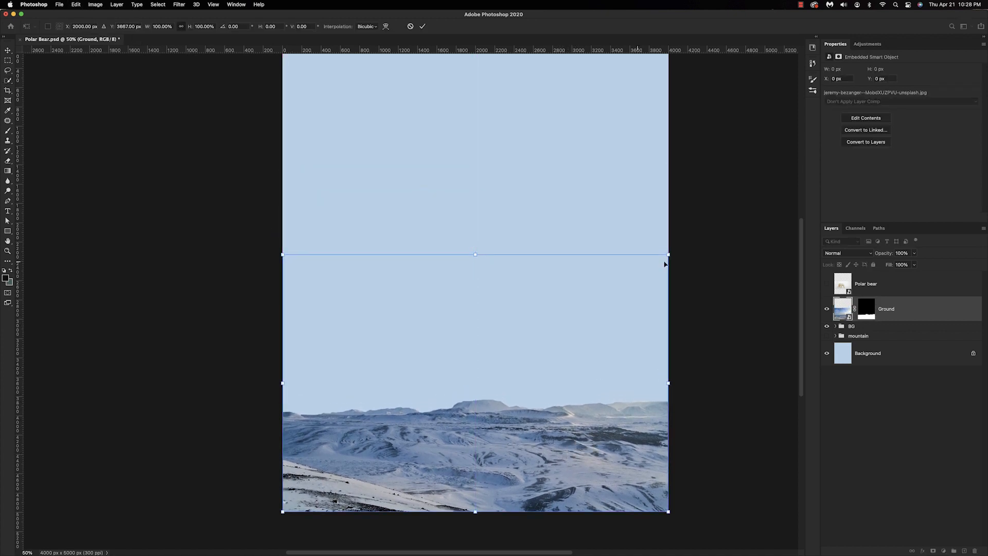
click(421, 27)
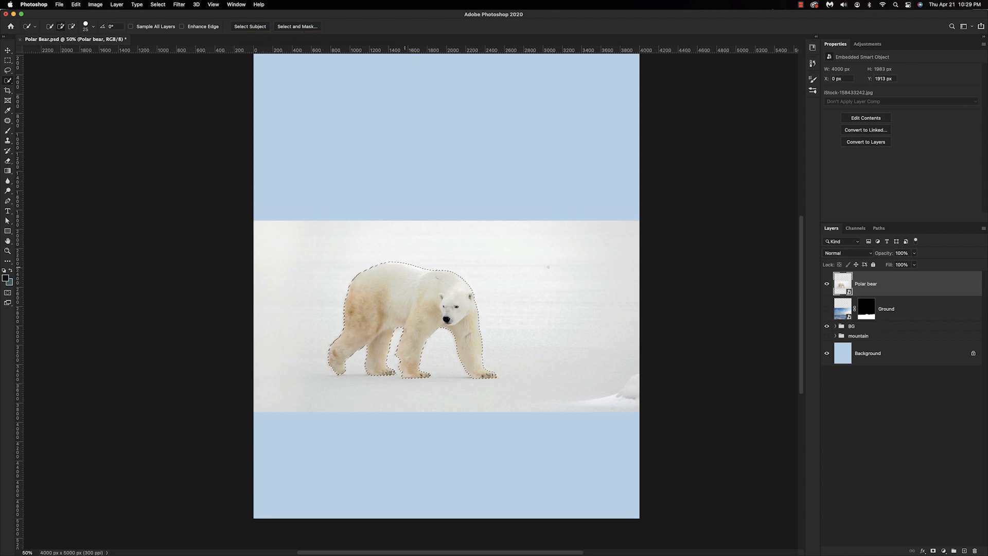
Add a layer mask to the Polar bear layer from the selection around the bear
click(934, 551)
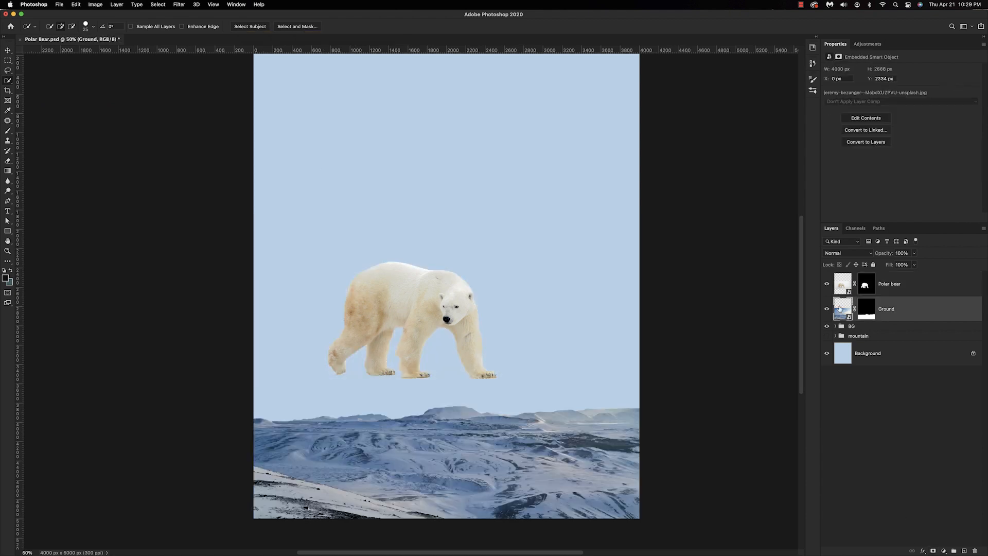
Enlarge the Ground layer to about 159% and reposition it so the snow lies beneath the bear's paws
key(ctrl+t)
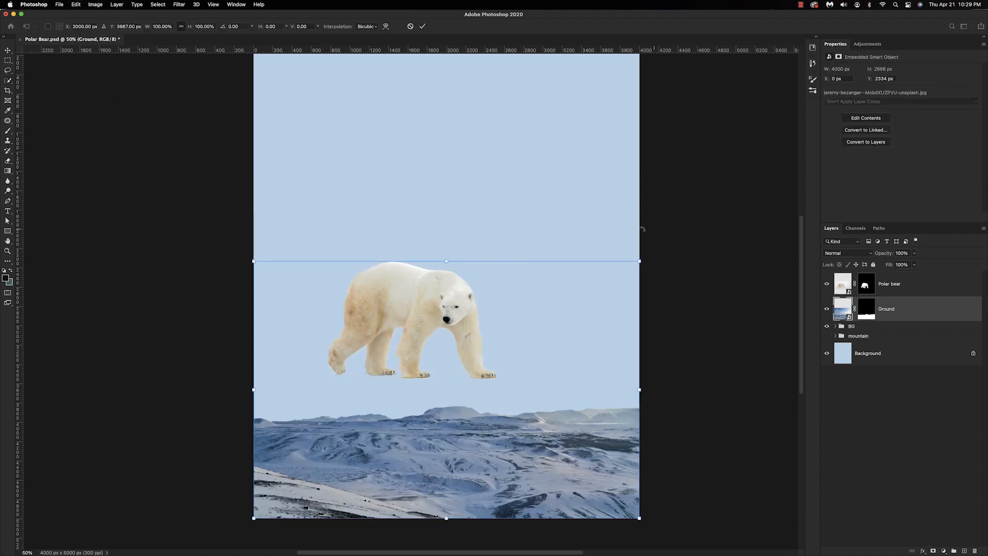
drag(446, 260, 489, 199)
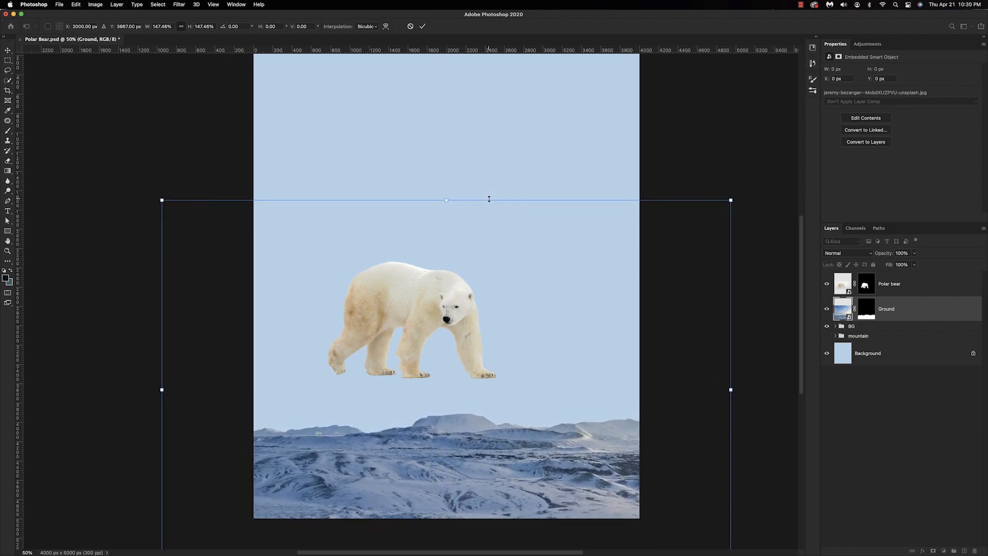
drag(496, 473, 486, 412)
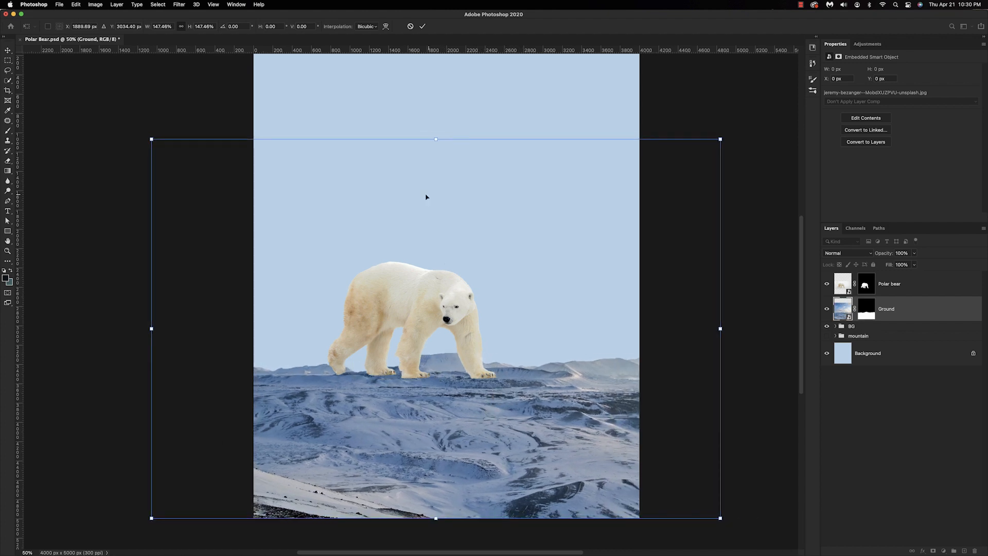
drag(436, 138, 437, 124)
drag(484, 436, 385, 425)
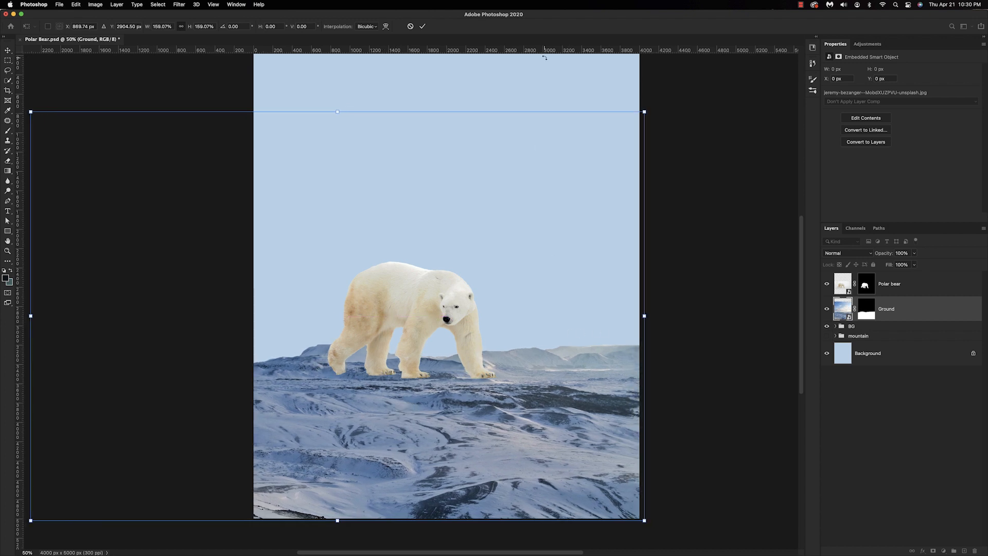
click(424, 26)
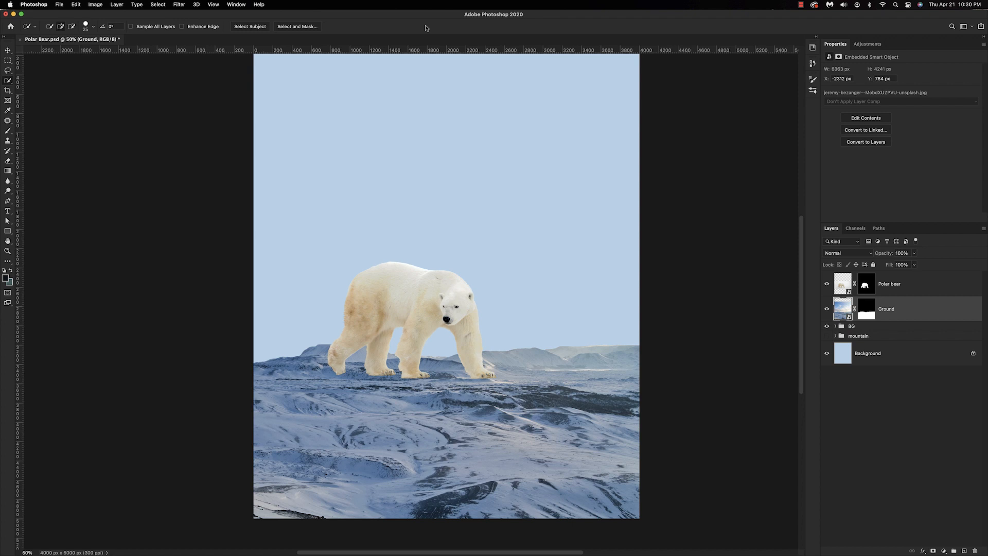
Enlarge the Polar bear layer to about 115% and place the bear standing near the middle of the snowy ground
key(alt+bracketright)
key(ctrl+plus)
key(ctrl+t)
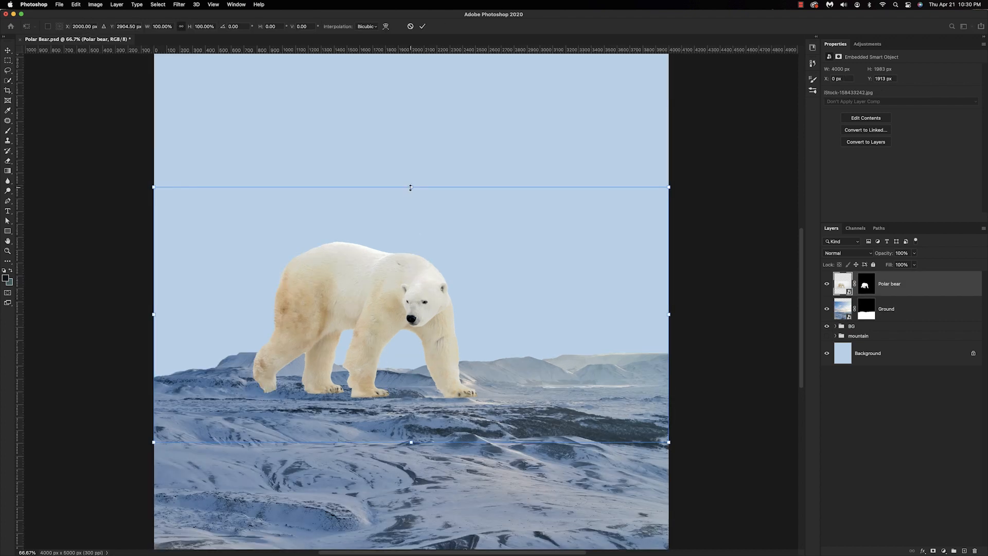
drag(410, 187, 455, 152)
drag(371, 276, 420, 268)
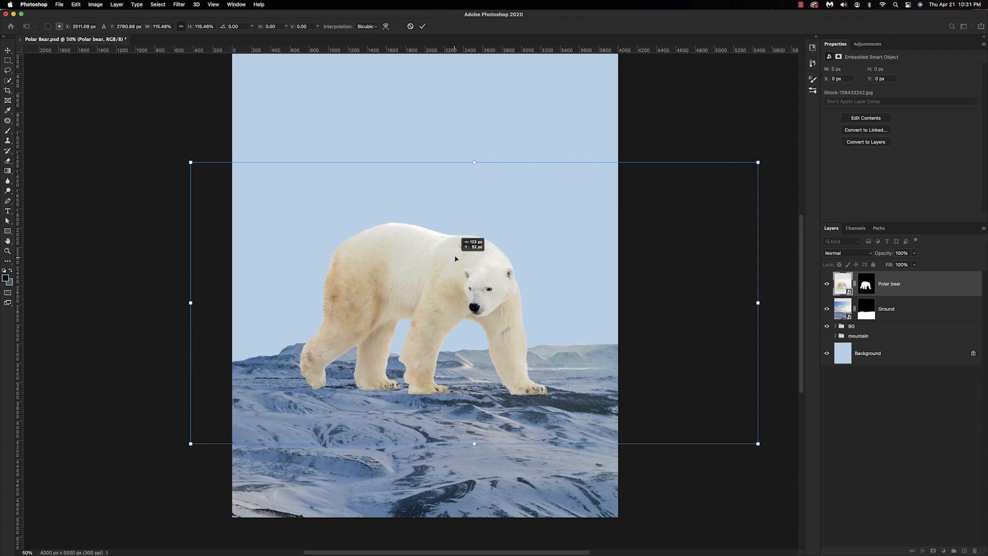
drag(455, 259, 454, 255)
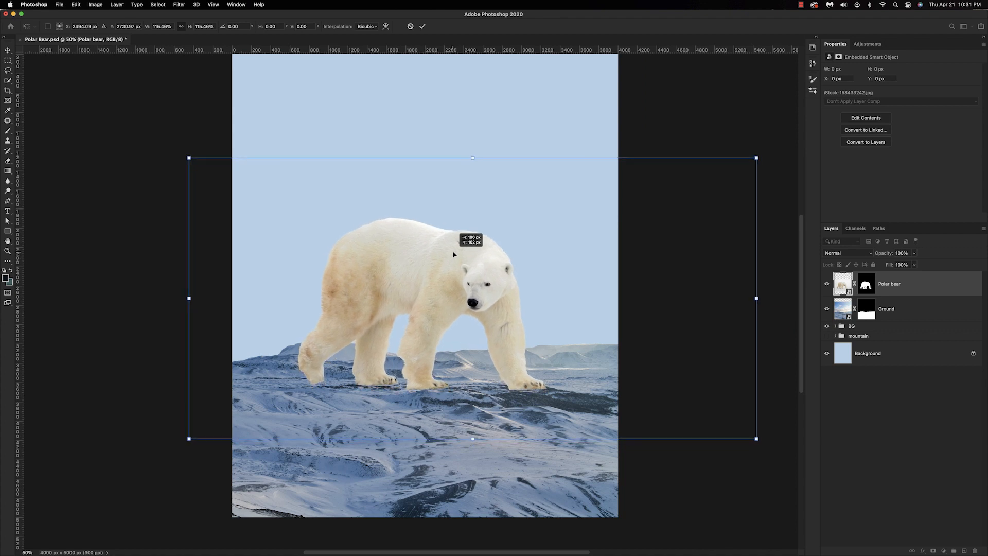
key(Return)
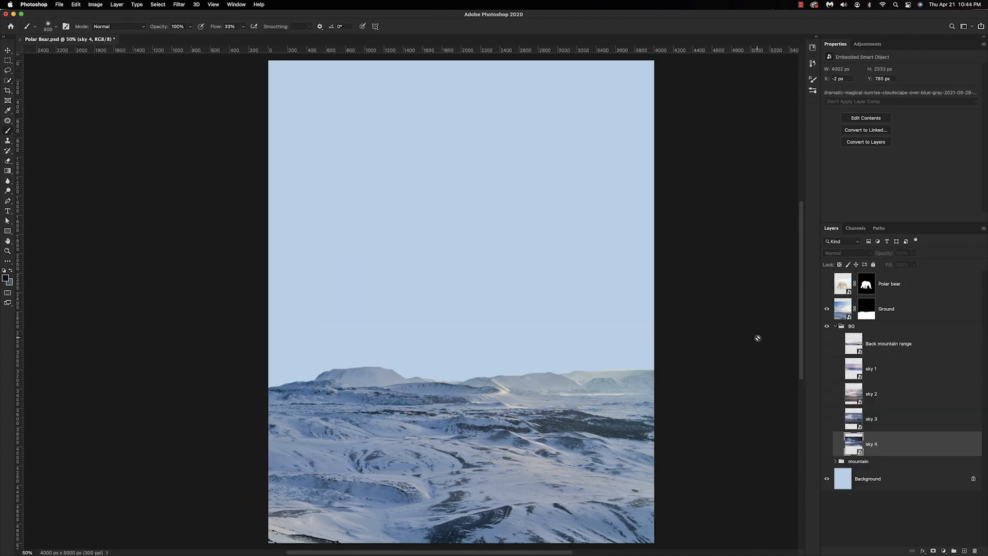
Mask the sky out of the Back mountain range layer and place the peaks along the horizon behind the ground
click(827, 344)
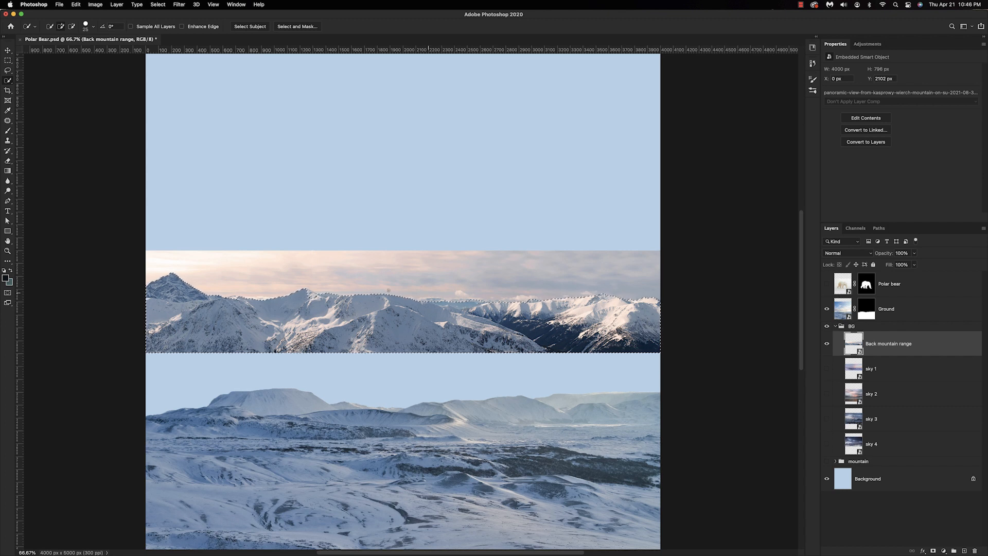
click(934, 552)
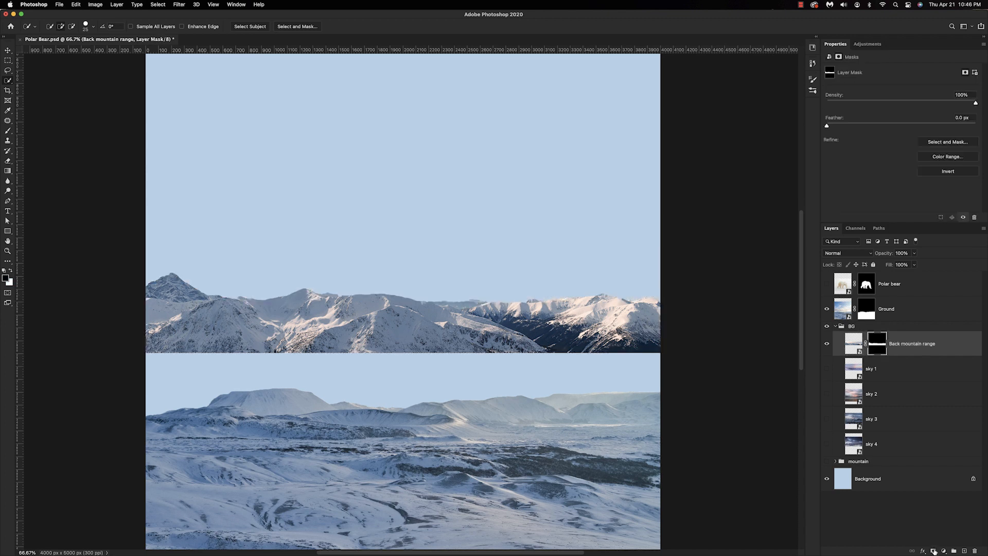
click(853, 344)
key(super+t)
drag(471, 339, 475, 418)
key(super+minus)
key(super+minus)
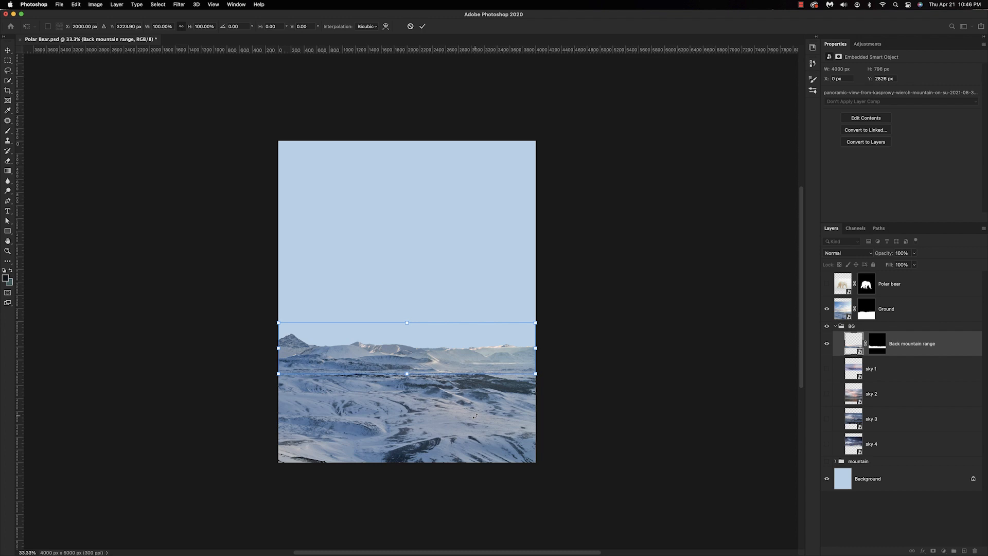
drag(408, 322, 453, 346)
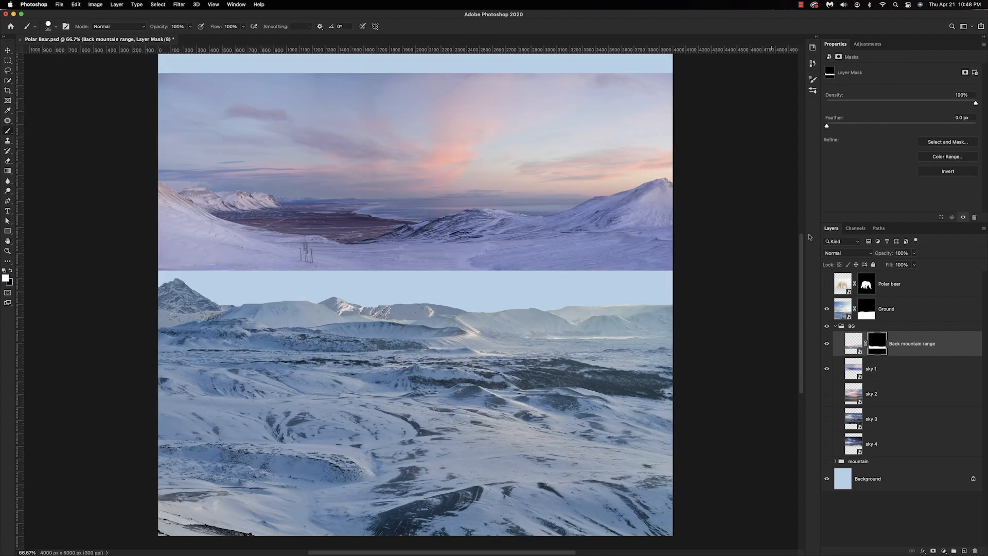
Enlarge the sky 1 layer to about 9.8% and lower it so the pink sky meets the mountain horizon
click(853, 368)
key(super+t)
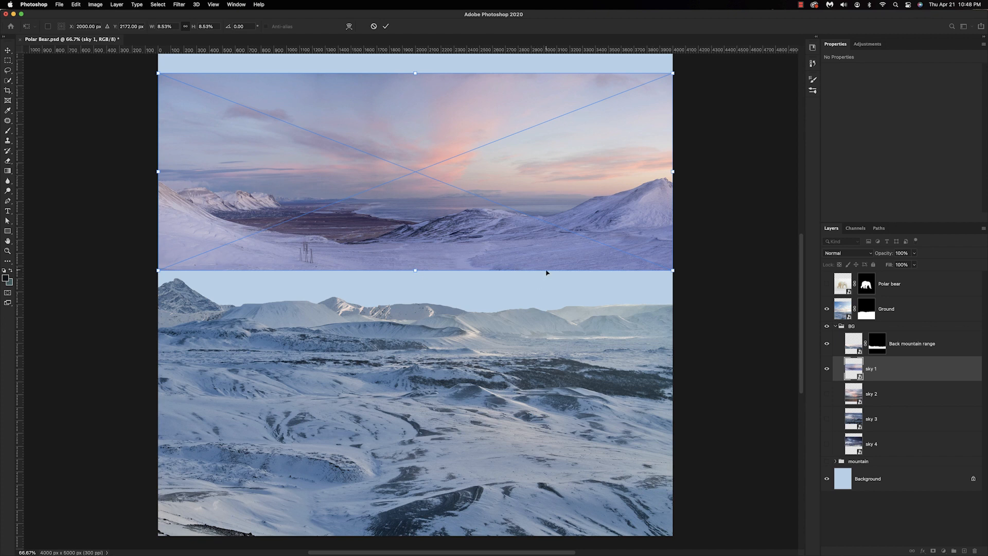
drag(546, 272, 526, 278)
drag(673, 189, 749, 155)
drag(570, 221, 572, 232)
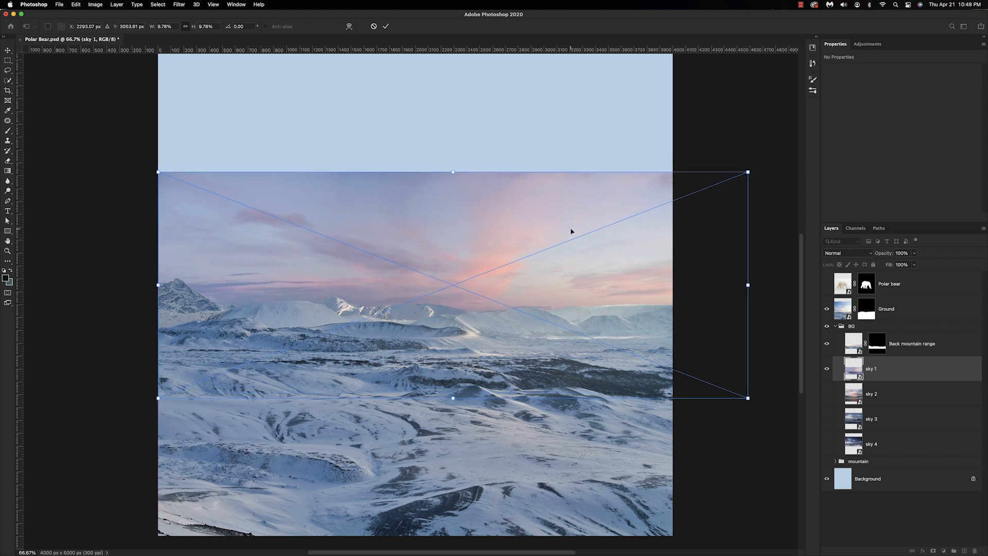
key(Return)
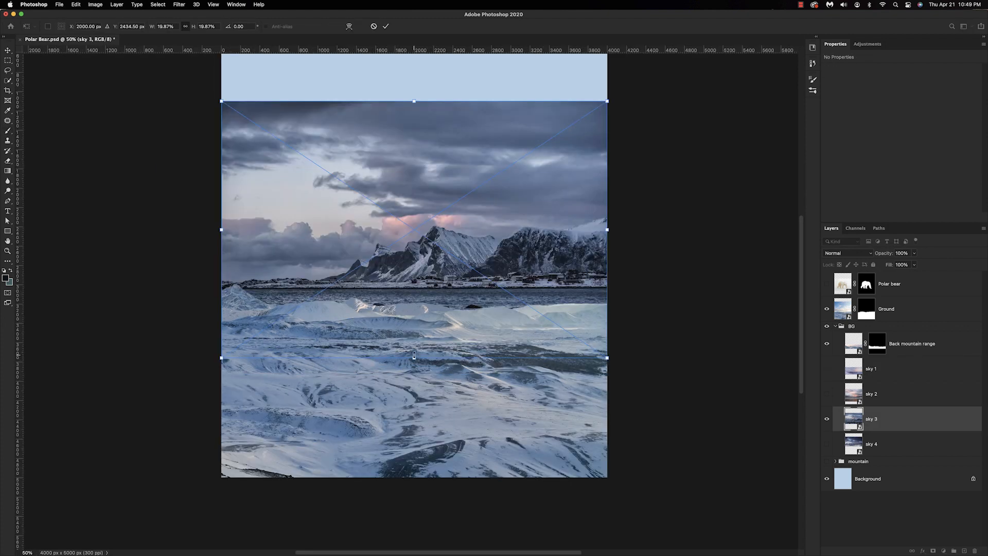
Enlarge the sky 3 layer to about 26.7% and align its left edge with the left edge of the canvas
drag(414, 357, 481, 445)
drag(444, 300, 512, 295)
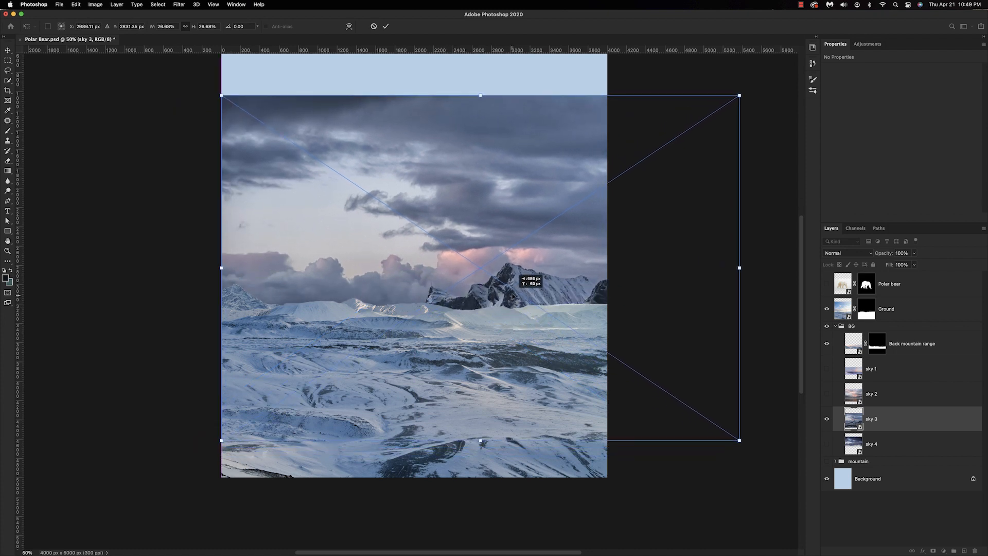
key(Return)
Paint on the sky 1 mask with a soft brush to blend its upper edge and left side into the sky 3 clouds
key(b)
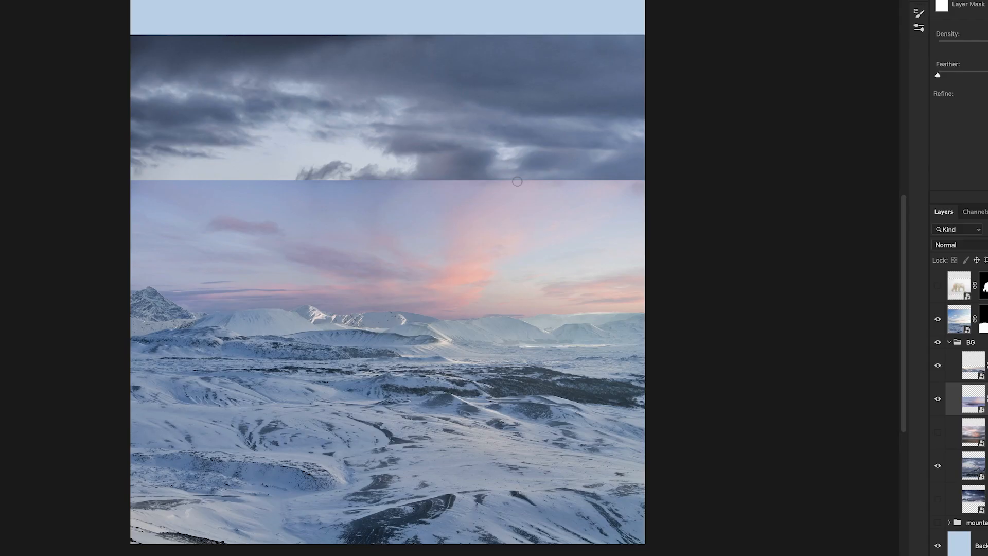
drag(607, 141, 435, 186)
mouse_move(376, 194)
mouse_down()
mouse_move(315, 182)
mouse_move(315, 192)
mouse_move(283, 201)
mouse_move(291, 165)
mouse_move(253, 190)
mouse_move(217, 165)
mouse_move(182, 163)
mouse_move(75, 178)
mouse_up()
drag(237, 242, 110, 275)
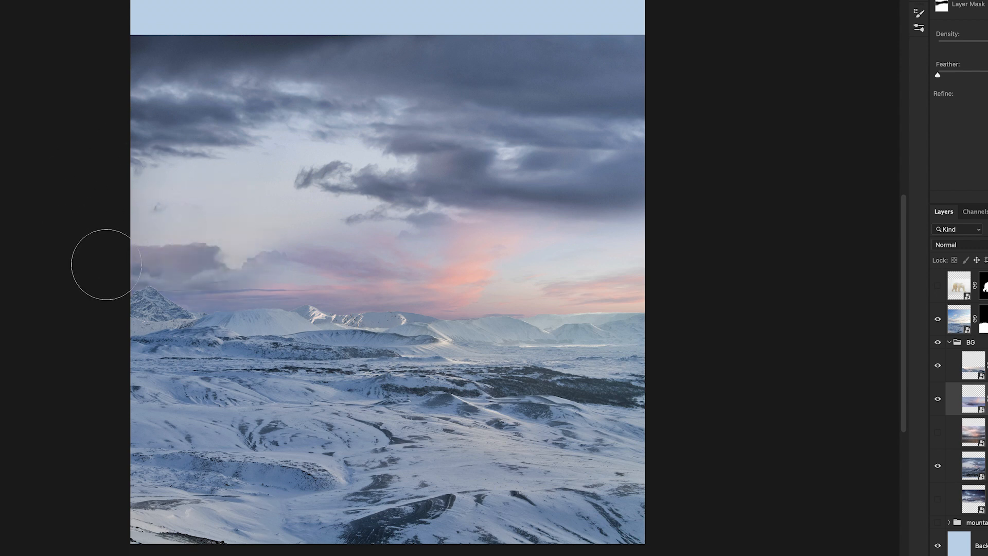
mouse_move(198, 260)
mouse_down()
mouse_move(194, 291)
mouse_move(156, 259)
mouse_move(286, 270)
mouse_up()
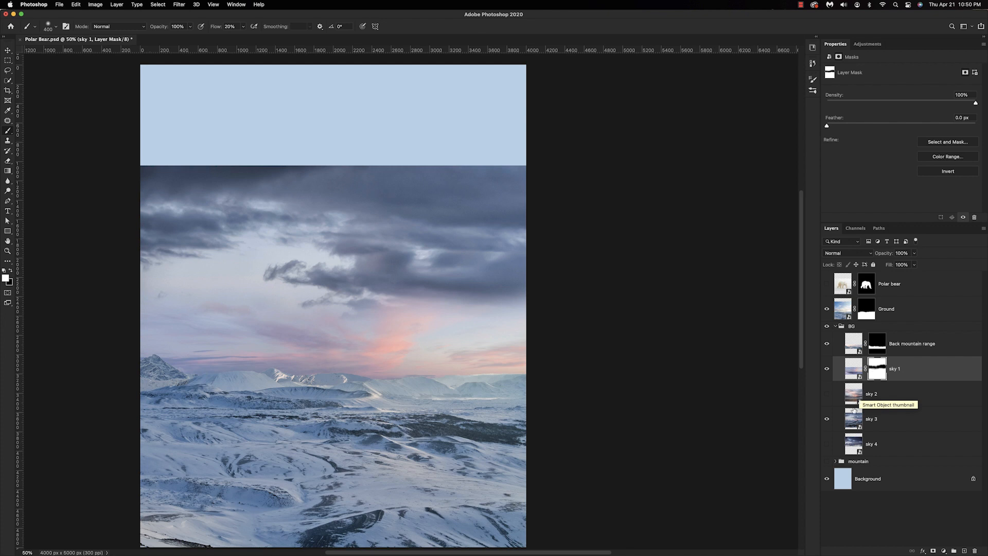
Show the sky 4 layer, move it above sky 3, and scale it to about 62% from the canvas's top-left corner
click(827, 445)
drag(854, 445, 886, 416)
key(super+t)
mouse_move(333, 140)
mouse_down()
mouse_move(341, 94)
mouse_move(354, 136)
mouse_move(358, 91)
mouse_move(393, 94)
mouse_move(333, 94)
mouse_move(393, 96)
mouse_up()
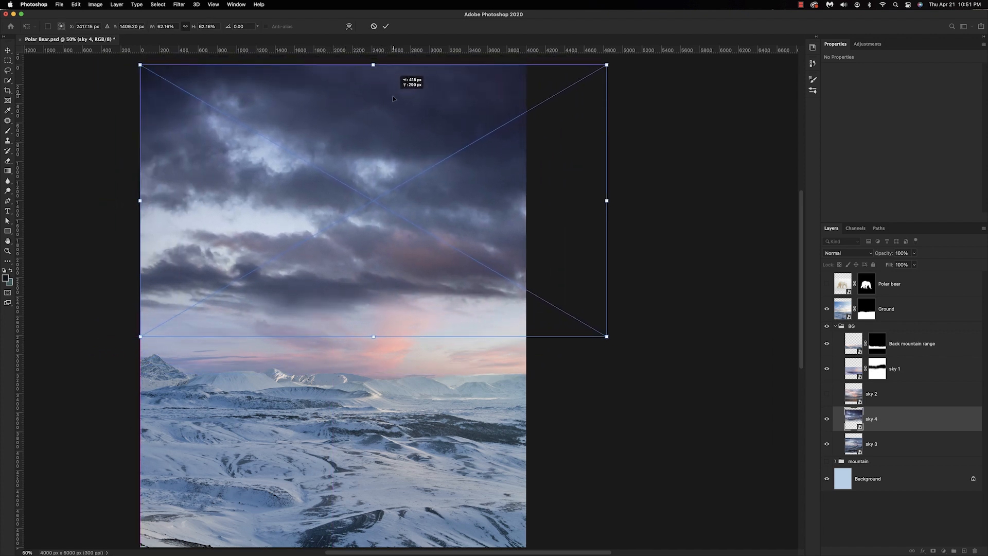
key(Return)
Move sky 4 below sky 3 and paint on the sky 3 mask at 20% flow to blend its upper edge into sky 4
key(b)
drag(885, 425, 881, 453)
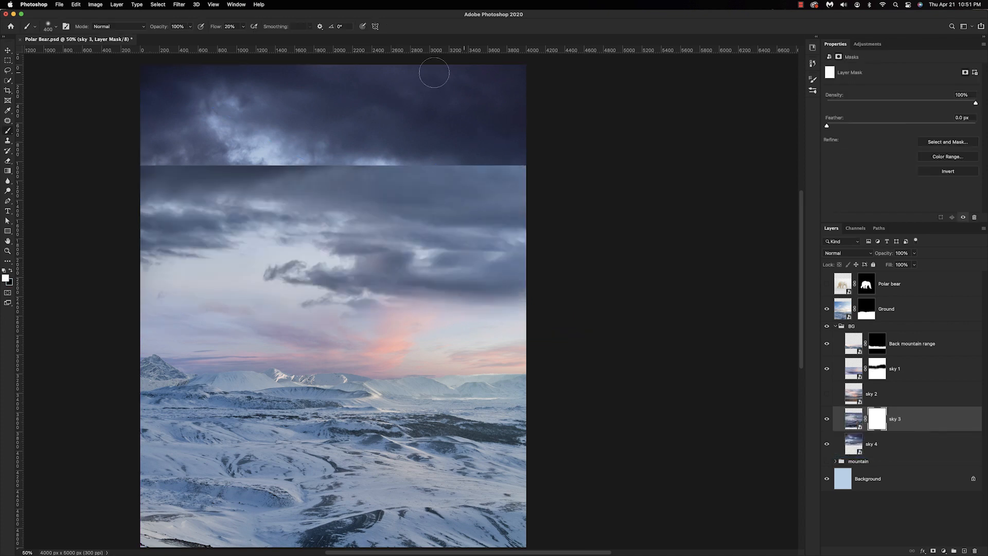
mouse_move(494, 176)
mouse_down()
mouse_move(260, 169)
mouse_move(145, 184)
mouse_up()
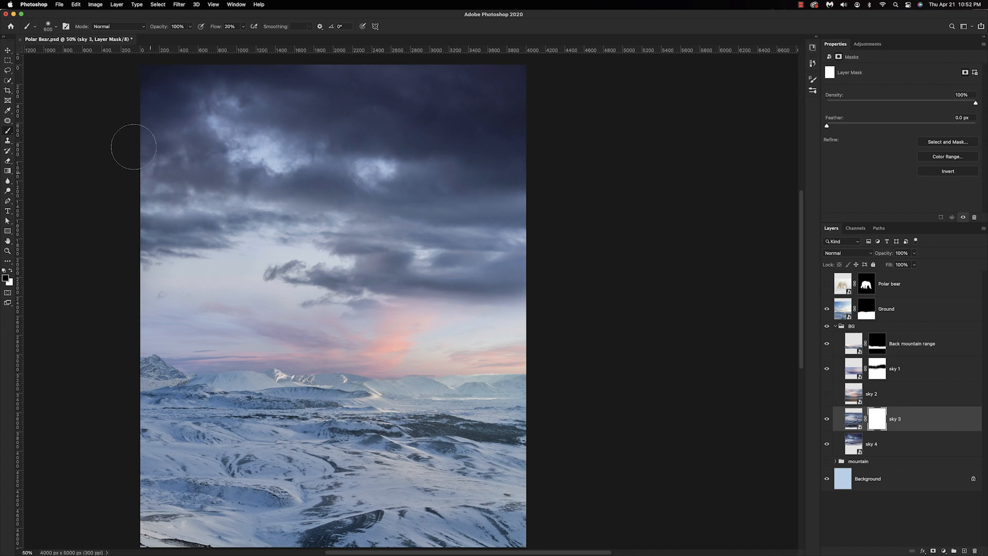
mouse_move(364, 182)
mouse_down()
mouse_move(350, 211)
mouse_move(401, 209)
mouse_move(401, 185)
mouse_move(312, 227)
mouse_move(351, 194)
mouse_move(423, 220)
mouse_move(431, 234)
mouse_move(408, 242)
mouse_move(392, 298)
mouse_move(399, 278)
mouse_move(454, 292)
mouse_move(392, 260)
mouse_move(363, 241)
mouse_up()
key(x)
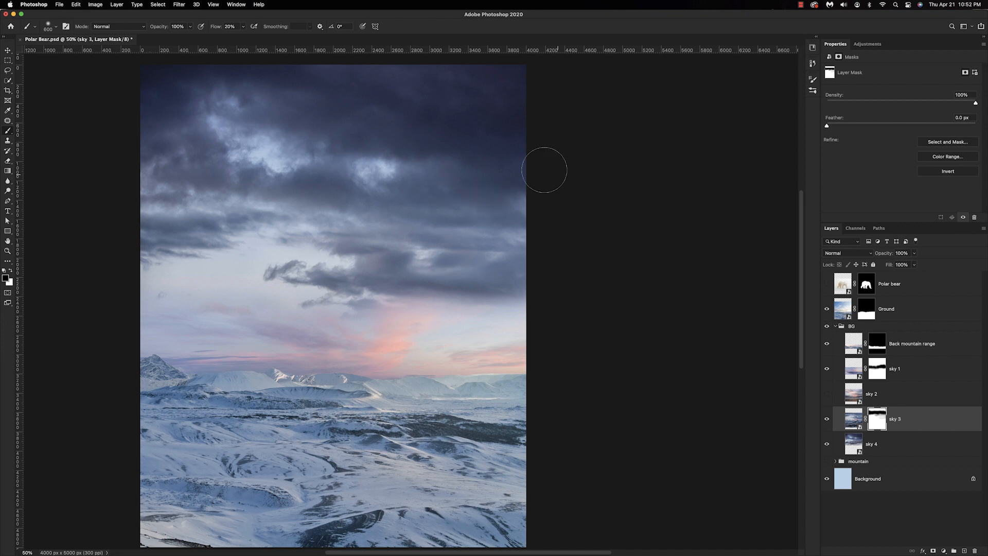
scroll(541, 165, down, 2)
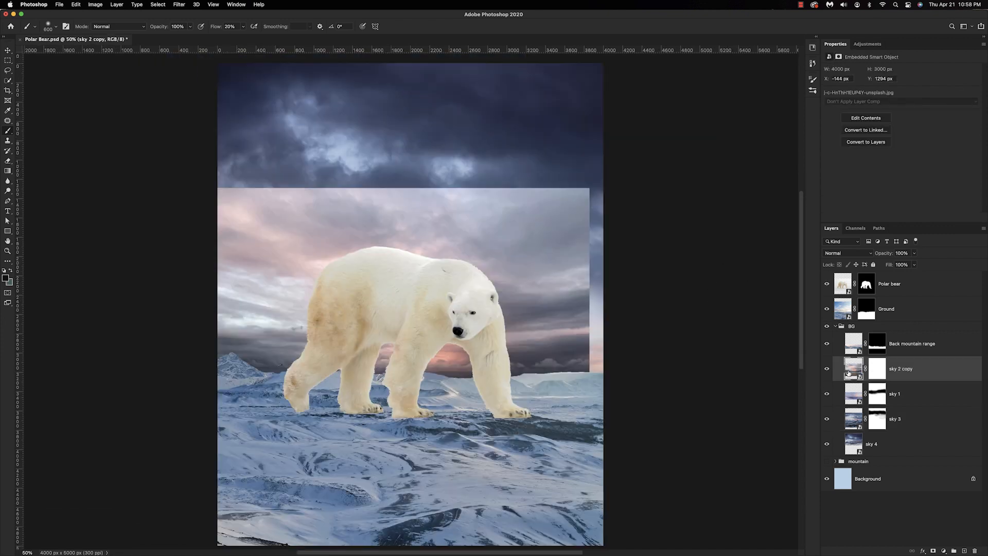
Scale down the sky 2 copy layer and place its pink clouds behind the bear's head, covering the horizon on that side
key(ctrl+t)
drag(269, 251, 453, 313)
drag(774, 540, 713, 514)
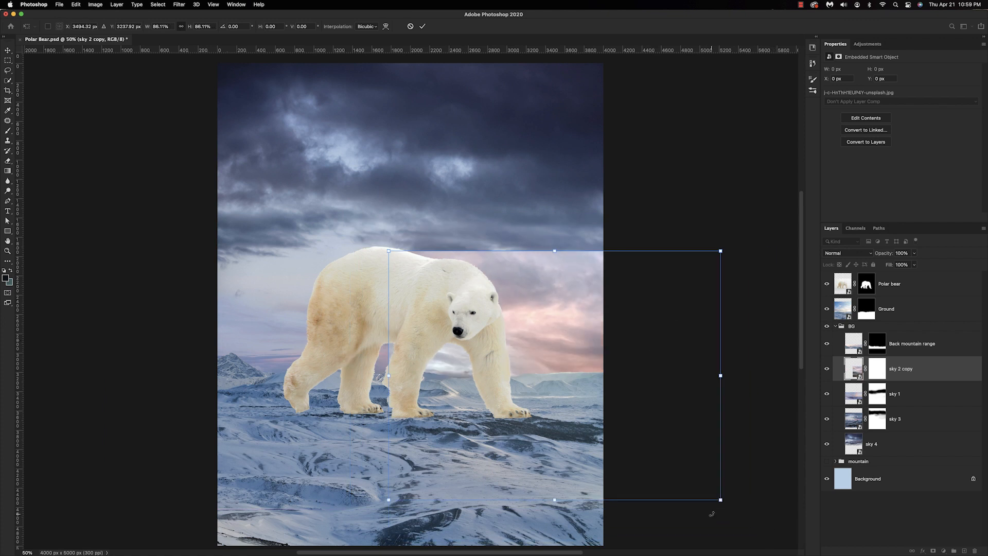
mouse_move(530, 354)
mouse_down()
mouse_move(456, 452)
mouse_move(532, 342)
mouse_up()
drag(392, 484, 366, 511)
drag(491, 386, 504, 389)
key(Return)
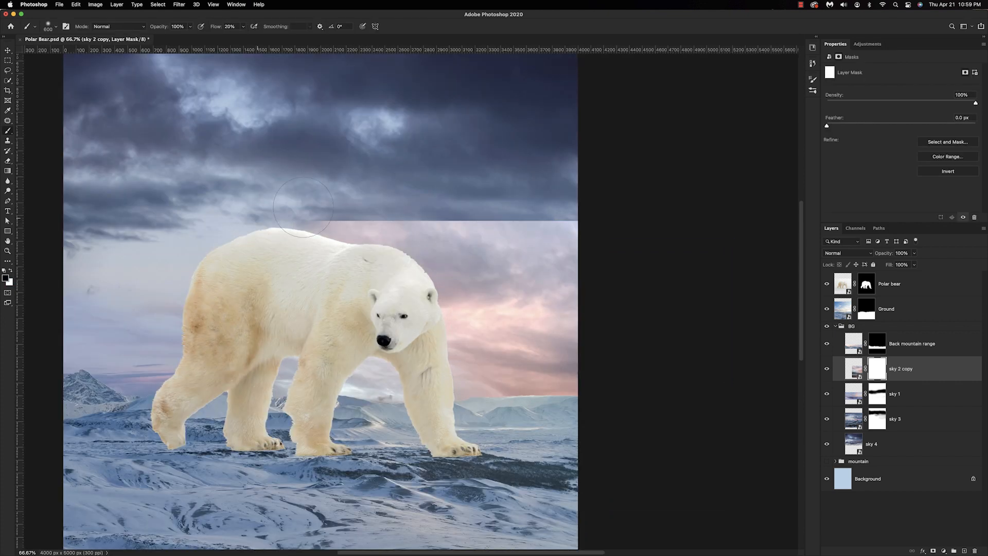
Paint black on the sky 2 copy mask at 20% flow to blend its upper and lower edges into the surrounding sky
mouse_move(304, 207)
mouse_down()
mouse_move(335, 178)
mouse_move(380, 206)
mouse_move(467, 204)
mouse_move(543, 232)
mouse_move(353, 210)
mouse_up()
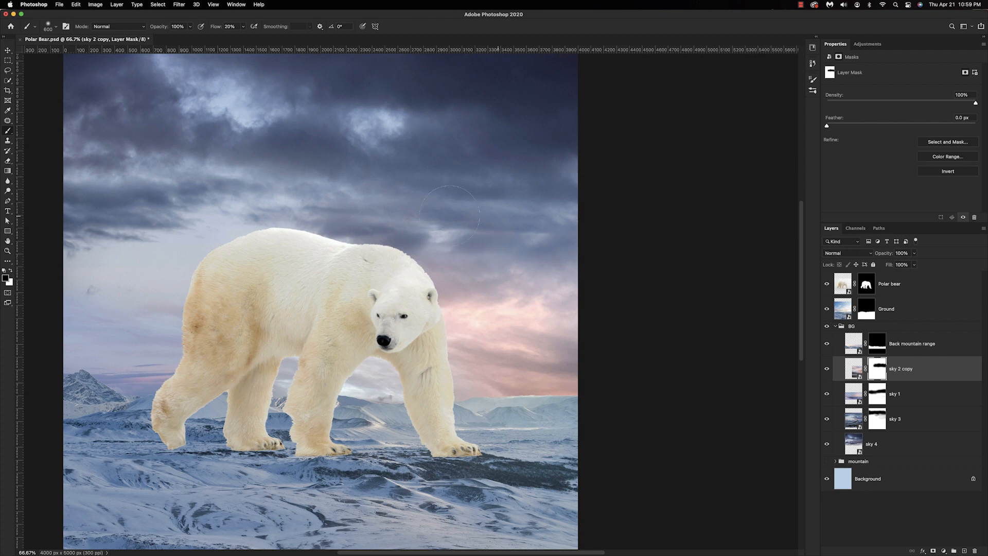
mouse_move(592, 412)
mouse_down()
mouse_move(535, 379)
mouse_move(601, 354)
mouse_move(310, 388)
mouse_up()
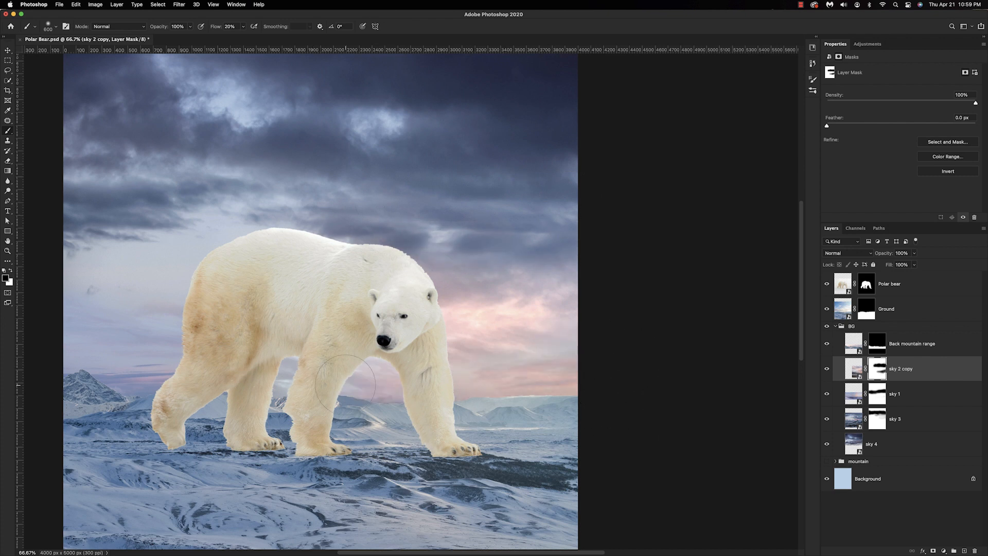
key(super+minus)
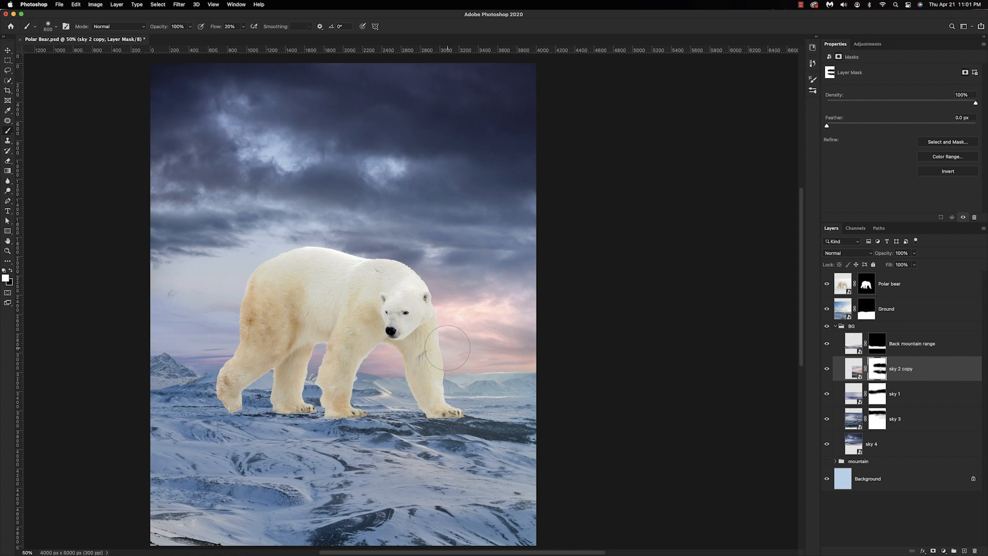
Duplicate sky 1, resize the copy and shift it left, and paint on its mask to blend its edges into the sky
key(super+j)
key(super+t)
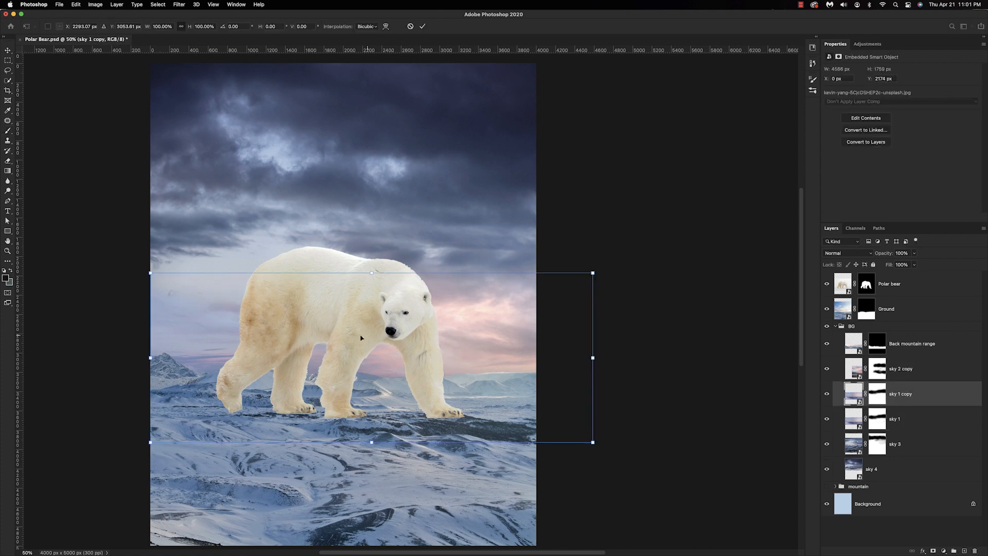
drag(269, 335, 147, 336)
drag(251, 273, 251, 261)
drag(242, 355, 232, 351)
key(Return)
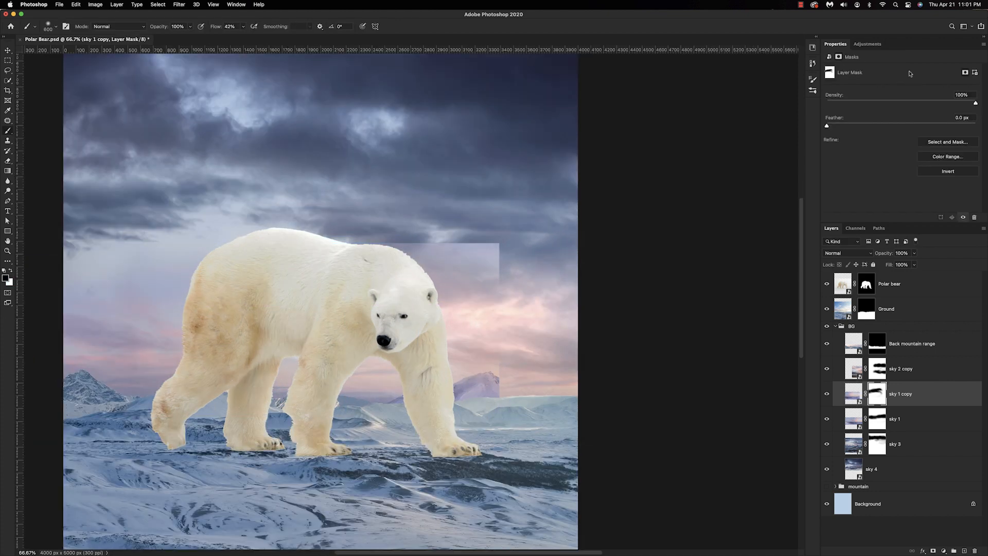
mouse_move(466, 253)
mouse_down()
mouse_move(523, 271)
mouse_move(463, 384)
mouse_move(407, 391)
mouse_up()
mouse_move(227, 253)
mouse_down()
mouse_move(185, 288)
mouse_move(94, 305)
mouse_up()
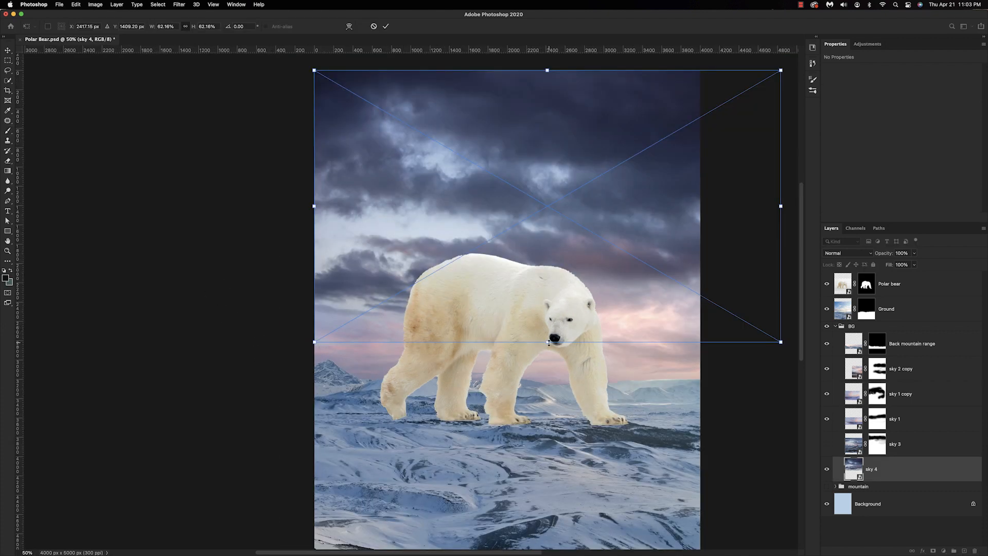
Stretch sky 4 downward and paint on the sky 3 mask at 17% flow to bring in its clouds above the bear's head
drag(549, 342, 548, 382)
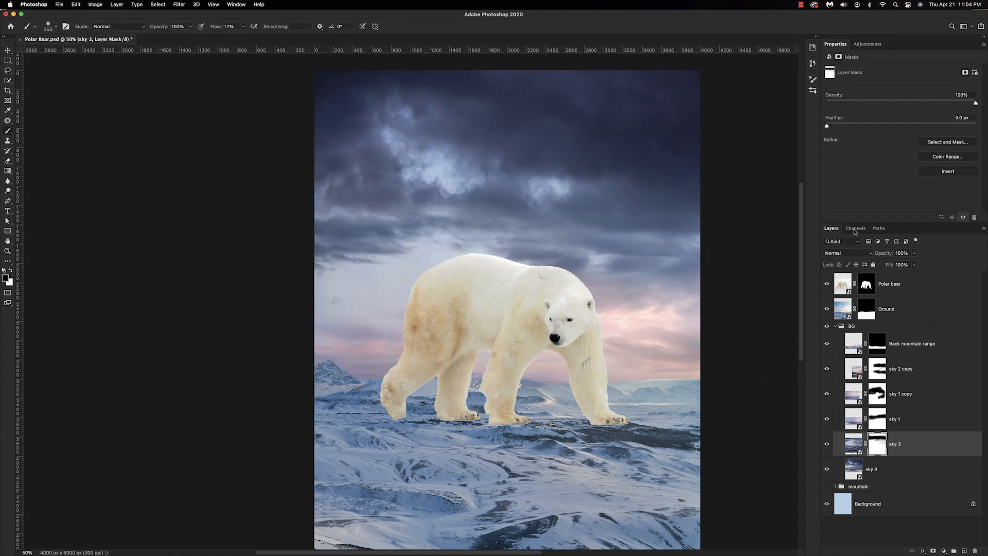
mouse_move(584, 284)
mouse_down()
mouse_move(700, 260)
mouse_move(626, 297)
mouse_move(618, 273)
mouse_up()
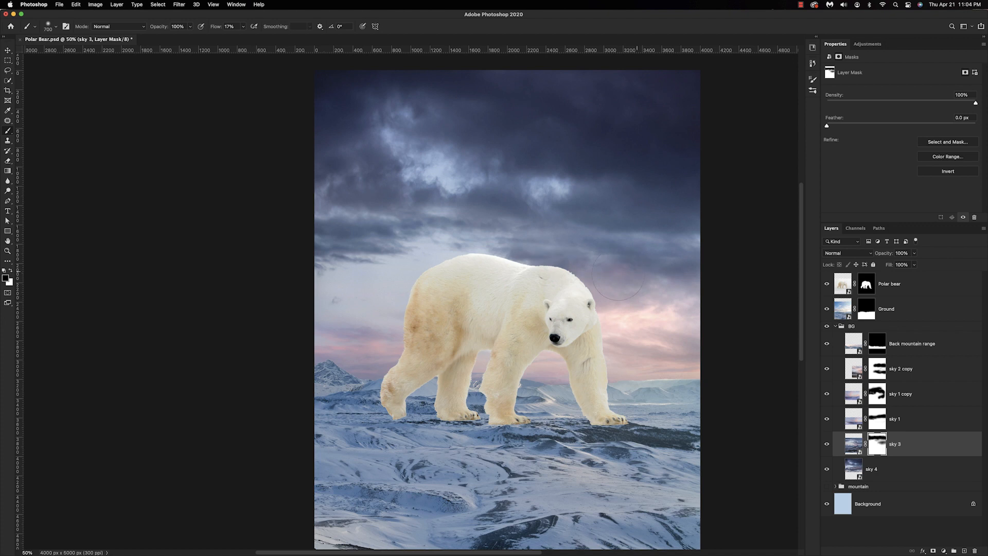
scroll(530, 328, right, 5)
scroll(530, 328, down, 1)
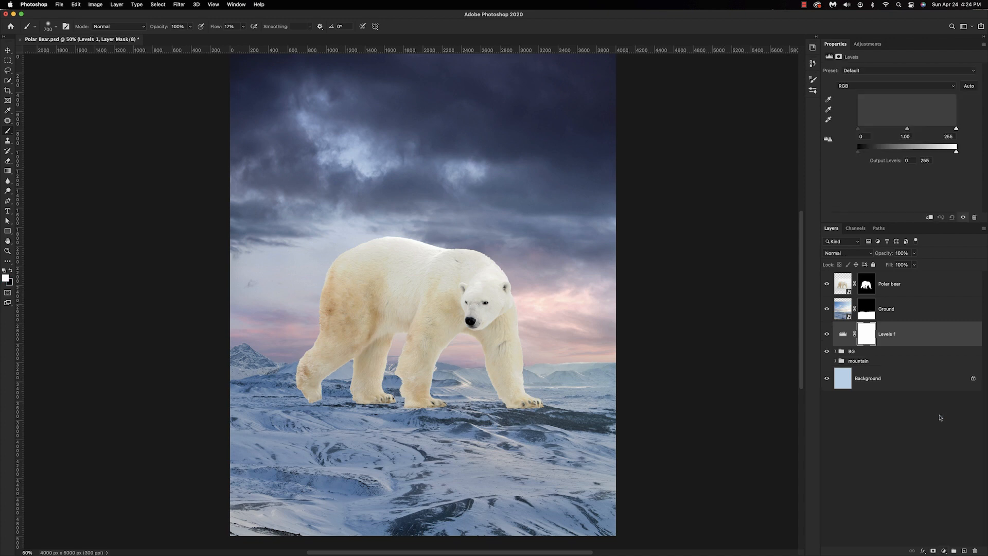
Set Levels 1 to 8, 0.96 and 232, invert its mask, and paint the brightening in around the sunset glow
drag(956, 129, 861, 128)
key(super+i)
key(super+plus)
drag(574, 320, 592, 322)
drag(676, 324, 678, 344)
key(super+minus)
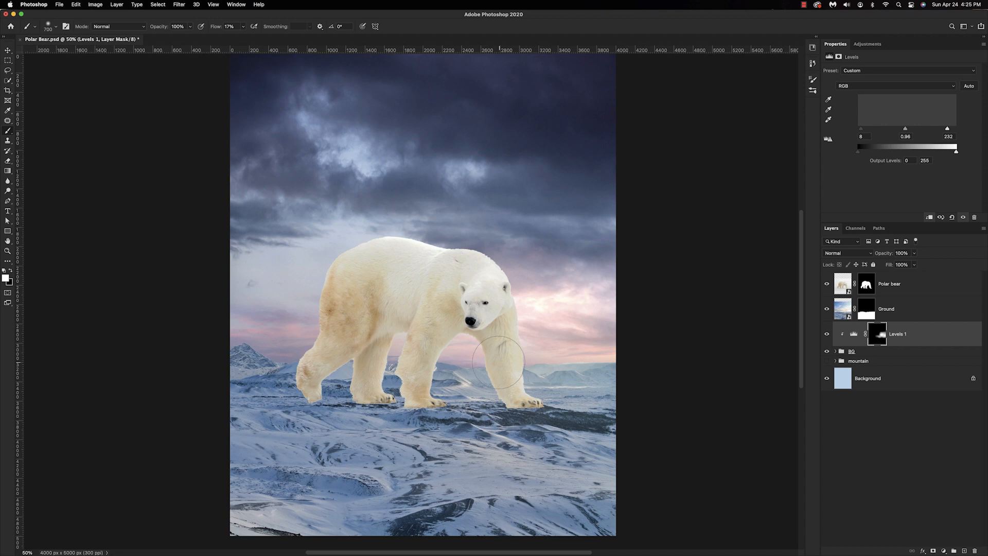
Add a #db7429 solid color fill above Levels 1, set it to Linear Dodge (Add), and clip it to the BG group
scroll(294, 355, left, 2)
click(879, 354)
click(935, 337)
click(943, 551)
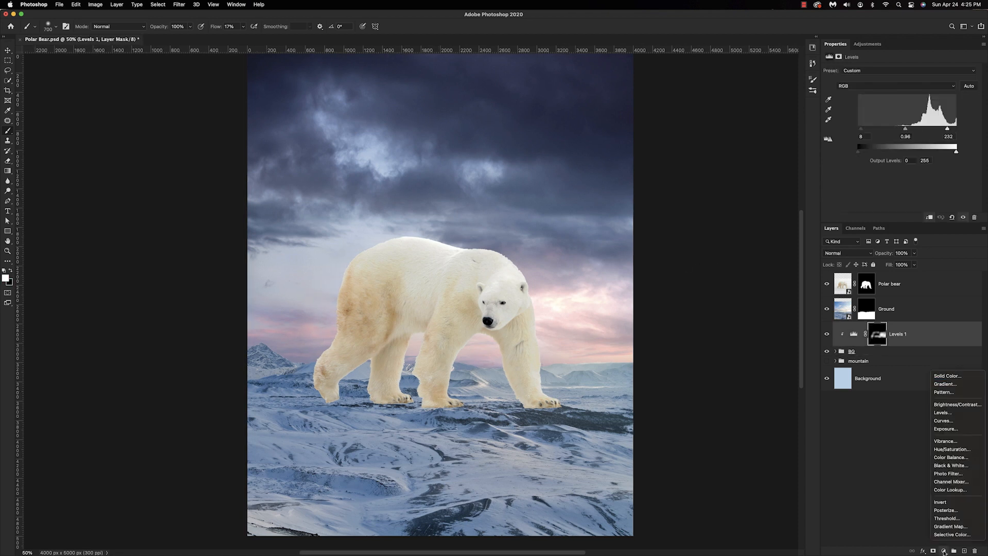
click(947, 376)
text(db7429)
key(Return)
click(848, 253)
click(845, 345)
alt+click(843, 345)
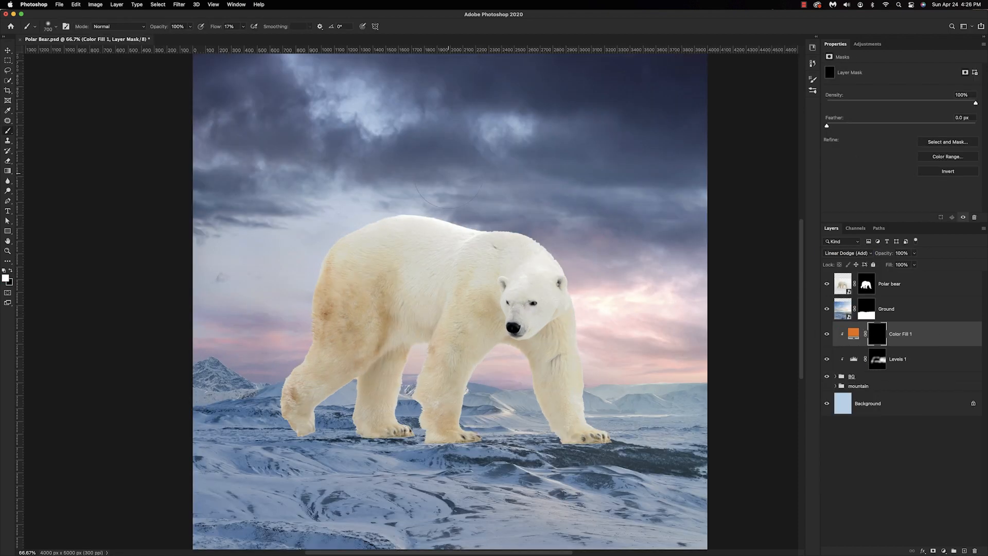
Paint white on the Color Fill 1 mask with a soft low-flow brush to add a warm glow beside the bear's head
mouse_move(556, 302)
mouse_down()
mouse_move(645, 328)
mouse_move(544, 369)
mouse_move(636, 338)
mouse_up()
key(x)
key(x)
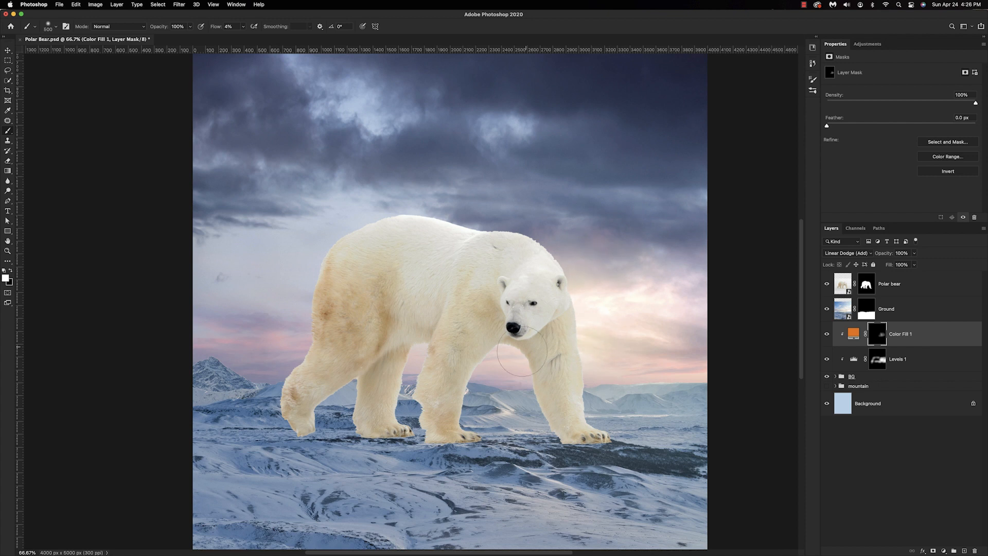
key(x)
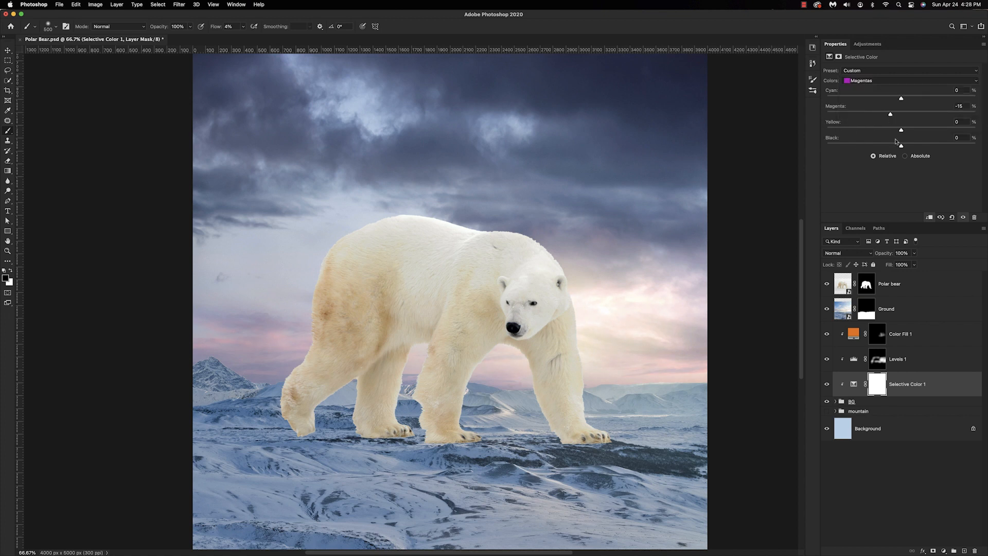
Set the Whites in Selective Color 1 to Cyan +10, Magenta -11 and Black -13, and mask the effect out along the horizon at 4% flow
click(883, 81)
click(883, 91)
drag(901, 98, 909, 100)
drag(901, 134, 902, 135)
drag(901, 146, 878, 153)
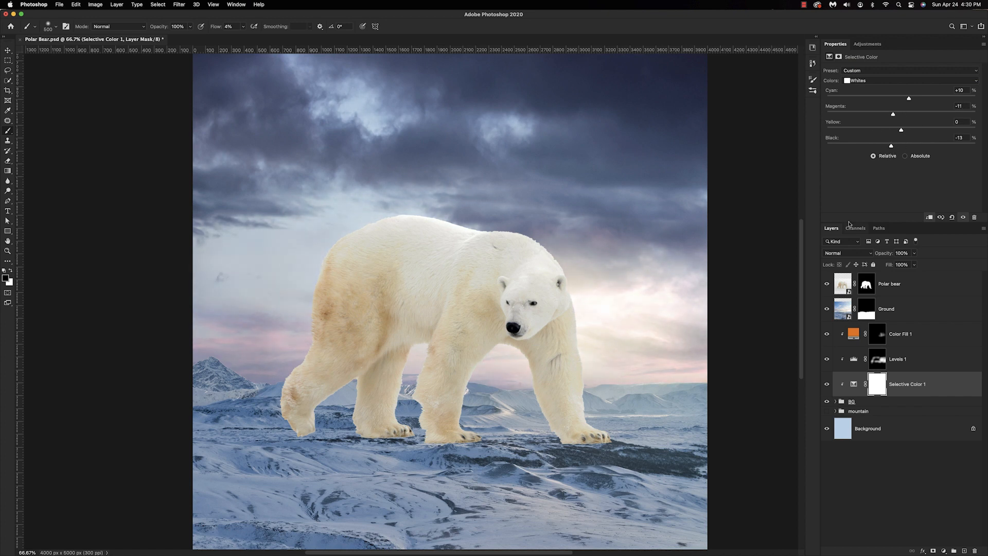
click(658, 381)
mouse_move(674, 372)
mouse_down()
mouse_move(644, 386)
mouse_move(592, 384)
mouse_up()
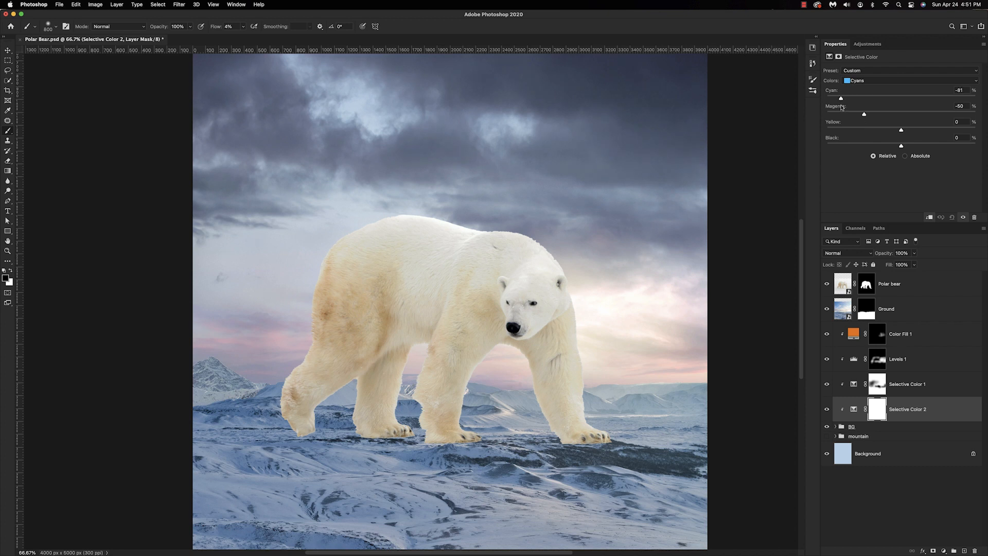
Invert the Selective Color 2 mask and paint the effect into the upper sky with a large soft white brush at 53% flow
click(827, 409)
click(827, 410)
key(super+i)
key(shift+5)
key(shift+3)
key(x)
key(bracketright)
key(bracketright)
key(bracketright)
scroll(523, 128, up, 4)
drag(549, 156, 685, 326)
key(super+minus)
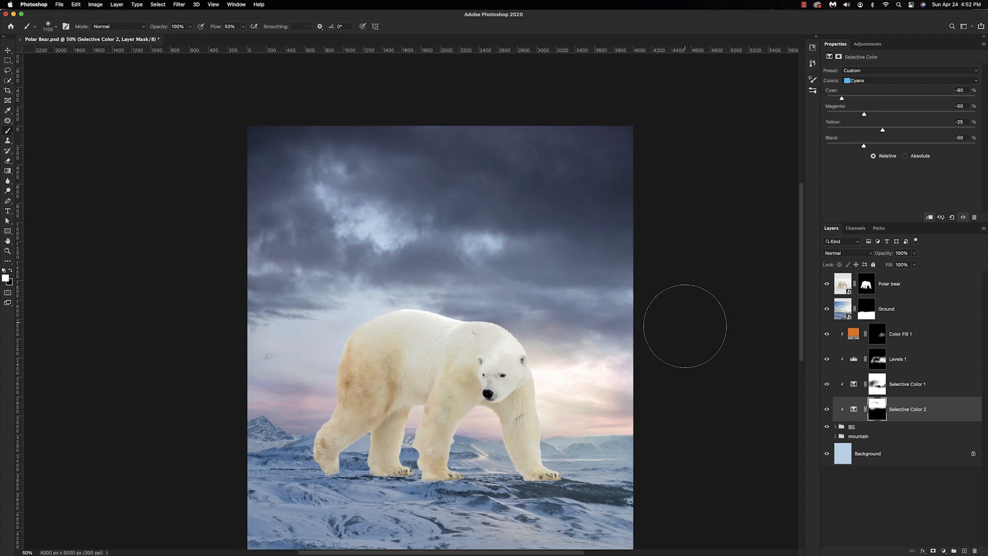
Soften the Selective Color 2 mask with black at 3% flow and compare the sky with and without the adjustment
scroll(684, 327, down, 2)
key(x)
scroll(153, 269, up, 2)
drag(220, 27, 199, 31)
scroll(612, 238, down, 2)
click(827, 409)
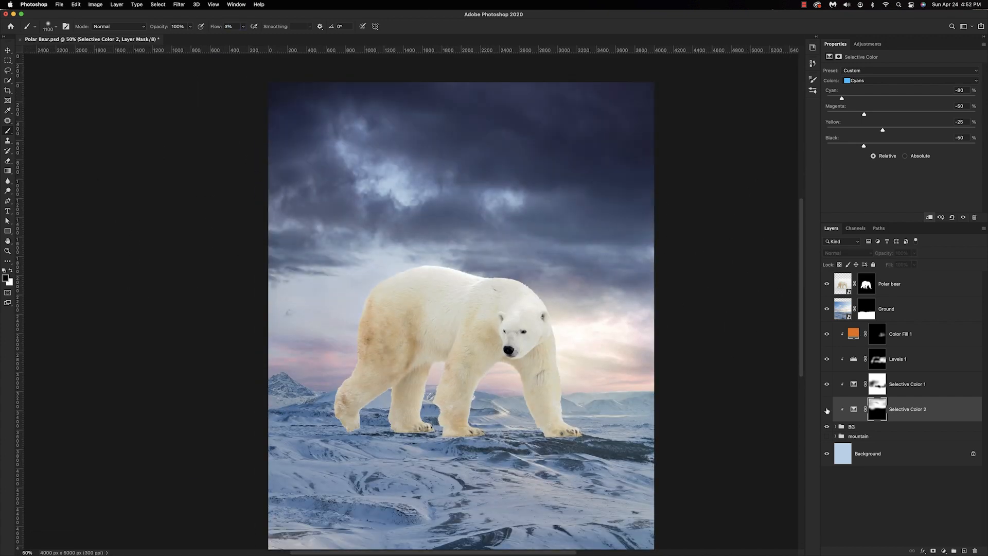
click(826, 409)
click(901, 334)
click(944, 550)
click(947, 457)
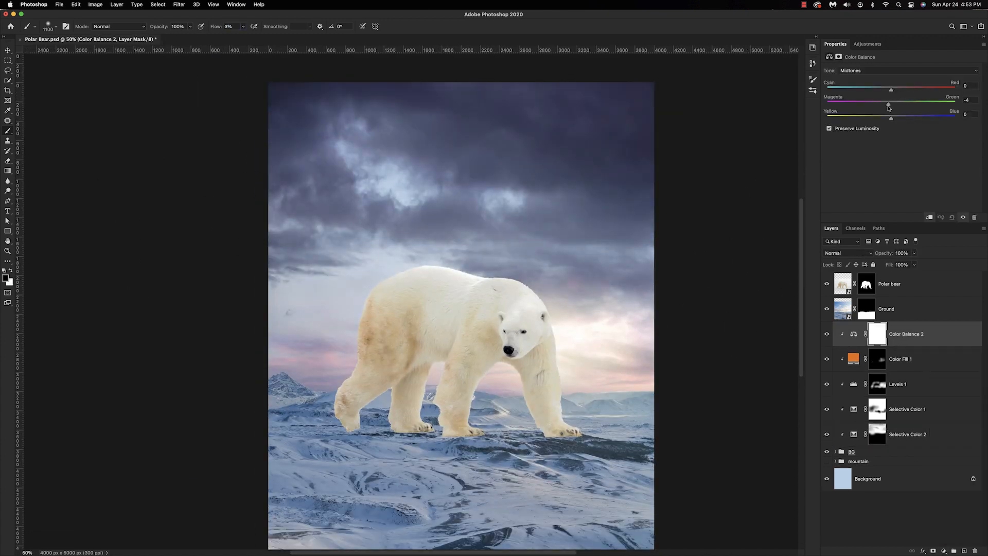
key(BackSpace)
click(879, 409)
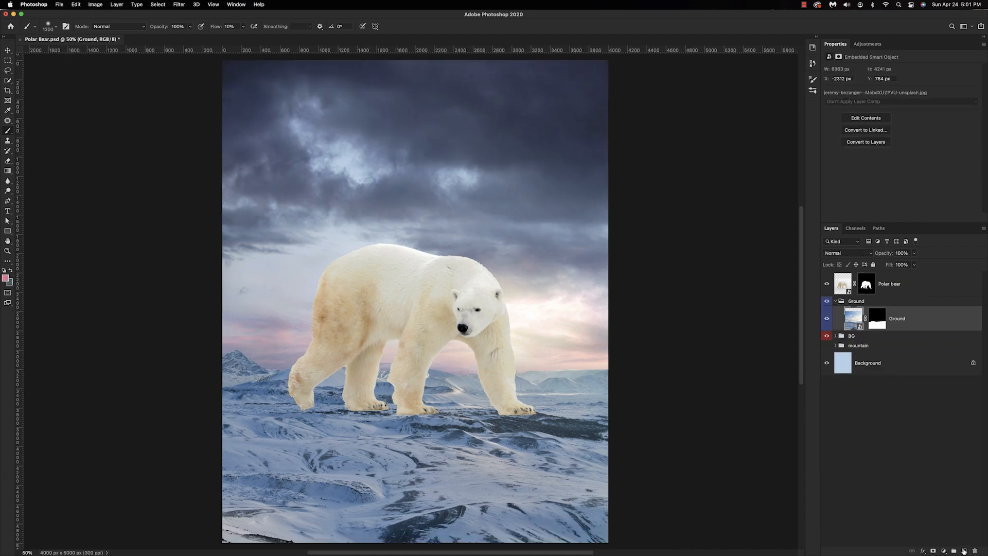
Add a layer above the Ground layer and softly paint pink sunset light over the horizon and snow, lowering the flow from 4% to 1%
click(965, 550)
key(n)
drag(723, 183, 722, 174)
click(788, 169)
key(shift+0)
key(shift+4)
key(super+plus)
drag(577, 232, 473, 232)
drag(445, 483, 406, 314)
key(e)
key(b)
drag(217, 29, 213, 30)
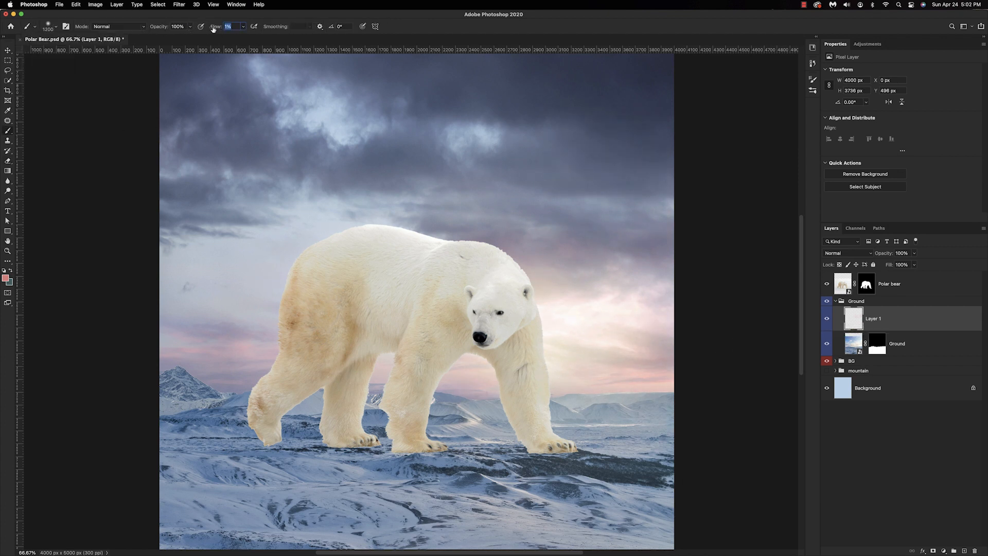
key(super+minus)
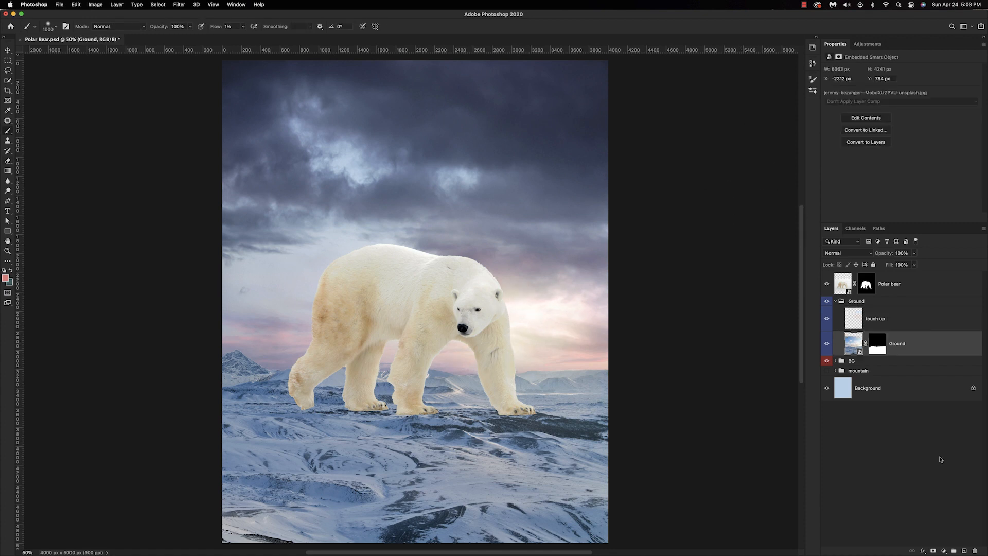
Clip a Levels adjustment to the Ground layer with the midtones at 0.85 and compare the result
click(944, 551)
click(950, 432)
click(827, 344)
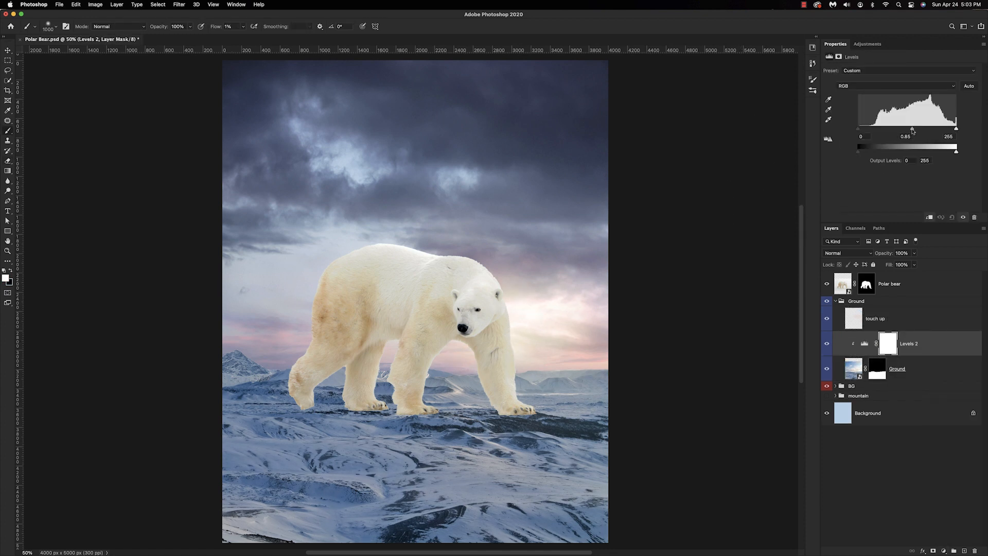
click(827, 344)
Clip a Color Balance adjustment to the Ground layer with Midtones Magenta–Green at -12 and compare the result
click(944, 551)
click(949, 452)
drag(892, 104, 884, 106)
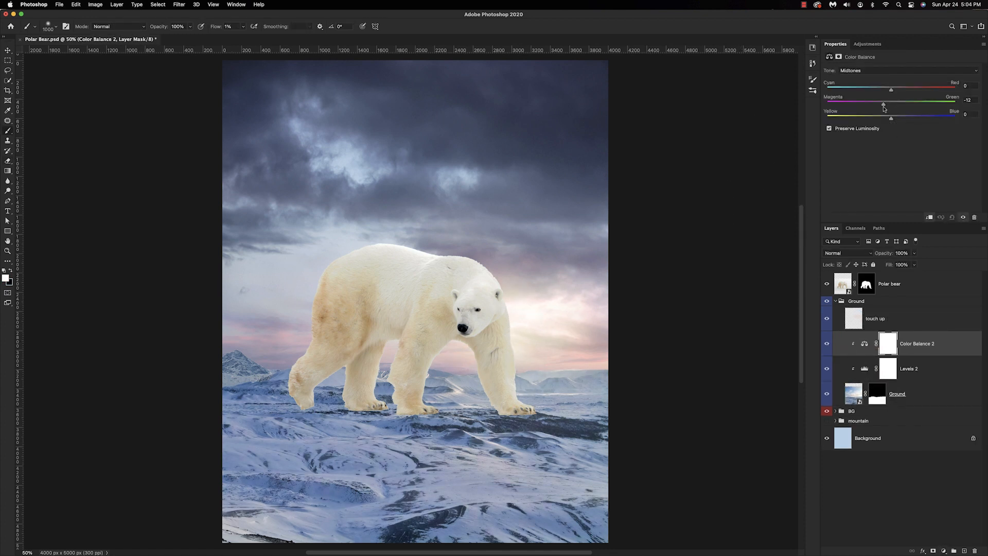
click(827, 344)
click(828, 344)
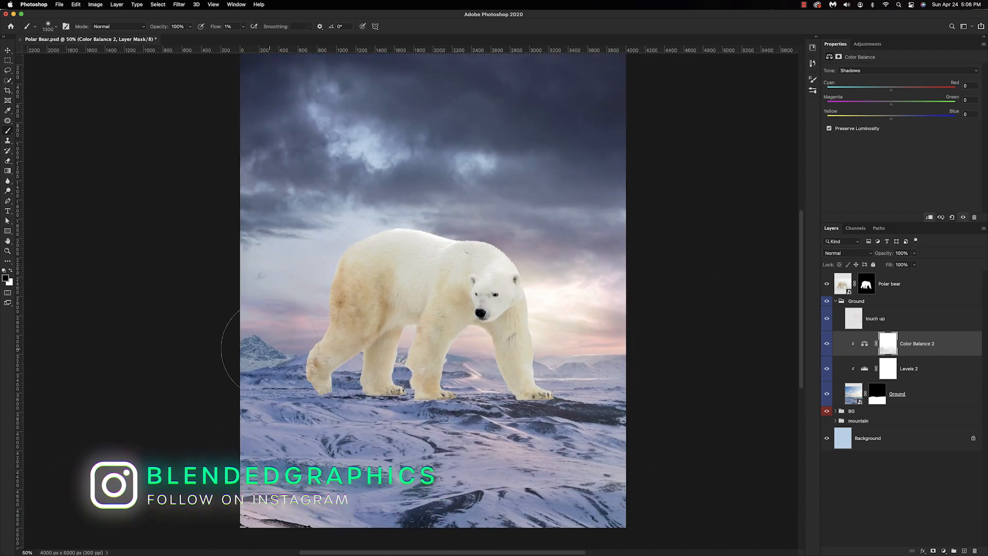
Move the Back mountain range layer into the Ground group beneath the Ground layer and select it
click(836, 301)
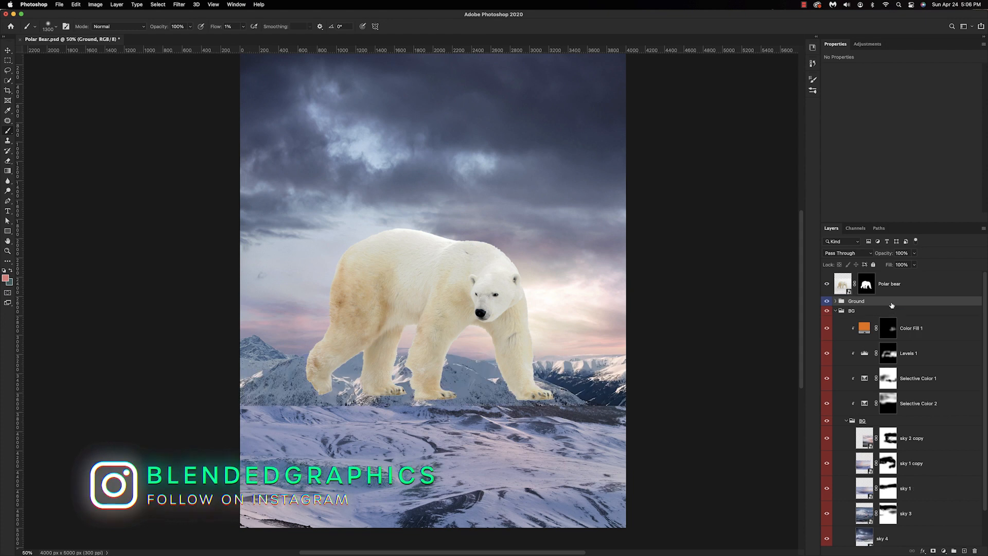
drag(901, 322, 901, 427)
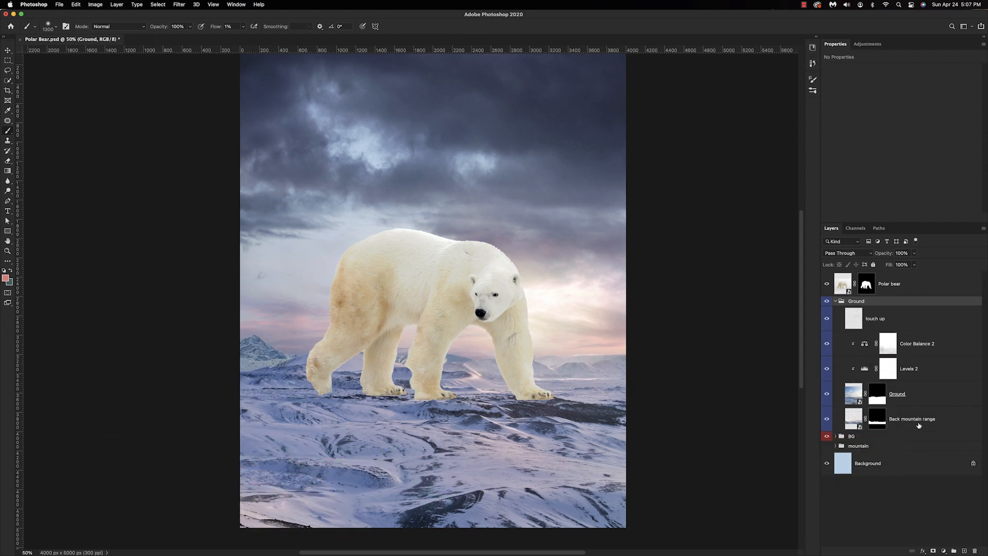
click(919, 426)
key(super+shift+alt+n)
key(super+alt+g)
key(b)
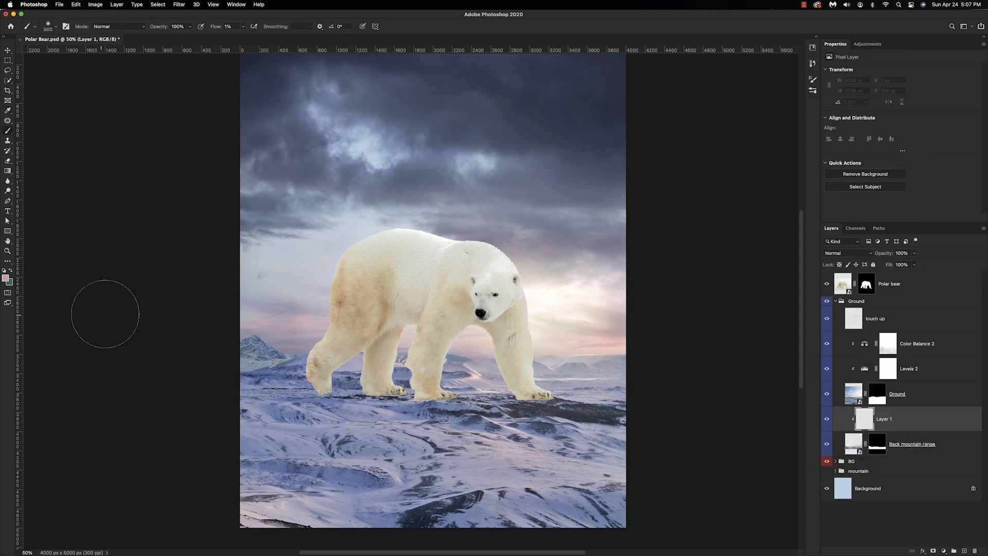
click(826, 420)
click(827, 419)
key(BackSpace)
Clip a Color Balance adjustment to Back mountain range with Midtones Magenta–Green -16 and Yellow–Blue +11
click(944, 551)
click(949, 458)
key(super+alt+g)
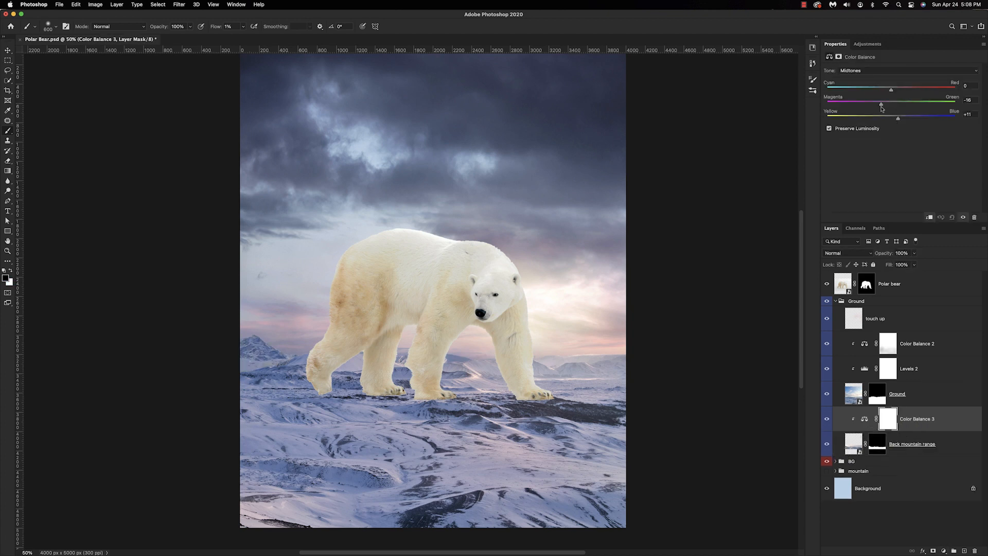
click(913, 444)
click(944, 551)
click(948, 426)
drag(902, 92, 898, 93)
key(BackSpace)
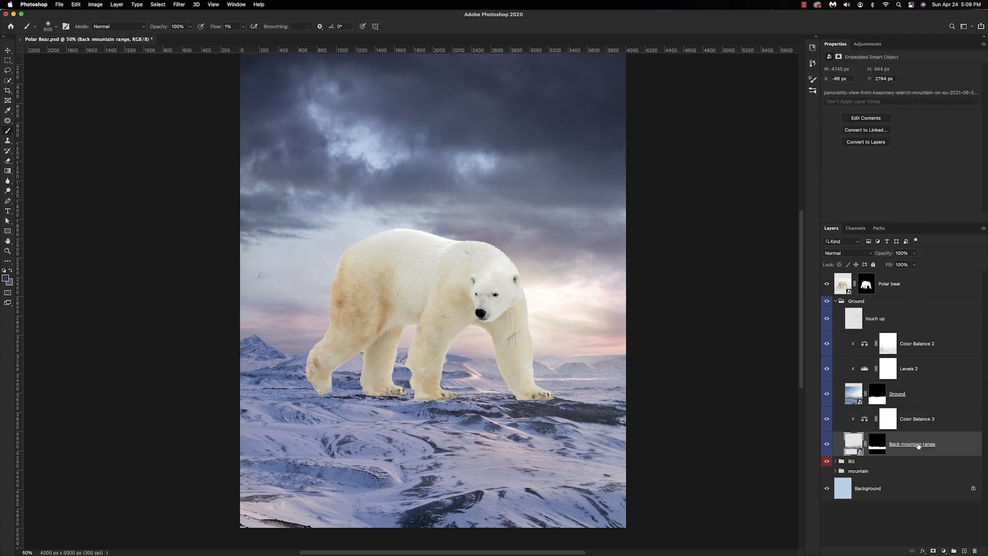
Add a layer clipped to Back mountain range above Color Balance 3 and paint soft haze over the distant mountains with colors sampled from the scene
click(917, 419)
key(super+shift+alt+n)
key(super+alt+g)
alt+click(388, 461)
drag(302, 382, 241, 334)
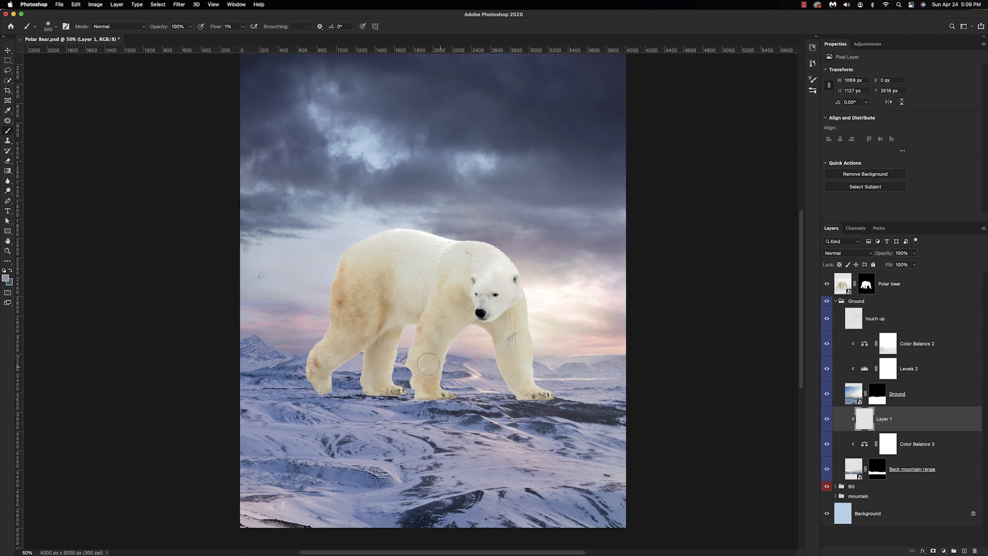
alt+click(484, 350)
key(super+equal)
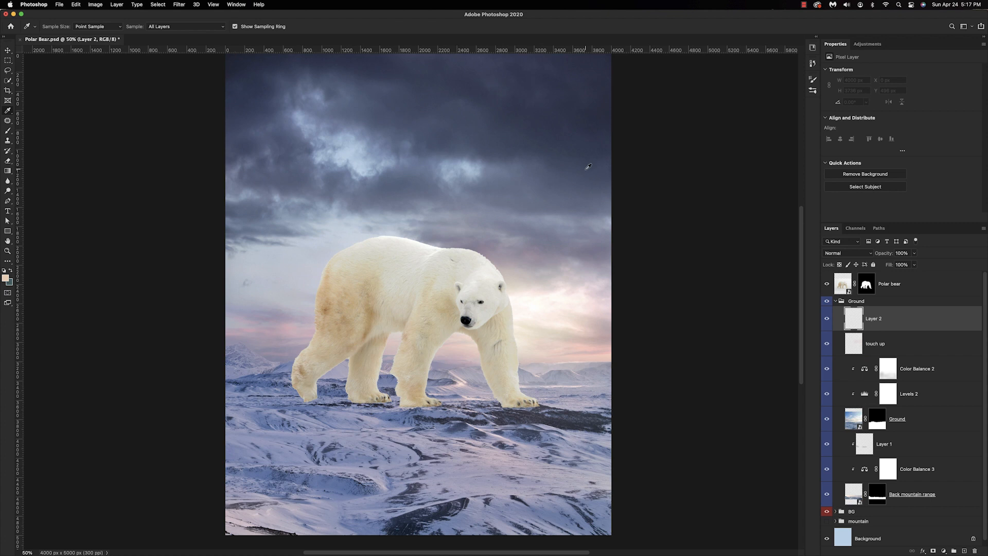
Paint blue-gray haze across the upper sky on Layer 2 with a very large soft brush at 5% flow
scroll(569, 196, up, 2)
scroll(579, 189, up, 3)
drag(545, 227, 264, 161)
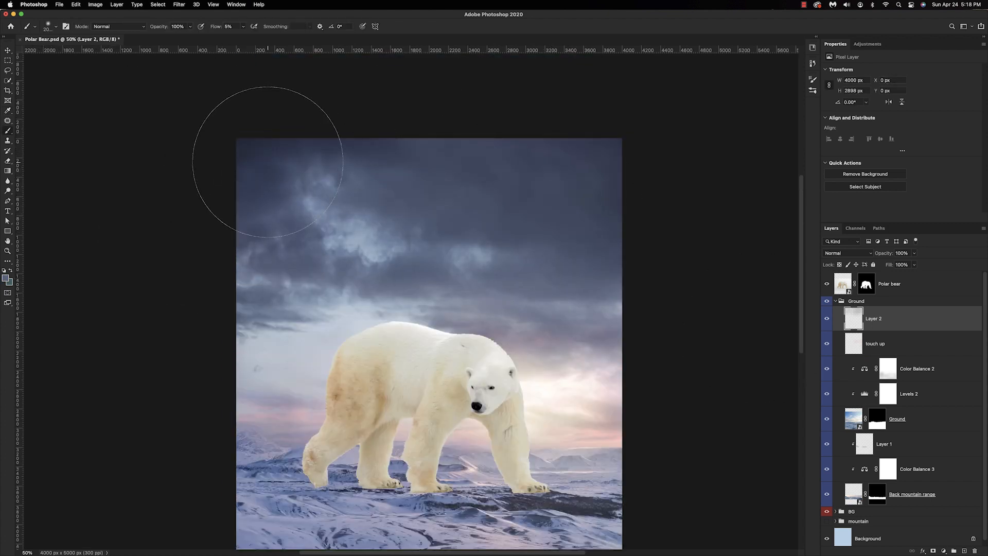
Set the upper-sky haze layer's opacity to 89% and rename it touch up 2
scroll(729, 161, down, 3)
click(882, 253)
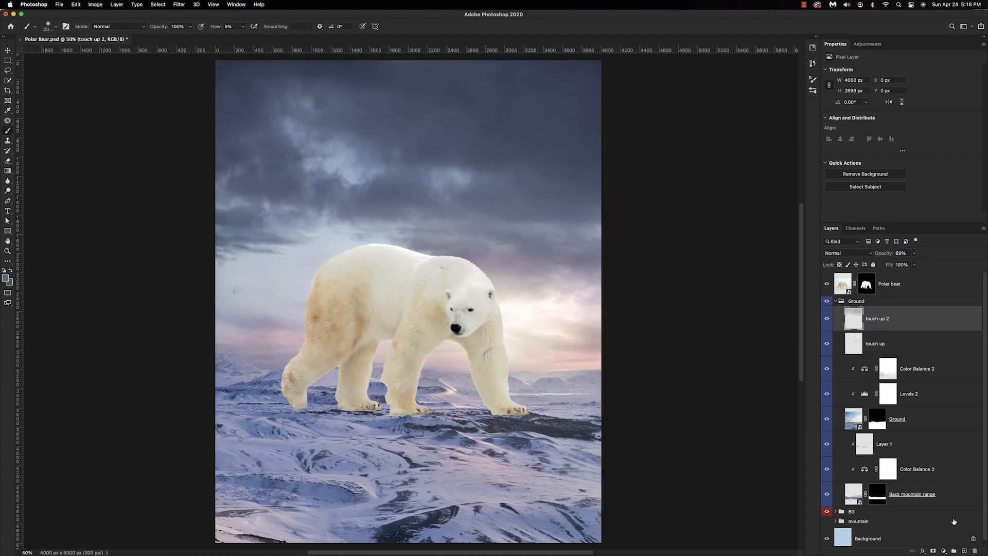
Add a layer named touch up 3 and paint pale haze, sampled from above the bear's back, into the sky with a 1500 px soft brush
click(964, 551)
alt+click(387, 238)
key(bracketleft)
key(bracketleft)
key(bracketleft)
key(bracketleft)
mouse_move(391, 260)
mouse_down()
mouse_move(200, 172)
mouse_move(210, 198)
mouse_up()
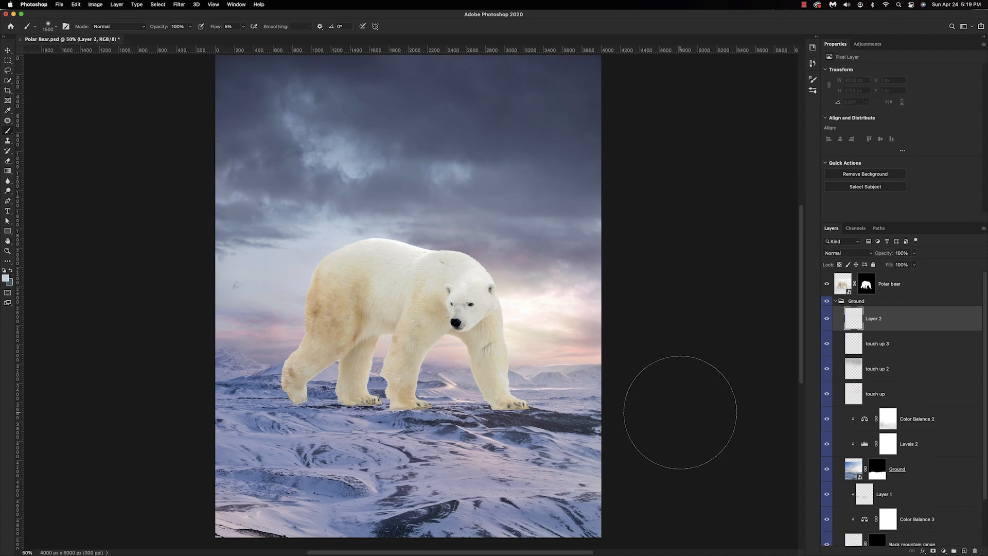
Paint faint peach haze on a new layer named touchup 4, and group the four touch-up layers as atmosphere touchup
click(7, 278)
click(648, 177)
click(820, 174)
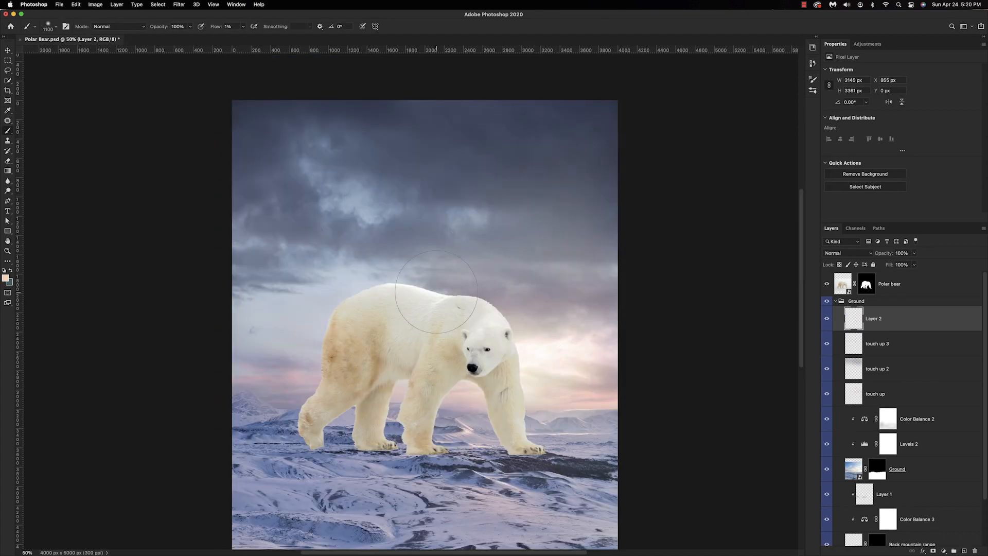
key(e)
key(b)
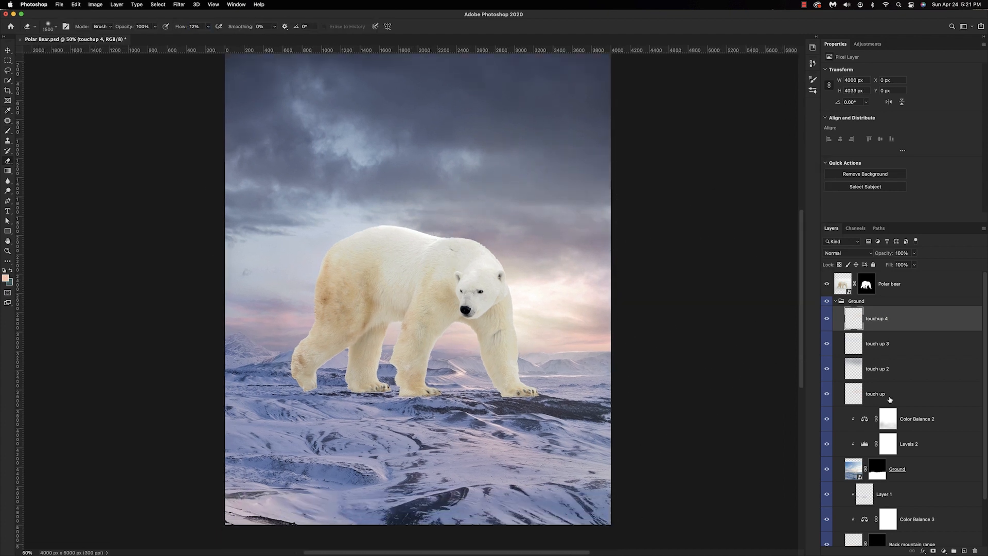
key(super+g)
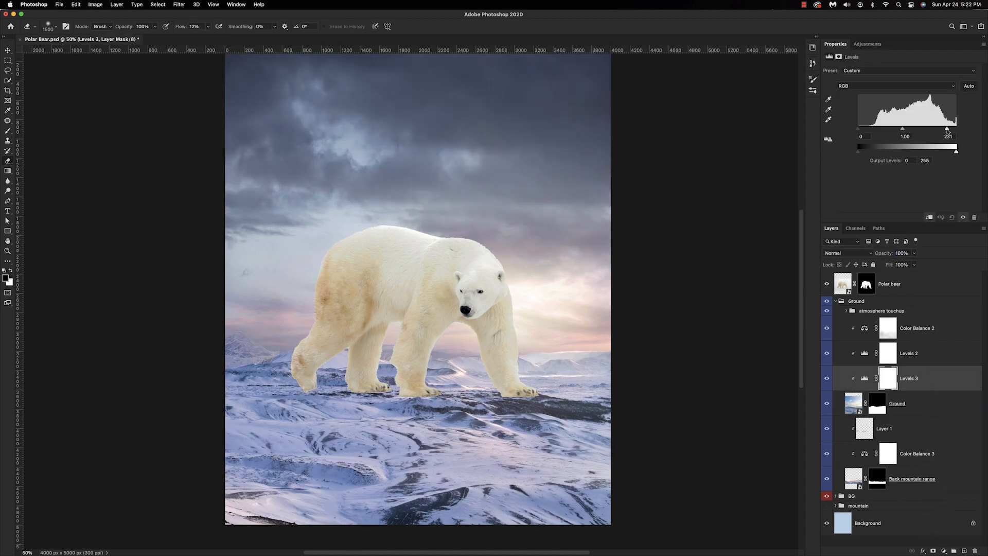
Clip a Levels adjustment with white input 231 to the Ground layer, invert its mask, and paint brighter snow in at 1% flow
key(ctrl+i)
key(b)
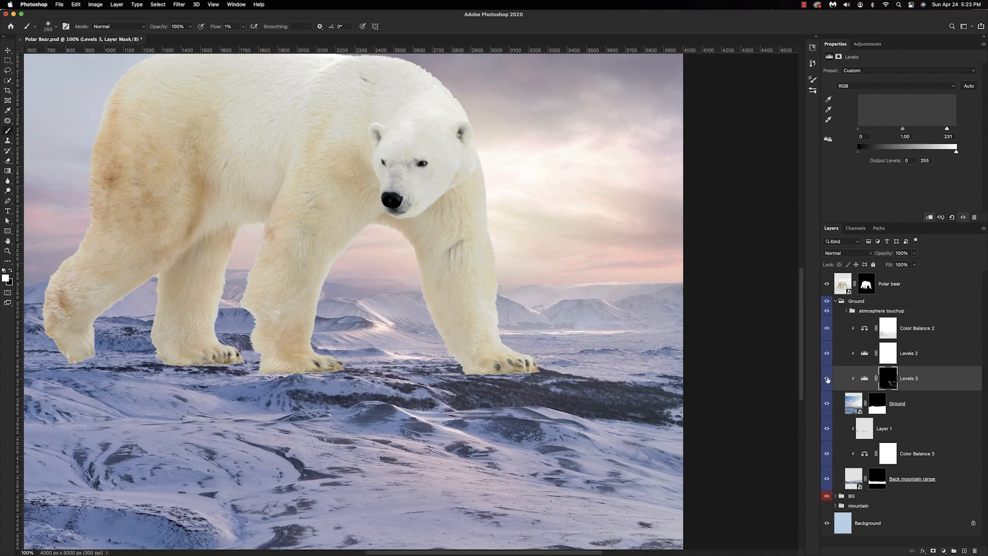
key(super+minus)
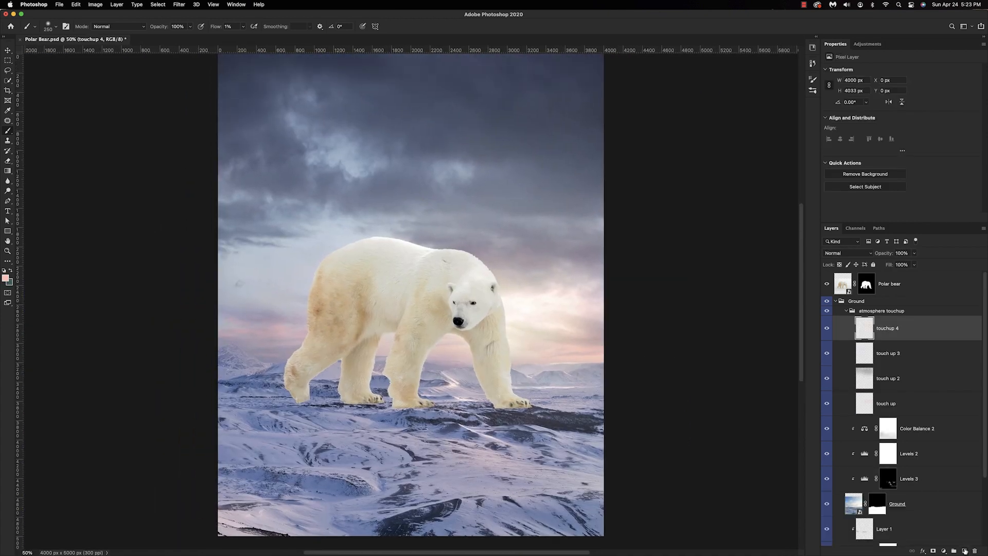
Add a layer at the top of atmosphere touchup and paint soft pink haze across the snow near the horizon at 1% flow
click(5, 278)
click(717, 171)
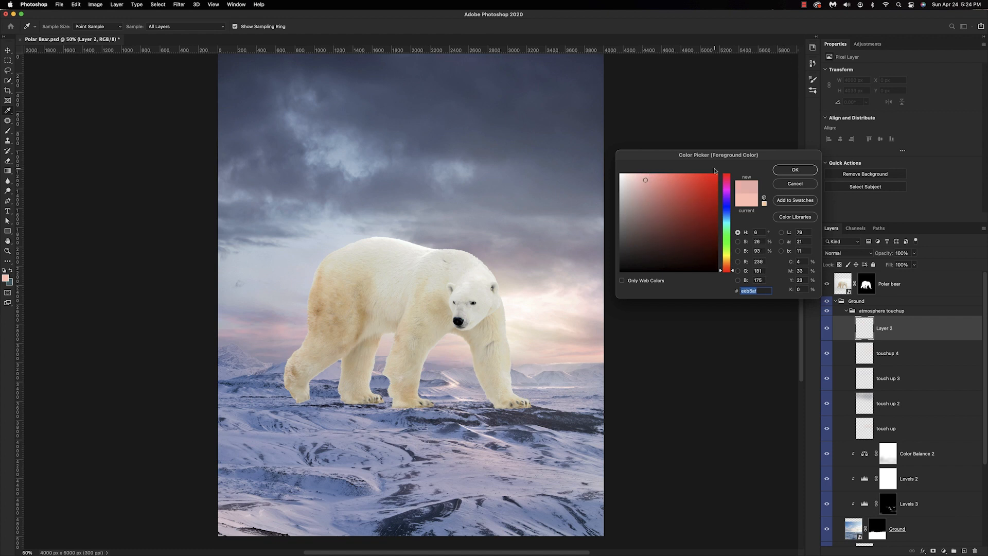
click(794, 168)
mouse_move(530, 389)
mouse_down()
mouse_move(629, 357)
mouse_move(418, 363)
mouse_up()
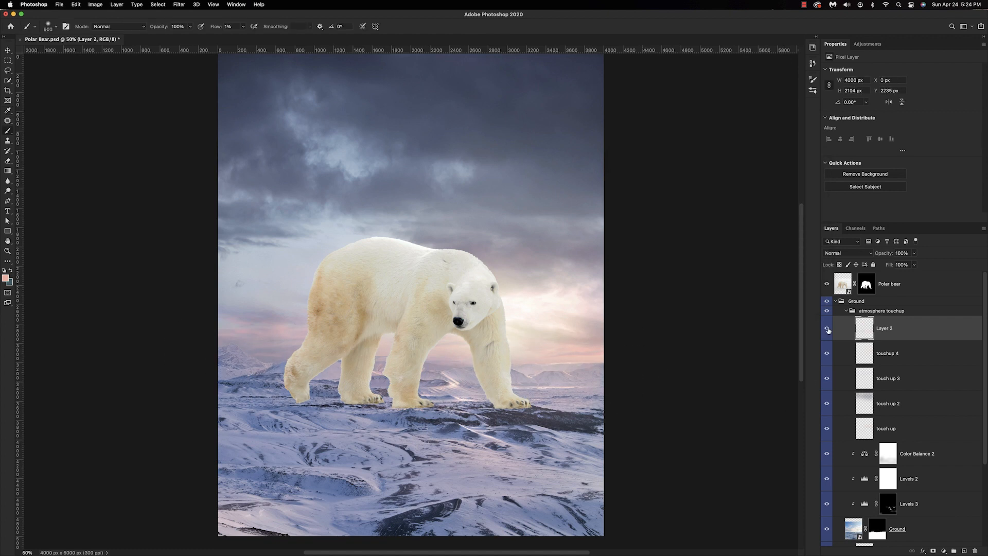
Switch to a lighter peach and extend the haze into the sky behind the bear with a large 1% flow brush
click(4, 279)
click(794, 167)
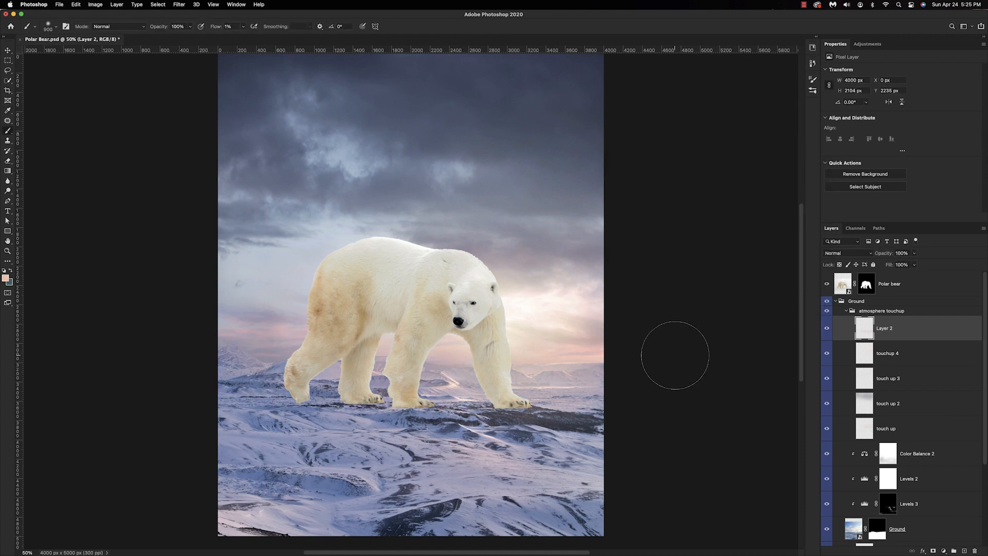
click(827, 329)
click(827, 330)
key(e)
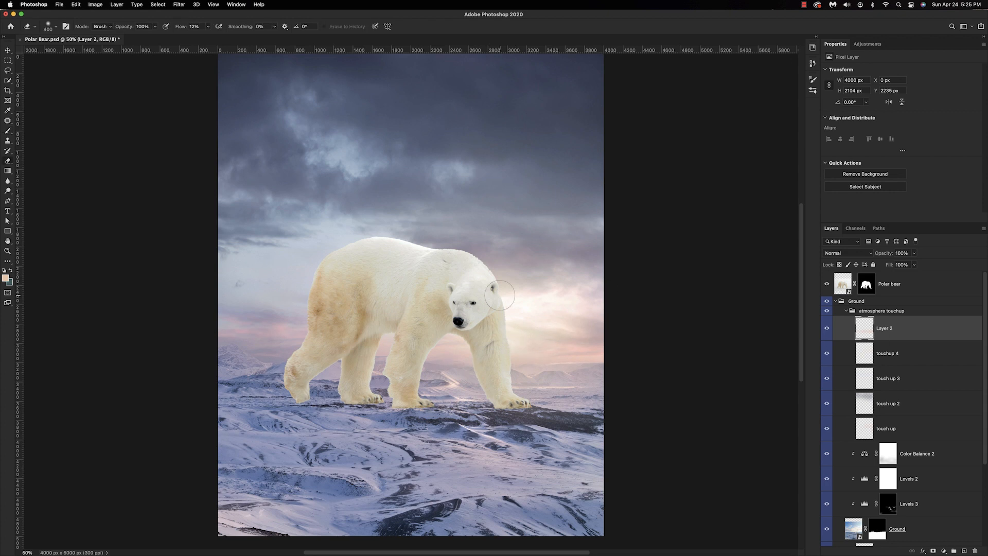
key(b)
drag(345, 293, 361, 205)
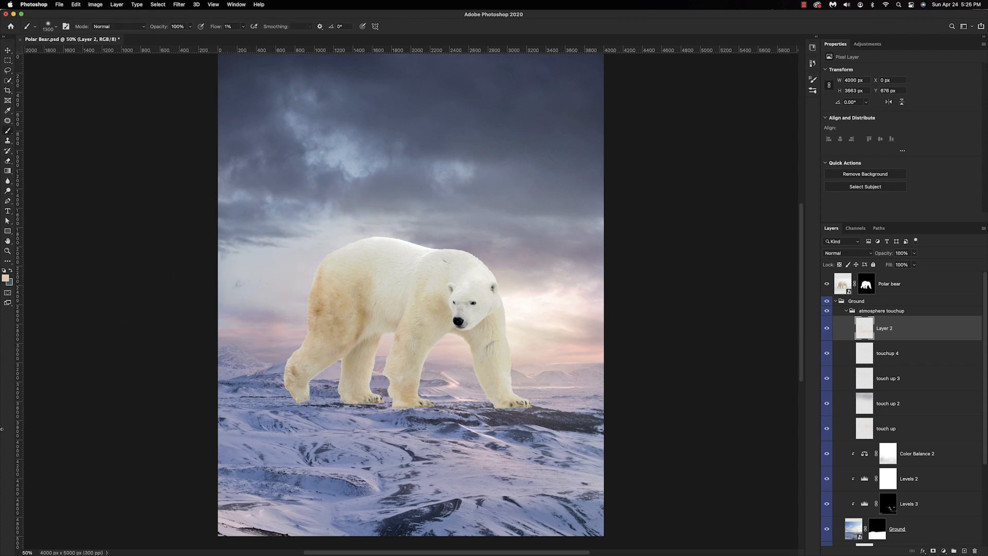
Rename the land haze layer touch up land and name the new layer beneath it touchupn5
double_click(885, 329)
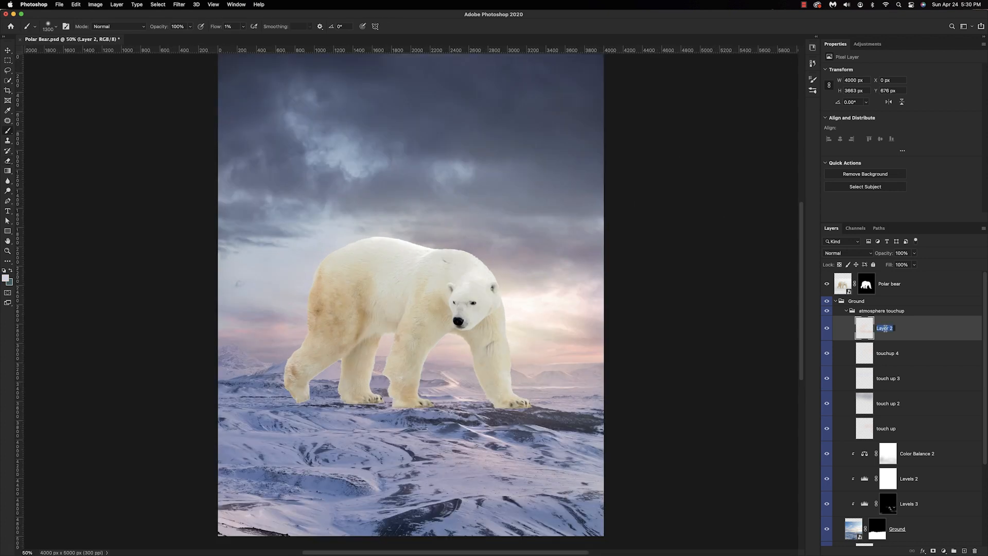
text(touchupn5)
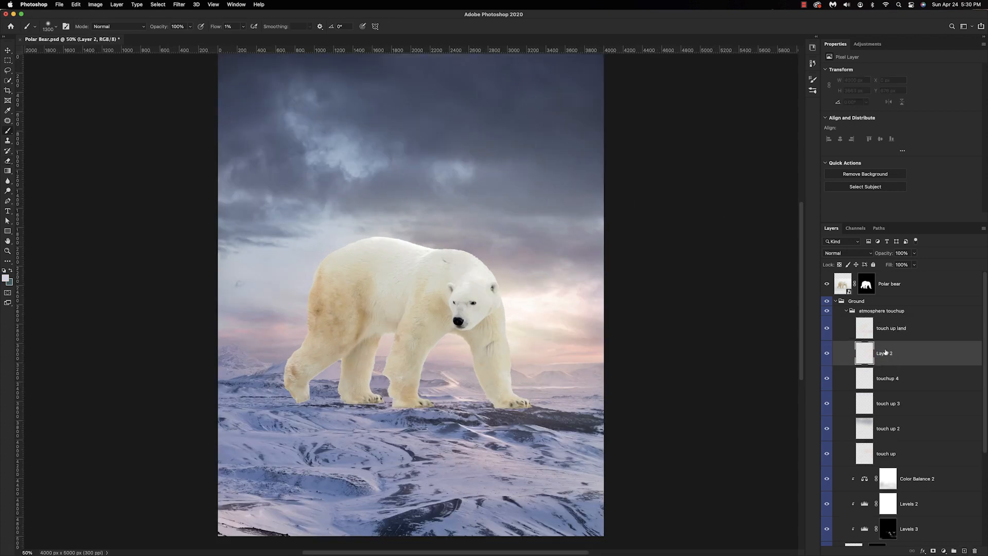
key(Return)
Paint pale blue-white #e7effc over the bright cloud gaps and the sky behind the bear on touchupn5, adjusting the brush flow
alt+click(281, 262)
click(6, 278)
click(637, 177)
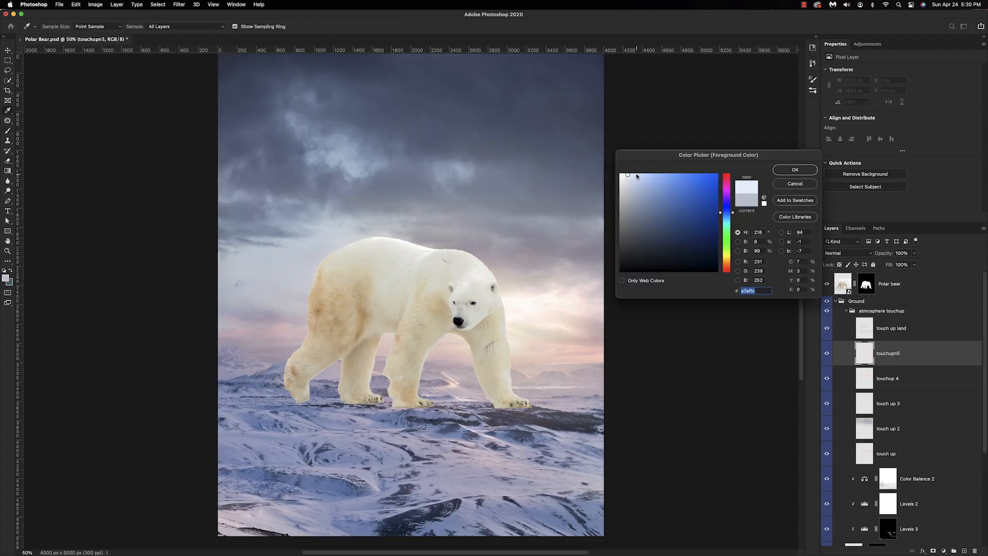
key(Return)
drag(211, 28, 218, 27)
mouse_move(335, 155)
mouse_down()
mouse_move(211, 180)
mouse_move(211, 303)
mouse_up()
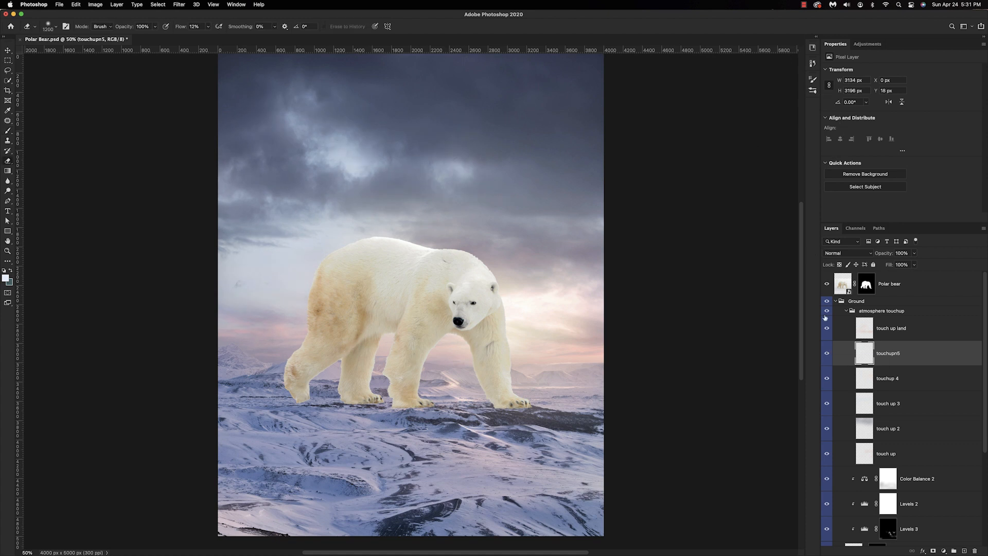
key(super+equal)
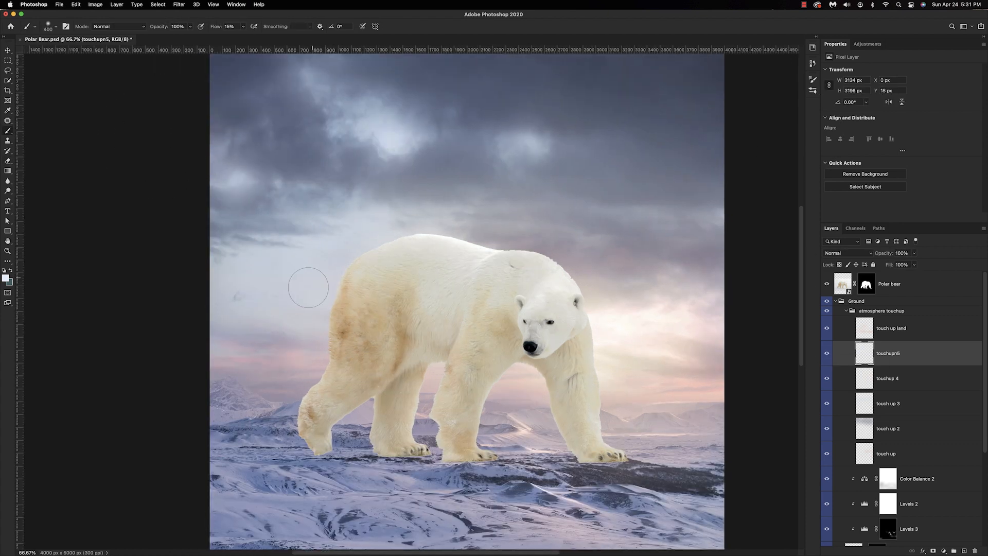
key(super+minus)
key(super+minus)
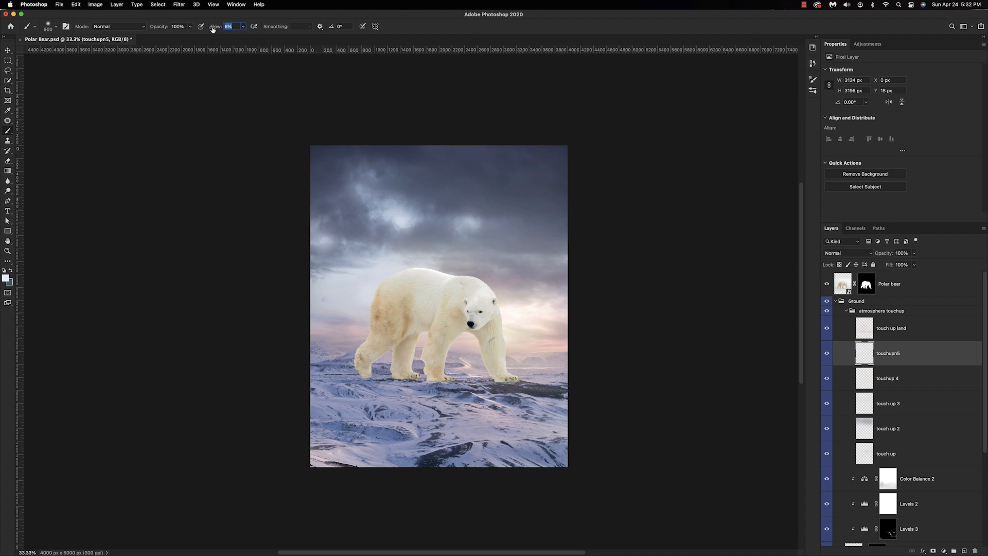
key(super+equal)
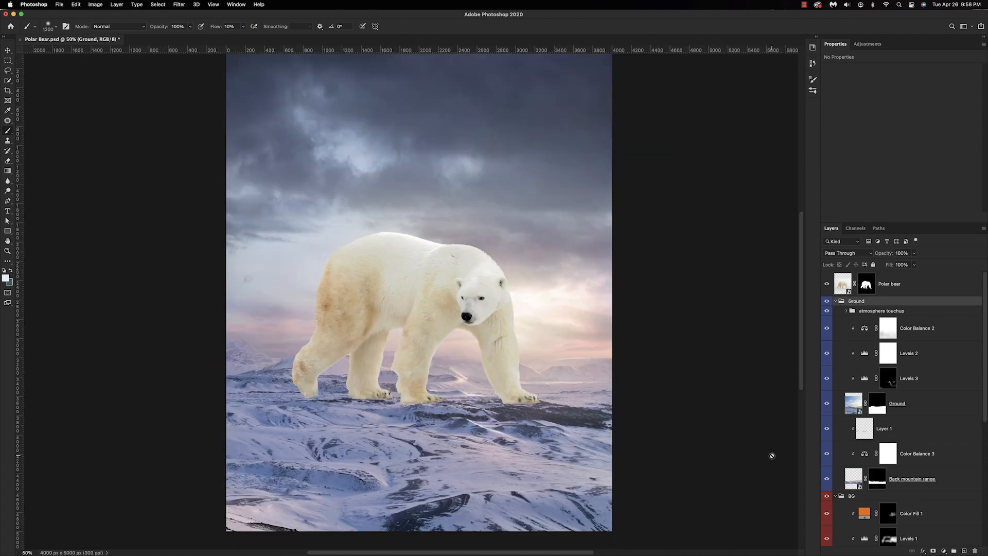
Add a Color Balance adjustment atop the Ground group with Highlights Cyan–Red +6, Magenta–Green -6 and Yellow–Blue +7
click(944, 551)
click(951, 457)
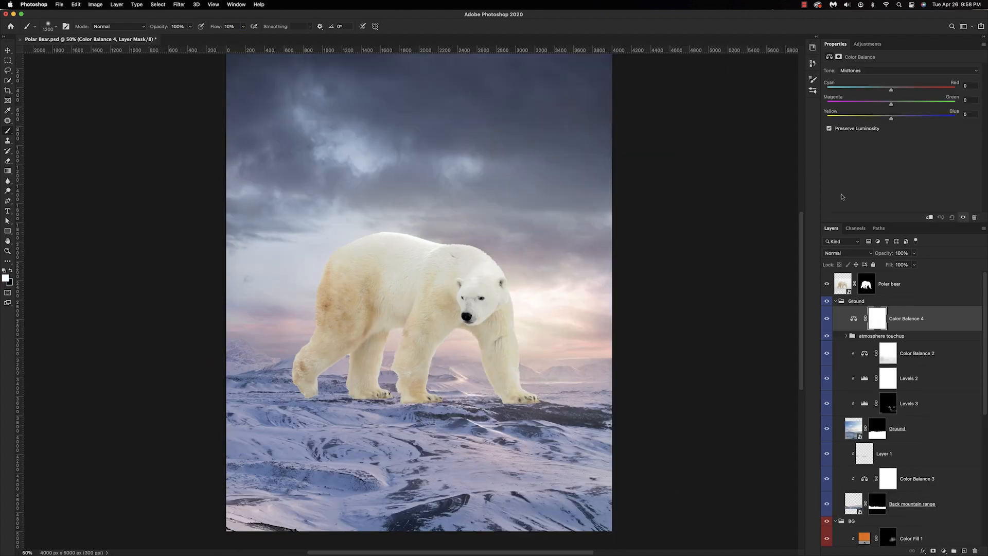
click(886, 71)
click(875, 78)
mouse_move(891, 118)
mouse_down()
mouse_move(899, 91)
mouse_move(893, 112)
mouse_up()
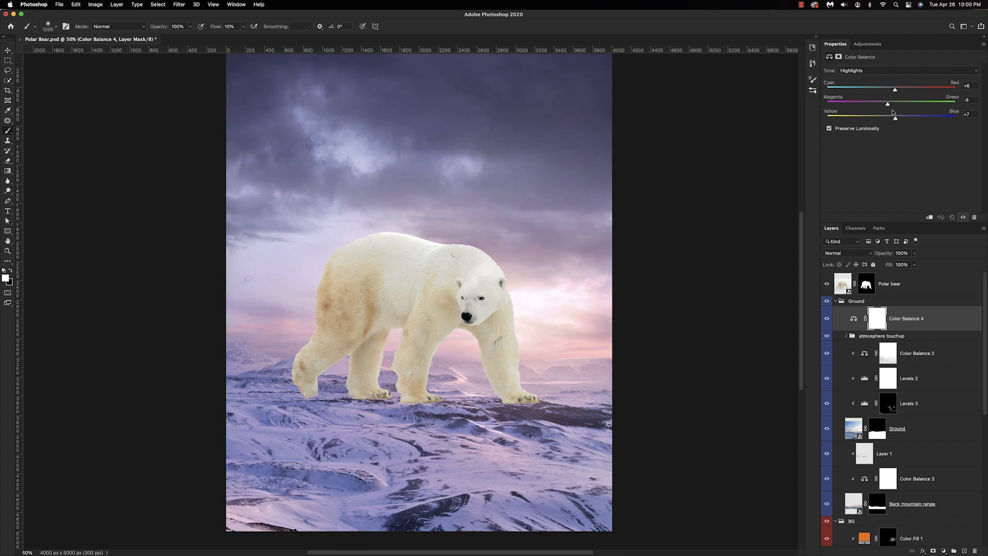
Invert the Color Balance mask and paint the pink-violet tint back over the horizon and snowy ground at 10% flow
key(super+plus)
click(878, 319)
key(super+i)
mouse_move(520, 355)
mouse_down()
mouse_move(543, 331)
mouse_move(458, 369)
mouse_up()
scroll(459, 368, down, 4)
scroll(150, 433, up, 1)
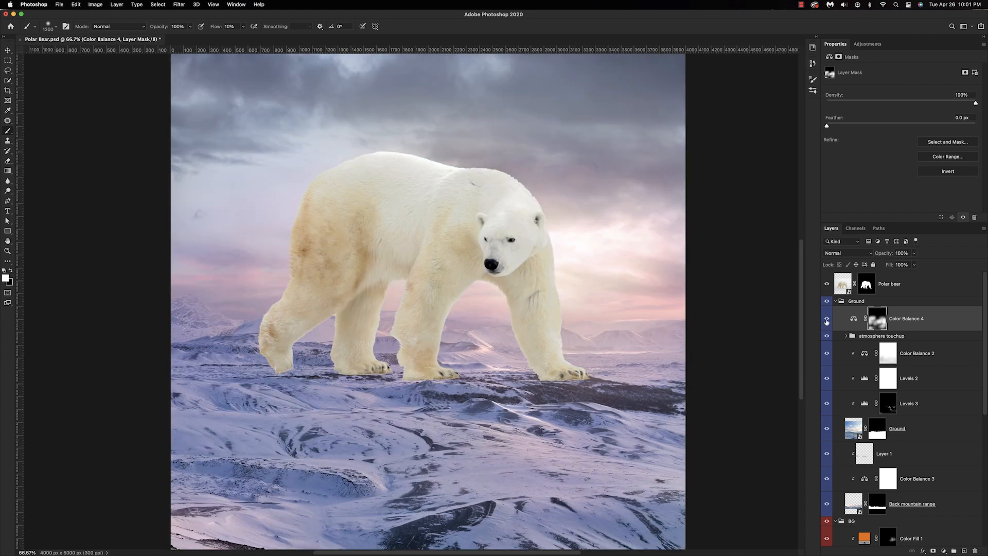
scroll(671, 433, up, 3)
Add another Color Balance above it with Shadows shifted toward blue and Highlights Cyan–Red -8 and Magenta–Green -3
click(943, 550)
click(942, 447)
click(875, 71)
click(857, 60)
mouse_move(891, 118)
mouse_down()
mouse_move(884, 126)
mouse_move(897, 124)
mouse_up()
click(885, 71)
click(877, 80)
drag(891, 90, 882, 92)
key(super+minus)
drag(891, 91, 886, 92)
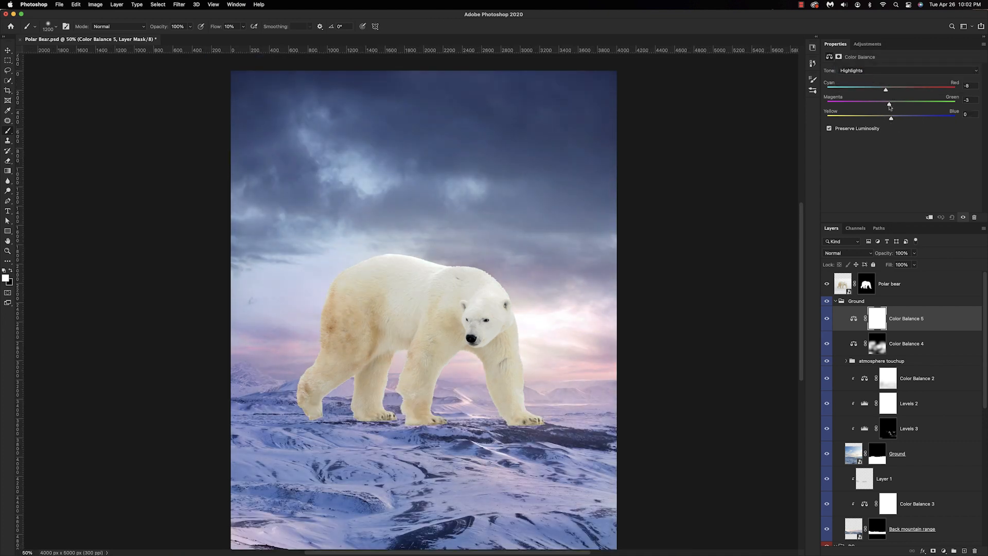
Invert the cooler Color Balance mask and paint the blue tint back across the sky with a 1200 px brush at 10% flow
key(super+i)
mouse_move(592, 337)
mouse_down()
mouse_move(404, 289)
mouse_move(234, 273)
mouse_up()
key(super+minus)
key(super+plus)
drag(577, 142, 205, 170)
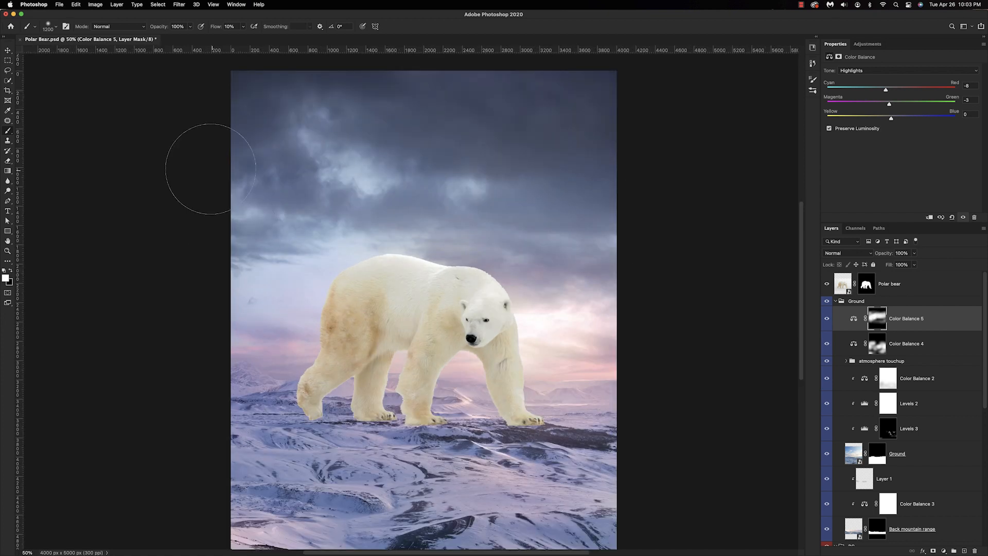
Add a third Color Balance atop the Ground group, adjusting Shadows and Highlights and setting Midtones Magenta–Green -4 and Yellow–Blue +7
drag(802, 352, 808, 368)
click(943, 551)
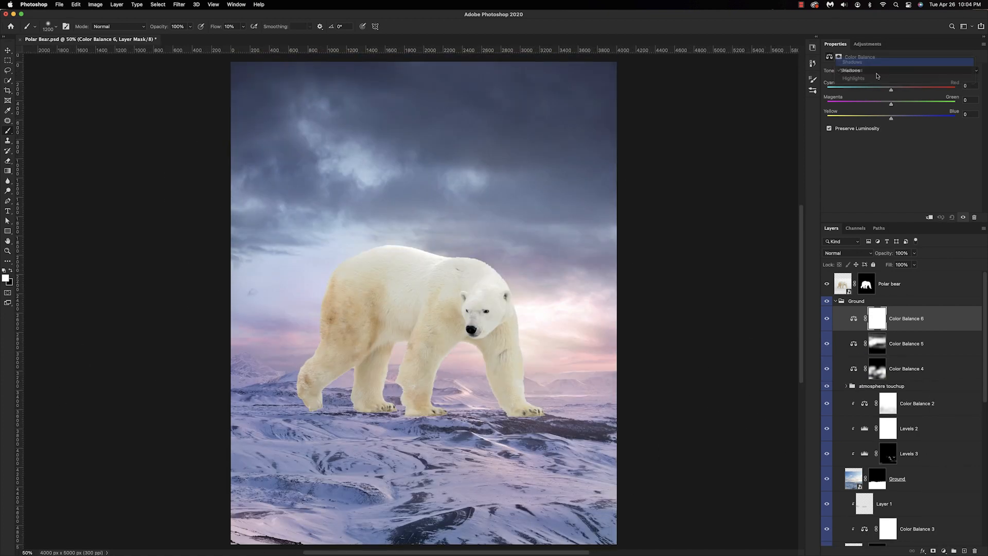
drag(891, 118, 890, 91)
click(876, 70)
click(874, 87)
drag(892, 105, 889, 105)
click(875, 71)
click(873, 79)
key(super+minus)
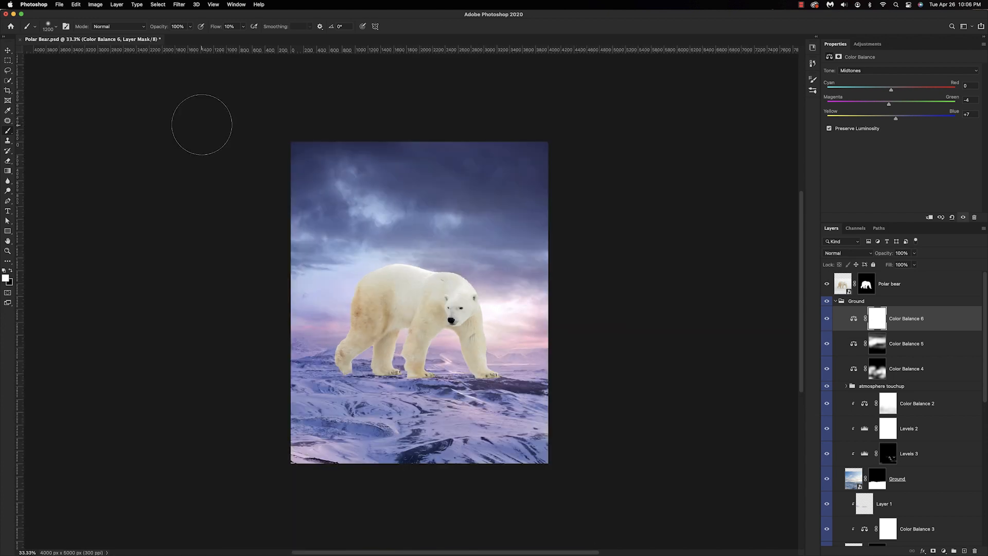
Paint black and white on the third Color Balance mask at 1% flow to soften its tint locally, and compare the result on and off
key(x)
key(super+plus)
key(shift+0)
key(shift+1)
scroll(516, 216, down, 5)
mouse_move(772, 389)
mouse_down()
mouse_move(564, 288)
mouse_move(203, 299)
mouse_up()
key(x)
drag(106, 121, 129, 181)
click(827, 318)
click(827, 319)
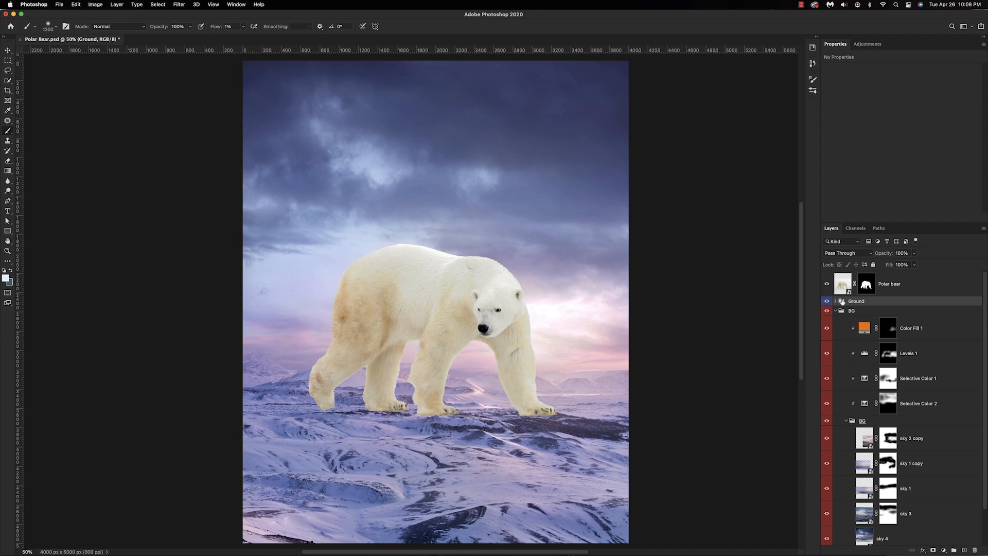
Select the Polar bear mask and refine the hind paw's edge with the Fur_01 brush reduced to 100 px
click(892, 284)
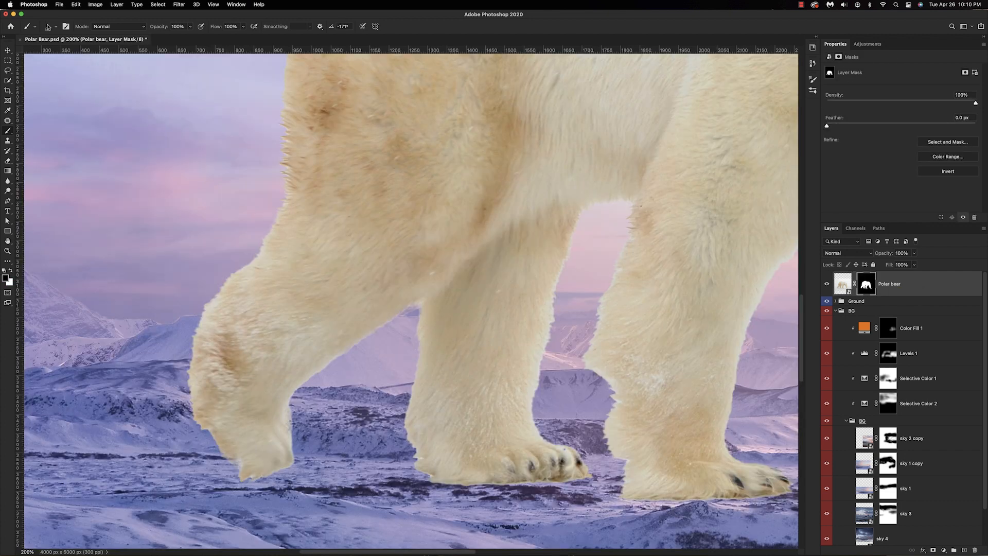
right_click(164, 148)
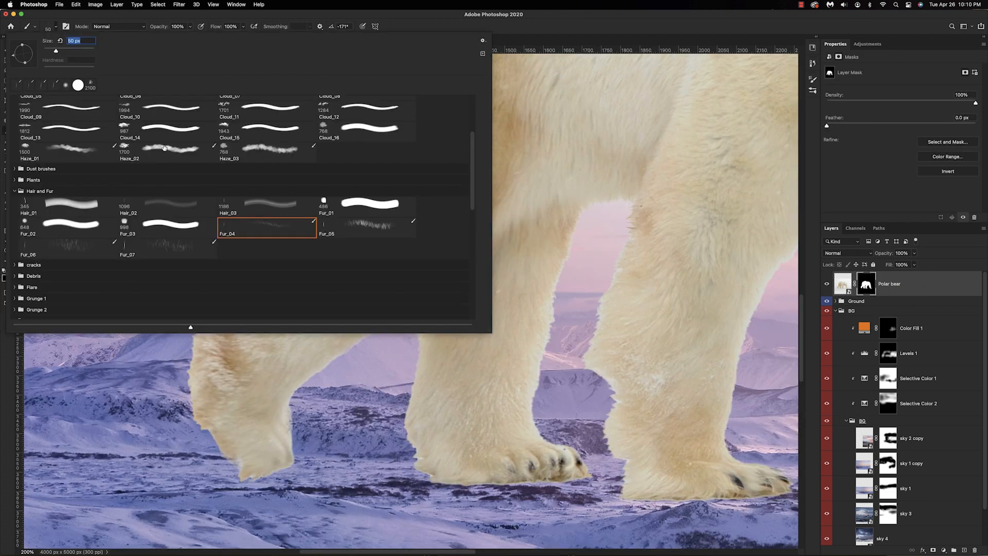
click(338, 208)
click(293, 495)
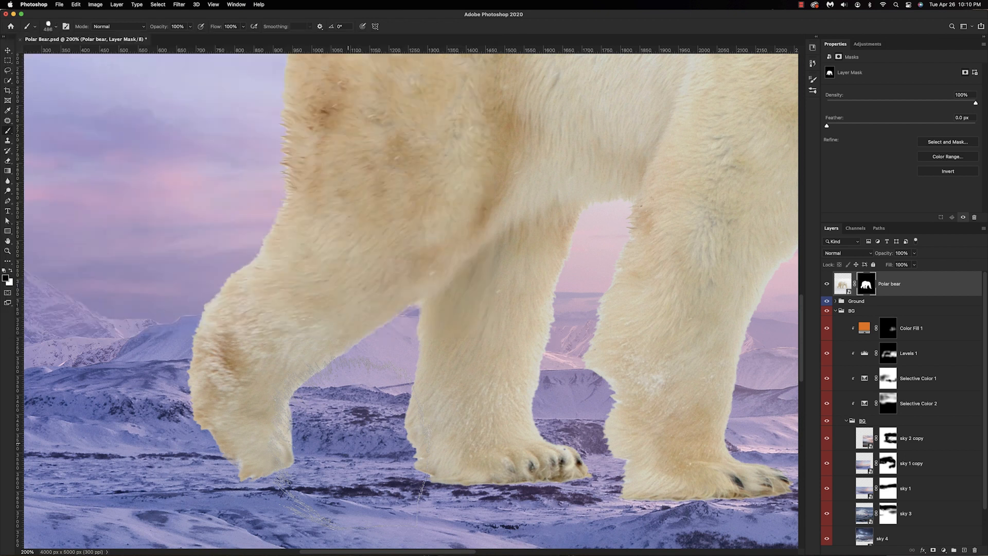
key(bracketleft)
key(bracketleft)
key(bracketleft)
key(bracketleft)
key(bracketleft)
key(bracketleft)
key(bracketleft)
key(bracketleft)
key(bracketleft)
key(bracketleft)
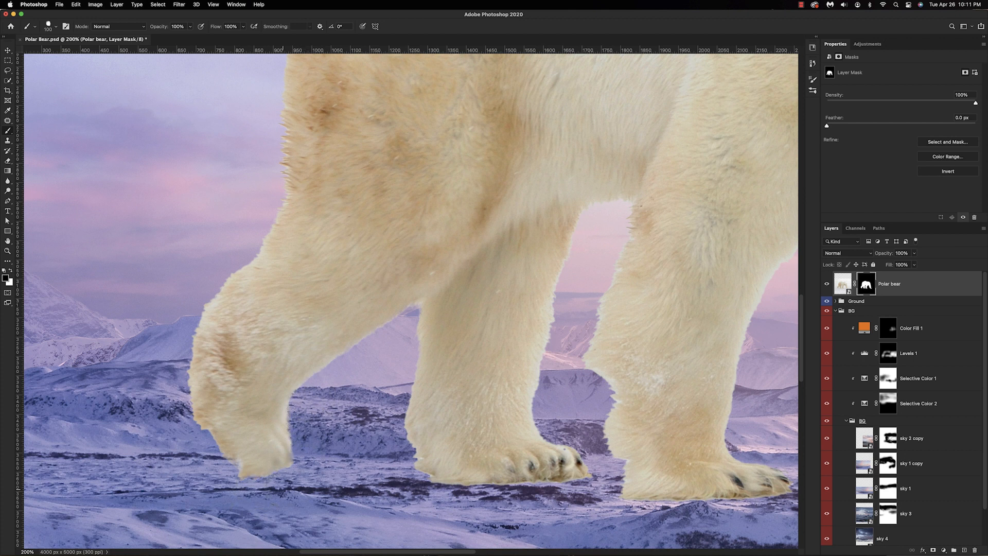
shift+click(864, 286)
shift+click(864, 287)
drag(215, 483, 219, 466)
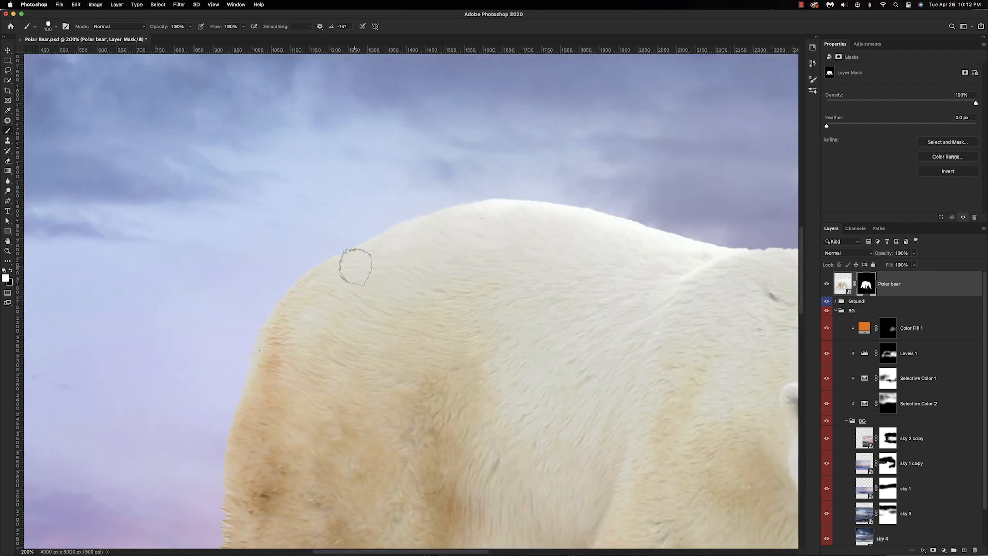
Refine the bear's mask along the back, head and front legs with the fur brush, rotating it to follow the fur direction
key(shift+Left)
key(shift+Left)
key(])
key(])
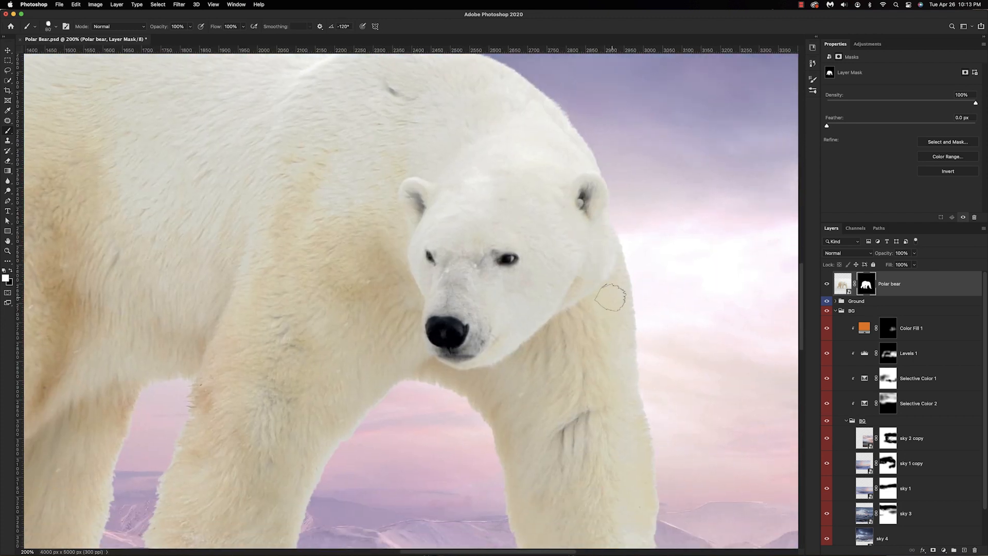
scroll(623, 366, down, 5)
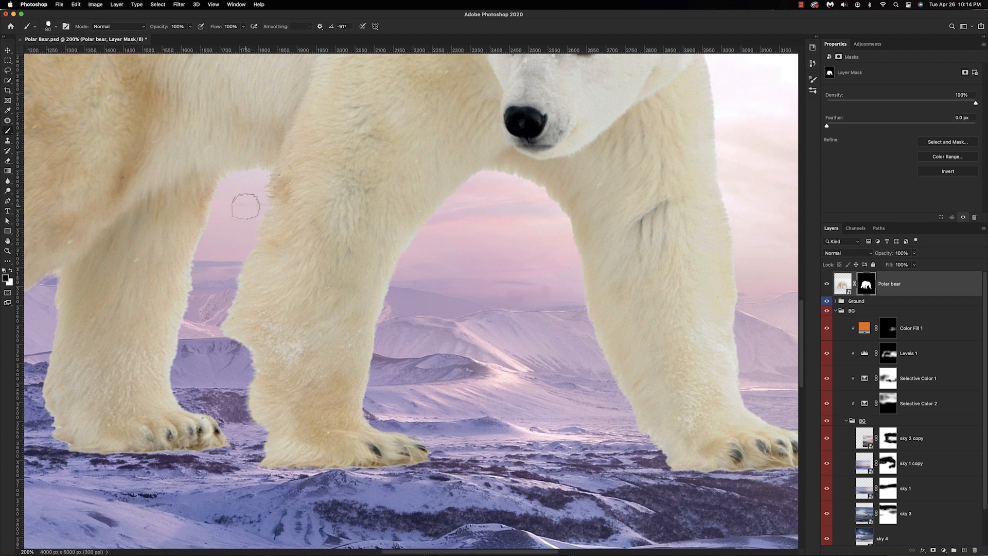
scroll(489, 494, right, 10)
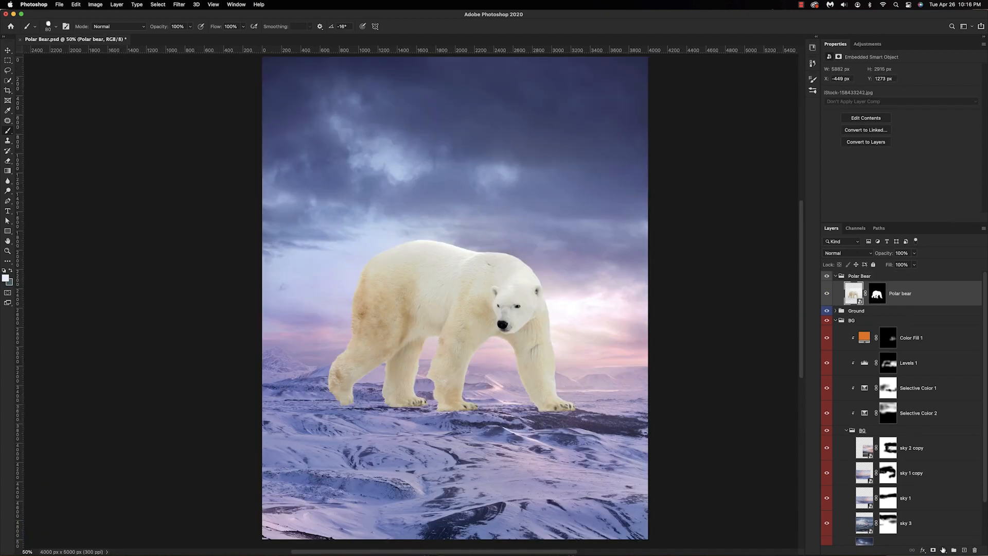
Add a Levels adjustment clipped to the Polar bear layer with input levels 8, 0.84 and 245
click(943, 550)
click(941, 411)
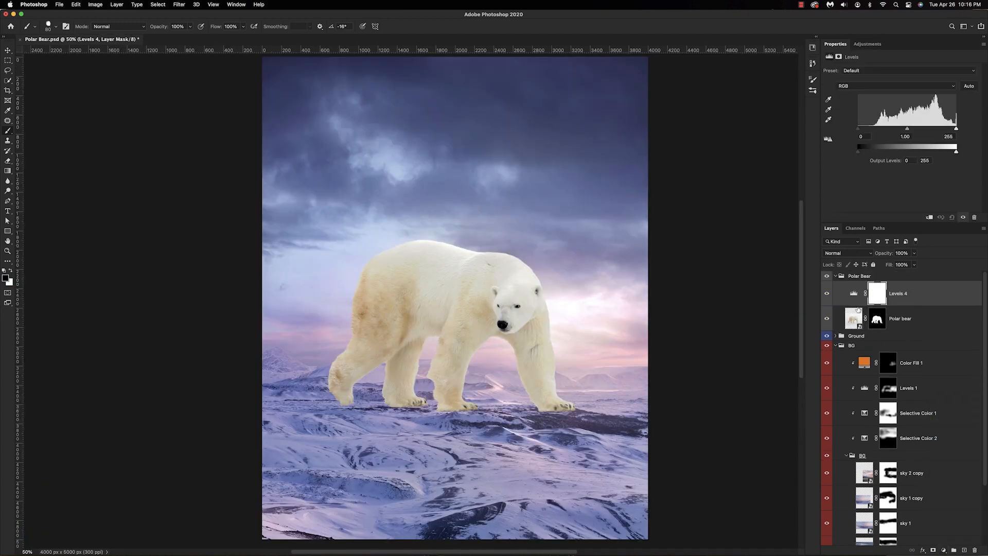
key(super+alt+g)
drag(956, 129, 911, 129)
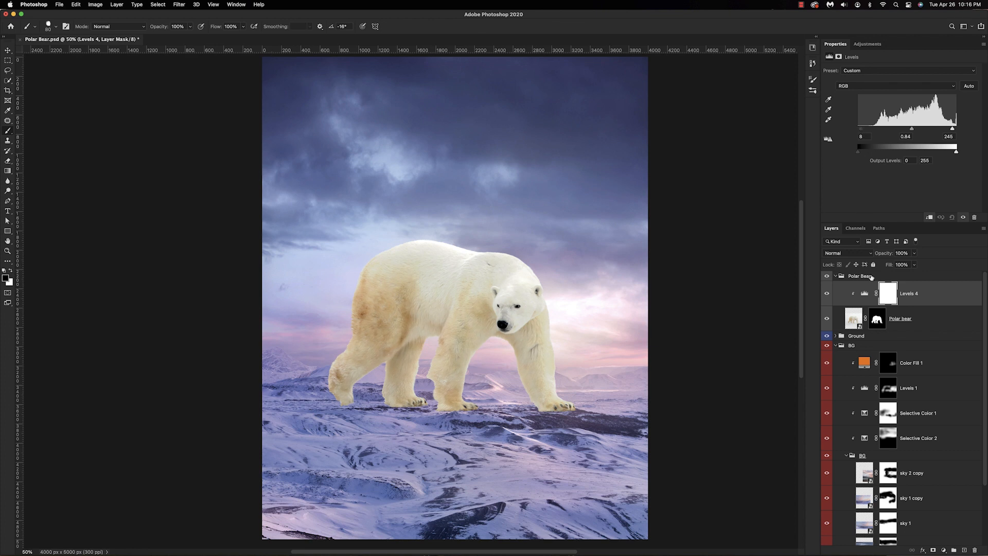
click(925, 319)
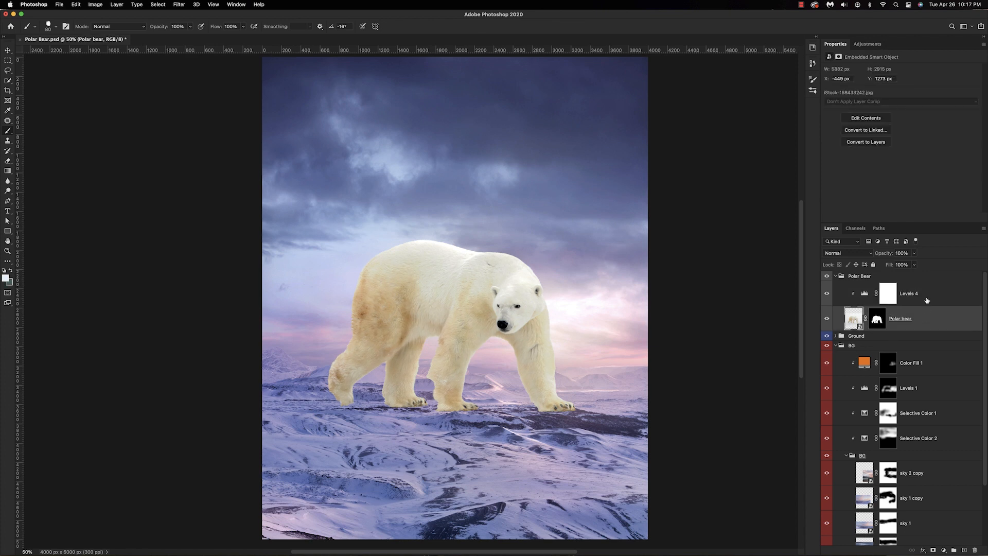
Add a clipped Hue/Saturation above the bear's Levels, reducing Yellows saturation and lowering Reds saturation to about -34
click(927, 300)
click(944, 550)
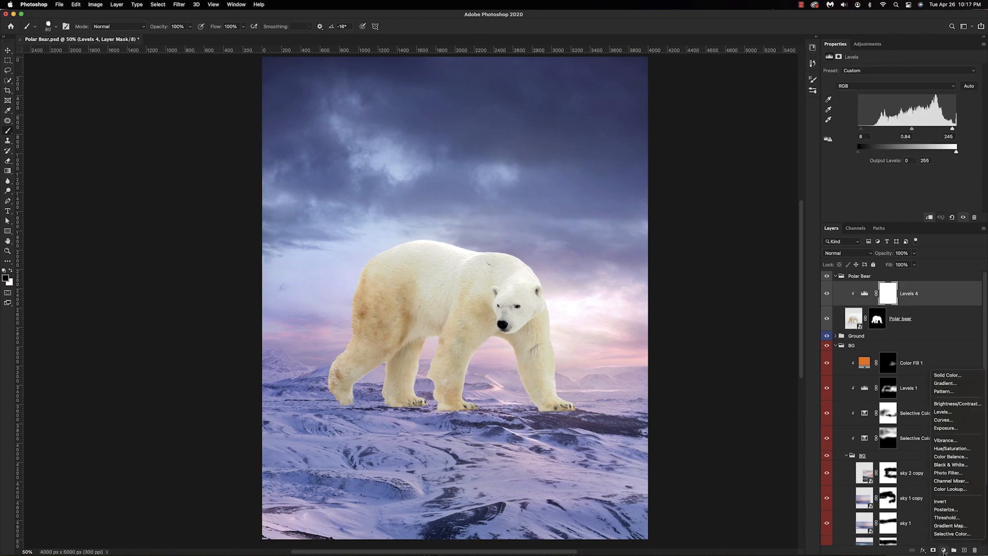
click(940, 448)
alt+click(854, 304)
click(859, 82)
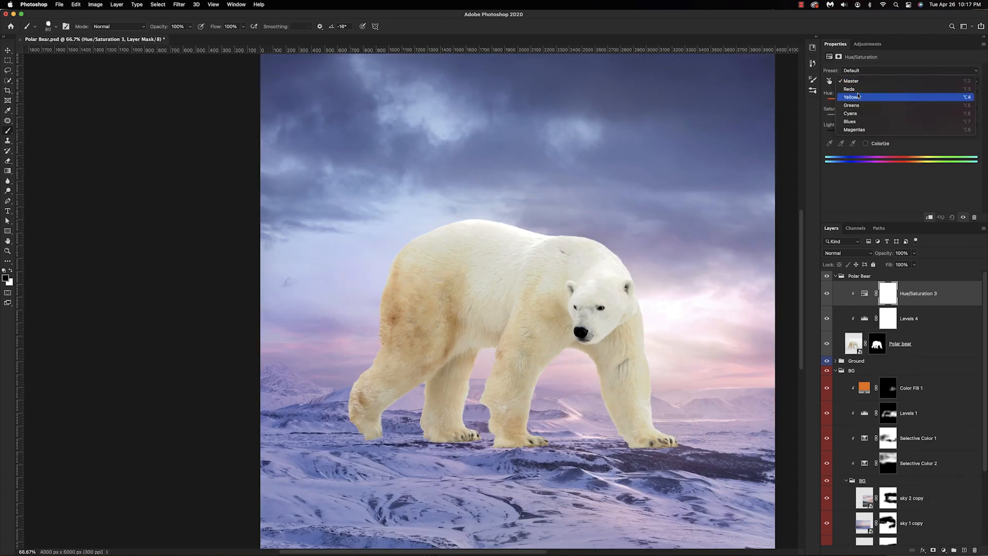
click(855, 97)
click(869, 81)
click(870, 71)
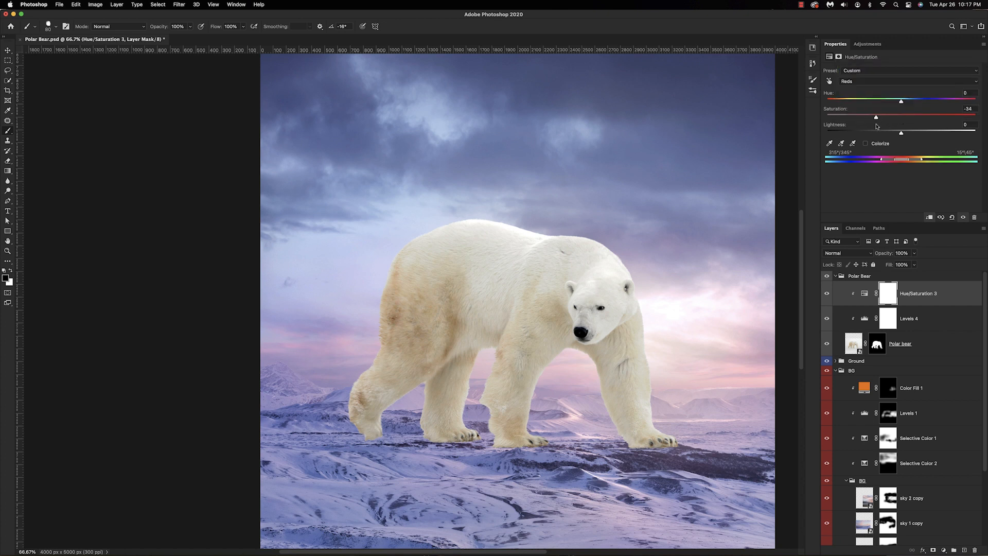
Add a second clipped Levels above Levels 4, raise the output black level to 69, and invert its mask
click(928, 328)
click(943, 550)
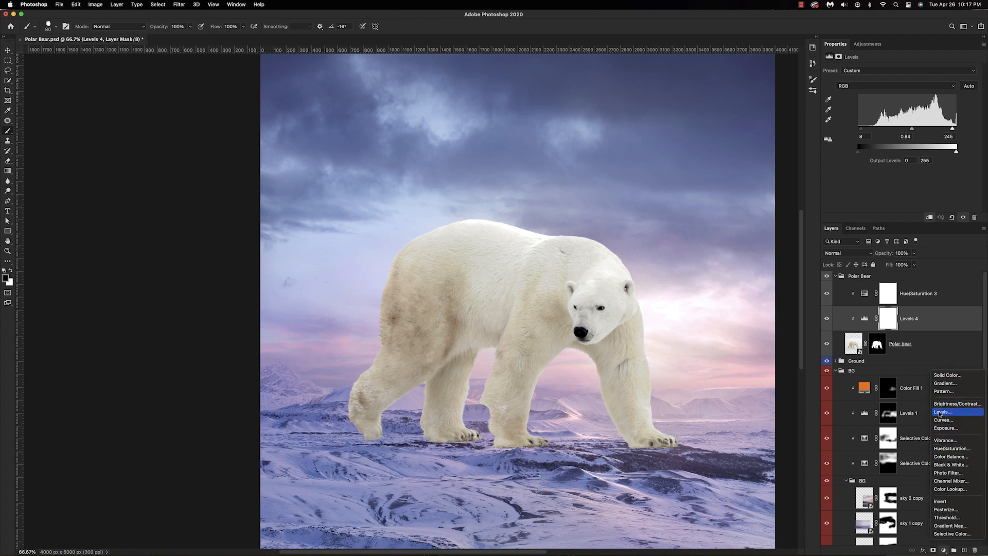
click(940, 412)
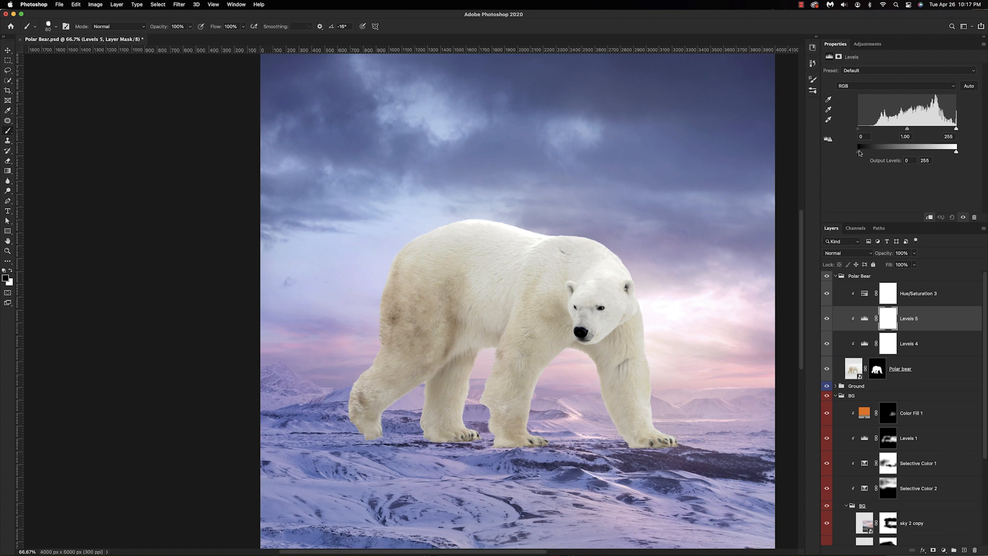
drag(859, 153, 880, 154)
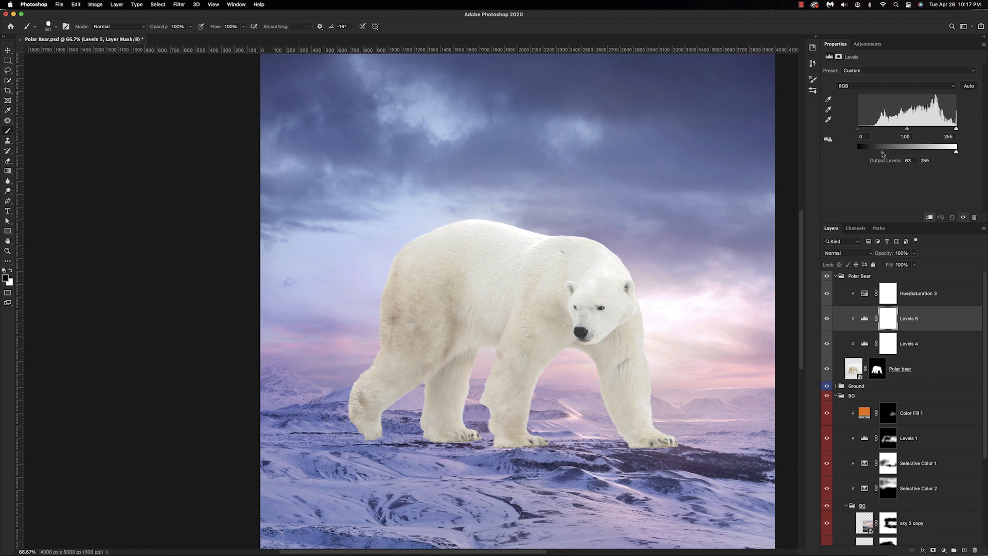
key(super+i)
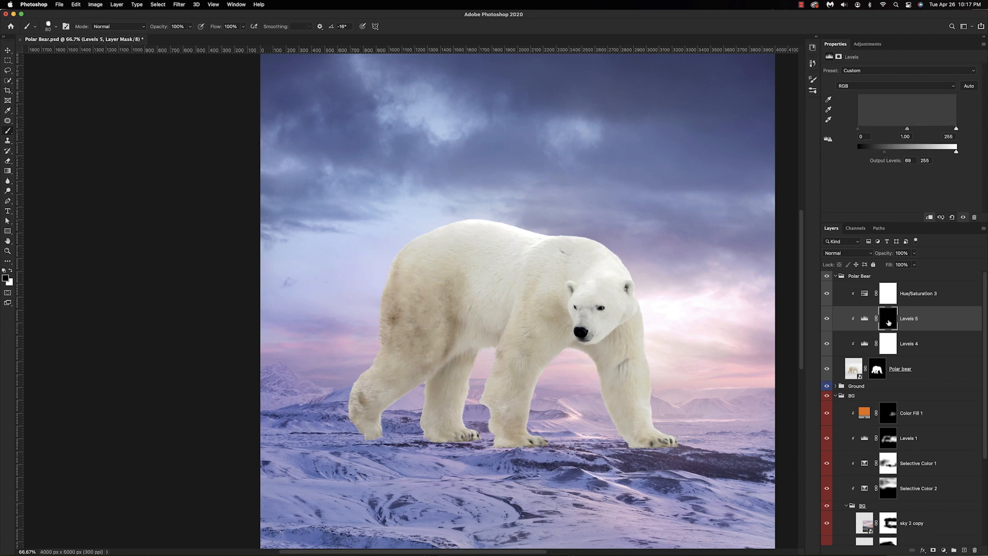
Paint white on the second Levels mask over the discolored rear flank with a soft round brush at 4% flow
click(49, 26)
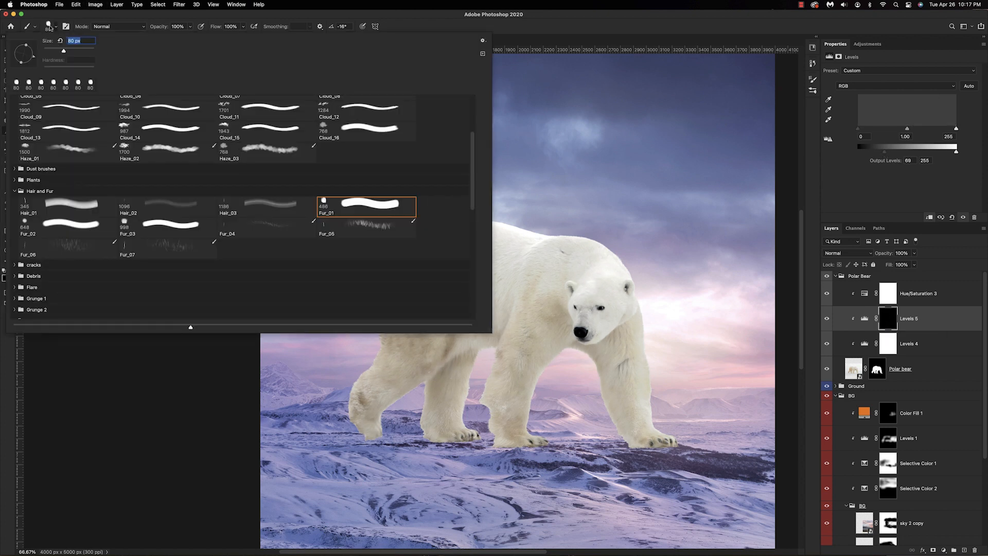
scroll(69, 193, up, 5)
double_click(67, 120)
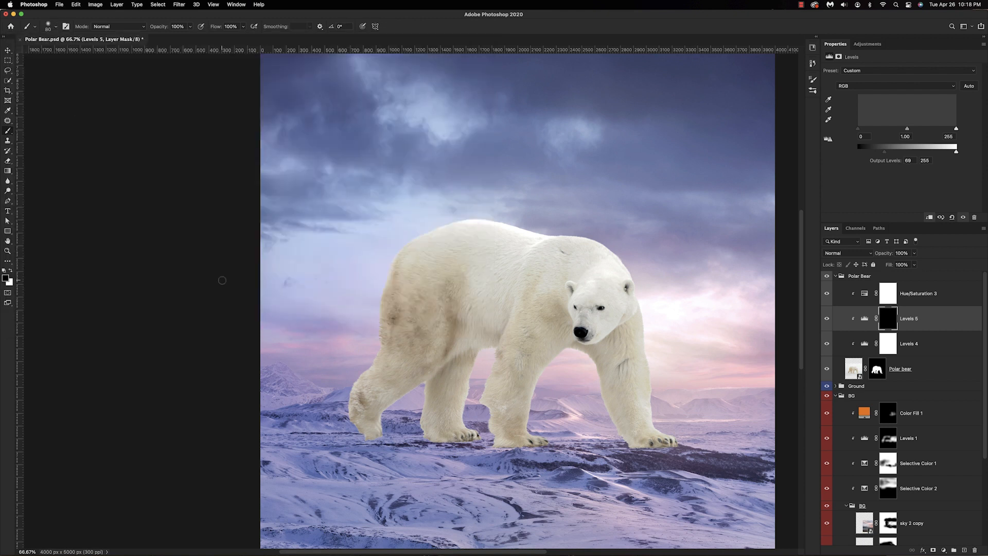
mouse_move(215, 26)
mouse_down()
mouse_move(175, 38)
mouse_move(211, 27)
mouse_up()
key(x)
mouse_move(447, 338)
mouse_down()
mouse_move(364, 385)
mouse_move(396, 313)
mouse_move(428, 307)
mouse_up()
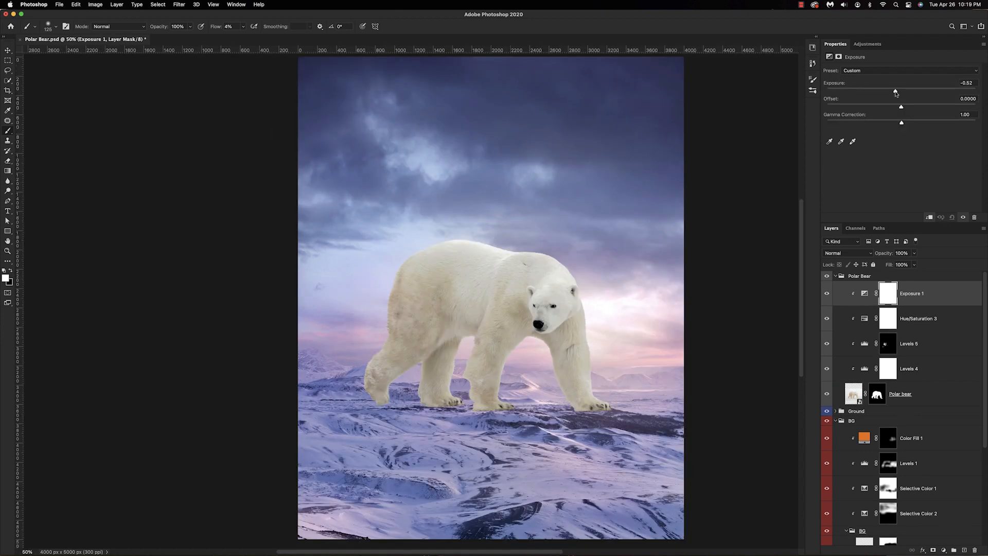
Set the clipped Exposure adjustment to -0.83 and paint black on its mask beside the bear's head with a 200 px brush
drag(901, 92, 892, 93)
key(x)
key(])
key(])
key(])
mouse_move(585, 309)
mouse_down()
mouse_move(606, 384)
mouse_move(589, 282)
mouse_up()
Paint black on the Exposure mask at 11% flow to restore light along the inner leg edges and below the head
drag(214, 29, 218, 29)
key(super+plus)
mouse_move(569, 360)
mouse_down()
mouse_move(593, 373)
mouse_move(534, 417)
mouse_move(531, 387)
mouse_up()
mouse_move(475, 363)
mouse_down()
mouse_move(463, 422)
mouse_move(487, 355)
mouse_up()
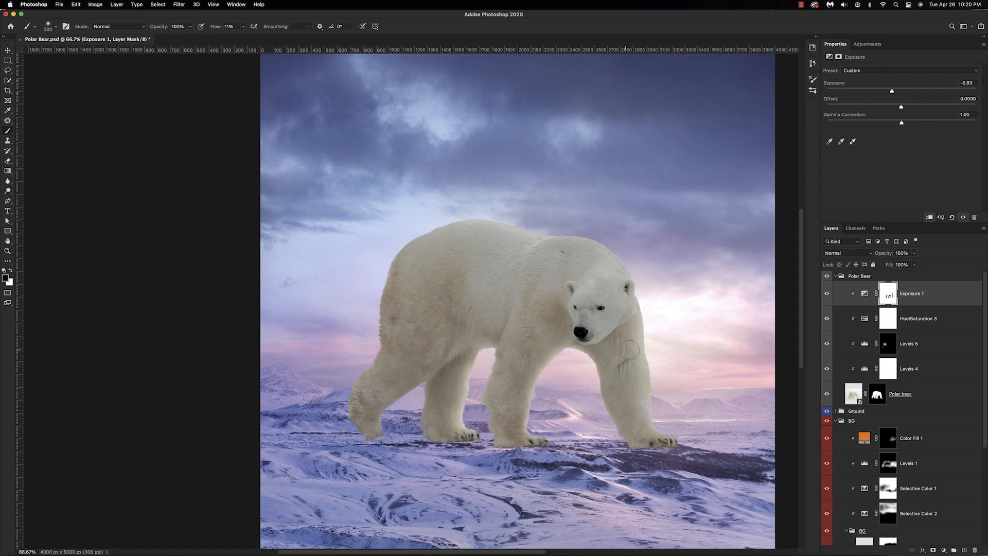
drag(634, 350, 598, 324)
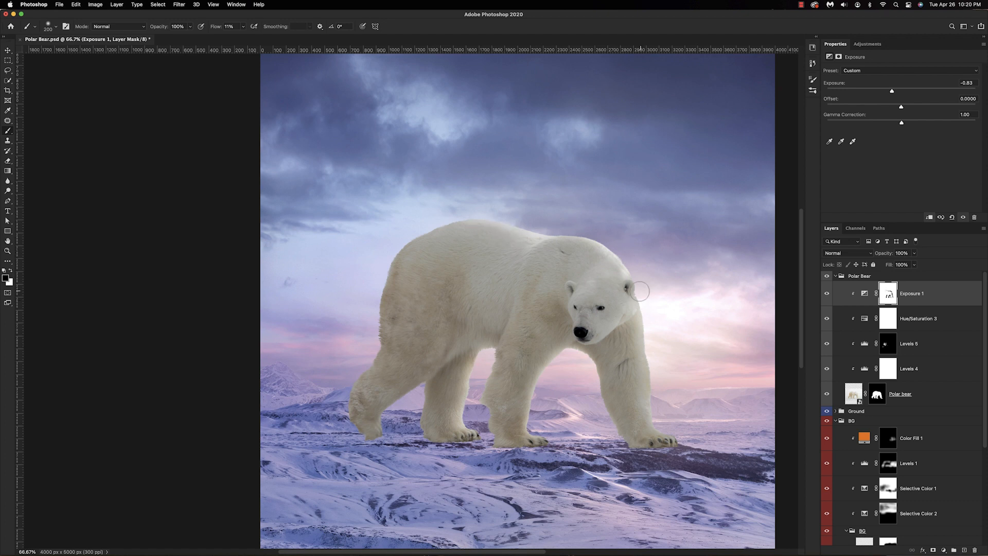
Refine the Exposure mask around the bear's head using a 70 px brush at 5% flow
key(bracketleft)
key(bracketleft)
key(bracketleft)
key(shift+0)
key(shift+5)
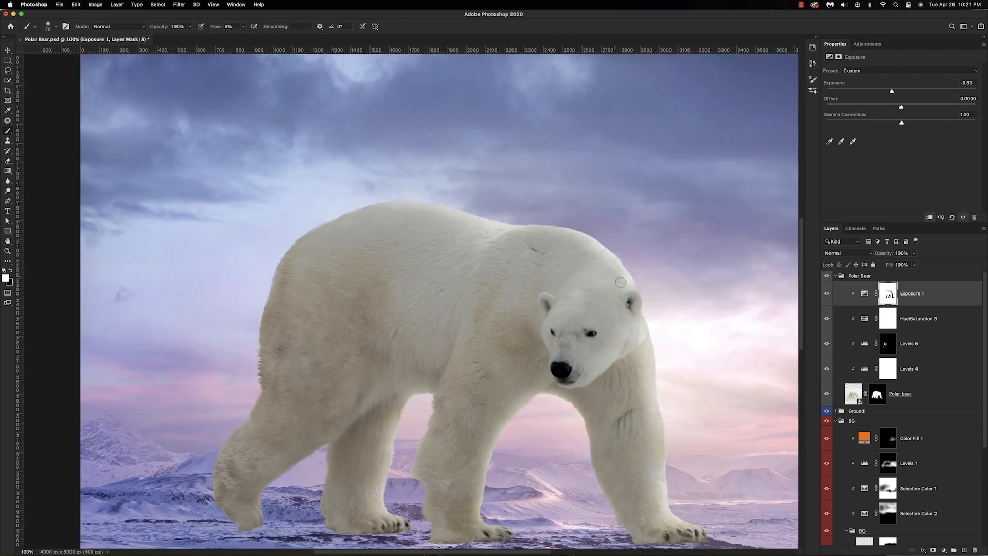
key(x)
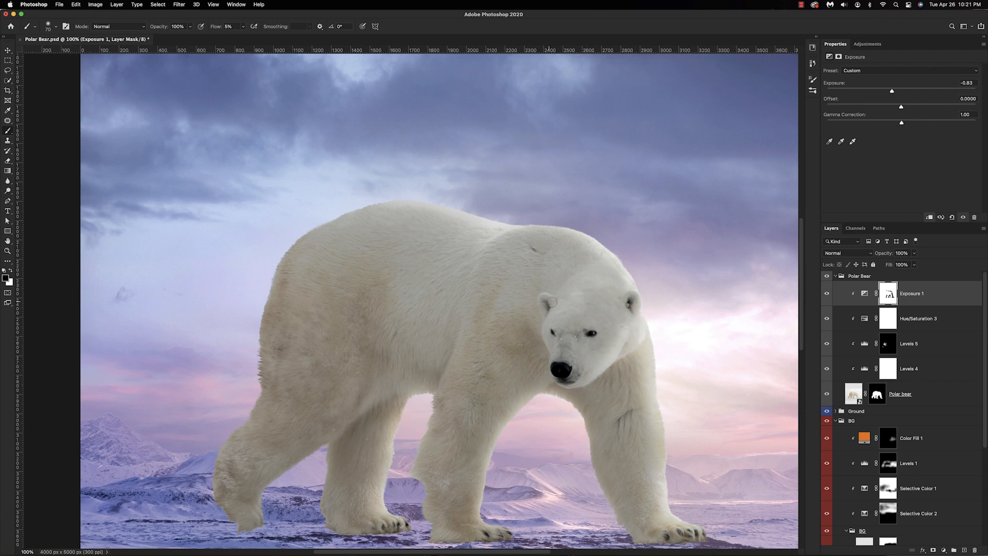
Enlarge the brush to 150 px and paint black on the Exposure mask to lighten the legs and lower body edges
key(bracketright)
key(bracketright)
key(bracketright)
key(bracketright)
key(bracketright)
key(x)
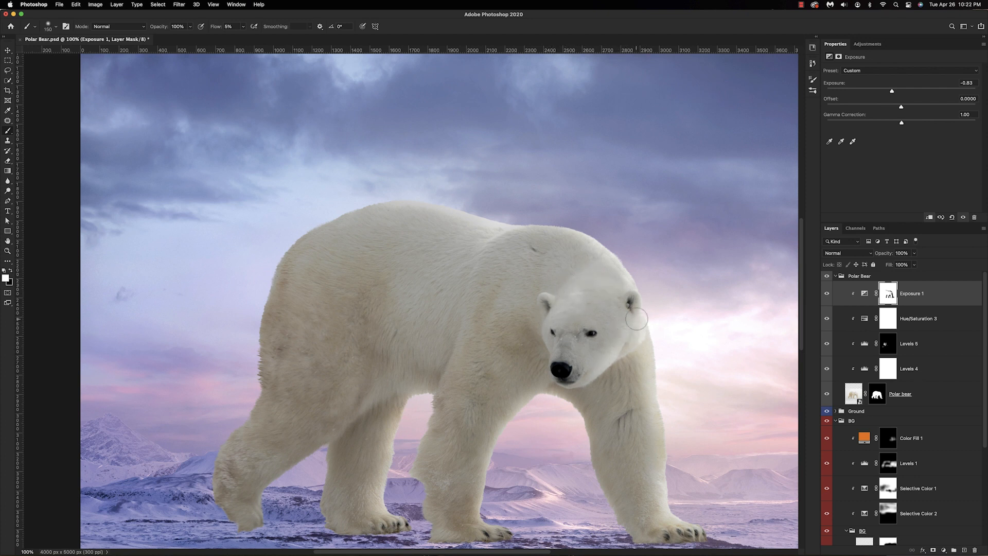
scroll(637, 320, down, 3)
scroll(636, 320, left, 2)
key(x)
drag(309, 411, 309, 428)
drag(435, 434, 456, 438)
mouse_move(553, 444)
mouse_down()
mouse_move(523, 417)
mouse_move(531, 367)
mouse_up()
drag(440, 350, 425, 391)
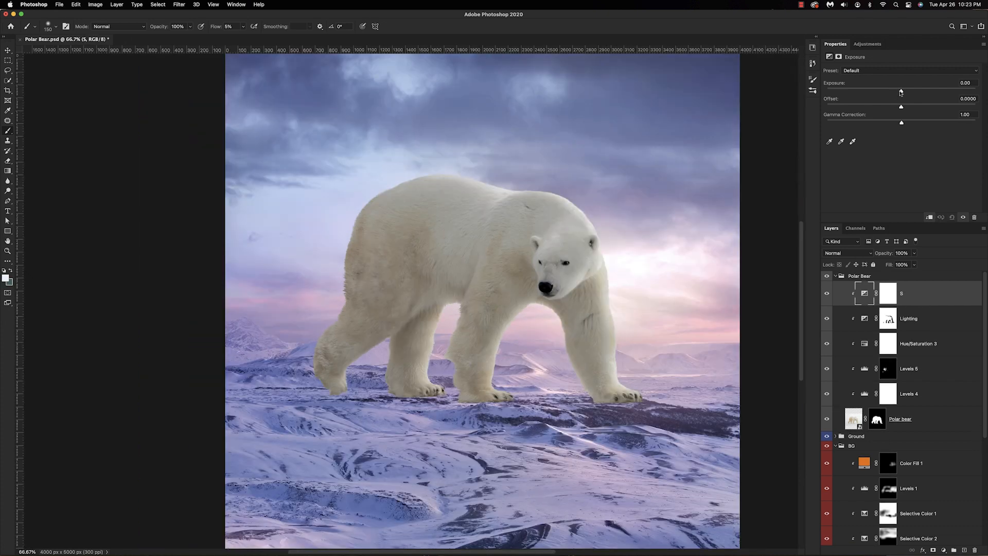
Set the S Exposure layer to about -1.97, invert its mask, and paint white over the legs and belly with a 200 px brush
drag(901, 91, 885, 92)
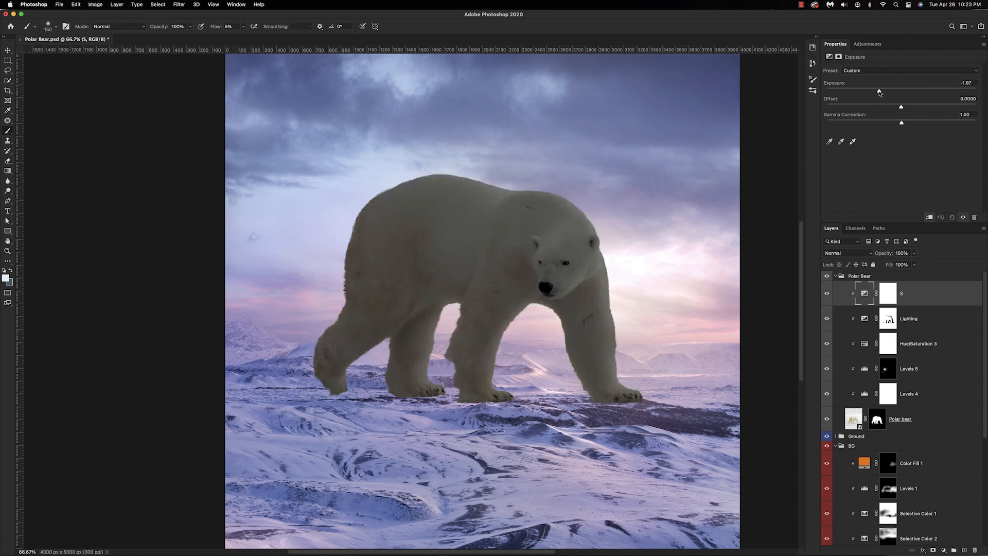
drag(880, 93, 879, 93)
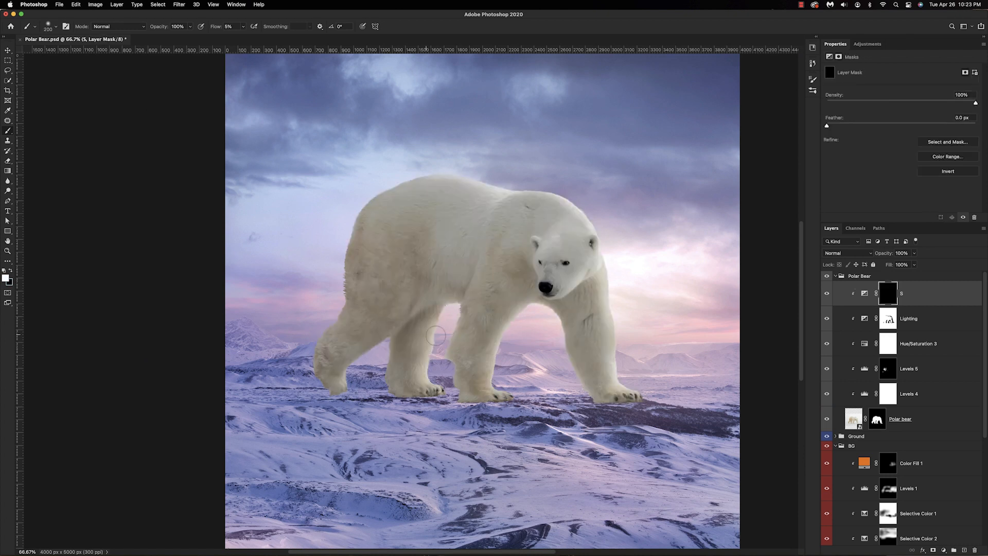
drag(574, 296, 613, 398)
mouse_move(523, 265)
mouse_down()
mouse_move(467, 357)
mouse_move(473, 388)
mouse_up()
mouse_move(458, 304)
mouse_down()
mouse_move(446, 275)
mouse_move(541, 223)
mouse_move(439, 274)
mouse_up()
drag(404, 350, 412, 386)
mouse_move(412, 304)
mouse_down()
mouse_move(408, 260)
mouse_move(360, 267)
mouse_move(325, 381)
mouse_move(407, 263)
mouse_move(454, 268)
mouse_up()
Paint broader shadows on the S mask over the shoulder, flank and rump with a 300 px brush
key(bracketright)
key(bracketright)
mouse_move(533, 260)
mouse_down()
mouse_move(525, 224)
mouse_move(502, 263)
mouse_up()
drag(409, 227, 340, 368)
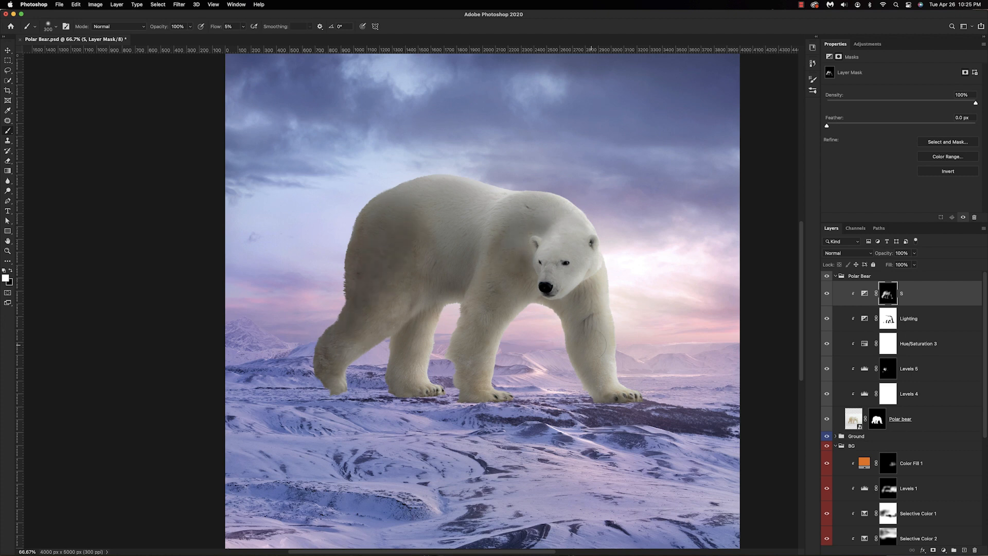
Deepen the S mask's shadows on the front legs and far hind leg with a smaller brush, and enlarge the brush to 500 px
key(bracketleft)
key(bracketleft)
key(bracketleft)
drag(584, 317, 616, 392)
drag(404, 348, 399, 384)
mouse_move(497, 391)
mouse_down()
mouse_move(471, 379)
mouse_move(470, 318)
mouse_up()
key(super+minus)
key(bracketright)
key(bracketright)
key(bracketright)
key(bracketright)
key(bracketright)
Add a Color Balance clipped to the bear with Midtones Cyan–Red about -6 and Yellow–Blue about +11
click(944, 551)
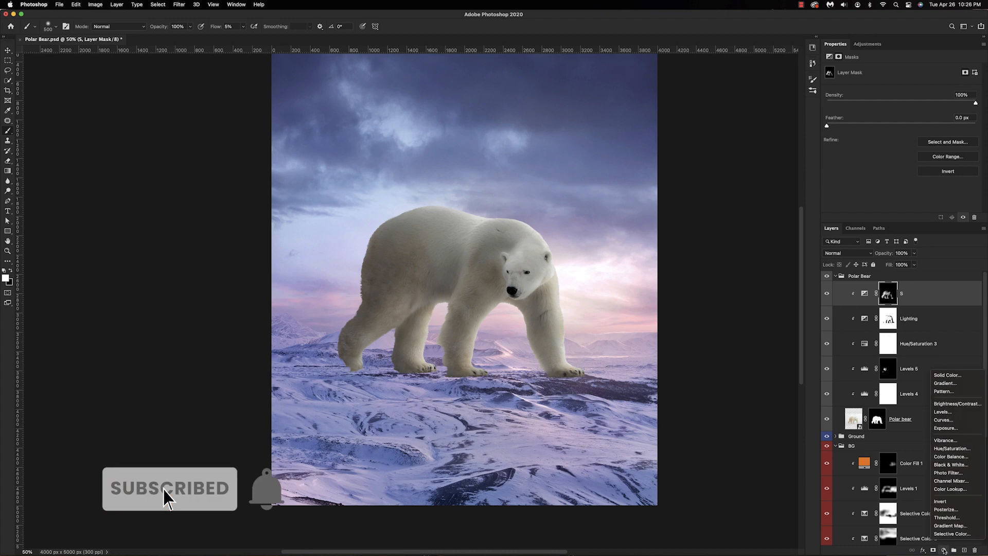
click(951, 456)
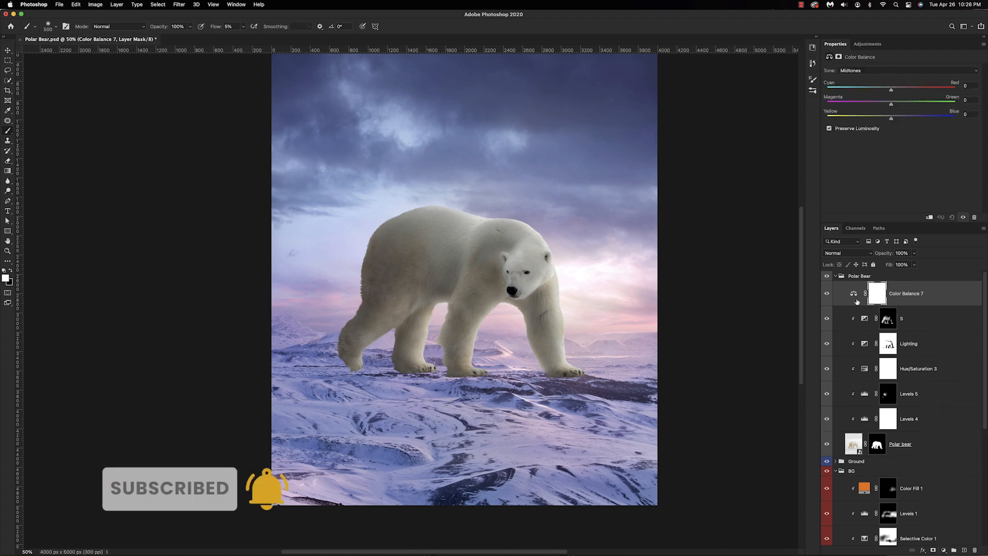
alt+click(853, 306)
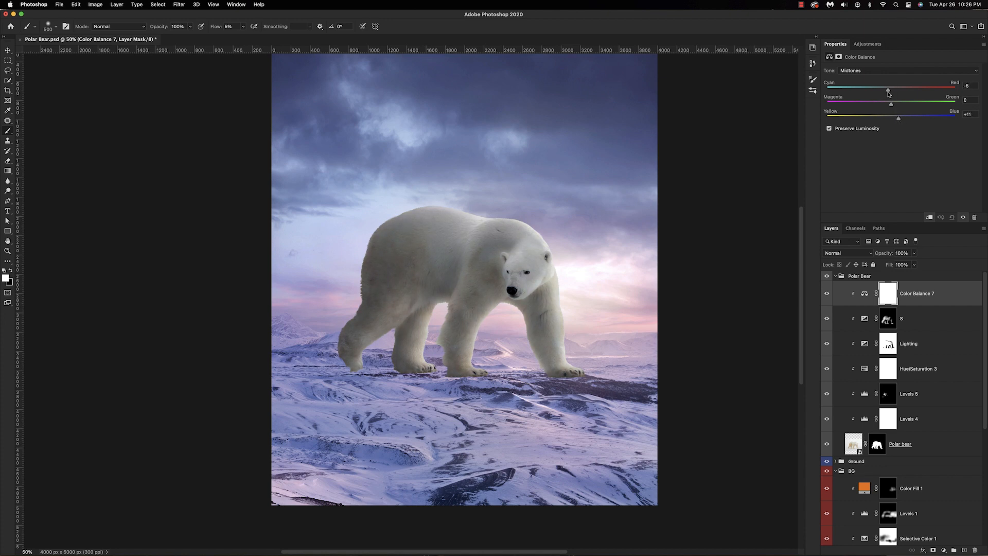
Adjust the Color Balance Shadows, set Highlights Cyan–Red -1 and Yellow–Blue +14, and lower the layer's opacity to 81%
click(875, 71)
click(865, 61)
drag(891, 120, 890, 105)
drag(891, 90, 901, 119)
click(876, 70)
click(865, 89)
drag(887, 254, 880, 256)
Add another clipped Color Balance, shift its Midtones toward magenta, and set Highlights Cyan–Red +3 and Magenta–Green -6
click(943, 550)
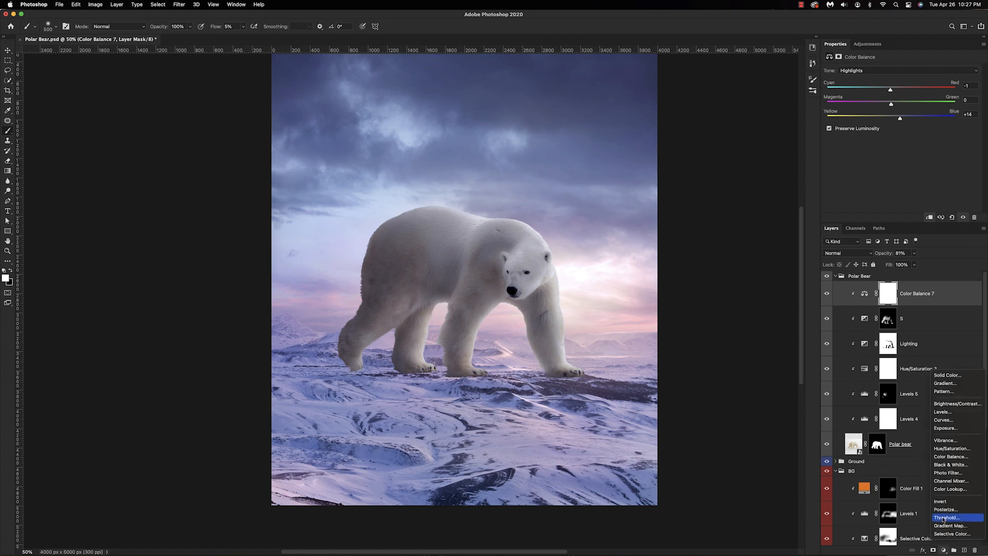
click(944, 457)
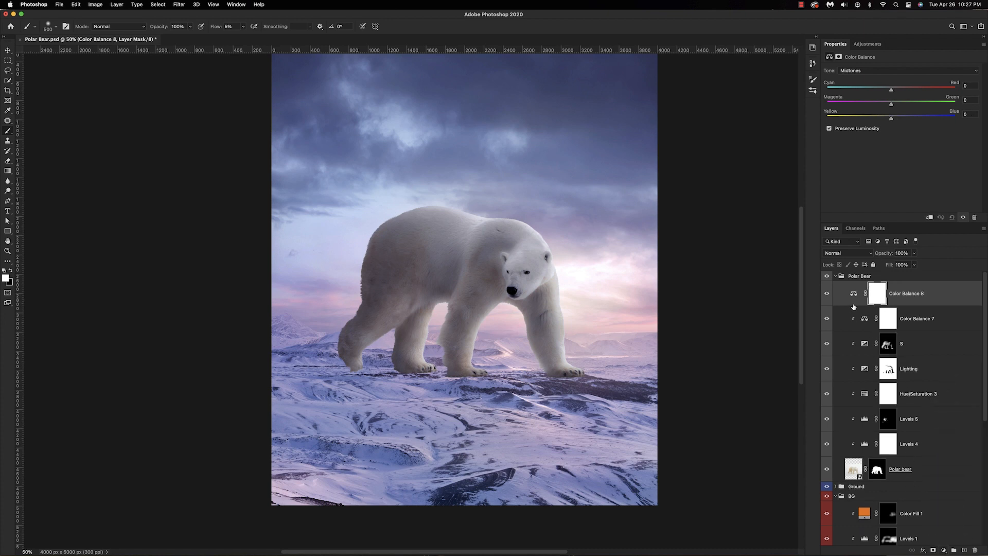
alt+click(854, 306)
mouse_move(891, 104)
mouse_down()
mouse_move(893, 91)
mouse_move(886, 105)
mouse_up()
click(875, 70)
click(875, 80)
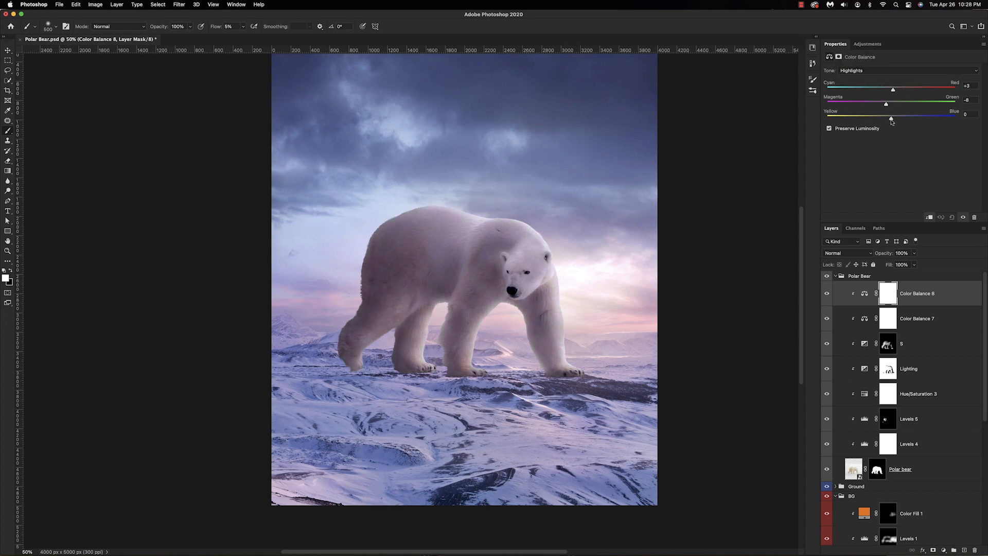
Invert the second Color Balance mask to hide its tint and reduce the brush to 125 px
key(super+i)
key(super+equal)
key(bracketleft)
key(bracketleft)
key(bracketleft)
key(bracketleft)
key(bracketleft)
key(bracketleft)
key(bracketleft)
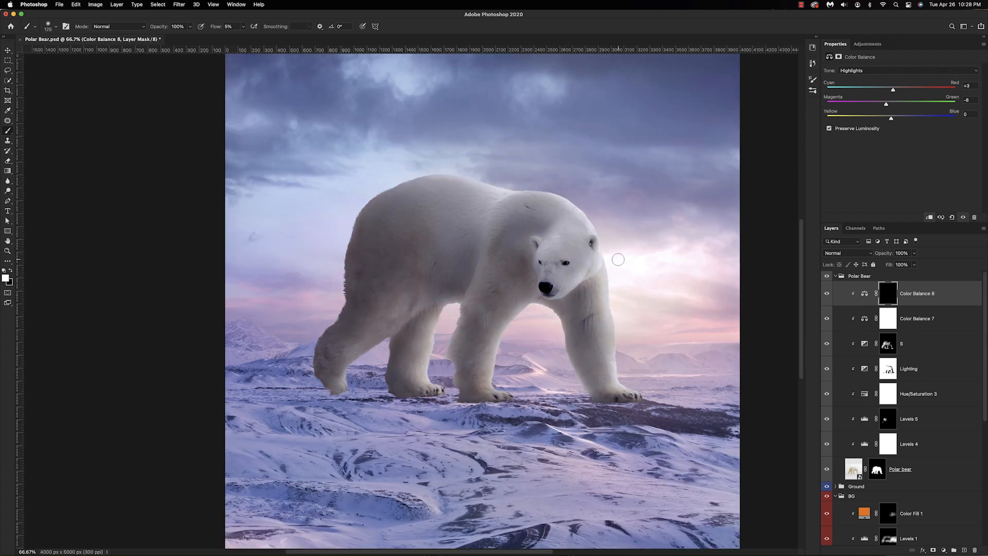
Paint white on the mask along the legs, shoulder and neck edges with a 175 px brush, and compare the tint on and off
key(bracketright)
key(bracketright)
drag(440, 352, 442, 322)
drag(610, 336, 613, 382)
mouse_move(561, 200)
mouse_down()
mouse_move(599, 240)
mouse_move(430, 179)
mouse_move(564, 199)
mouse_move(599, 258)
mouse_up()
key(x)
key(x)
scroll(607, 254, right, 2)
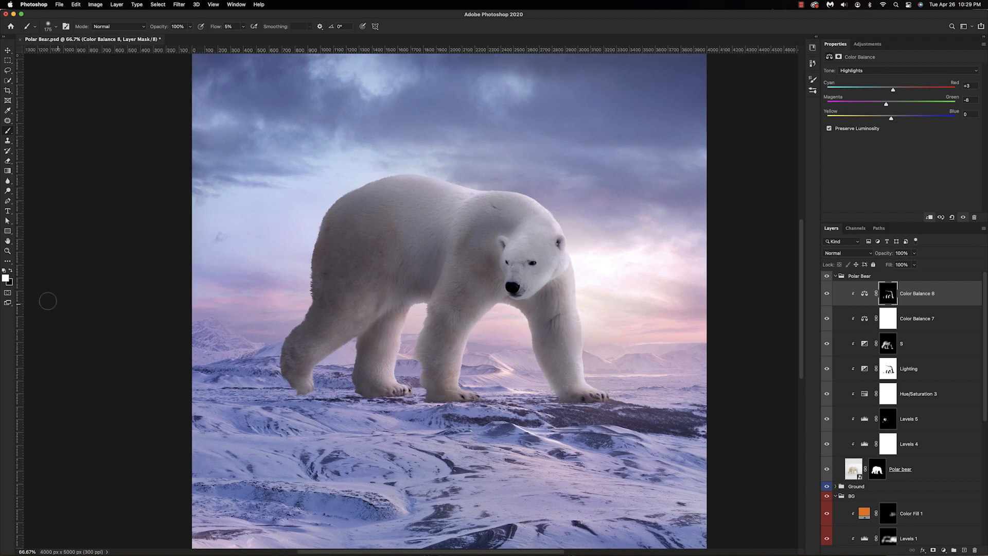
click(827, 296)
click(827, 295)
key(super+minus)
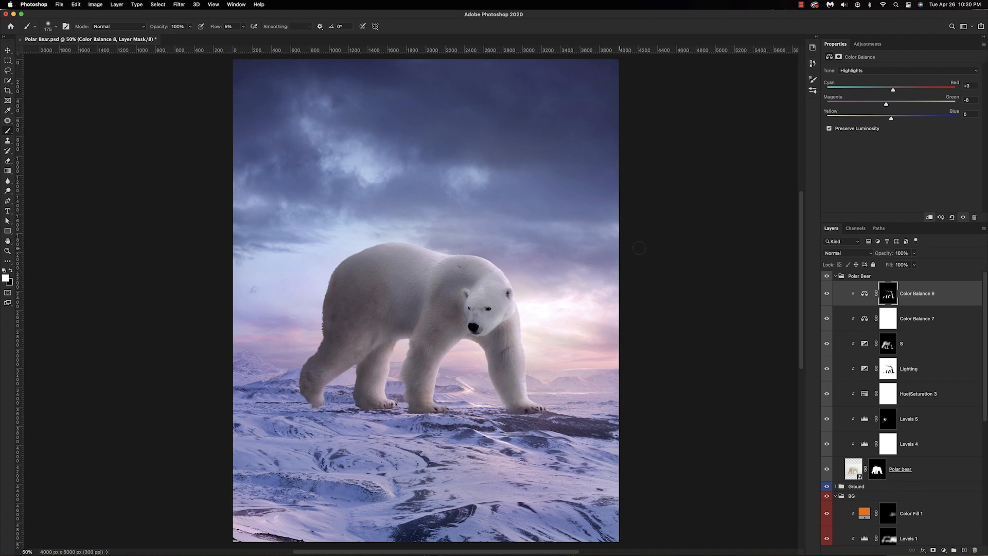
Paint fur strokes in #e7effc at 10% flow on the fur texture layer over the shoulder and near front leg, rotating the brush with the fur
click(57, 27)
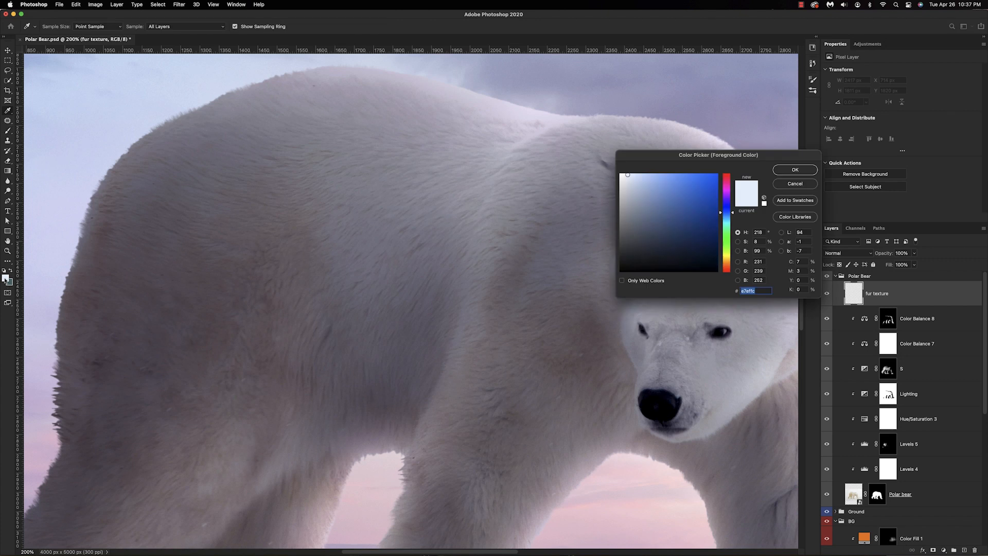
click(796, 170)
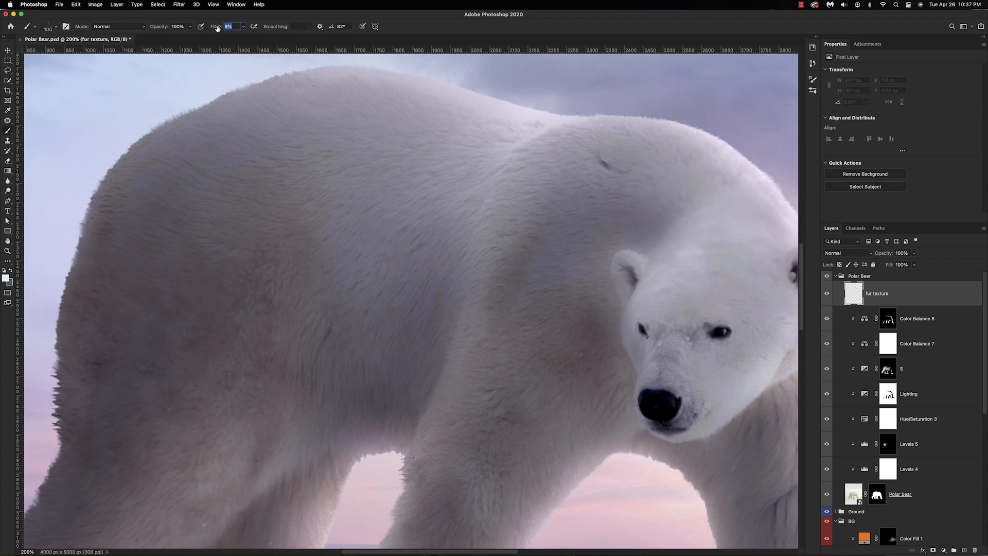
key(shift+Left)
key(shift+Left)
drag(518, 390, 505, 397)
key(shift+Left)
drag(504, 436, 497, 462)
key(shift+Right)
drag(458, 428, 447, 459)
drag(465, 411, 468, 442)
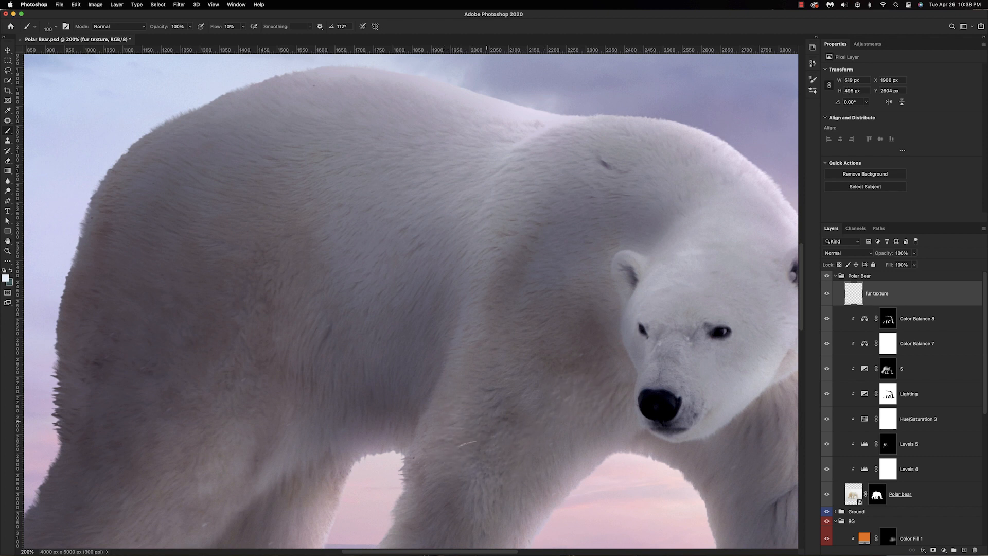
drag(536, 317, 501, 230)
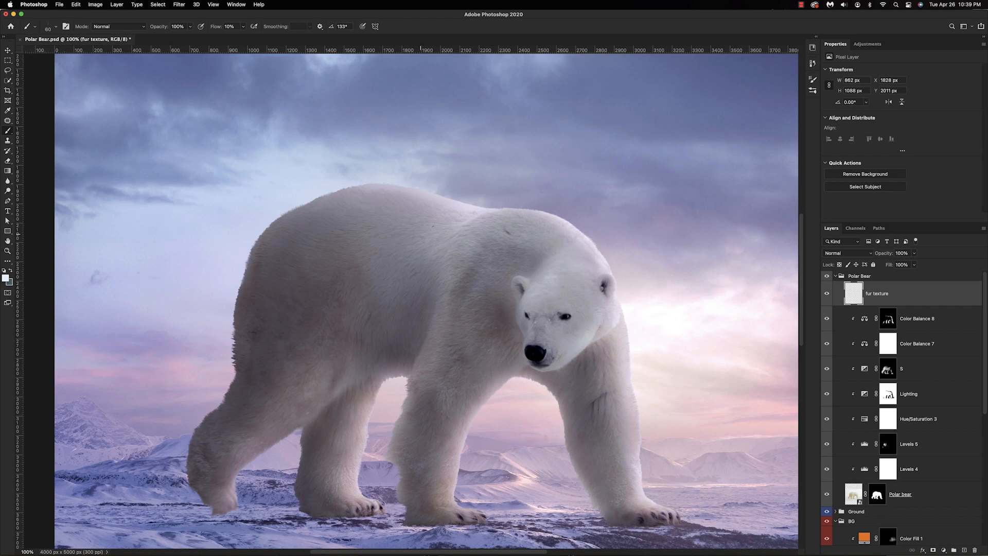
Paint fur strokes on the fur texture layer over the bear's side and back with an 80 px brush, rotating its angle to 43°
key(])
drag(378, 225, 379, 220)
drag(394, 309, 402, 305)
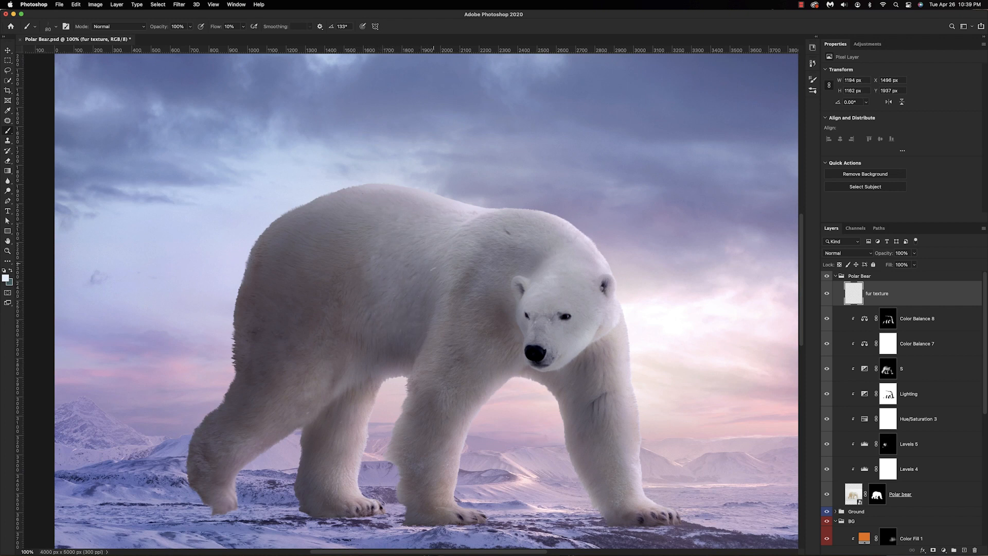
key(shift+Right)
key(shift+Right)
key(shift+Right)
key(shift+Right)
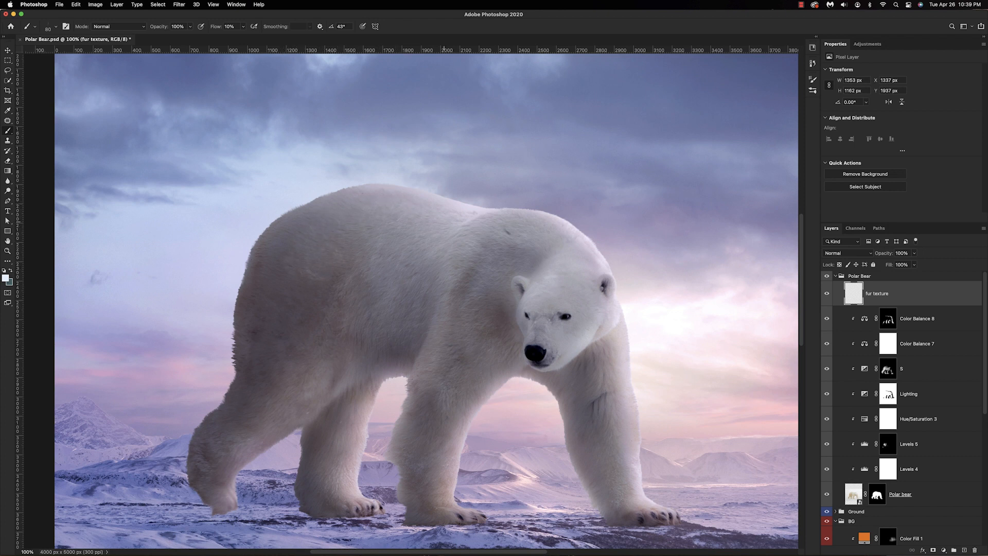
drag(382, 190, 332, 206)
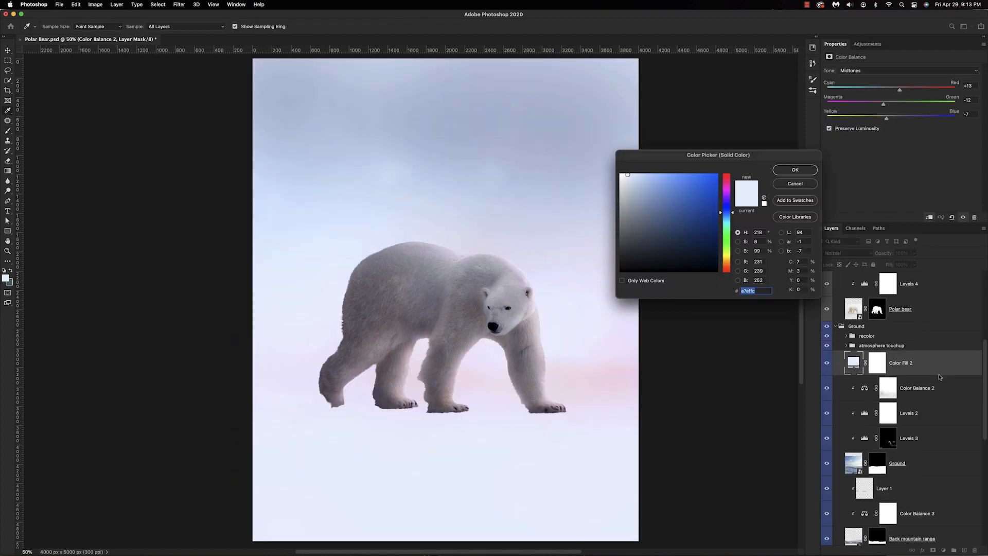
Give the solid color fill above the ground the dark blue #1d2533 and set its blend mode to Multiply
click(663, 252)
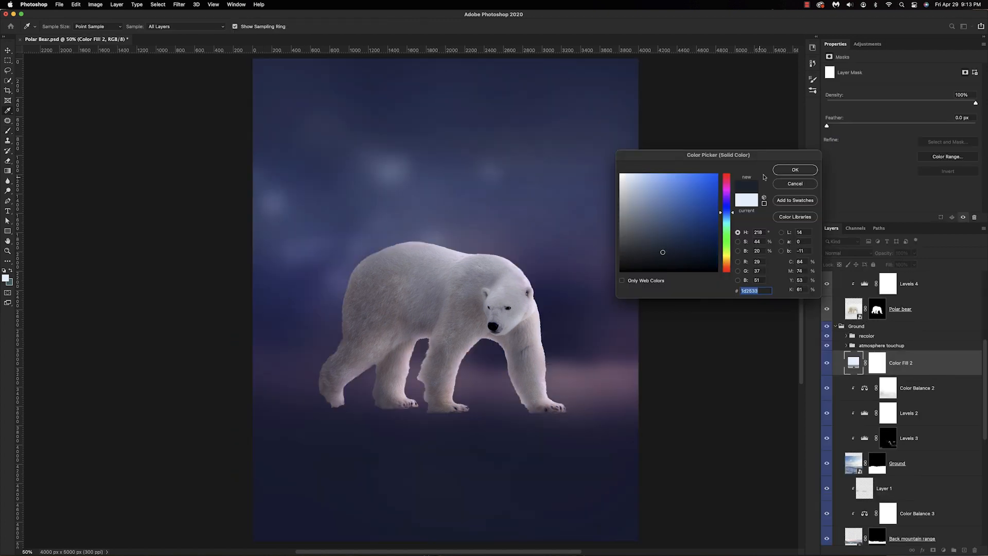
click(793, 170)
click(840, 254)
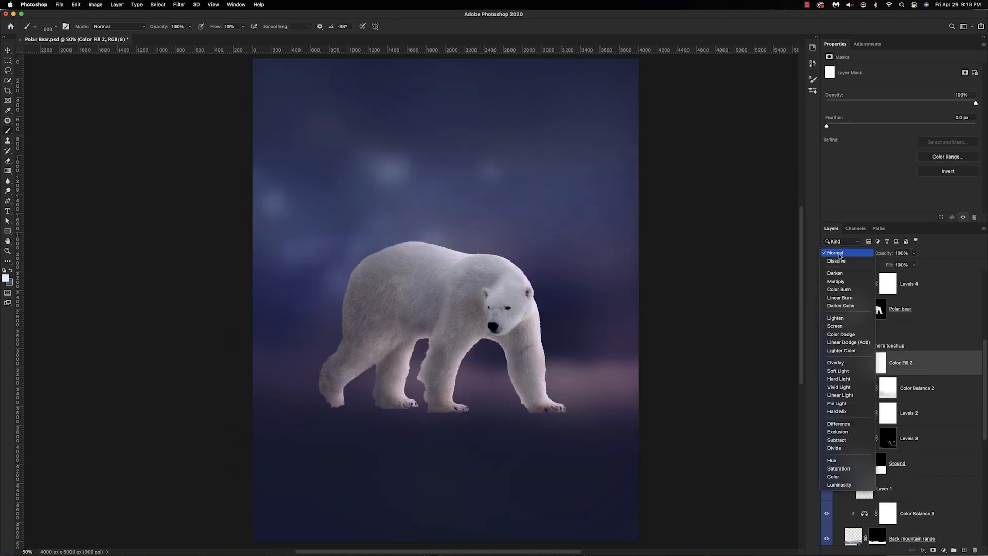
click(837, 281)
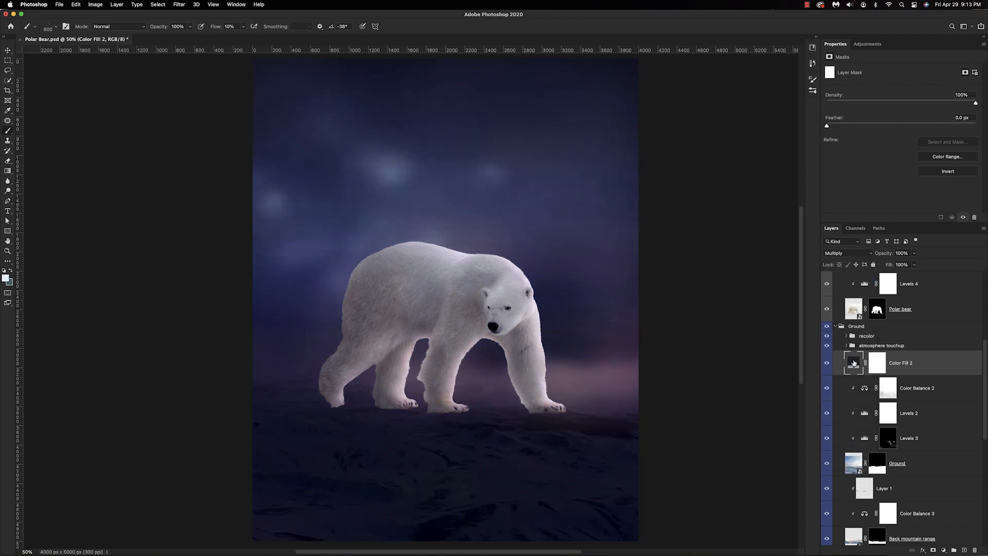
Change the Multiply fill's color to a slightly lighter, less saturated dark blue
double_click(852, 357)
click(657, 249)
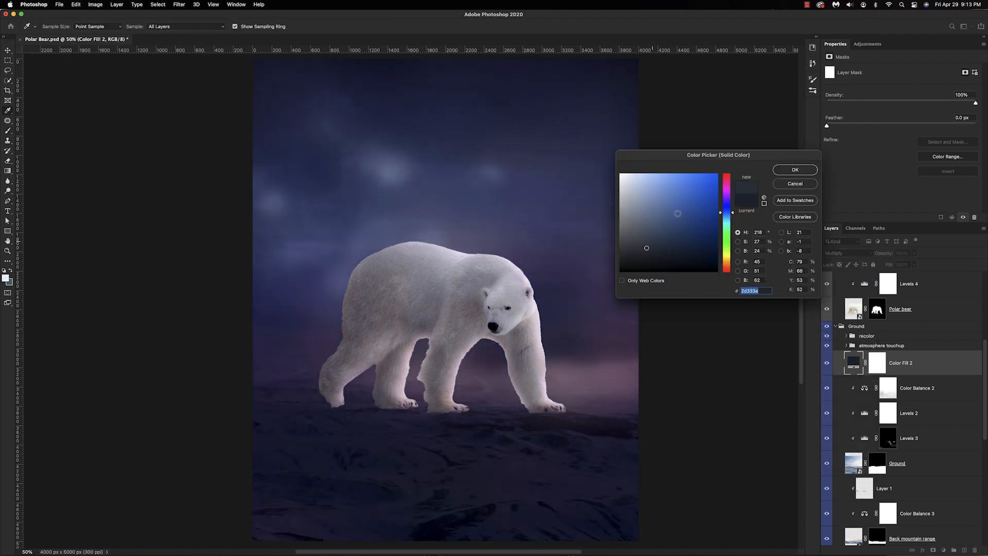
click(795, 170)
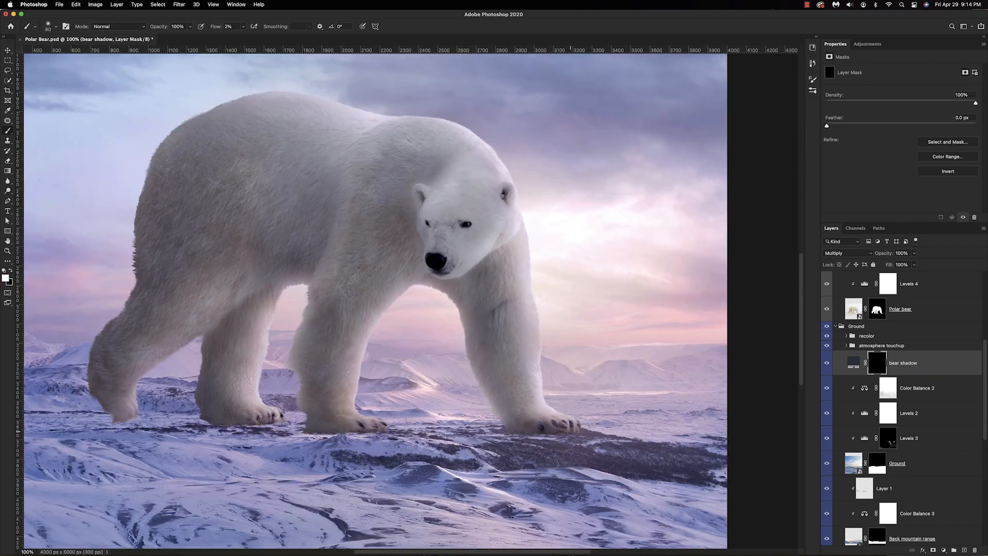
Paint white contact shadows on the bear shadow mask beneath the paws with an 80 px brush, raising the flow from 2% to 5%
drag(570, 431, 506, 437)
drag(214, 31, 219, 31)
mouse_move(523, 432)
mouse_down()
mouse_move(564, 433)
mouse_move(521, 434)
mouse_move(525, 444)
mouse_move(533, 435)
mouse_move(486, 451)
mouse_move(541, 441)
mouse_move(486, 470)
mouse_up()
mouse_move(360, 435)
mouse_down()
mouse_move(378, 435)
mouse_move(288, 443)
mouse_move(204, 418)
mouse_move(223, 427)
mouse_move(270, 421)
mouse_move(180, 442)
mouse_up()
Paint the shadow along the ground under the bear with a 125 px brush, then across the snow behind it at 3% flow
key(super+minus)
key(bracketright)
key(bracketright)
key(bracketright)
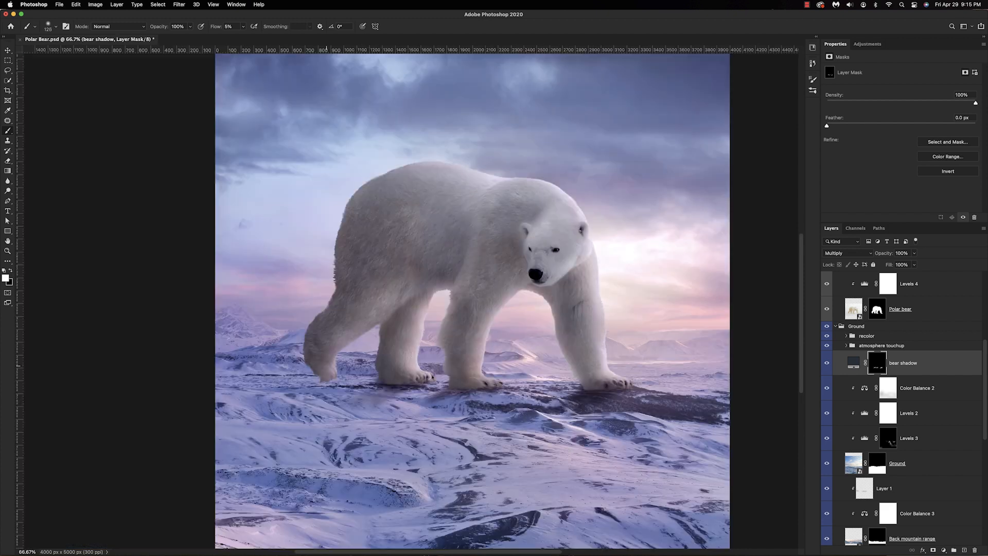
mouse_move(585, 392)
mouse_down()
mouse_move(505, 421)
mouse_move(404, 421)
mouse_move(360, 395)
mouse_move(345, 399)
mouse_move(378, 399)
mouse_up()
drag(214, 29, 210, 29)
mouse_move(281, 416)
mouse_down()
mouse_move(479, 435)
mouse_move(433, 458)
mouse_move(417, 438)
mouse_move(355, 420)
mouse_move(367, 451)
mouse_move(243, 432)
mouse_up()
drag(285, 390, 218, 401)
drag(308, 401, 200, 424)
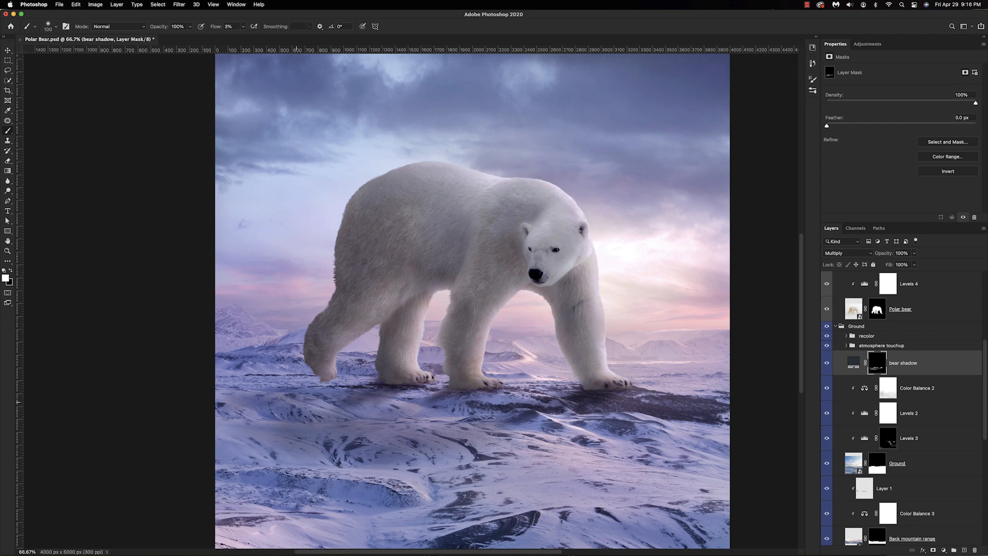
Extend the bear's shadow across the foreground snow at 3% flow, varying the brush size up to 400 px
mouse_move(292, 410)
mouse_down()
mouse_move(231, 415)
mouse_move(212, 405)
mouse_move(232, 437)
mouse_move(292, 452)
mouse_up()
key(bracketright)
key(bracketright)
key(bracketright)
key(bracketright)
key(bracketright)
key(bracketleft)
key(bracketleft)
key(bracketleft)
key(bracketleft)
mouse_move(480, 446)
mouse_down()
mouse_move(455, 432)
mouse_move(400, 440)
mouse_move(348, 432)
mouse_move(378, 447)
mouse_move(598, 391)
mouse_move(278, 400)
mouse_move(293, 409)
mouse_move(209, 419)
mouse_move(234, 433)
mouse_move(383, 444)
mouse_move(315, 464)
mouse_move(282, 453)
mouse_move(282, 403)
mouse_move(205, 470)
mouse_move(453, 443)
mouse_move(374, 442)
mouse_move(307, 421)
mouse_move(292, 440)
mouse_move(307, 460)
mouse_move(272, 412)
mouse_move(417, 468)
mouse_up()
key(bracketright)
key(bracketright)
key(bracketright)
key(bracketright)
Set the bear shadow fill color to #2d3d5f and compare the shadow on and off
double_click(854, 363)
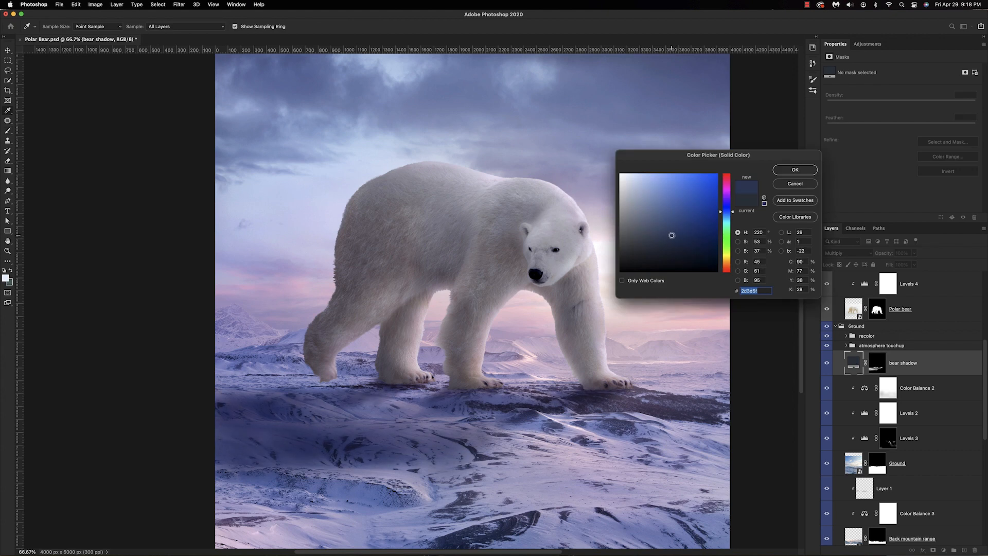
click(785, 170)
click(827, 364)
click(826, 364)
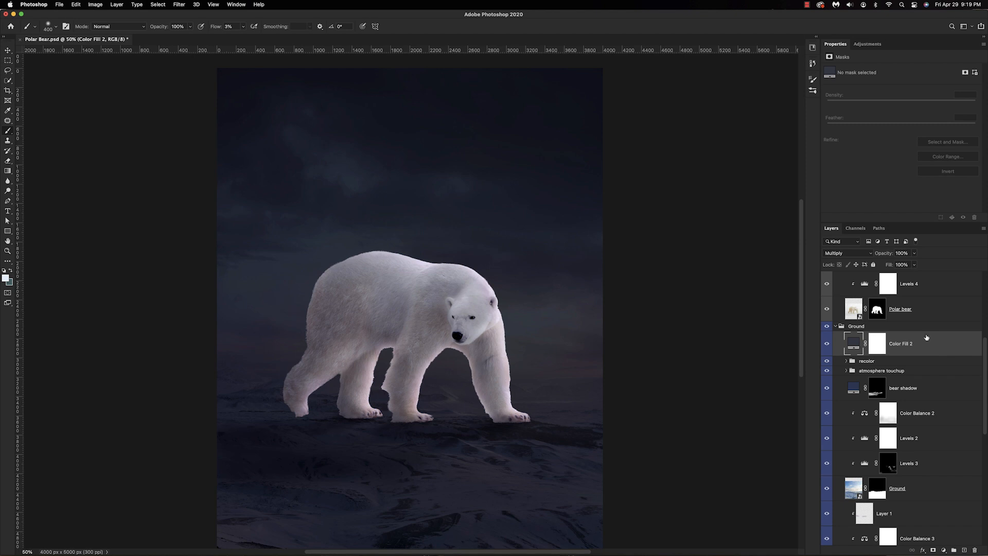
Paint white on the Sky darkening mask to darken the clouds at 3% flow, reducing the brush to 175 px
click(878, 349)
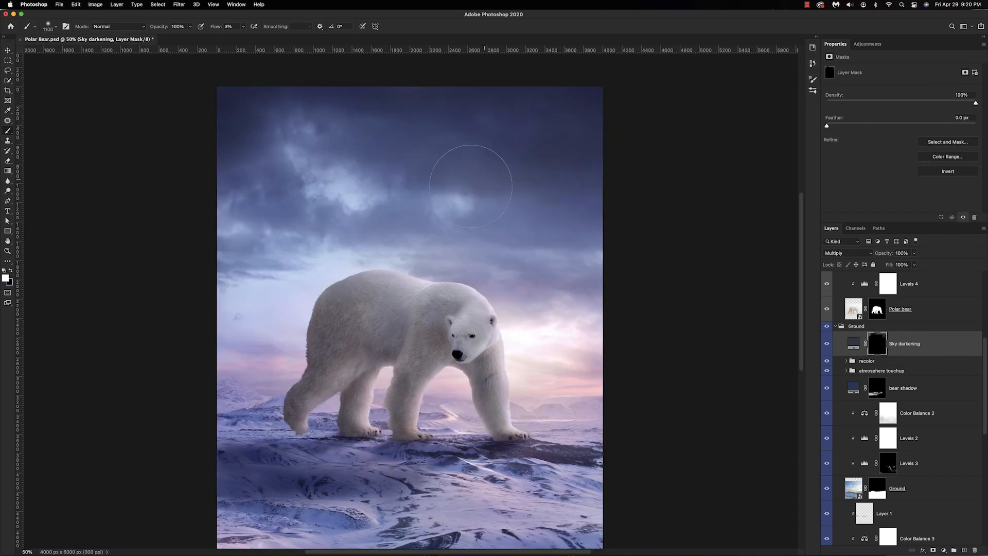
key([)
key([)
key([)
key([)
key([)
key([)
key([)
key([)
key([)
drag(422, 144, 390, 137)
key([)
key([)
drag(315, 125, 324, 131)
drag(272, 221, 302, 232)
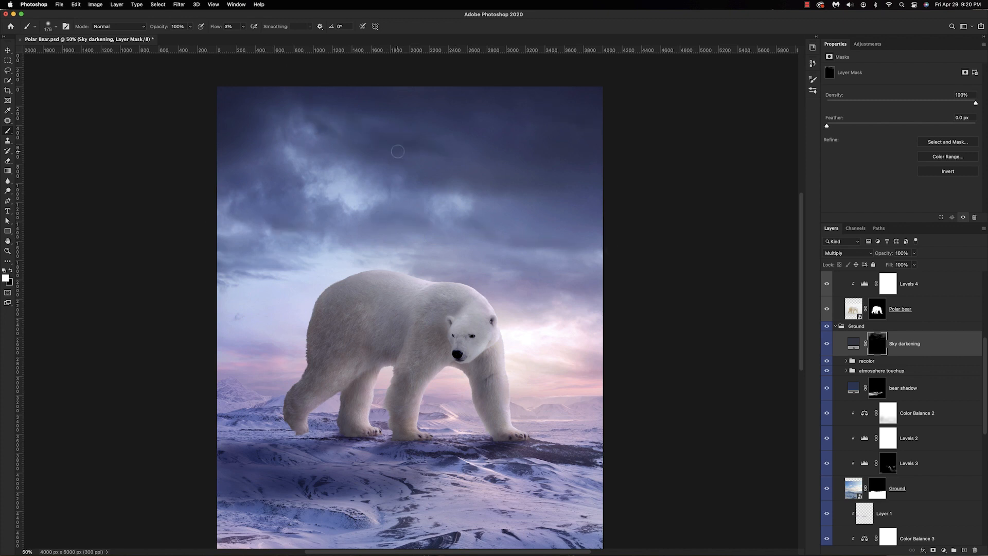
Refine the darkened cloud details on the Sky darkening mask with an 80 px brush at 1% flow
scroll(543, 410, up, 1)
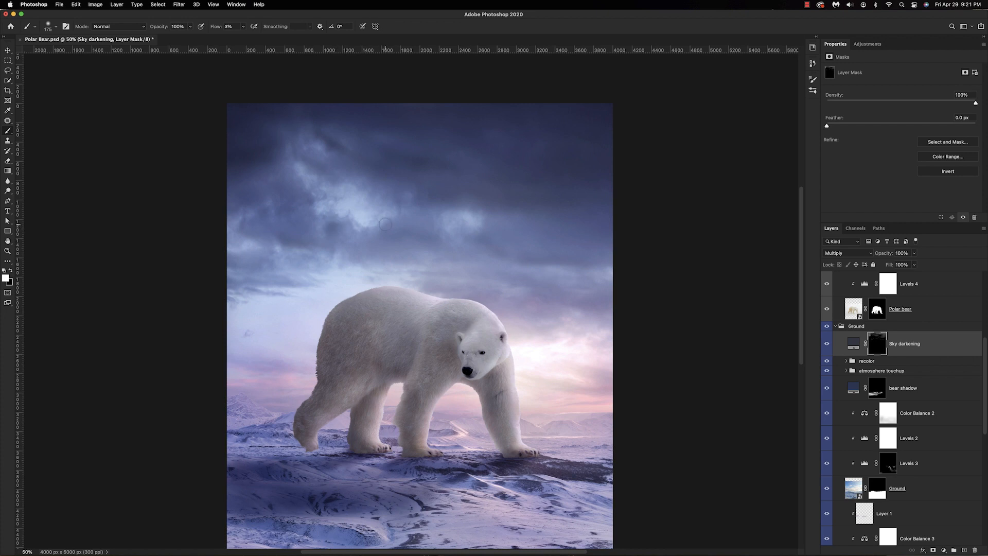
scroll(331, 227, left, 1)
scroll(331, 228, down, 1)
key(bracketleft)
key(bracketleft)
drag(217, 27, 215, 27)
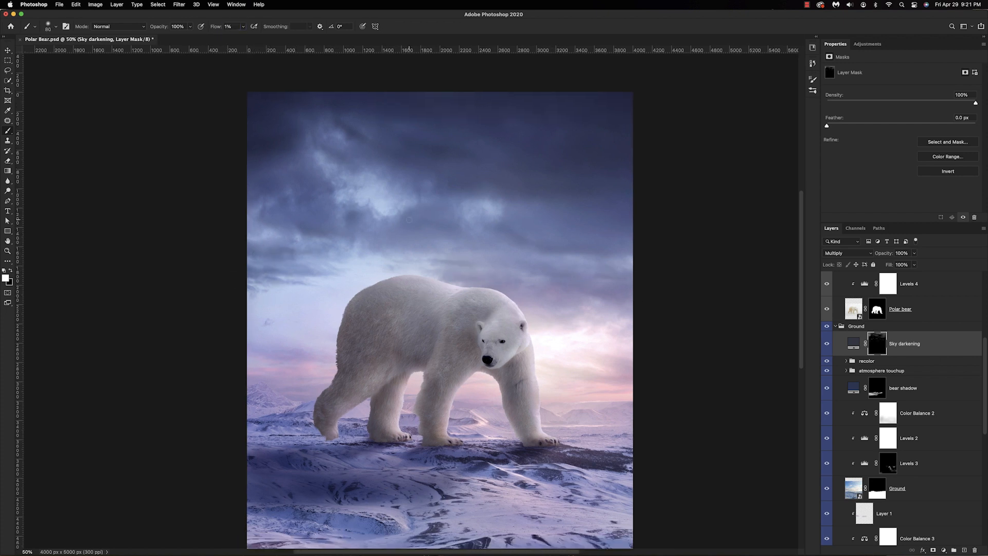
scroll(297, 174, down, 1)
scroll(297, 174, left, 1)
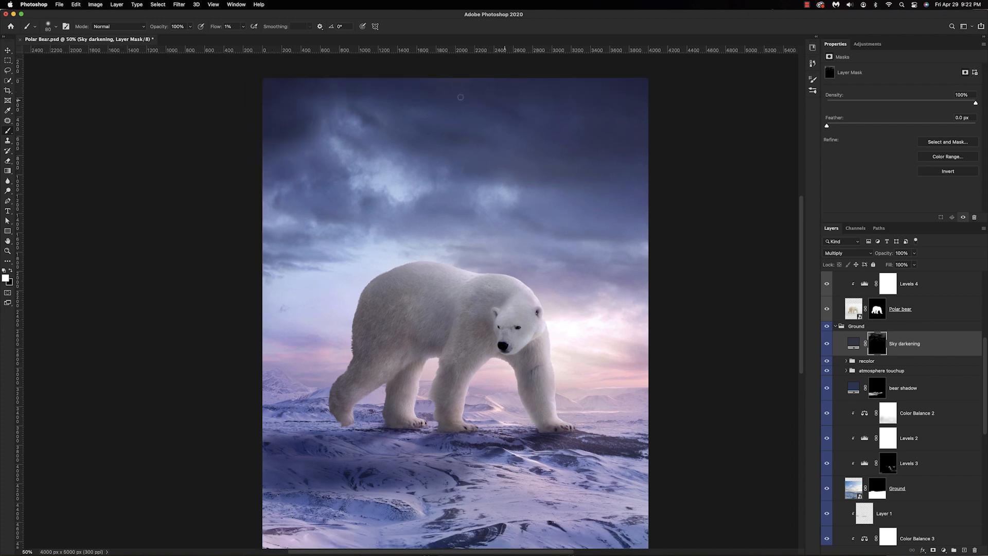
scroll(377, 104, up, 2)
scroll(376, 104, left, 1)
Darken broader areas of the sky at 1% flow with the brush enlarged to 500 px, and lower the Sky darkening layer's opacity
key(bracketright)
key(bracketright)
key(bracketright)
key(bracketright)
key(bracketright)
key(bracketright)
key(bracketright)
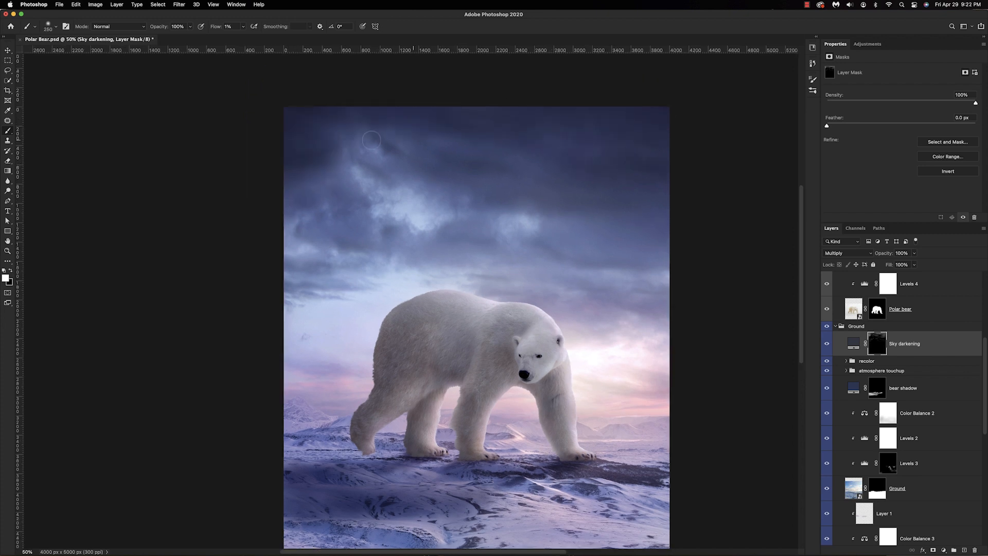
key(bracketright)
key(bracketright)
key(bracketright)
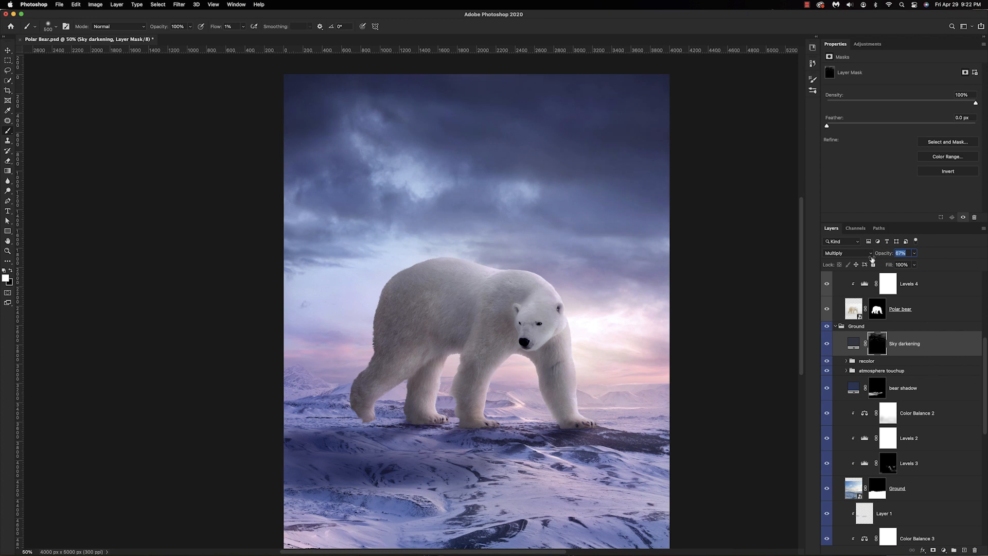
scroll(675, 484, up, 1)
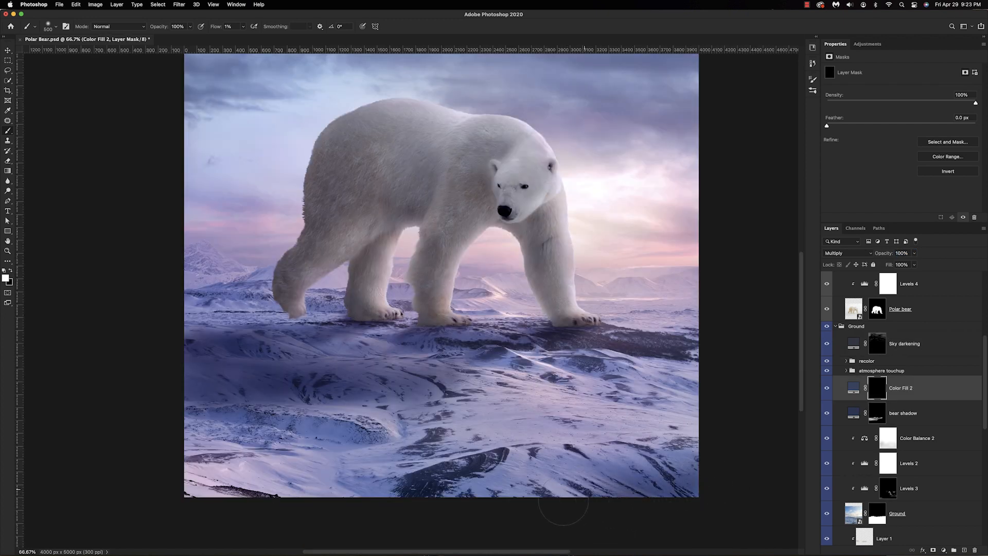
Paint white on the new Multiply fill's mask over the foreground snow and ridge, using 2% flow and a brush starting at 150 px
drag(214, 27, 216, 28)
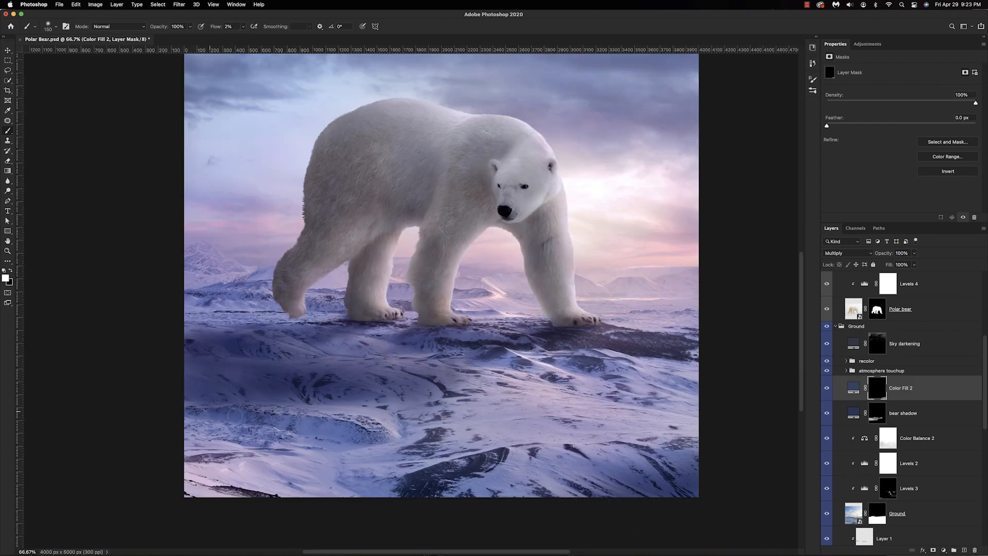
drag(309, 435, 357, 432)
key(bracketleft)
key(bracketleft)
mouse_move(396, 342)
mouse_down()
mouse_move(647, 385)
mouse_move(710, 347)
mouse_up()
Enlarge the brush considerably and paint broad darkening across the foreground snow on the Multiply fill's mask
key(bracketright)
key(bracketright)
key(bracketright)
key(bracketright)
key(bracketright)
key(bracketright)
key(bracketright)
key(bracketright)
key(bracketright)
key(bracketright)
key(bracketright)
key(bracketright)
key(bracketright)
mouse_move(571, 447)
mouse_down()
mouse_move(536, 461)
mouse_move(309, 455)
mouse_move(232, 432)
mouse_move(202, 397)
mouse_up()
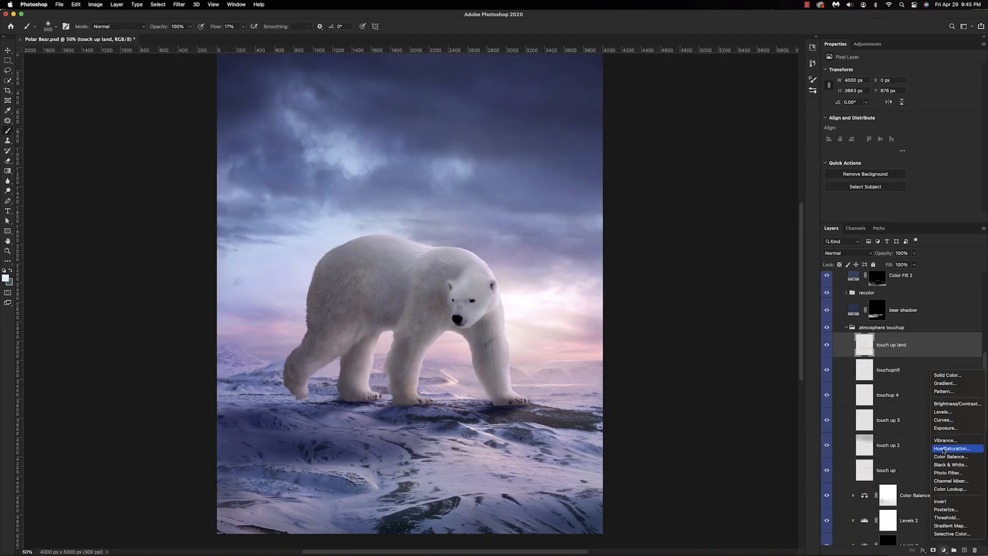
Add a Hue/Saturation adjustment clipped to the touch up land layer and raise its Hue slightly
click(944, 450)
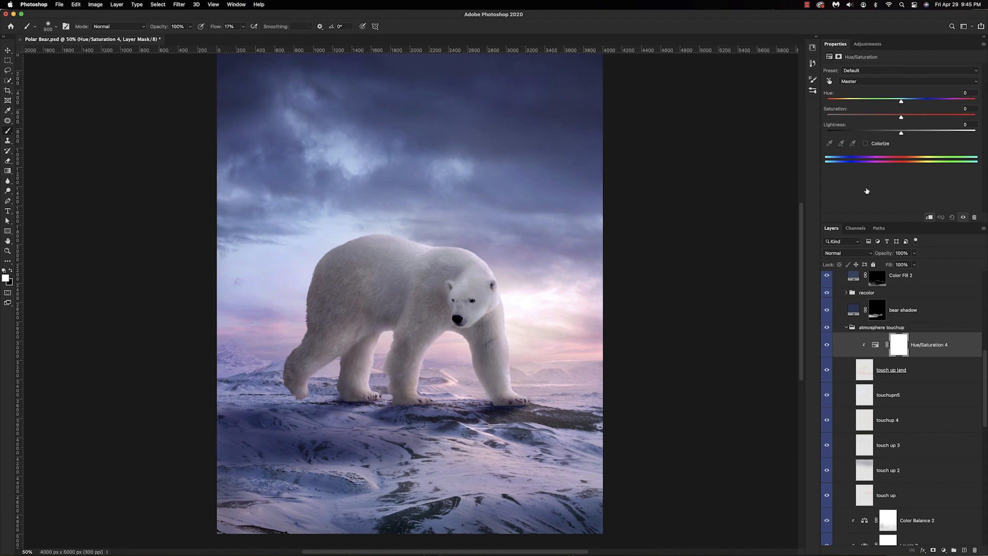
drag(901, 101, 911, 104)
Shift the Midtones of Color Balance 6 in the recolor group toward yellow and switch its tone to Highlights
click(863, 397)
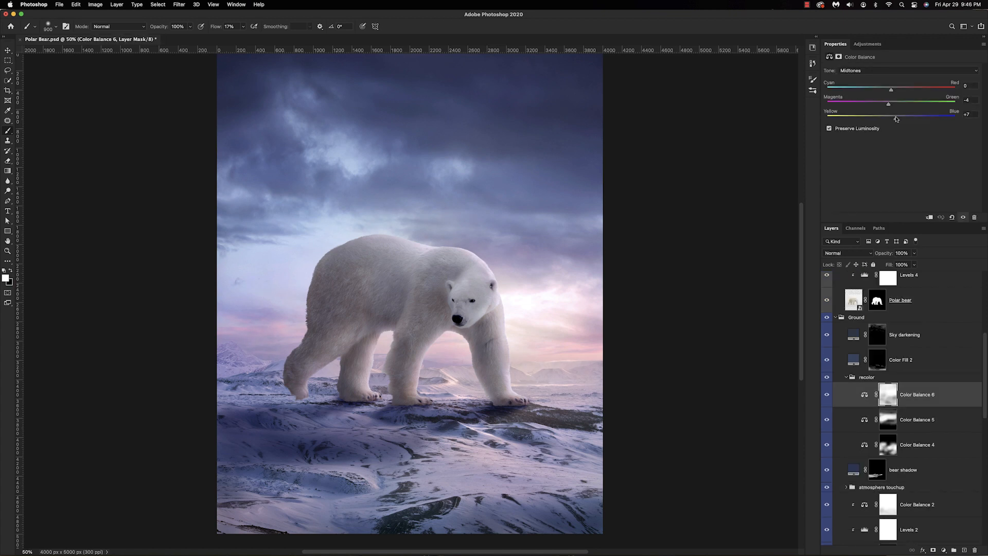
drag(896, 119, 887, 123)
click(888, 71)
click(881, 79)
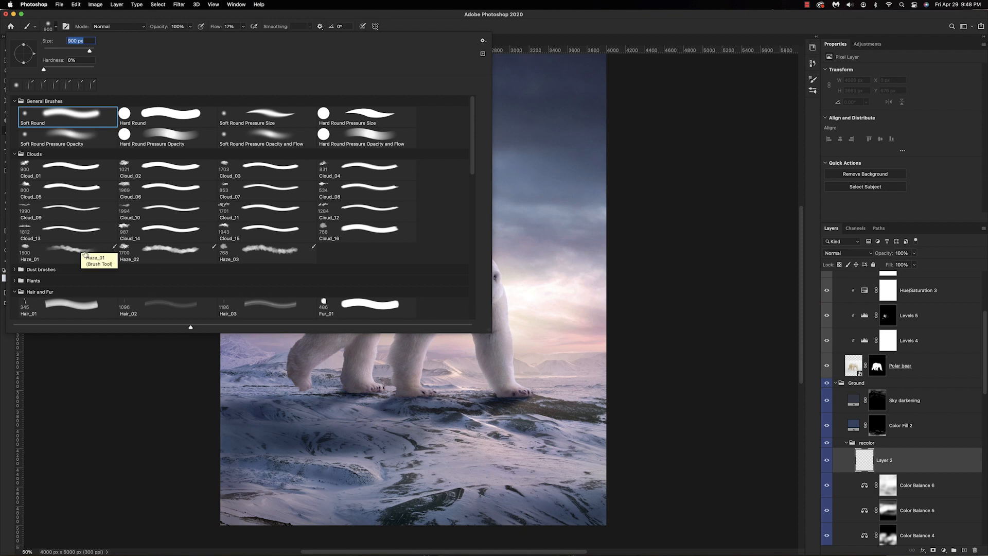
Choose the Haze_01 brush and set the foreground color to peach #f2d2b6
click(85, 253)
key(Return)
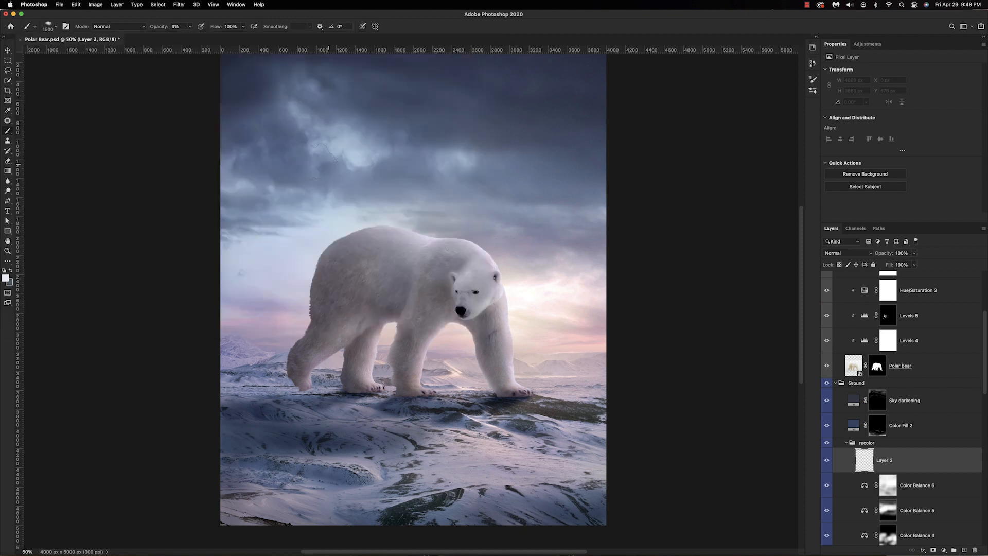
click(5, 278)
click(548, 303)
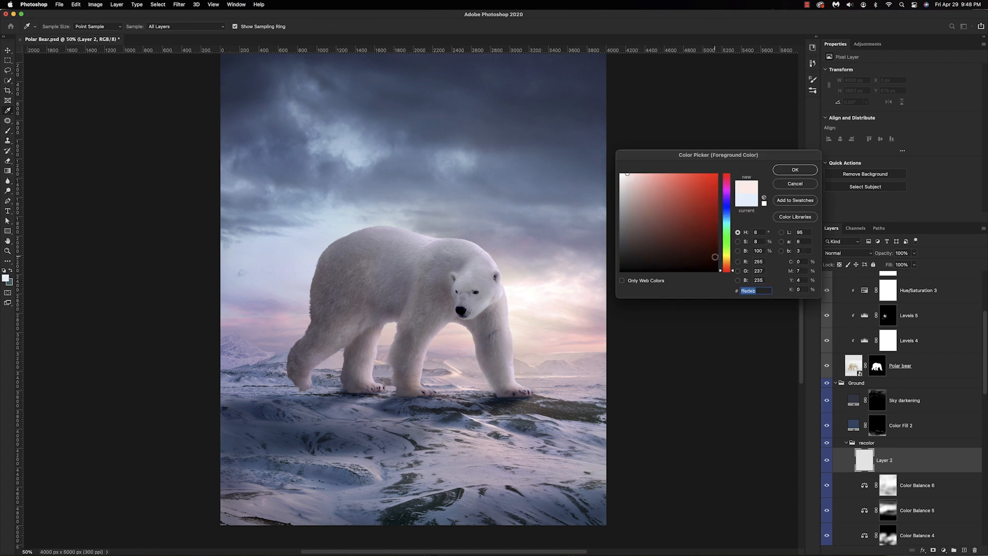
click(727, 264)
click(645, 178)
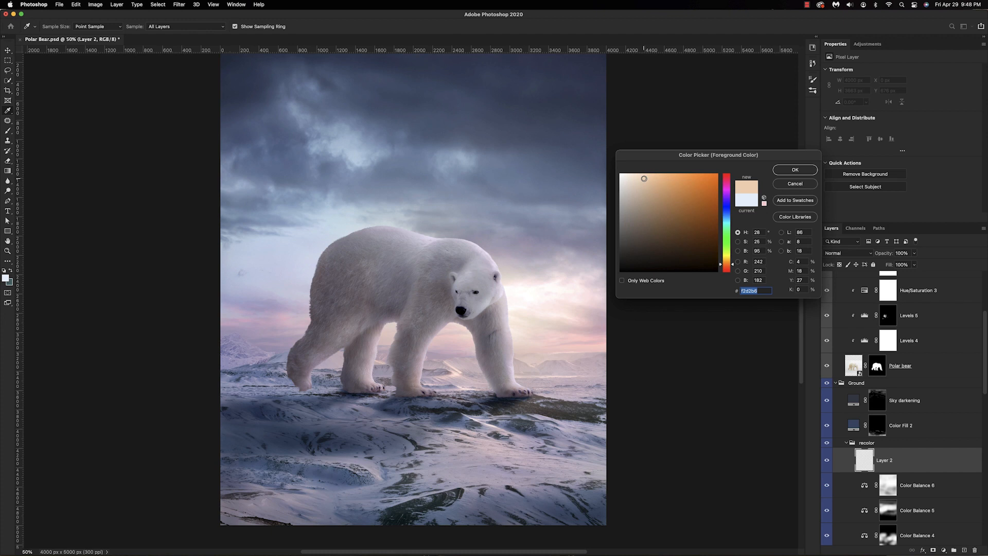
click(789, 170)
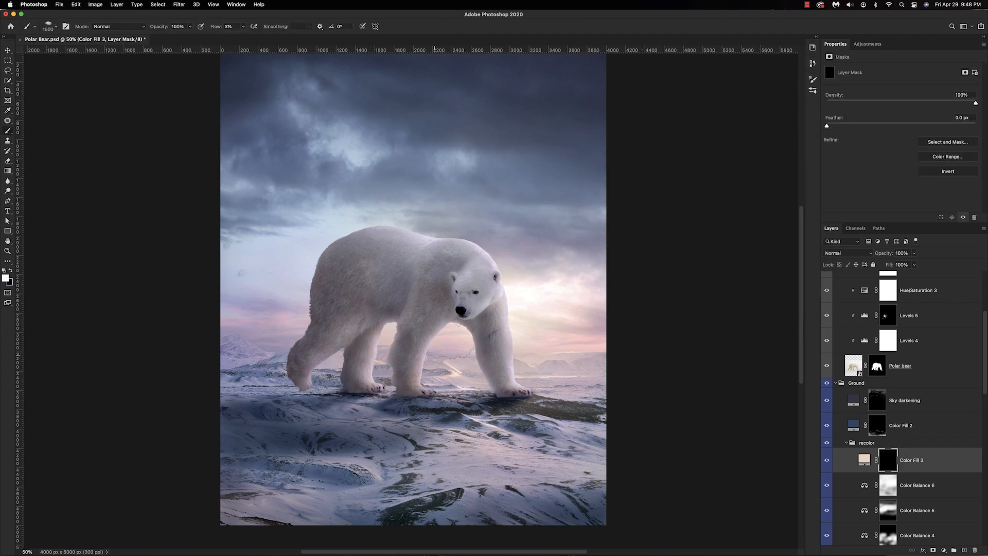
Add a new layer above Color Fill 3 and paint light salmon haze along the horizon with the 1500 px haze brush at 5% flow
click(964, 549)
key(n)
click(727, 267)
click(656, 182)
click(789, 170)
mouse_move(412, 355)
mouse_down()
mouse_move(597, 335)
mouse_move(234, 346)
mouse_up()
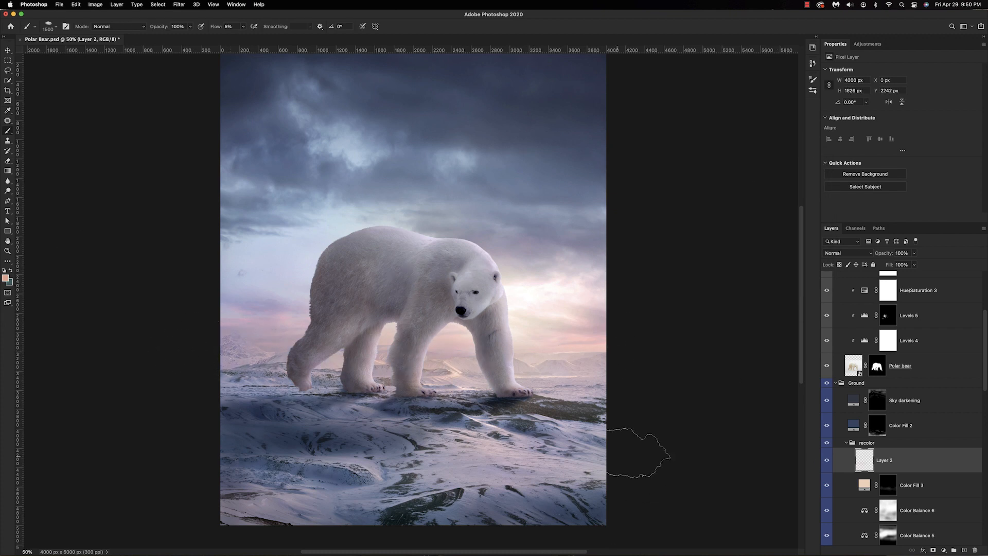
mouse_move(520, 350)
mouse_down()
mouse_move(540, 355)
mouse_move(357, 349)
mouse_up()
Pick a deeper orange and paint more haze along the horizon with the brush reduced to 800 px, touching it up with the Eraser
key(n)
click(671, 186)
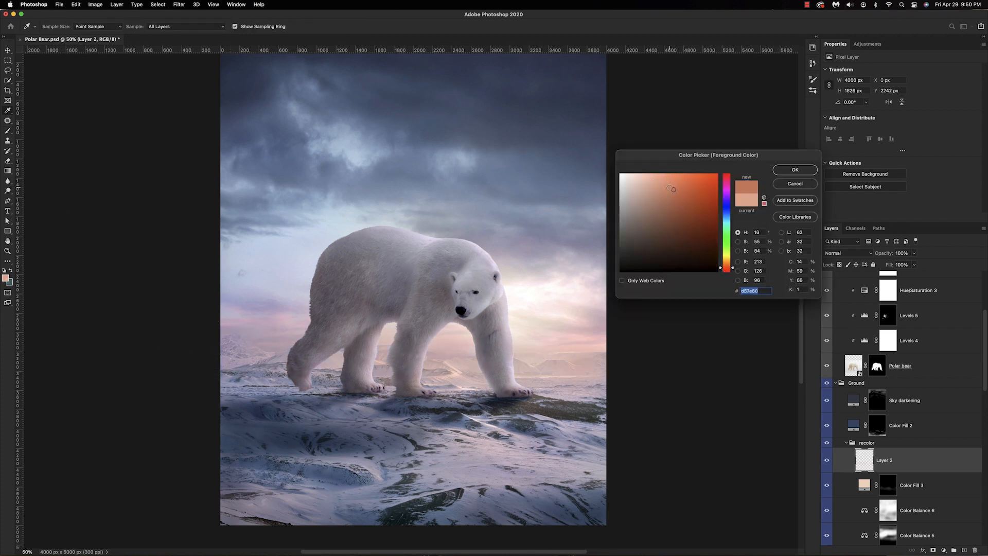
click(788, 170)
key(bracketleft)
key(bracketleft)
key(bracketleft)
key(bracketleft)
key(bracketleft)
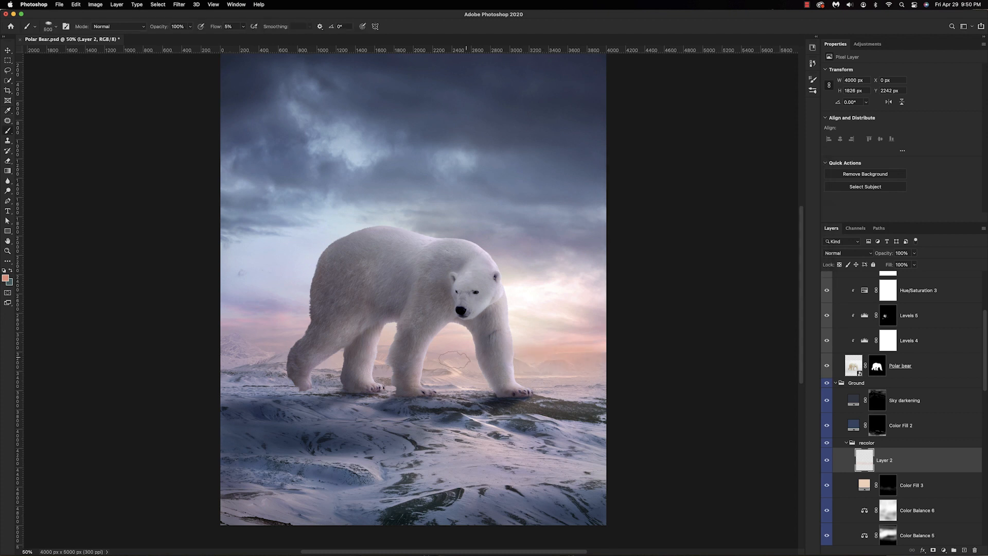
key(e)
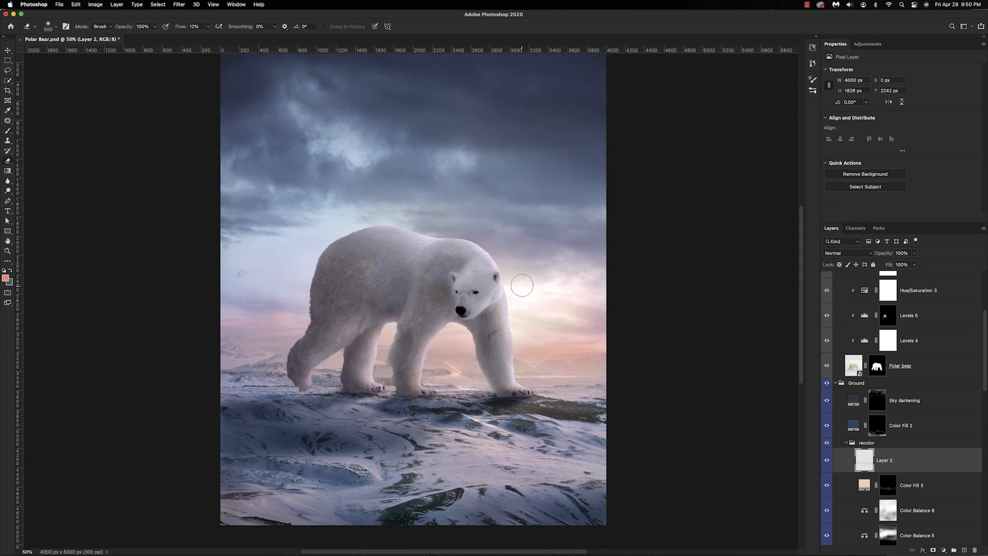
key(b)
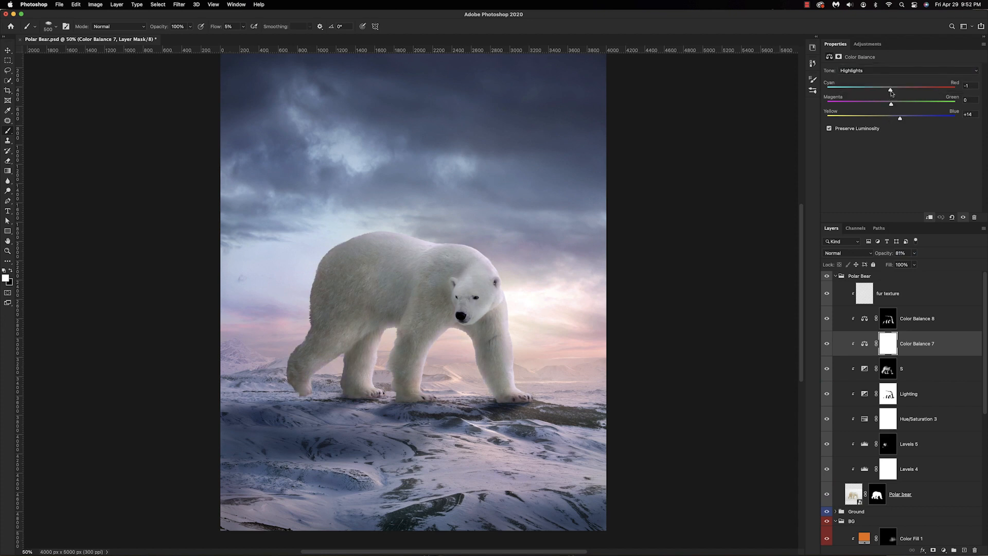
Fine-tune the Highlights of Color Balance 7 and shift the Highlights of Color Balance 8 toward red and magenta
drag(899, 106, 887, 107)
click(863, 319)
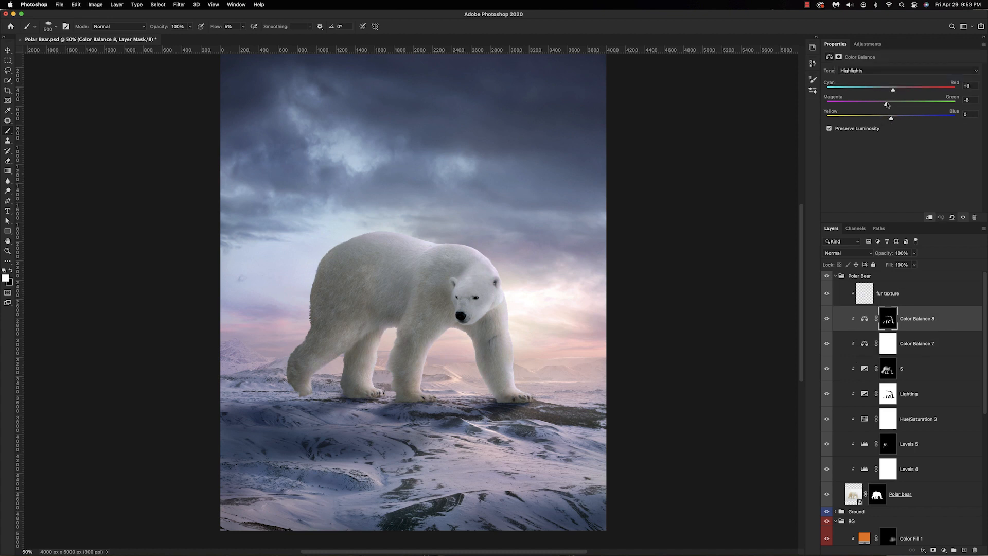
drag(884, 119, 896, 107)
Add an Exposure adjustment clipped above the fur texture layer, set Exposure to -2.63 and invert its mask to black
click(905, 299)
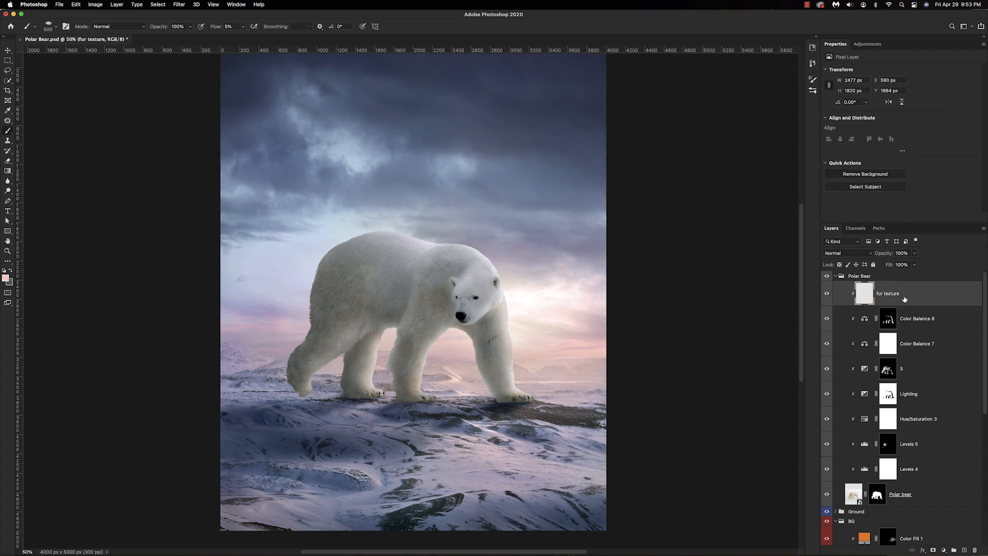
click(944, 550)
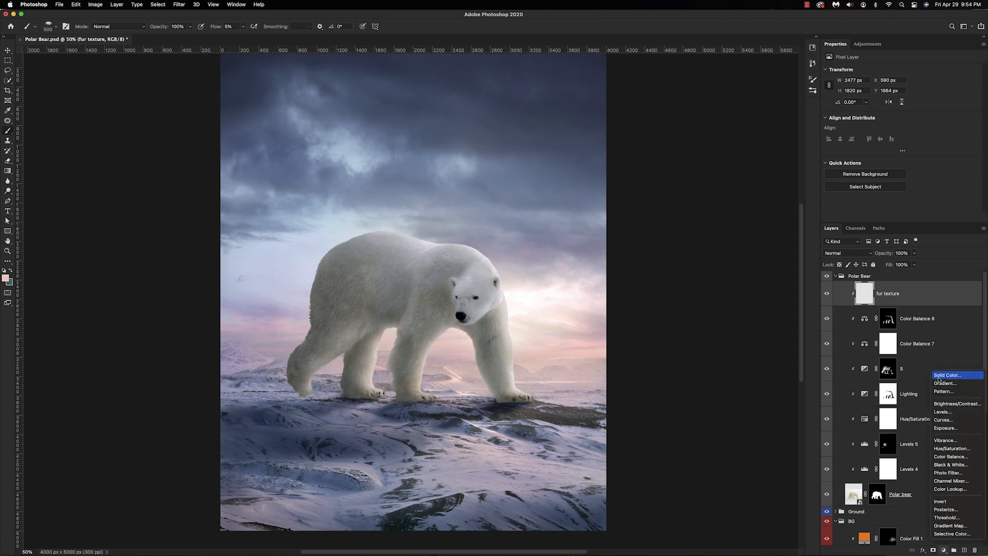
click(946, 428)
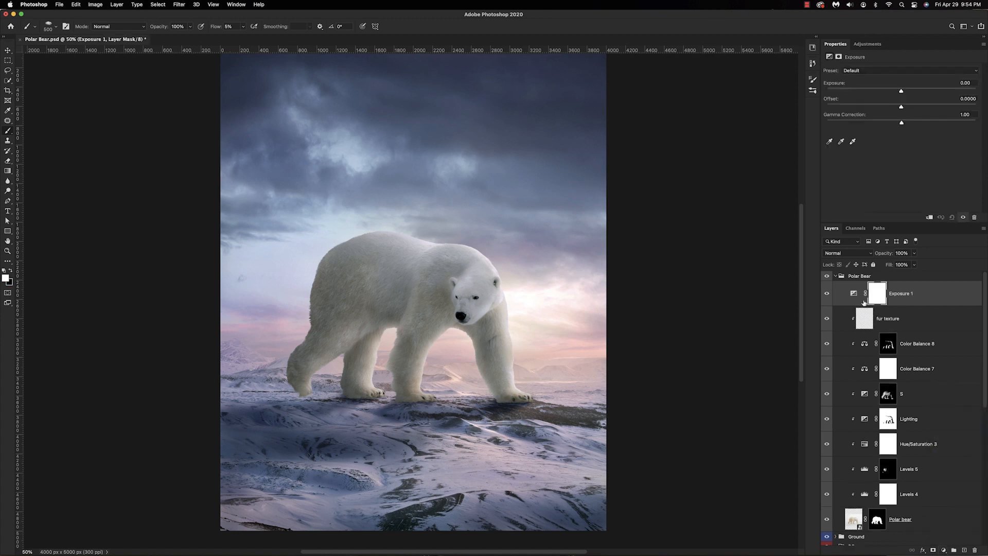
alt+click(853, 306)
drag(894, 93, 873, 108)
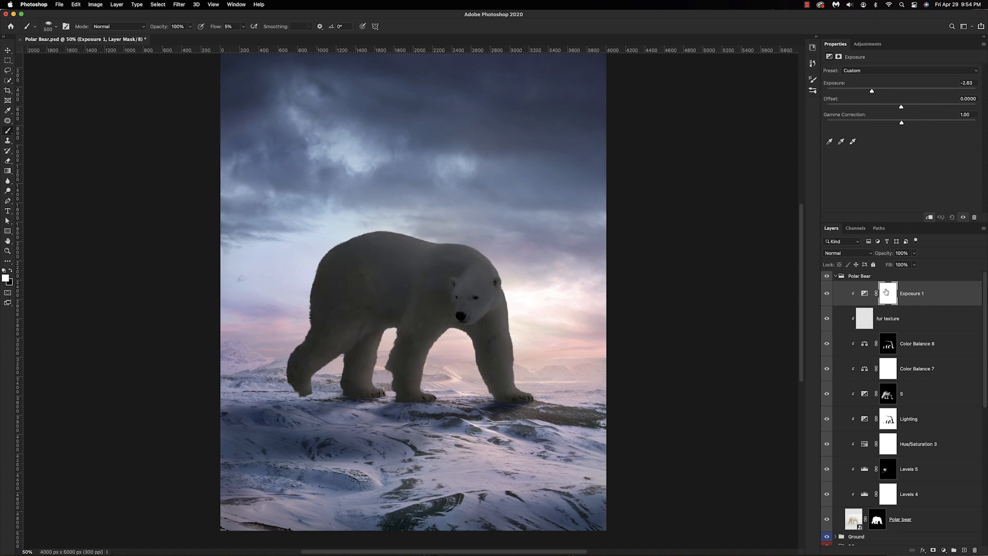
key(super+i)
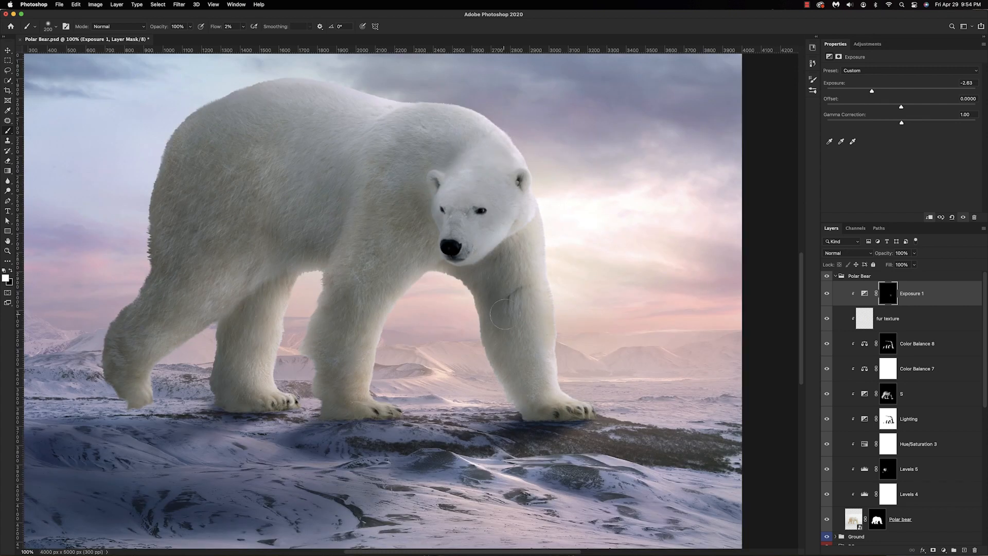
Paint white on the Exposure 1 mask at 2% flow to shade the bear's leading front leg, reducing the 200 px brush
mouse_move(495, 314)
mouse_down()
mouse_move(501, 366)
mouse_move(558, 423)
mouse_move(527, 432)
mouse_up()
key([)
key([)
key([)
key([)
key([)
key([)
key([)
key([)
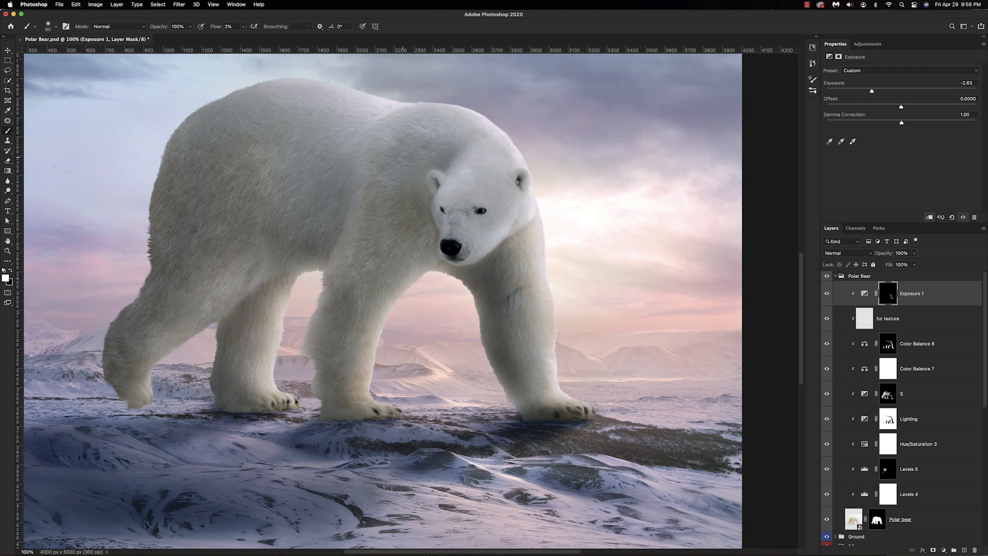
Shade the bear's chest, second front leg and upper back on the Exposure 1 mask, adjusting the brush size along the way
key(bracketright)
key(bracketright)
key(bracketright)
mouse_move(404, 242)
mouse_down()
mouse_move(299, 240)
mouse_move(335, 200)
mouse_move(325, 263)
mouse_move(383, 262)
mouse_move(321, 360)
mouse_up()
key(bracketleft)
key(bracketleft)
key(bracketright)
key(bracketright)
key(bracketleft)
mouse_move(380, 425)
mouse_down()
mouse_move(326, 382)
mouse_move(334, 360)
mouse_move(319, 342)
mouse_move(325, 286)
mouse_up()
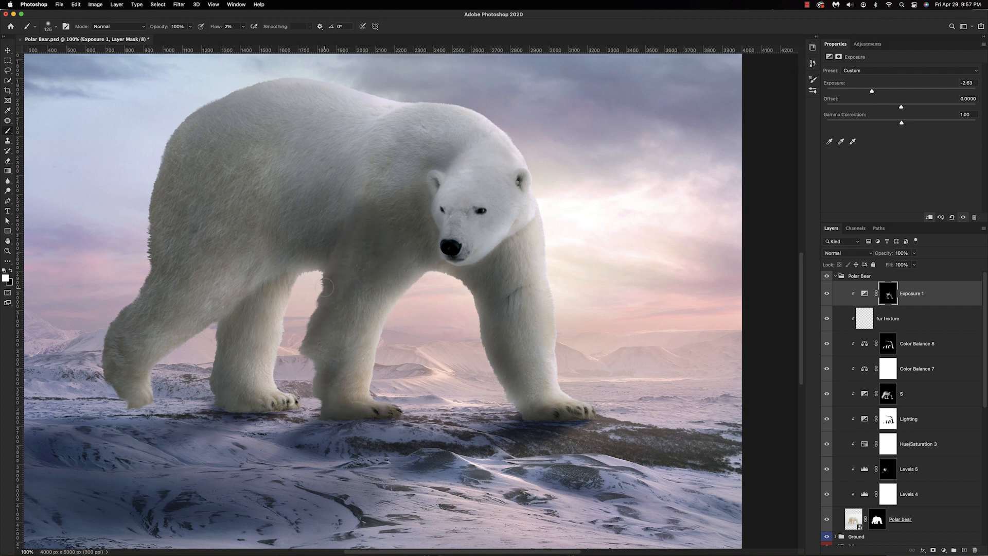
drag(375, 167, 392, 169)
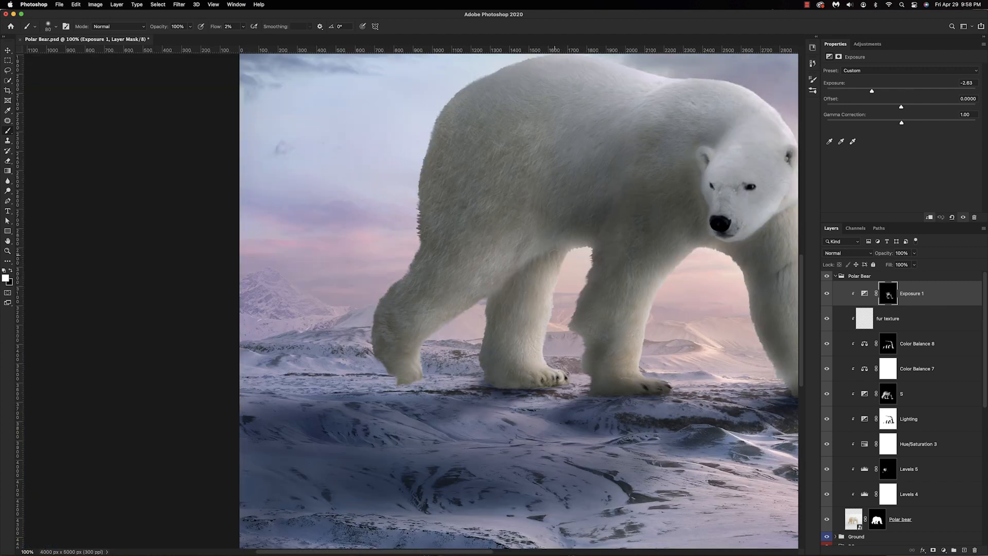
Shade both hind legs with a small brush and the bear's rump with a 300 px brush on the Exposure 1 mask
mouse_move(538, 266)
mouse_down()
mouse_move(517, 299)
mouse_move(501, 386)
mouse_move(559, 382)
mouse_move(529, 386)
mouse_up()
key(bracketleft)
key(bracketleft)
key(bracketleft)
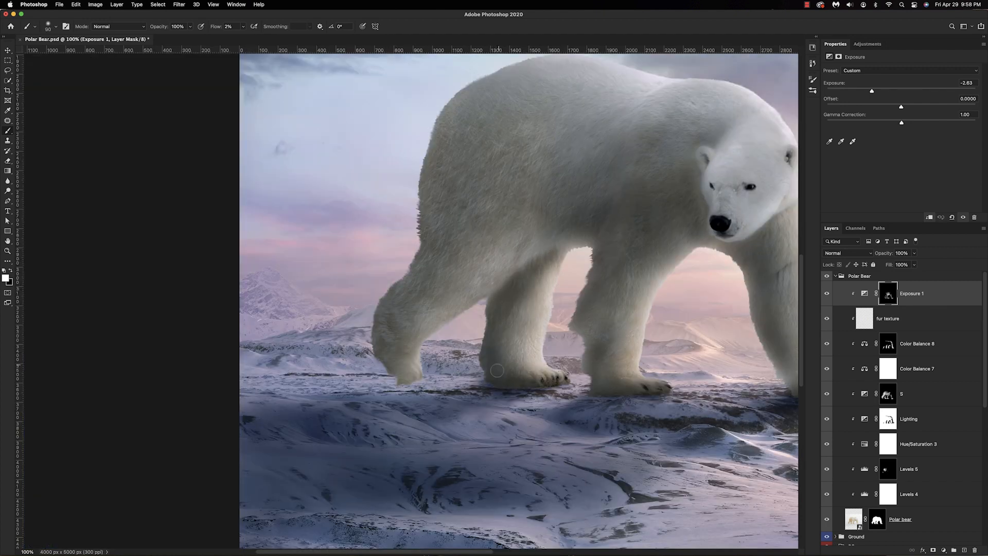
mouse_move(427, 240)
mouse_down()
mouse_move(394, 308)
mouse_move(392, 381)
mouse_up()
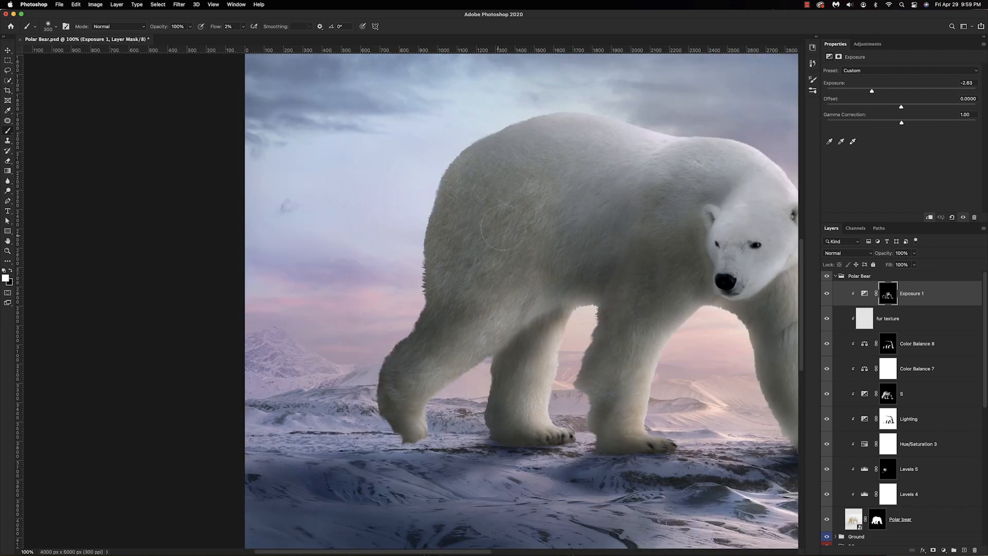
mouse_move(509, 294)
mouse_down()
mouse_move(435, 217)
mouse_move(480, 191)
mouse_up()
Darken the bear's belly, flank and face on the Exposure 1 mask with varied brush sizes and fine-tune the layer's opacity
key(super+minus)
key(super+minus)
key(bracketright)
key(bracketright)
mouse_move(486, 263)
mouse_down()
mouse_move(482, 273)
mouse_move(438, 256)
mouse_move(521, 290)
mouse_move(559, 262)
mouse_move(597, 302)
mouse_up()
key(bracketleft)
key(bracketleft)
key(bracketleft)
key(bracketleft)
key(bracketleft)
key(bracketleft)
key(bracketleft)
key(bracketleft)
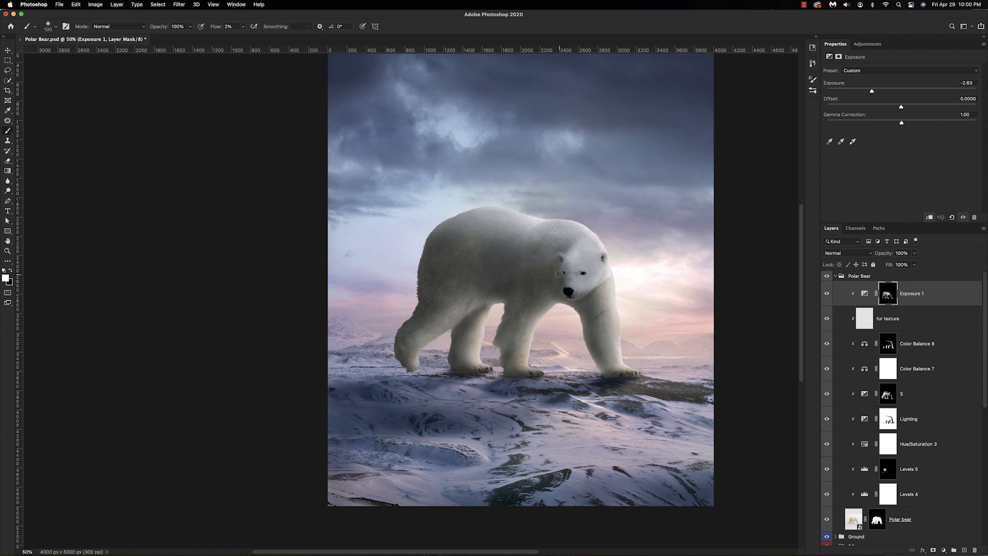
key(bracketright)
drag(603, 256, 556, 265)
drag(885, 256, 882, 257)
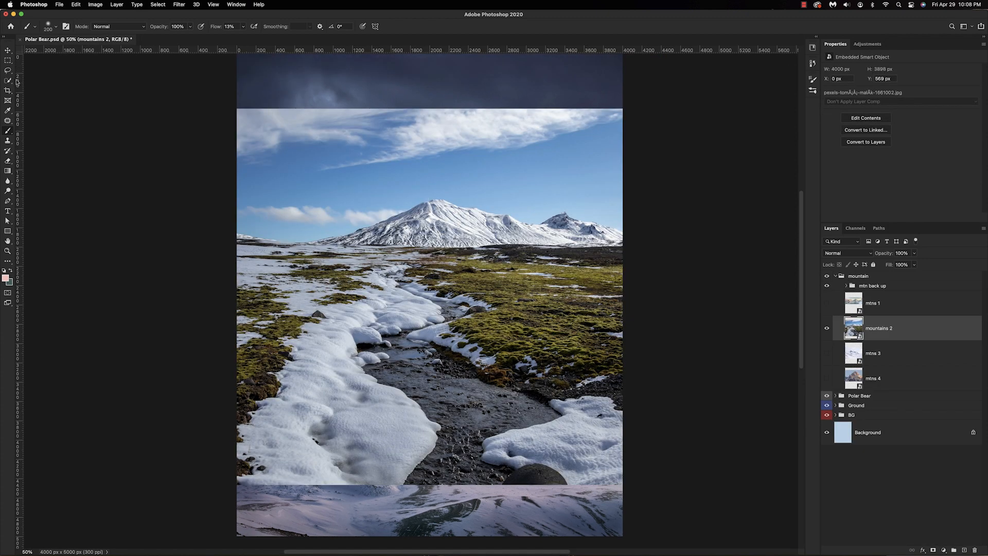
Select the snowy mountain range in the mountains 2 layer with the Quick Selection tool
mouse_move(477, 221)
mouse_down()
mouse_move(361, 226)
mouse_move(608, 232)
mouse_move(590, 225)
mouse_up()
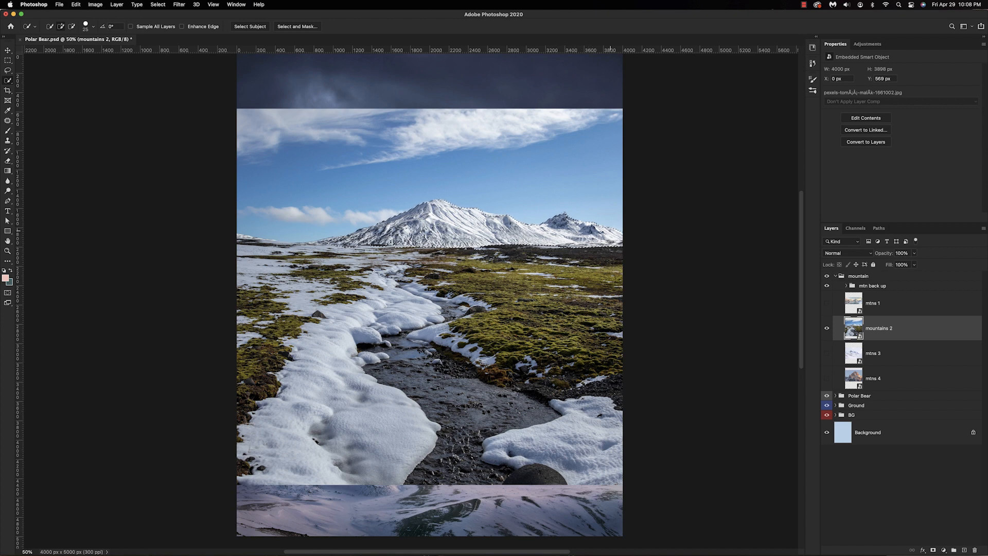
key(super+equal)
key(super+equal)
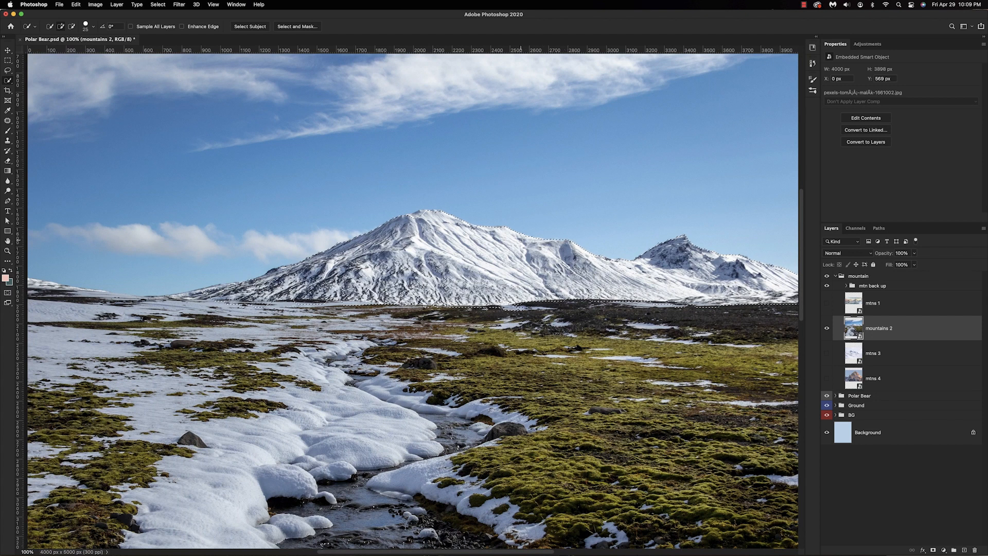
drag(409, 218, 482, 194)
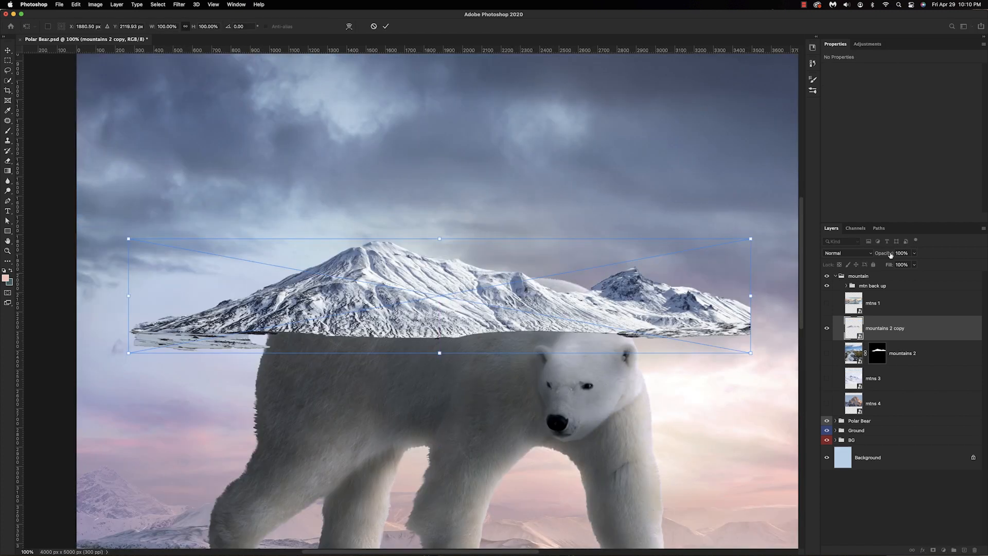
Lower the opacity of mountains 2 copy and warp the mountain range to follow the curve of the bear's back
drag(891, 255, 706, 295)
mouse_move(494, 308)
mouse_down()
mouse_move(501, 299)
mouse_move(492, 303)
mouse_up()
right_click(492, 304)
click(543, 376)
drag(527, 247, 534, 252)
drag(180, 338, 206, 344)
drag(181, 240, 184, 236)
drag(206, 311, 243, 300)
drag(368, 313, 326, 290)
drag(206, 344, 236, 352)
drag(305, 308, 293, 305)
Mask out the far end and lower edge of mountains 2 copy, then the overhang beyond the rump at 100% flow
drag(520, 323, 673, 311)
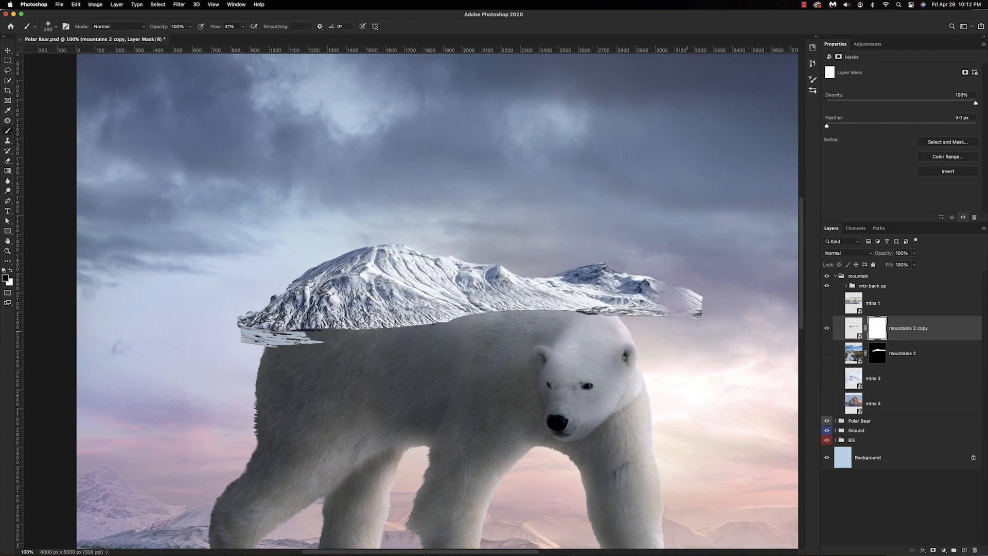
mouse_move(684, 327)
mouse_down()
mouse_move(618, 299)
mouse_move(571, 294)
mouse_move(505, 322)
mouse_move(465, 312)
mouse_move(391, 338)
mouse_move(247, 340)
mouse_up()
drag(216, 26, 344, 24)
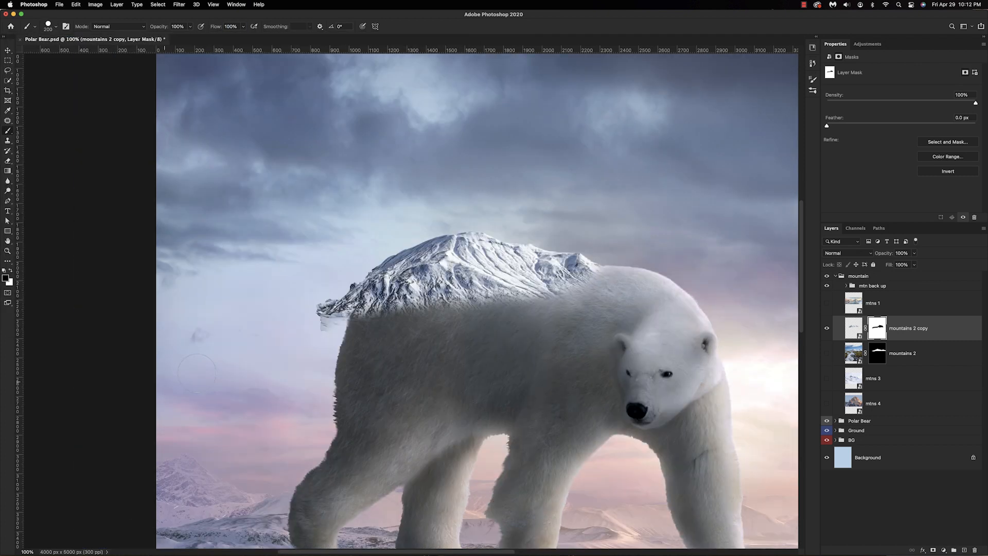
drag(337, 269, 326, 346)
Choose a soft brush at 18% flow and blend the mountain's base into the bear's fur on the mask
click(52, 27)
drag(216, 27, 173, 27)
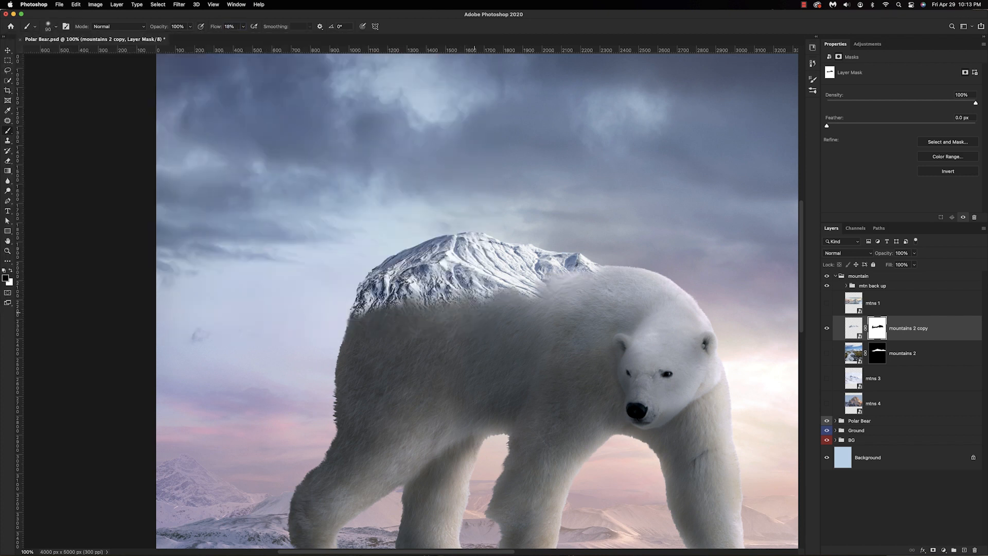
mouse_move(458, 303)
mouse_down()
mouse_move(461, 286)
mouse_move(428, 293)
mouse_up()
mouse_move(403, 309)
mouse_down()
mouse_move(403, 294)
mouse_move(382, 298)
mouse_up()
drag(372, 310, 375, 299)
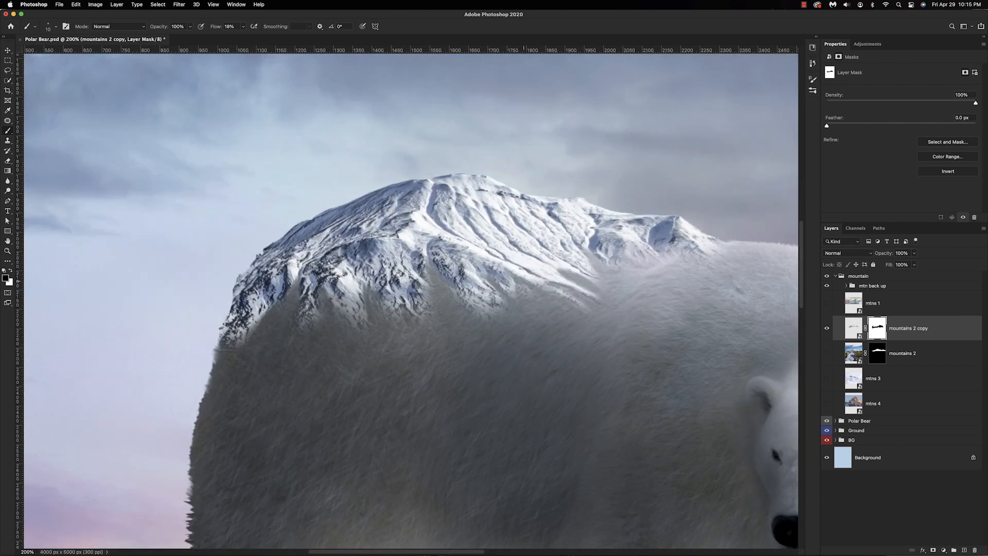
Refine the transition between the mountain ridges and fur with fine 10 px mask strokes, and undo the last stroke
drag(478, 260, 488, 271)
drag(423, 311, 413, 254)
drag(363, 289, 360, 278)
mouse_move(380, 285)
mouse_down()
mouse_move(376, 262)
mouse_move(376, 282)
mouse_up()
mouse_move(271, 315)
mouse_down()
mouse_move(265, 299)
mouse_move(281, 283)
mouse_up()
drag(303, 278, 299, 266)
drag(239, 316, 246, 304)
key(super+z)
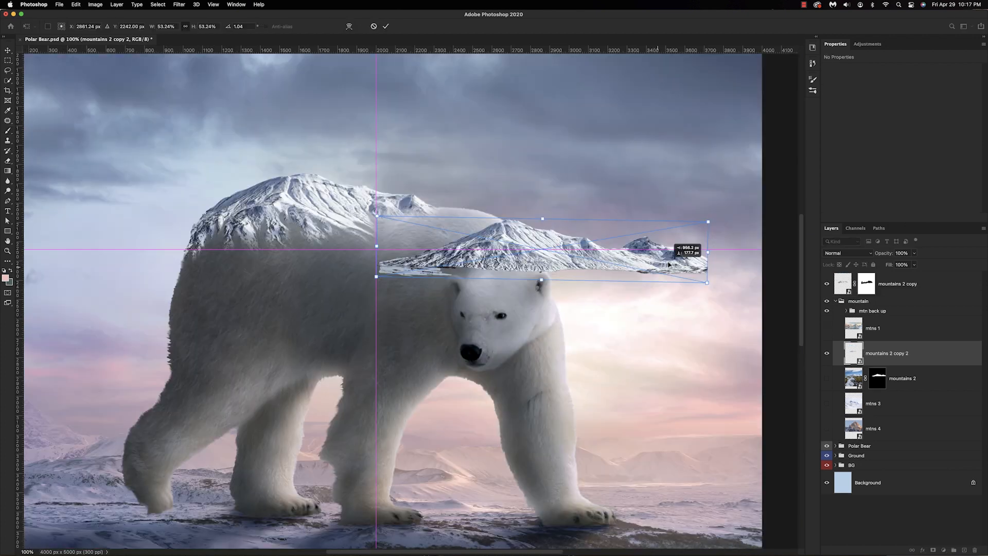
Position mountains 2 copy 2 over the bear's shoulder and warp it to continue the ridge down to the neck
drag(666, 247, 580, 230)
drag(493, 232, 534, 212)
right_click(481, 220)
click(491, 318)
drag(531, 251, 514, 259)
drag(533, 208, 520, 235)
drag(428, 222, 437, 223)
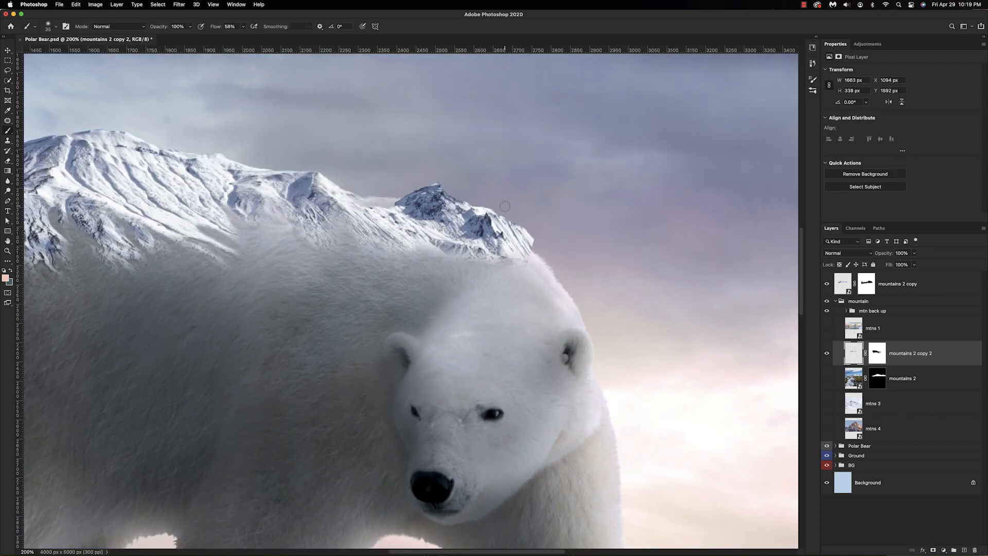
Nudge mountains 2 copy 2 into place and trim its dark peak on the layer mask at 100% flow
key(ctrl+t)
drag(396, 215, 397, 218)
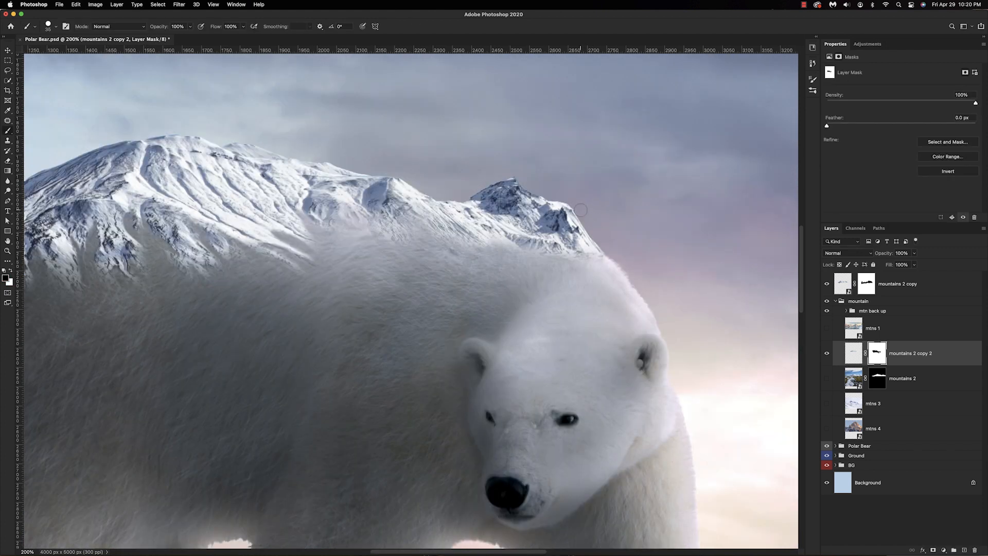
mouse_move(510, 182)
mouse_down()
mouse_move(475, 192)
mouse_move(499, 188)
mouse_up()
Set the brush flow to 6%, raise it to 15%, and blend the second ridge's base into the neck fur
drag(216, 28, 185, 35)
text(6)
key(Return)
key(bracketleft)
key(bracketleft)
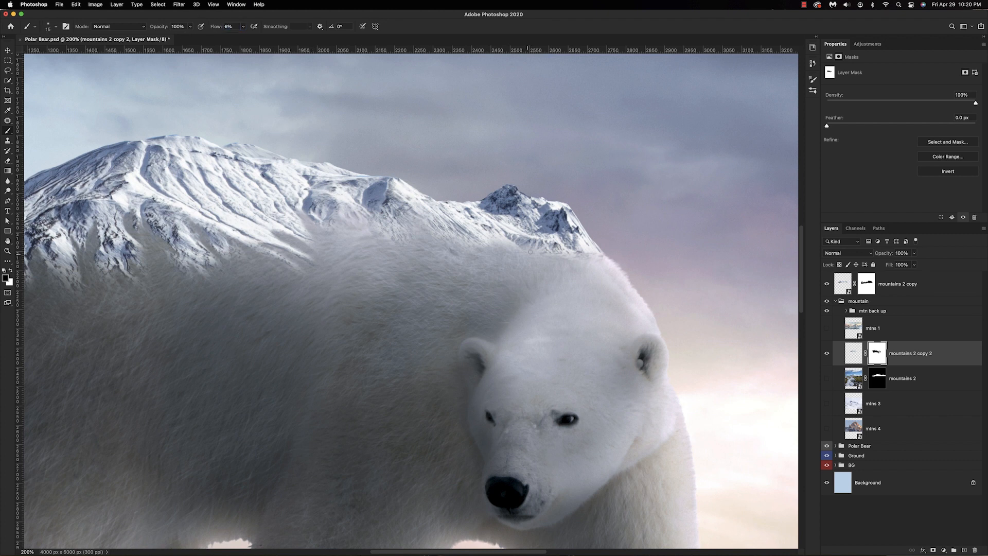
key(shift+1)
key(shift+4)
key(bracketright)
mouse_move(518, 243)
mouse_down()
mouse_move(550, 249)
mouse_move(530, 241)
mouse_move(564, 235)
mouse_move(595, 243)
mouse_up()
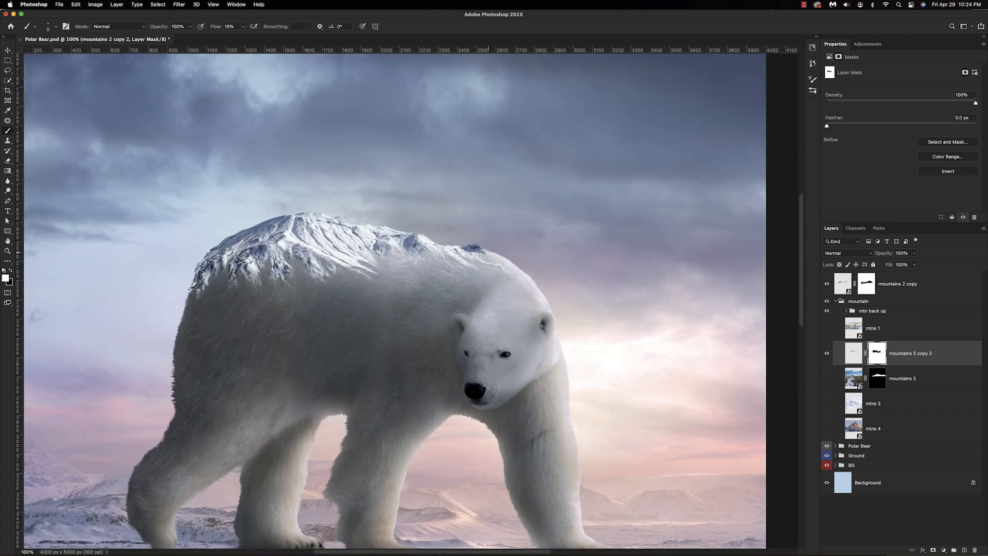
Swap the mask brush to black, enlarge it and paint over the end of the second ridge near the bear's neck
key(x)
key(bracketright)
key(bracketright)
key(bracketright)
key(bracketright)
key(bracketright)
key(bracketright)
drag(484, 248, 463, 246)
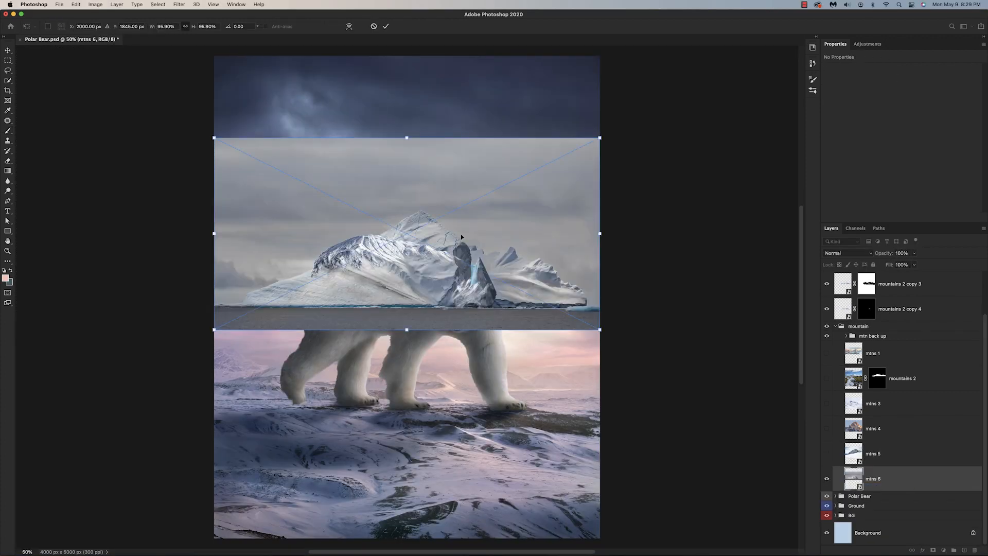
Reposition the mtns 6 iceberg over the bear and paint part of its texture into the back through a black mask
drag(407, 232, 492, 224)
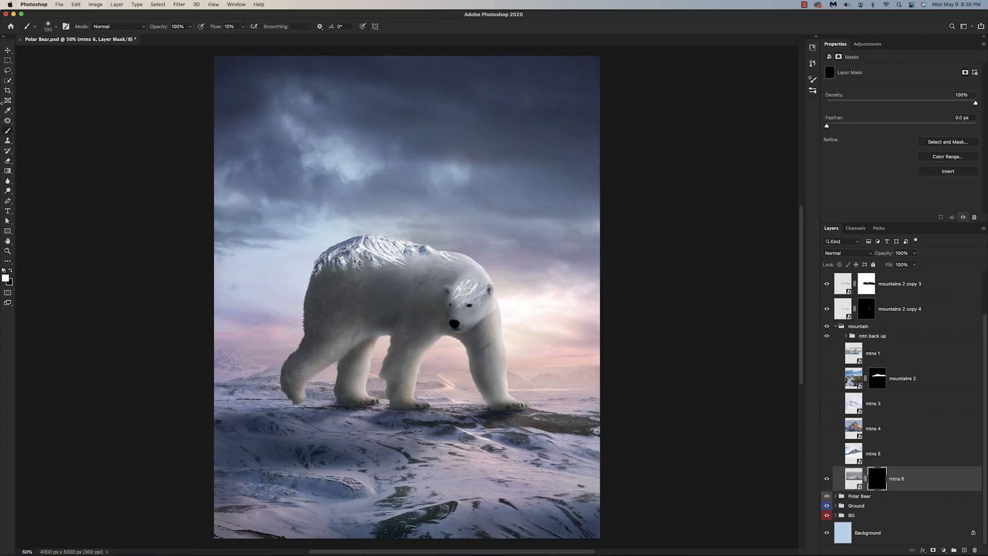
key(super+1)
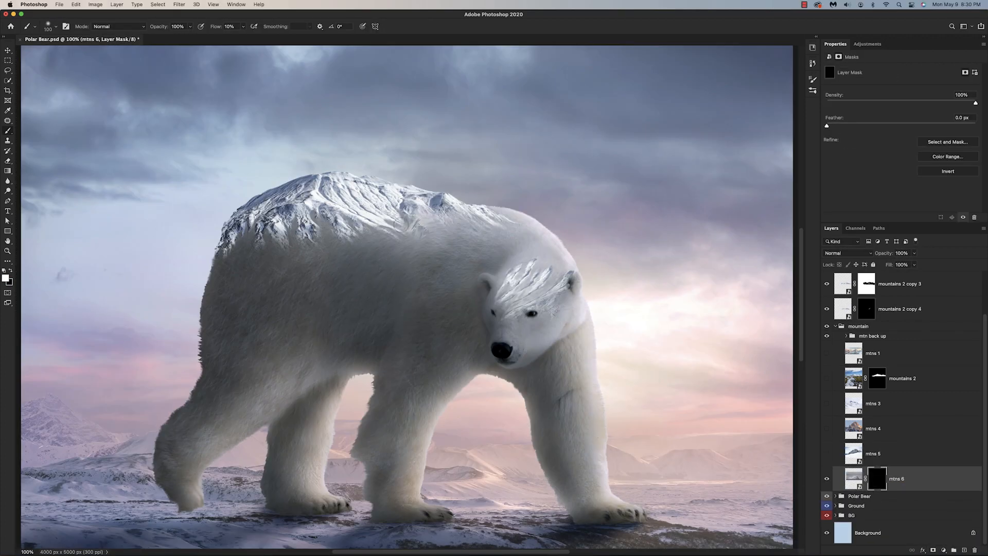
key(x)
drag(325, 238, 379, 249)
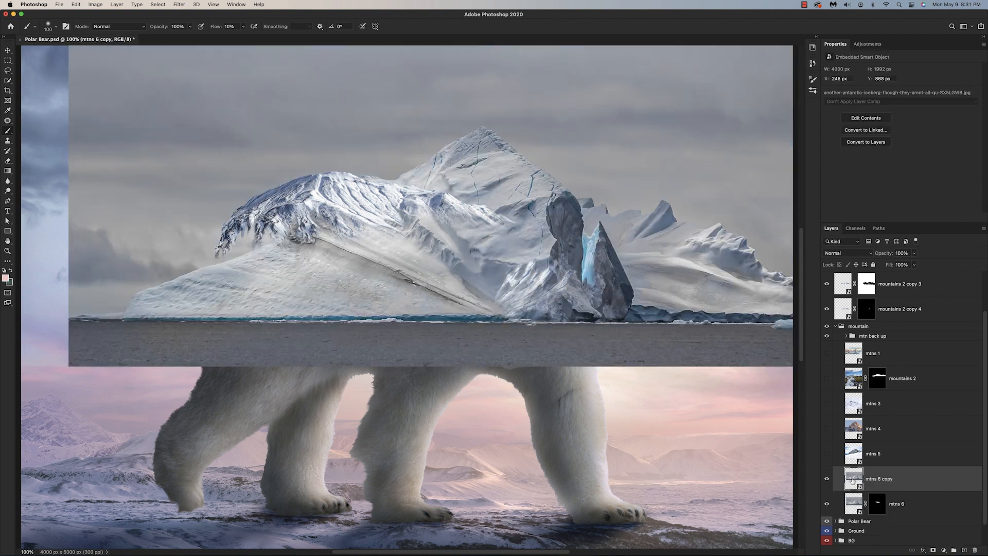
Reposition mtns 6 copy and paint its ice texture below the ridge on the bear's back through a black mask
mouse_move(618, 223)
mouse_down()
mouse_move(574, 254)
mouse_move(540, 254)
mouse_move(561, 239)
mouse_up()
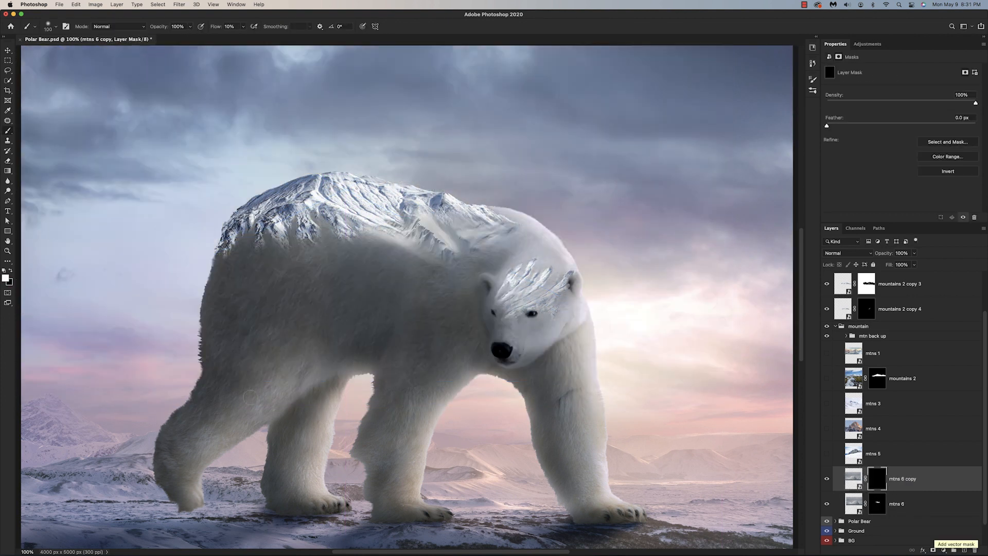
mouse_move(335, 234)
mouse_down()
mouse_move(309, 252)
mouse_move(273, 253)
mouse_move(301, 260)
mouse_up()
key(x)
key(x)
drag(373, 242, 391, 254)
Select the rocky mountain in mtns 5 copy with the Quick Selection tool and add a layer mask from the selection
mouse_move(681, 555)
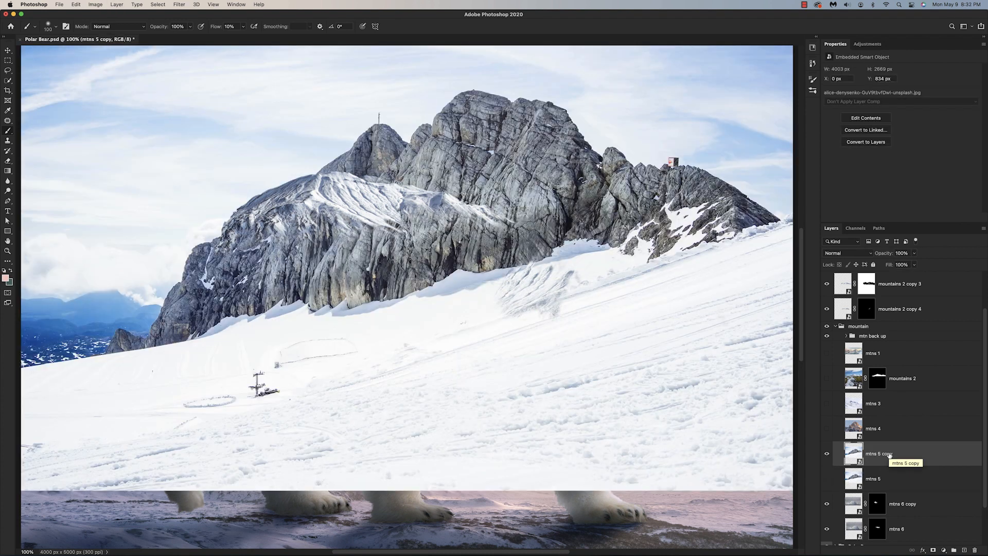
key(super+minus)
key(w)
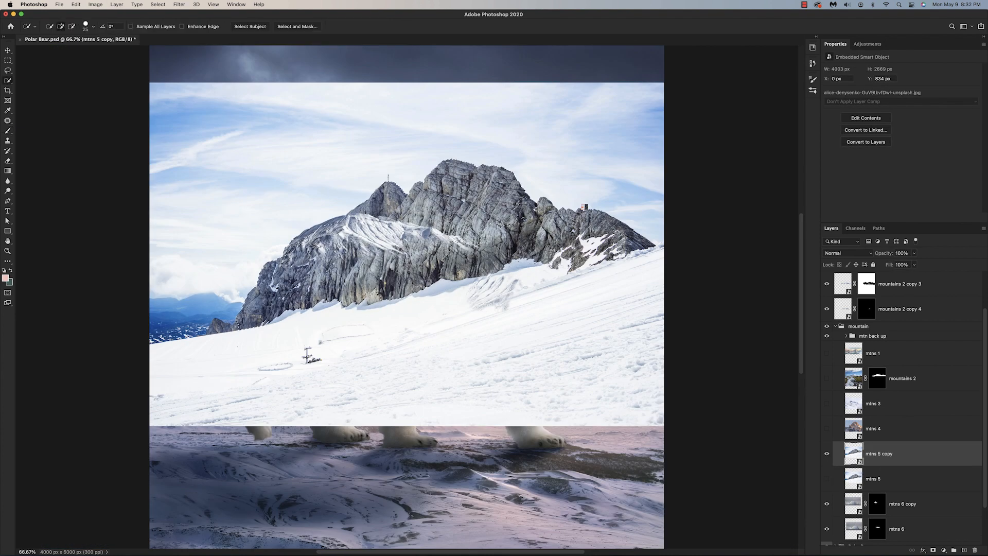
key(x)
key(super+1)
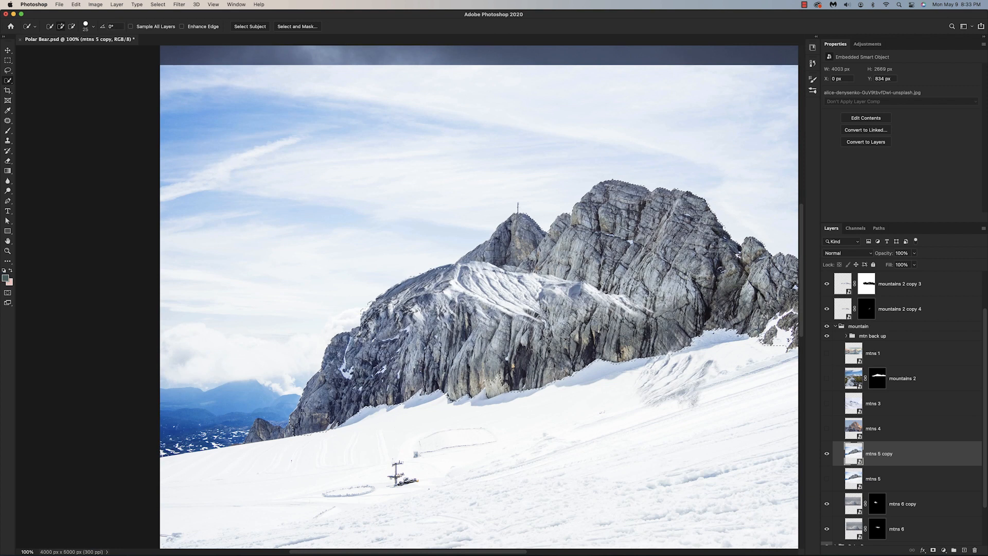
click(933, 550)
Scale down mtns 5 copy 2 and place the rocky mountain behind the ridge on the bear's back
key(super+minus)
key(super+t)
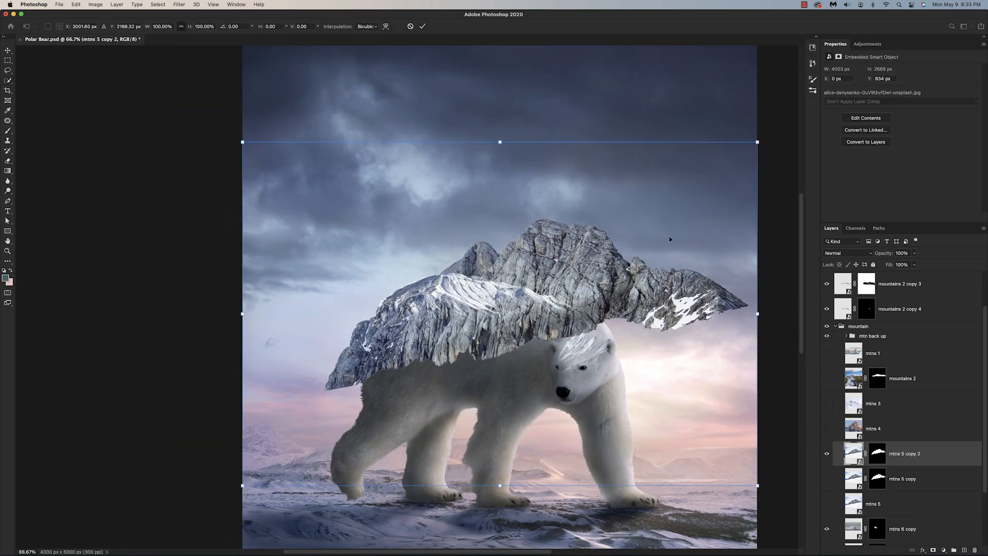
drag(502, 330, 402, 375)
drag(143, 552, 419, 375)
mouse_move(597, 281)
mouse_down()
mouse_move(503, 328)
mouse_move(500, 313)
mouse_move(506, 318)
mouse_up()
click(422, 26)
Mask away the parts of mtns 5 copy 2 that cover the bear's head and back, leaving the peaks behind the ridge
key(b)
mouse_move(434, 332)
mouse_down()
mouse_move(382, 336)
mouse_move(462, 307)
mouse_move(528, 309)
mouse_up()
mouse_move(616, 323)
mouse_down()
mouse_move(594, 307)
mouse_move(574, 320)
mouse_up()
click(56, 27)
double_click(168, 115)
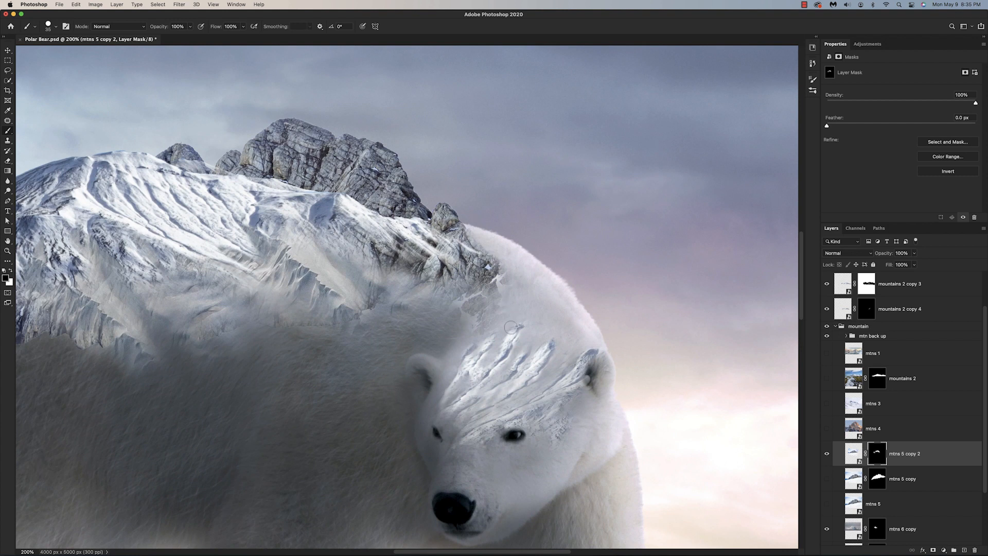
Refine the mtns 5 copy 2 mask along the ridge, painting more rock back toward the bear's neck
mouse_move(490, 273)
mouse_down()
mouse_move(389, 278)
mouse_move(347, 263)
mouse_move(360, 294)
mouse_up()
drag(457, 307, 496, 265)
drag(215, 323, 388, 293)
mouse_move(199, 304)
mouse_down()
mouse_move(159, 248)
mouse_move(198, 289)
mouse_move(234, 298)
mouse_up()
drag(273, 247, 251, 209)
drag(348, 226, 368, 237)
key(alt+bracketleft)
key(x)
drag(386, 281, 296, 273)
Blend the lower edge of the mtns 5 copy 2 rock into the neck fur on its mask with the Fur_04 and Fur_07 brushes
click(54, 26)
double_click(245, 210)
key(super+plus)
click(880, 457)
key(x)
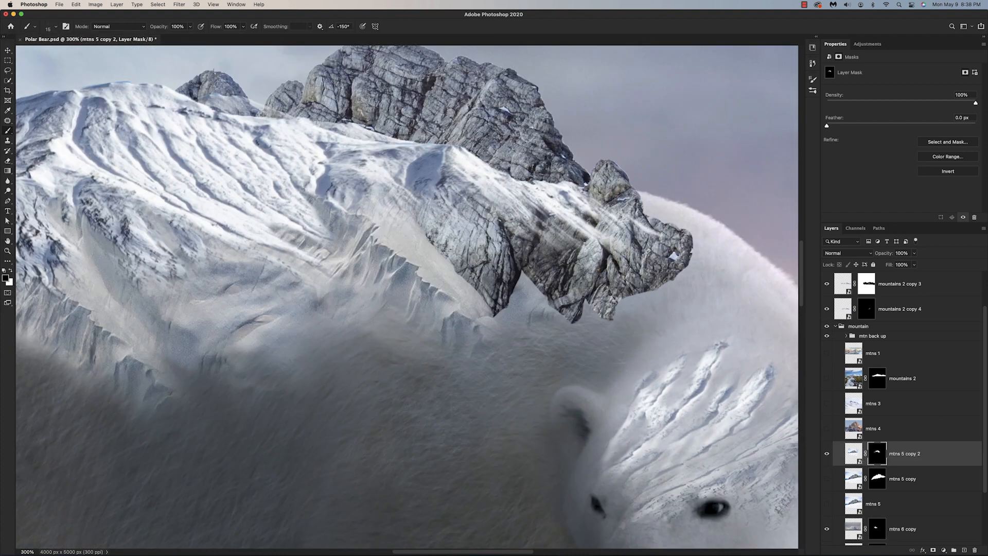
key(super+plus)
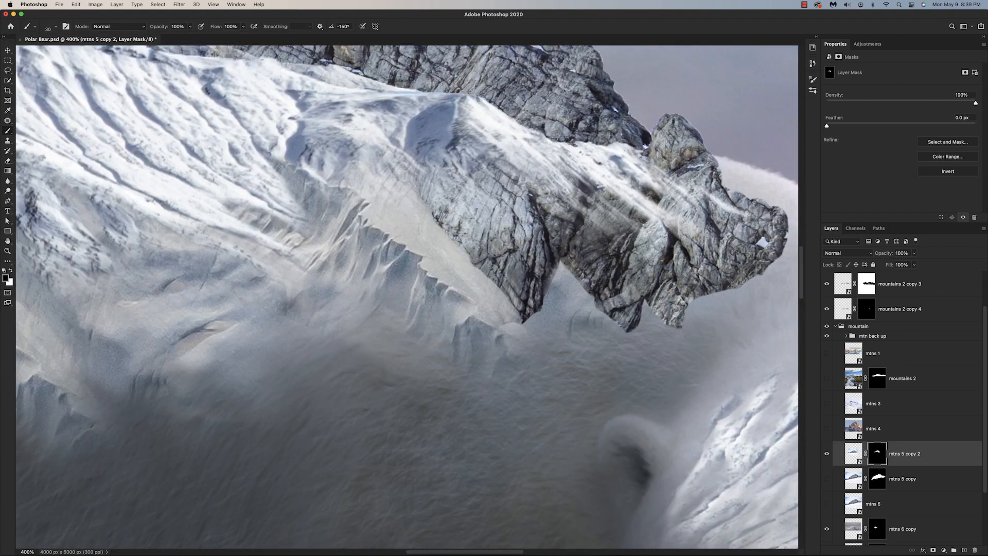
drag(566, 276, 626, 329)
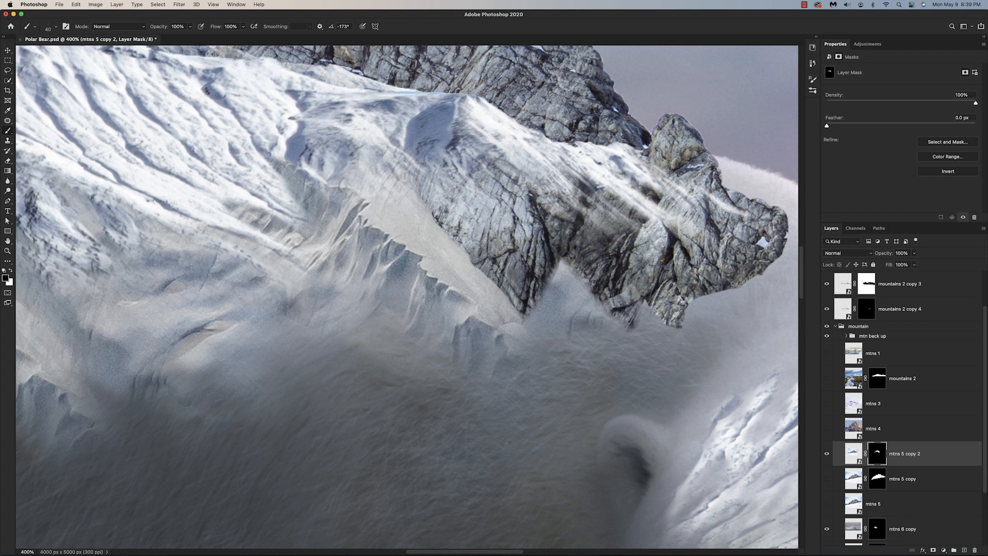
drag(715, 289, 777, 257)
click(54, 27)
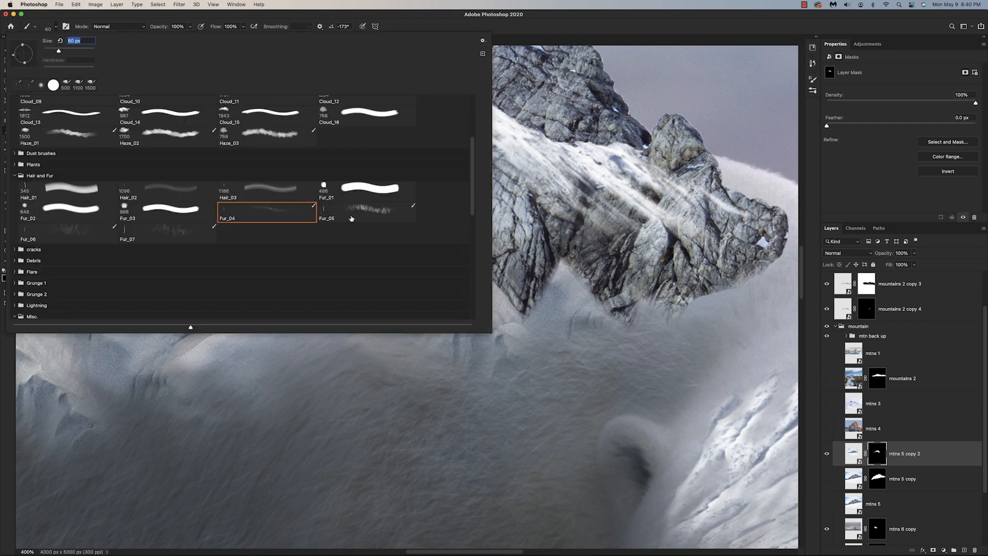
double_click(155, 233)
drag(780, 242, 710, 294)
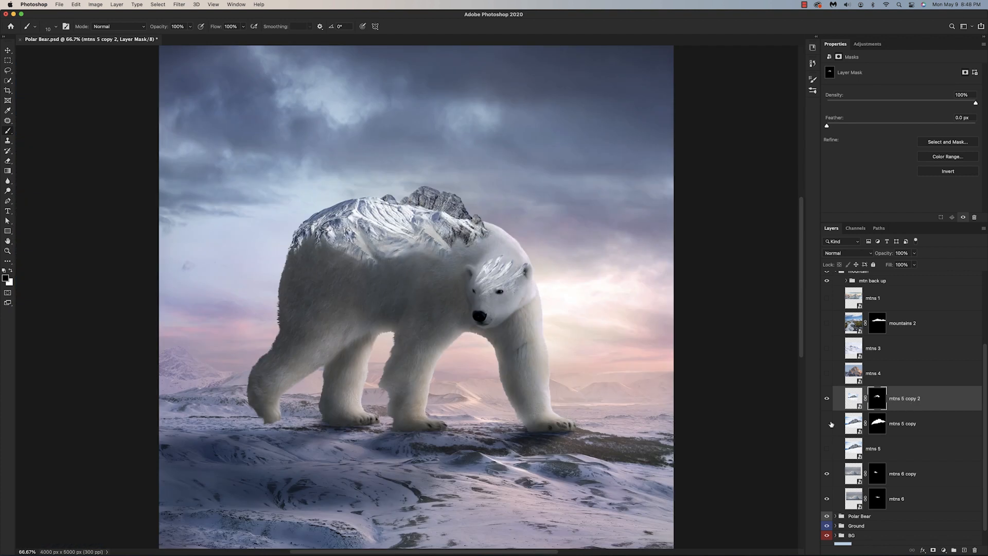
Show mtns 5 copy, reposition its mountain over the bear's hindquarters and place the layer beneath mtns 6
click(827, 423)
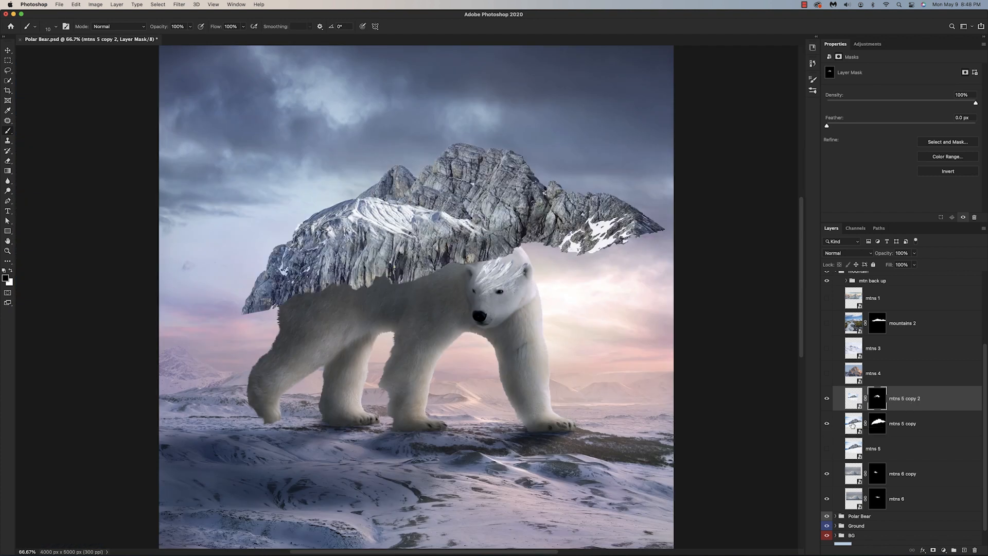
click(906, 423)
key(ctrl+t)
drag(654, 134, 668, 320)
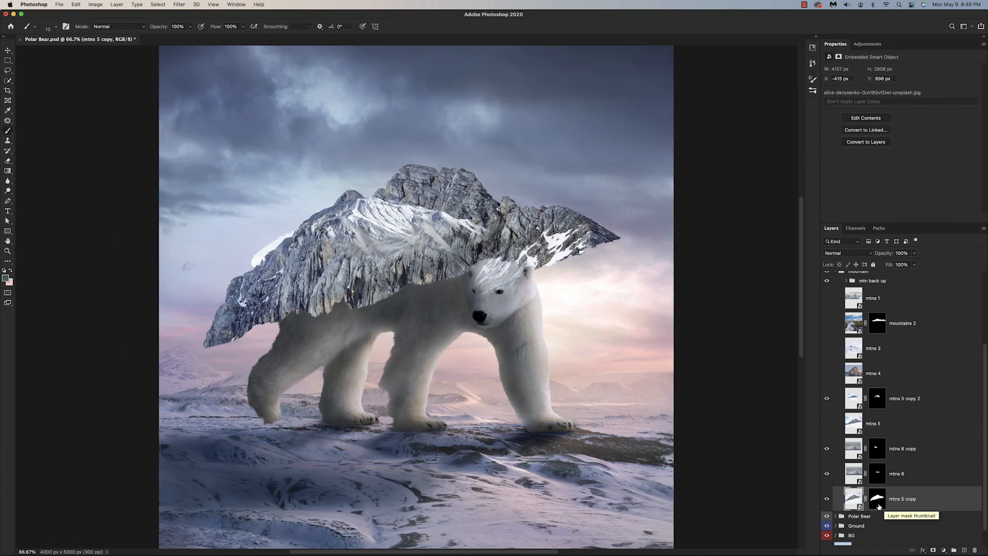
Paint out mtns 5 copy on its mask outside the bear's outline and below the ridge
click(878, 499)
key(b)
mouse_move(613, 206)
mouse_down()
mouse_move(598, 226)
mouse_move(274, 234)
mouse_move(261, 314)
mouse_up()
drag(409, 281, 473, 254)
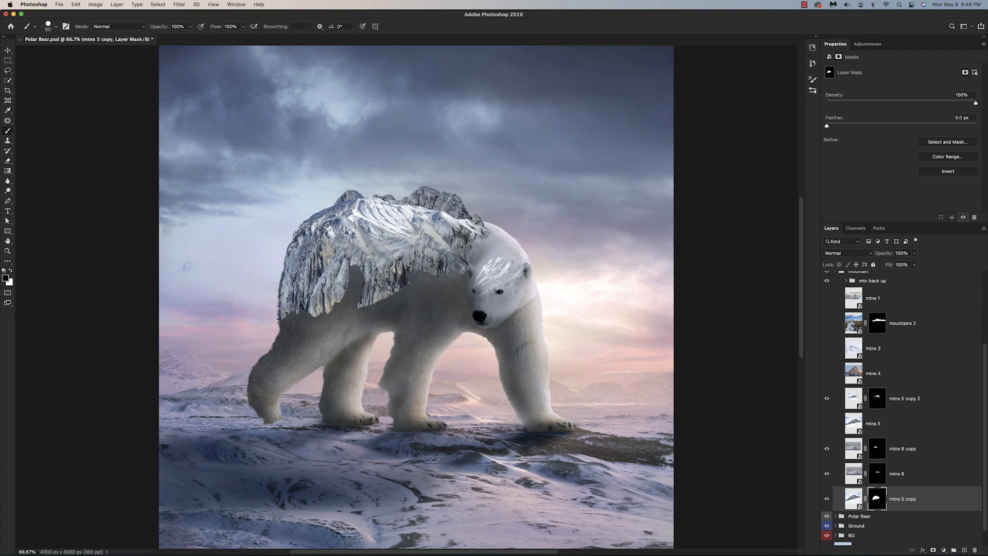
mouse_move(405, 287)
mouse_down()
mouse_move(284, 314)
mouse_move(288, 283)
mouse_move(356, 258)
mouse_up()
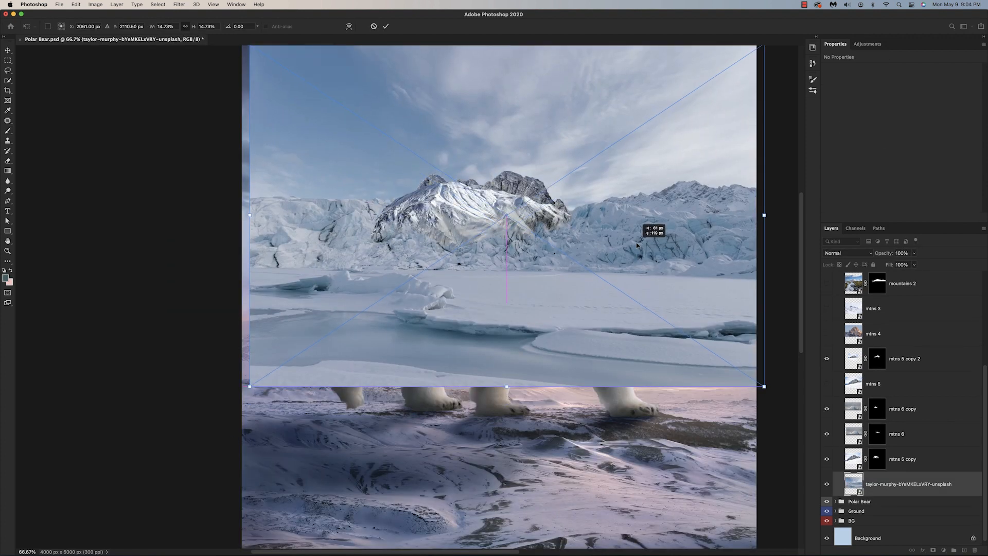
Position the taylor-murphy glacier photo over the bear's back and paint its ice texture below the ridge through a black mask
drag(653, 227, 596, 278)
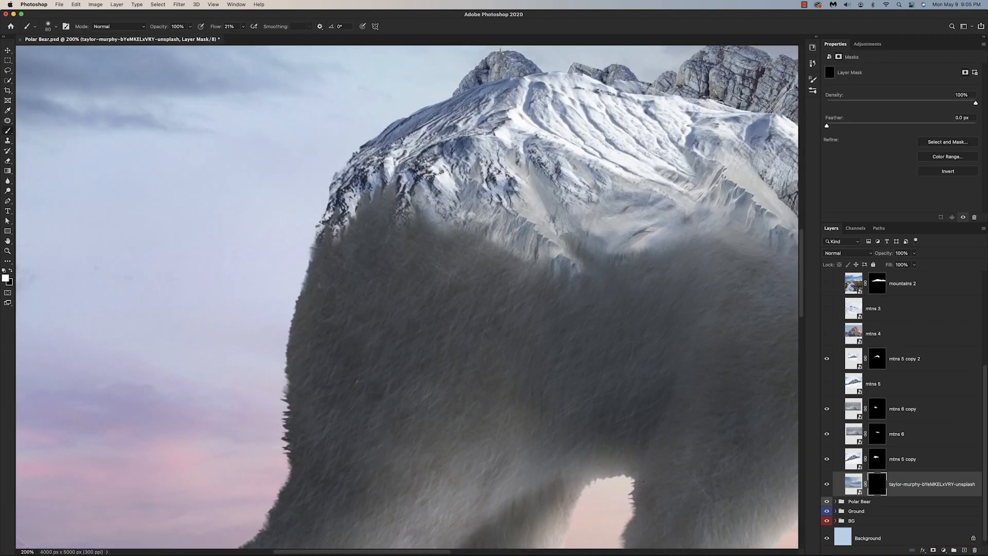
mouse_move(514, 247)
mouse_down()
mouse_move(334, 237)
mouse_move(475, 324)
mouse_up()
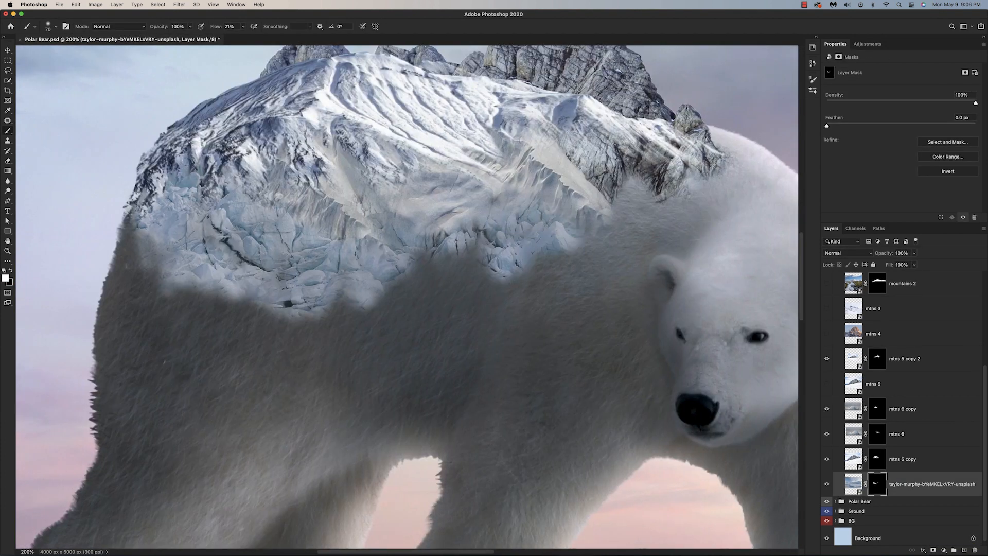
drag(489, 242, 378, 301)
mouse_move(162, 275)
mouse_down()
mouse_move(142, 239)
mouse_move(193, 301)
mouse_move(294, 319)
mouse_up()
drag(304, 288, 517, 284)
mouse_move(343, 204)
mouse_down()
mouse_move(309, 258)
mouse_move(324, 216)
mouse_up()
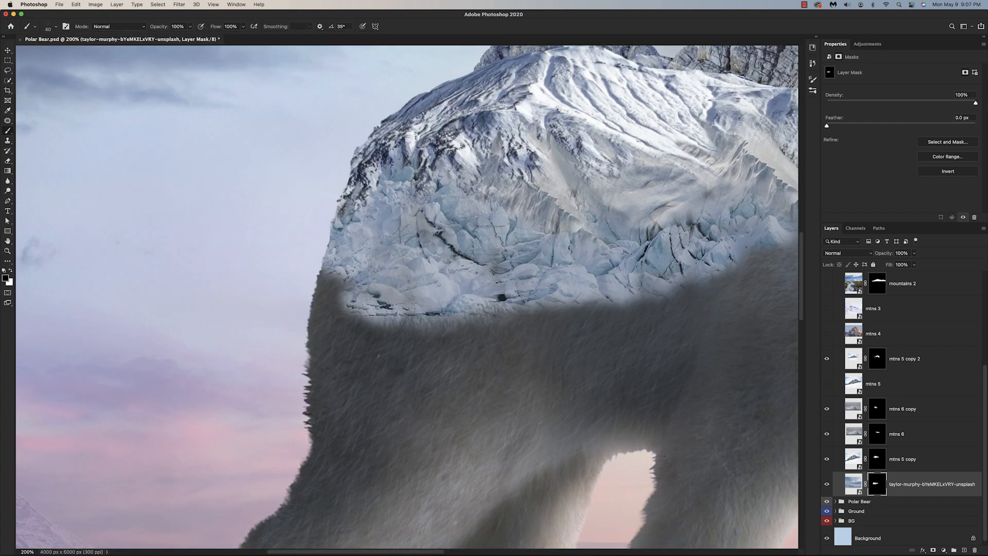
Carve a jagged lower edge into the glacier ice on its mask so it breaks into the fur on the bear's side
mouse_move(368, 314)
mouse_down()
mouse_move(330, 257)
mouse_move(337, 234)
mouse_up()
drag(337, 234, 184, 312)
key(super+plus)
scroll(408, 297, right, 3)
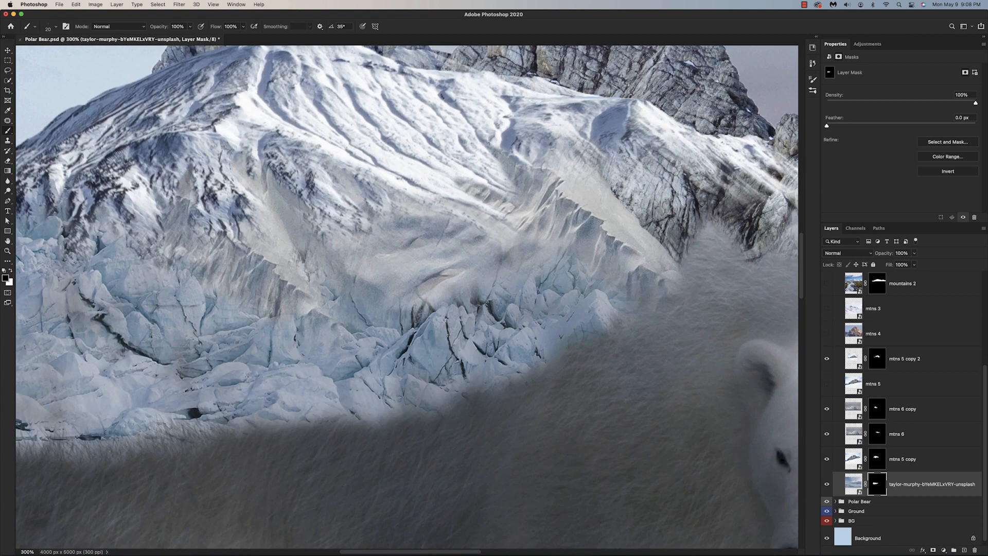
click(56, 26)
double_click(249, 287)
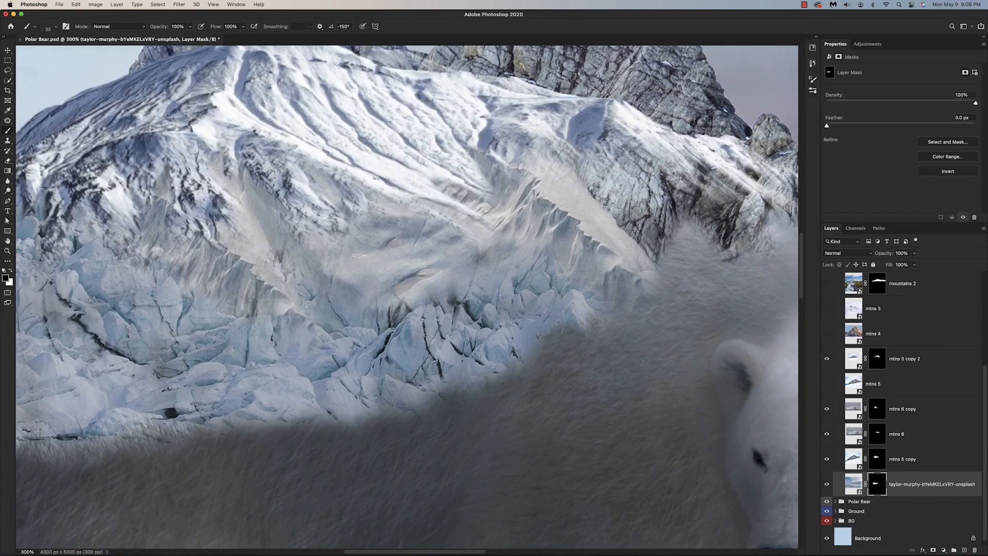
drag(417, 356, 268, 355)
mouse_move(438, 309)
mouse_down()
mouse_move(442, 329)
mouse_move(495, 308)
mouse_up()
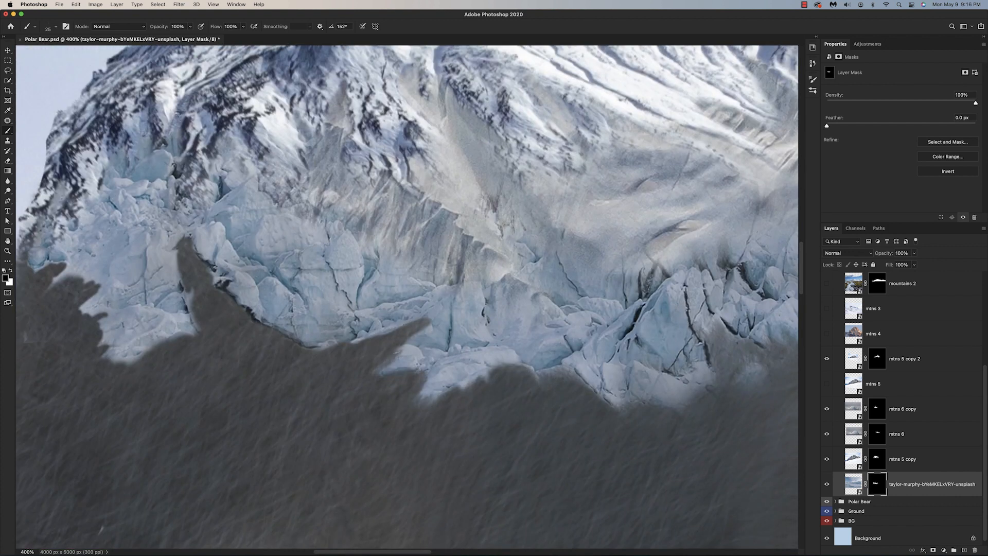
drag(330, 356, 242, 361)
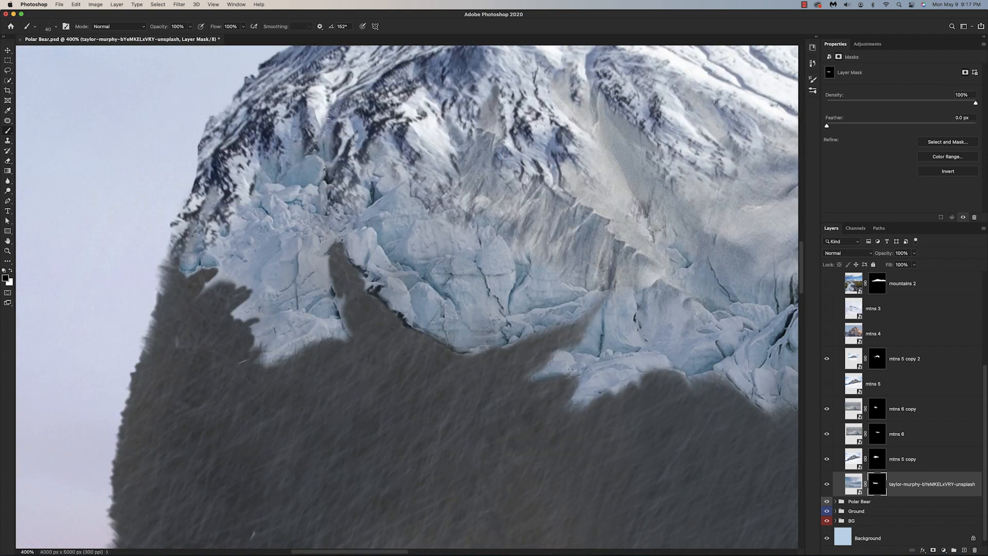
mouse_move(234, 296)
mouse_down()
mouse_move(192, 302)
mouse_move(177, 267)
mouse_up()
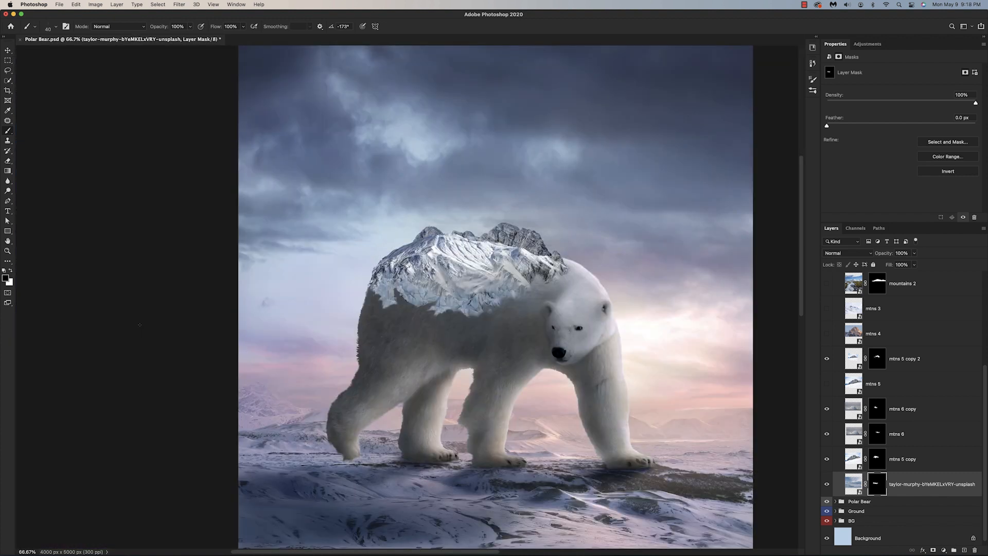
Mask away the straight outer edges of the mtn 4 mountain around the bear's back and adjust its position
click(827, 333)
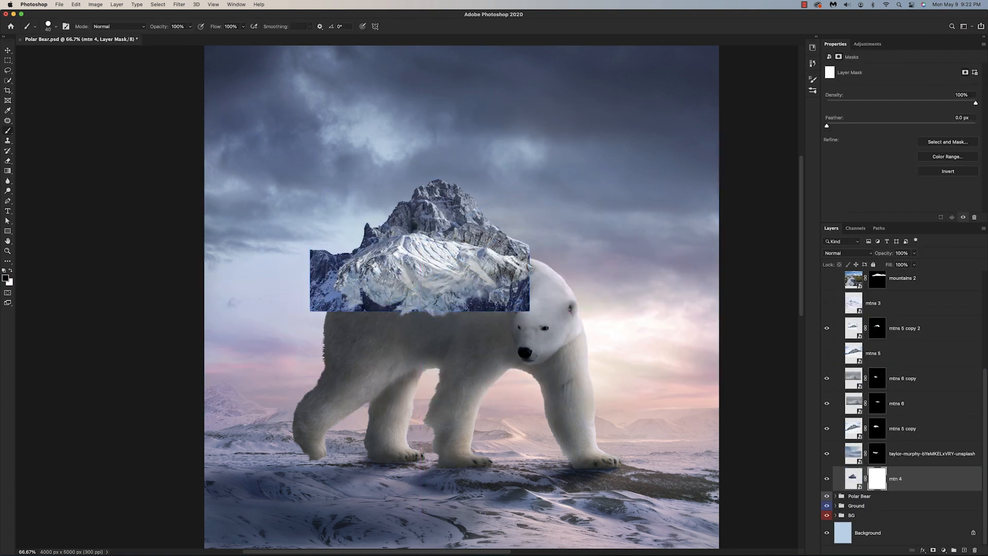
mouse_move(314, 254)
mouse_down()
mouse_move(401, 309)
mouse_move(525, 242)
mouse_up()
click(855, 478)
key(ctrl+t)
drag(453, 257, 443, 209)
key(Return)
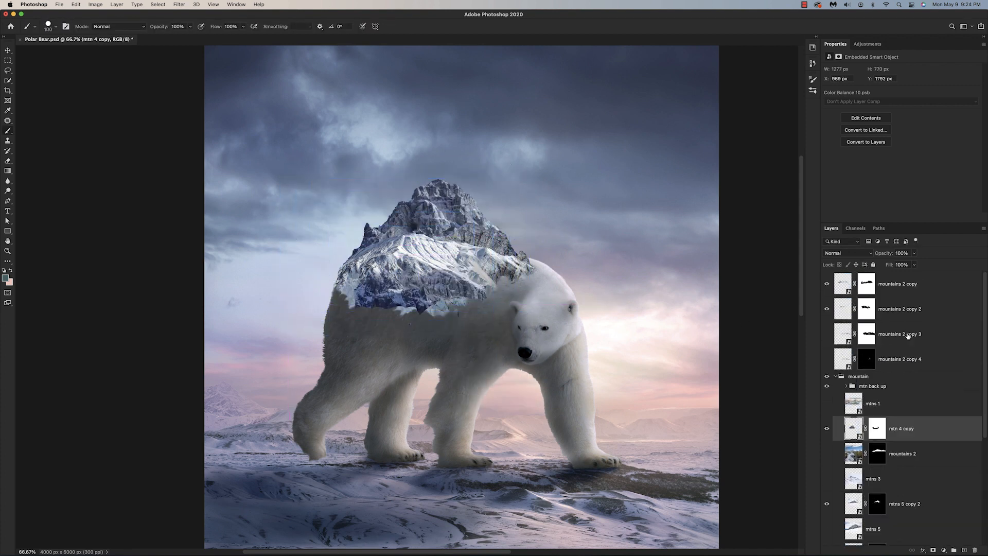
Move mtn 4 copy to the top of the layer stack, scale it down and place it mid-back below the ridge
drag(908, 337, 907, 282)
key(super+t)
drag(427, 283, 446, 263)
drag(515, 317, 483, 296)
drag(444, 262, 448, 275)
drag(415, 262, 412, 268)
key(Return)
Paint on the mtn 4 copy mask to blend the small rocky peak's edges into the snow around it
click(866, 284)
key(super+equal)
key(super+equal)
mouse_move(375, 203)
mouse_down()
mouse_move(367, 258)
mouse_move(597, 247)
mouse_up()
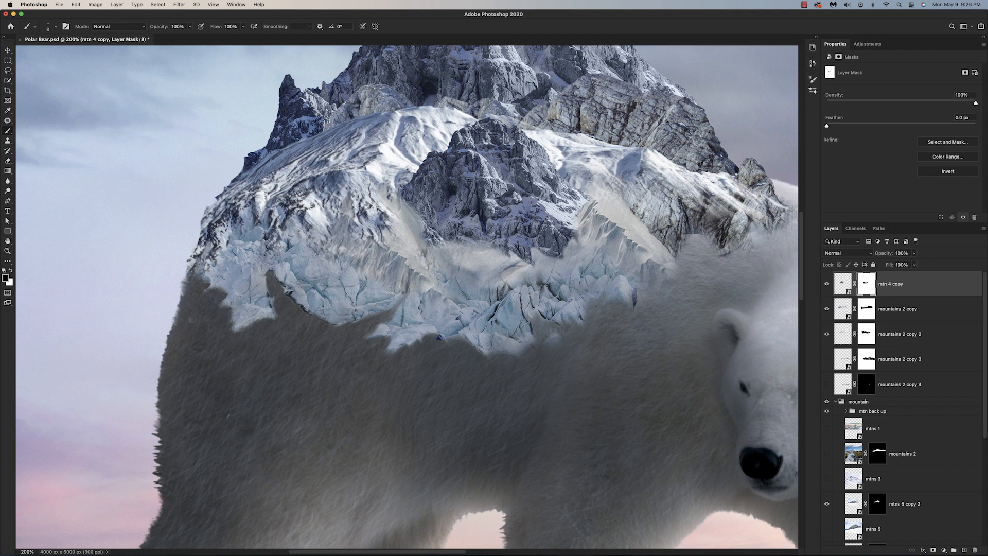
drag(433, 237, 407, 175)
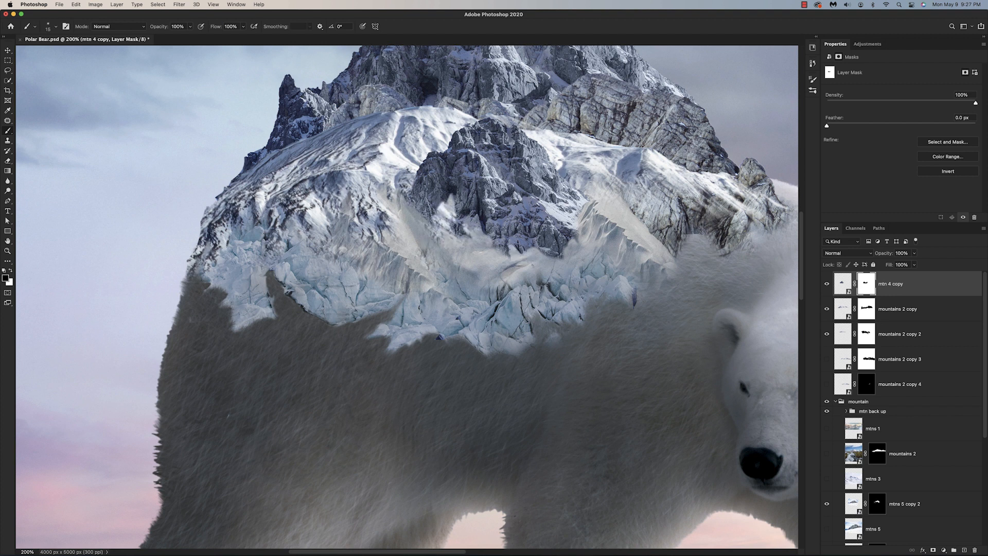
key(super+minus)
key(super+minus)
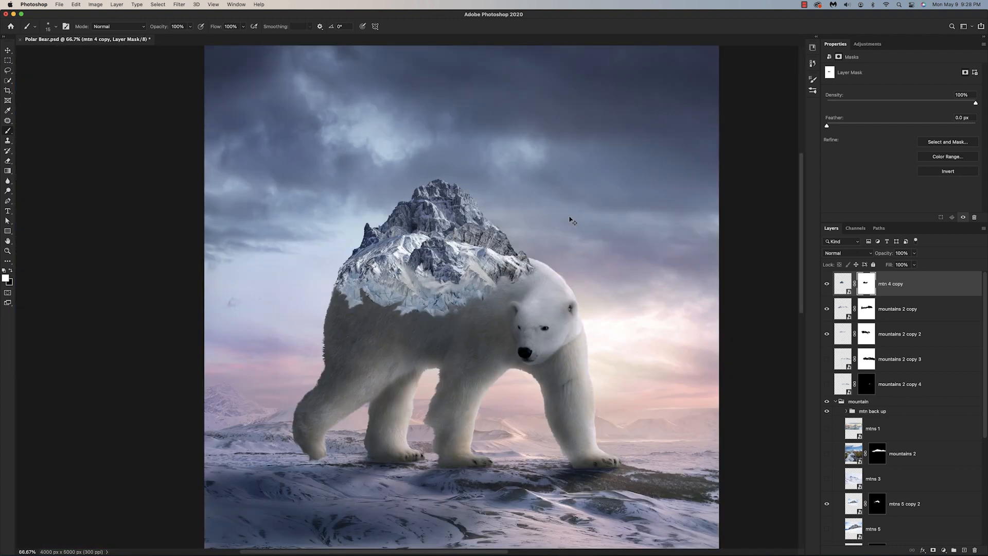
Bring mtn 4 copy 2 beneath mtn 4 copy in the stack and transform it to cover the bear's upper hindquarters
key(super+equal)
scroll(874, 471, down, 5)
drag(876, 526, 870, 309)
key(super+t)
drag(437, 244, 372, 257)
drag(372, 257, 343, 283)
drag(408, 308, 288, 288)
key(Return)
Mask mtn 4 copy 2 to the outline of the bear's rump and trim its lower edge, comparing with the layer hidden
click(866, 308)
scroll(851, 360, down, 5)
click(877, 535)
scroll(852, 391, up, 5)
click(866, 308)
drag(502, 226, 457, 354)
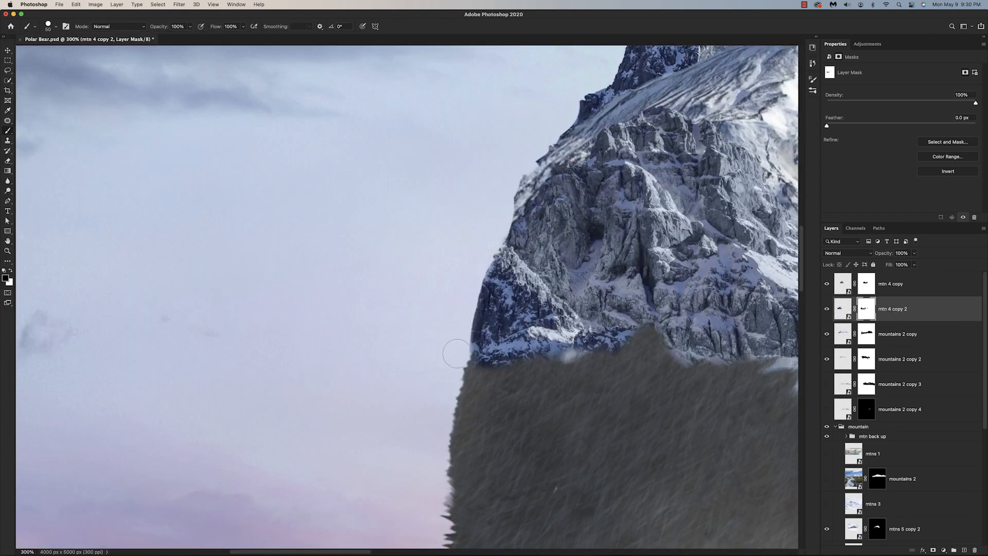
mouse_move(631, 360)
mouse_down()
mouse_move(590, 341)
mouse_move(538, 345)
mouse_move(486, 369)
mouse_up()
key(super+minus)
key(super+minus)
key(super+minus)
click(827, 308)
click(827, 309)
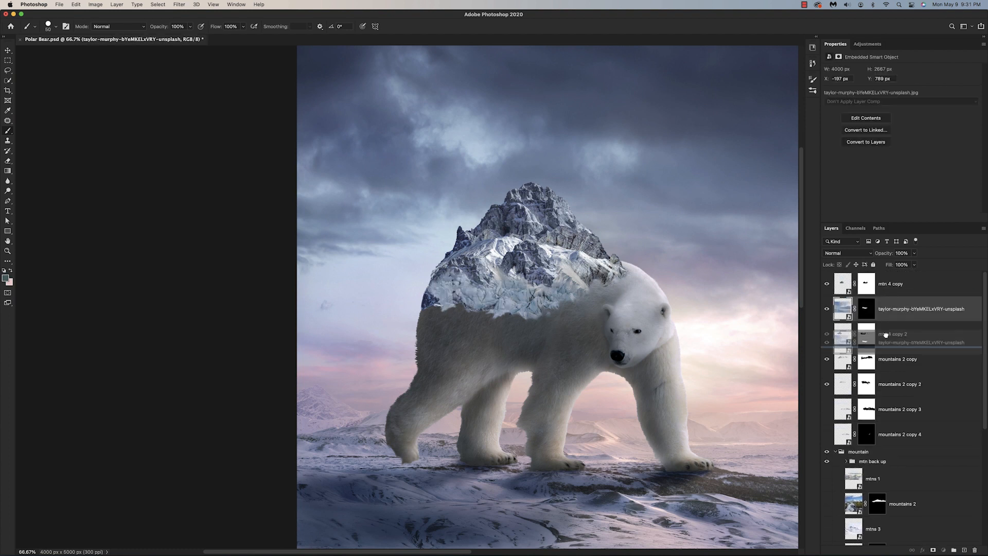
Duplicate the taylor-murphy glacier layer above mtn 4 copy 2 and shift the copy toward the bear's rump
mouse_move(470, 294)
mouse_down()
mouse_move(478, 308)
mouse_move(485, 295)
mouse_up()
key(Return)
key(super+j)
drag(900, 334, 865, 481)
click(827, 308)
click(827, 308)
key(super+t)
mouse_move(472, 315)
mouse_down()
mouse_move(481, 331)
mouse_move(452, 328)
mouse_up()
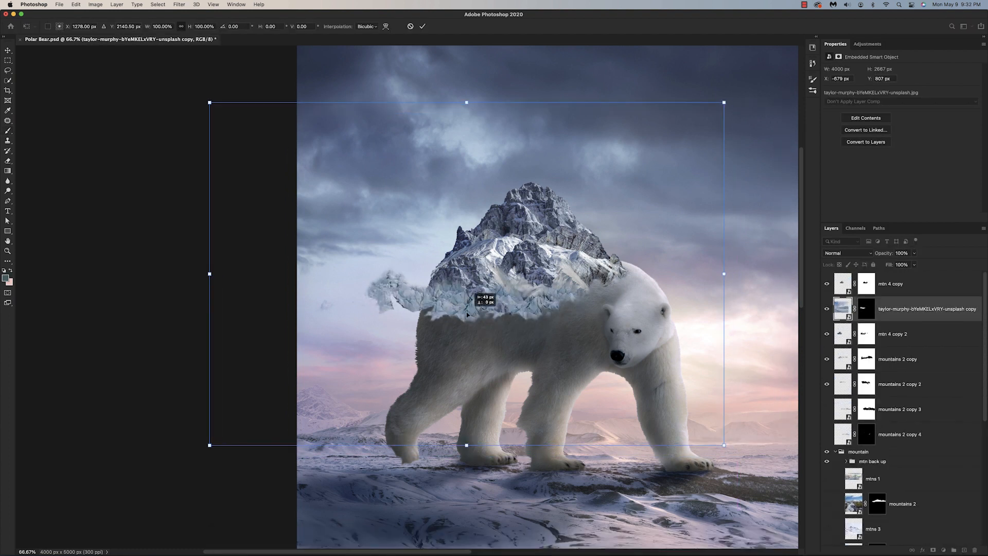
key(Return)
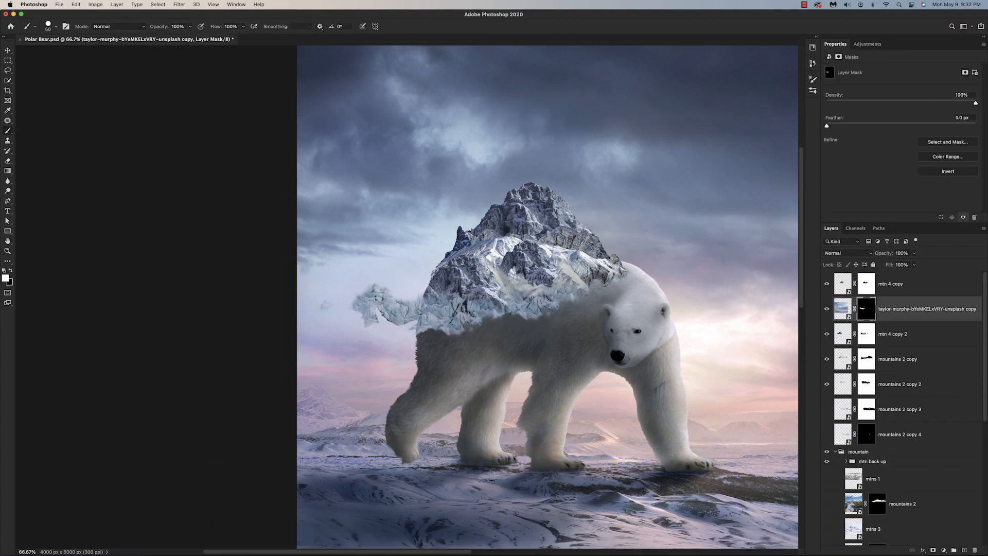
Mask away the glacier copy's ice that overhangs the sky behind the bear's rump, using a larger brush
mouse_move(421, 290)
mouse_down()
mouse_move(384, 309)
mouse_move(355, 304)
mouse_up()
key(bracketright)
key(bracketright)
key(bracketright)
key(bracketright)
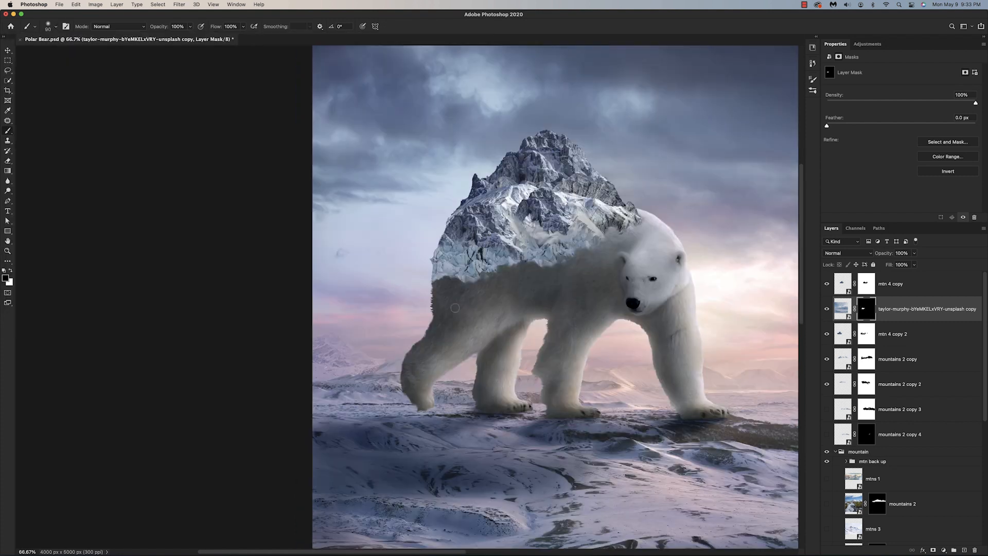
Shape the lower edge of the glacier copy's ice on its mask so it blends into the fur on the hindquarters
key(shift+2)
key(shift+4)
mouse_move(515, 307)
mouse_down()
mouse_move(435, 315)
mouse_move(441, 323)
mouse_up()
drag(441, 324, 494, 272)
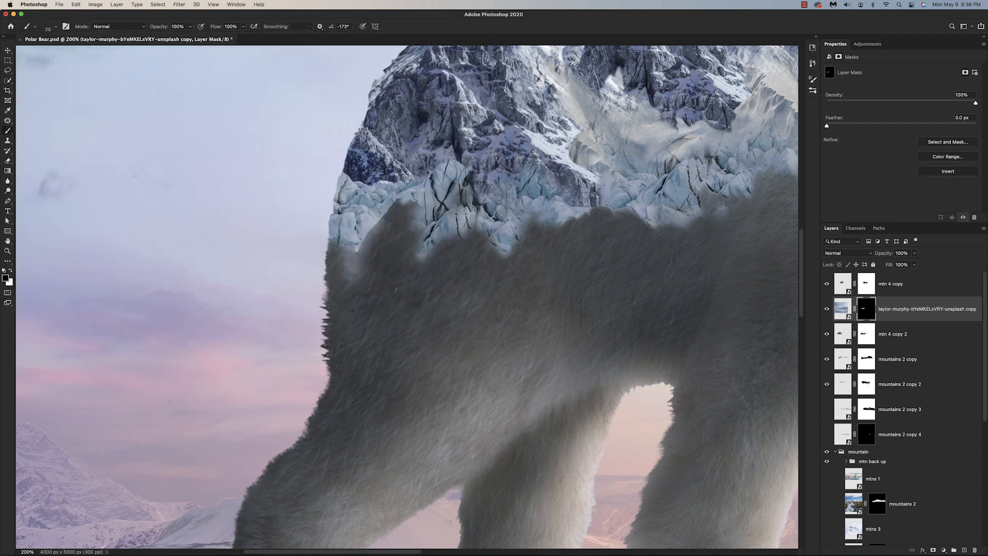
drag(372, 226, 351, 270)
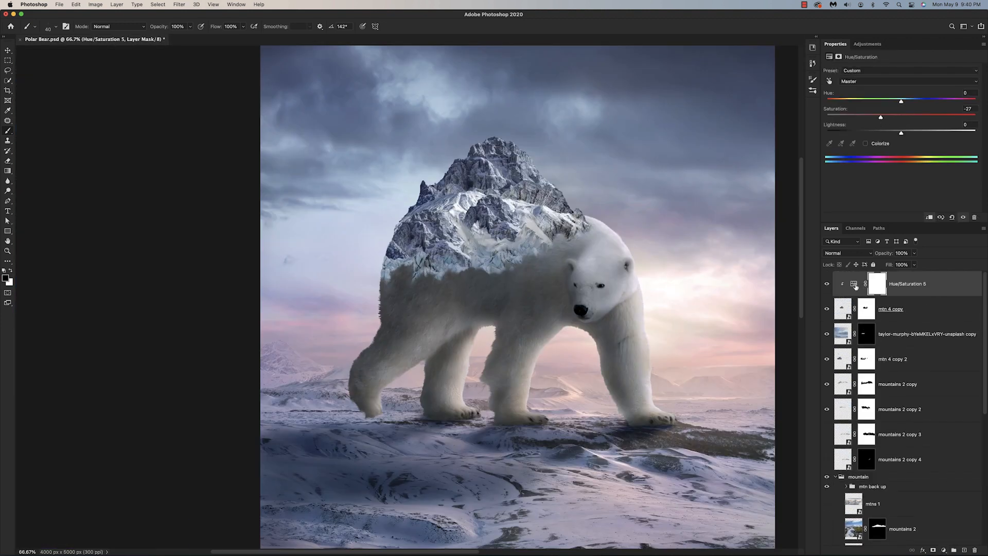
Clip copies of the Hue/Saturation adjustment with saturation -27 to mtn 4 copy 2 and the taylor-murphy copy
alt+click(840, 372)
drag(855, 286, 847, 322)
alt+click(840, 347)
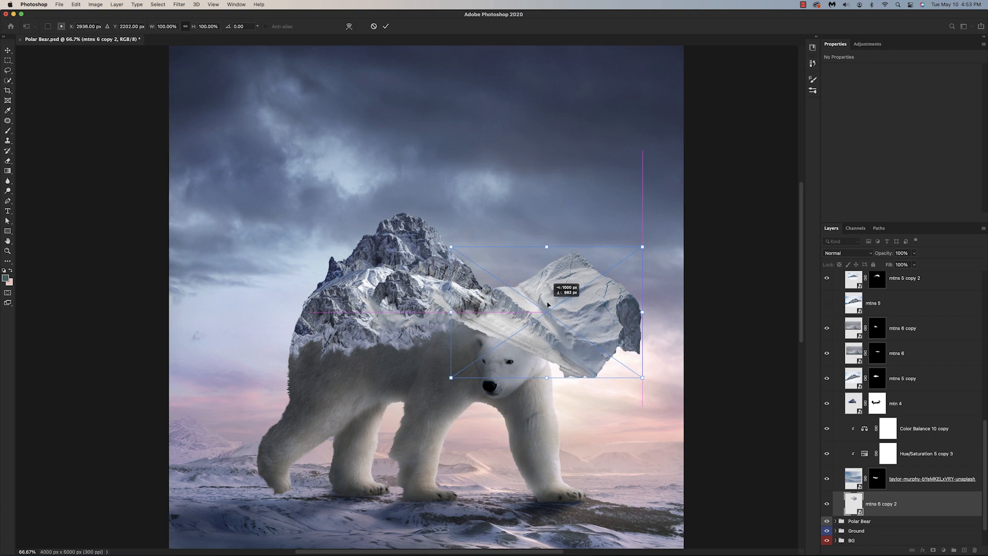
Scale mtns 6 copy 2 down to about 77%, place it over the bear's neck and warp it to follow the curve
drag(547, 305, 457, 325)
drag(362, 397, 404, 375)
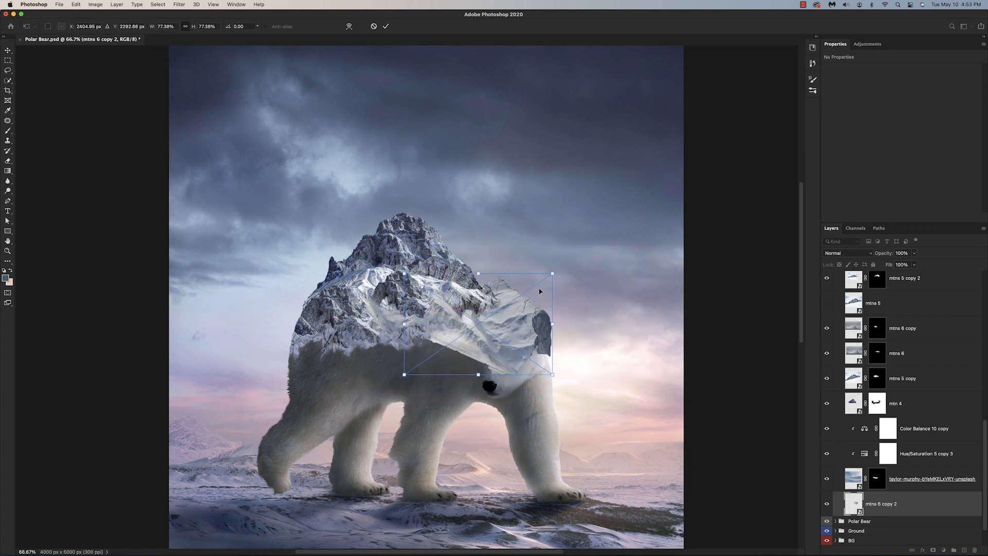
drag(478, 324, 526, 307)
click(349, 26)
drag(599, 357, 553, 387)
drag(451, 257, 450, 285)
key(Return)
Add a mask to mtns 6 copy 2 and paint the snow texture off the bear's head, keeping a rim along the neck
click(932, 550)
key(b)
key(super+plus)
mouse_move(628, 265)
mouse_down()
mouse_move(659, 361)
mouse_move(644, 381)
mouse_up()
mouse_move(551, 291)
mouse_down()
mouse_move(584, 312)
mouse_move(608, 368)
mouse_move(506, 339)
mouse_up()
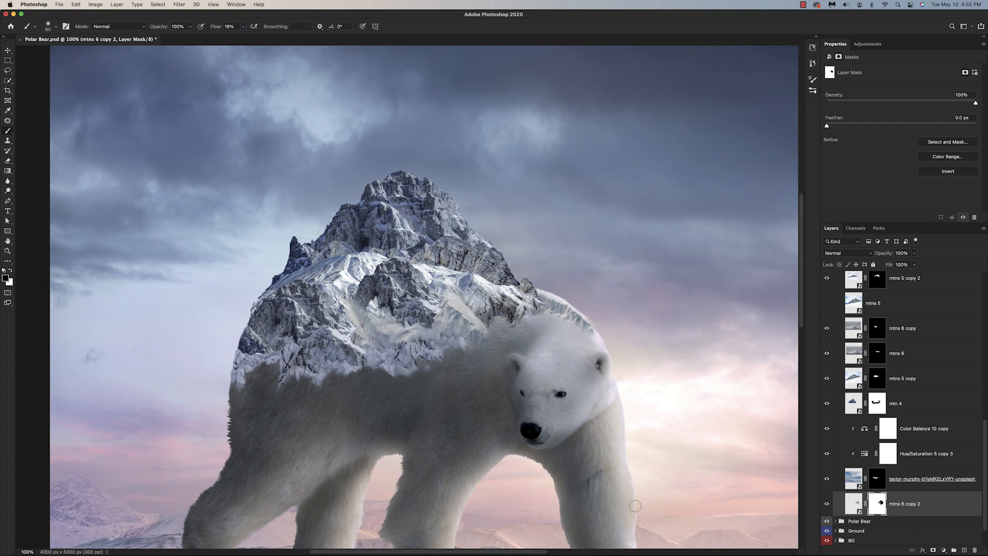
drag(636, 506, 655, 394)
Convert the masked mtns 6 copy 2 to a smart object and rotate it slightly, about 0.8°, to fit the neck
click(853, 503)
drag(675, 355, 703, 372)
right_click(933, 507)
click(875, 258)
key(super+t)
drag(742, 315, 741, 318)
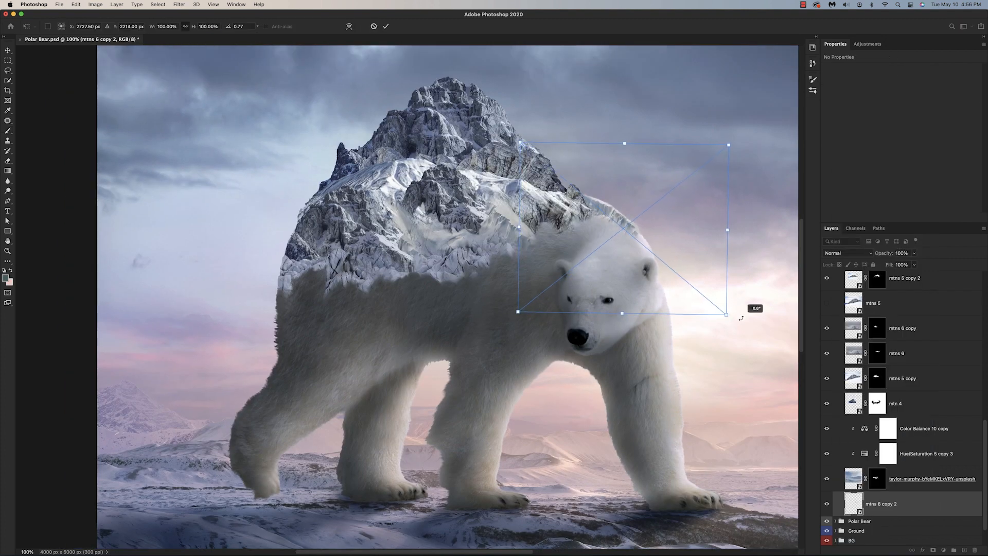
key(Return)
Add a new mask to mtns 6 copy 2 and brush its edge to blend the snowy rim into the neck
key(super+minus)
key(super+minus)
key(z)
drag(532, 246, 577, 246)
click(934, 550)
drag(501, 309, 471, 316)
key(x)
key(super+minus)
key(super+minus)
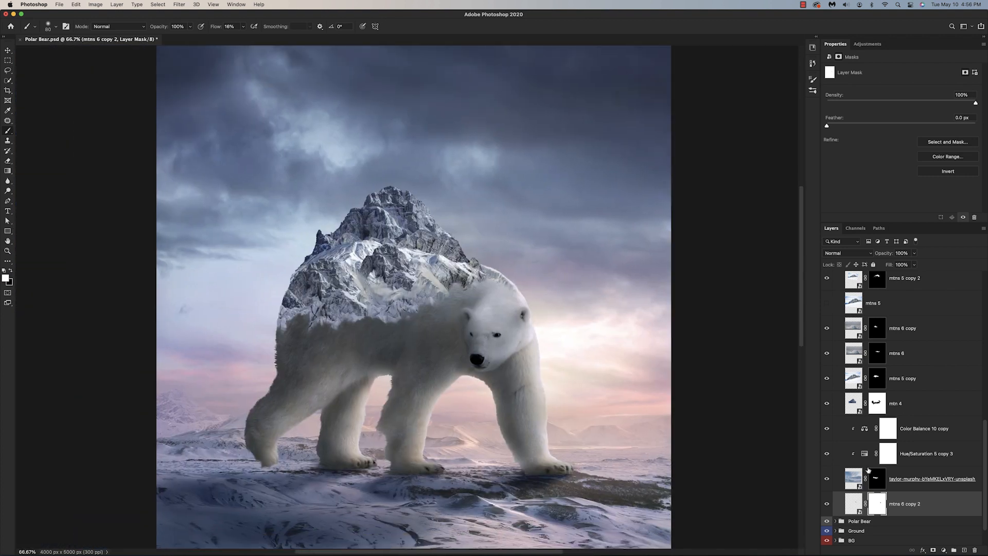
Rename the layer mtns 6 copy 2 to "behind head snow ridge"
double_click(904, 504)
text(behind head snow ridge)
key(Return)
Scale the rocks layer down behind the bear's neck, beneath the polar bear in the layer order, and convert it to a smart object
drag(915, 379, 915, 517)
drag(916, 466, 915, 489)
key(super+t)
drag(713, 534, 556, 409)
key(Return)
right_click(906, 478)
click(855, 278)
key(super+t)
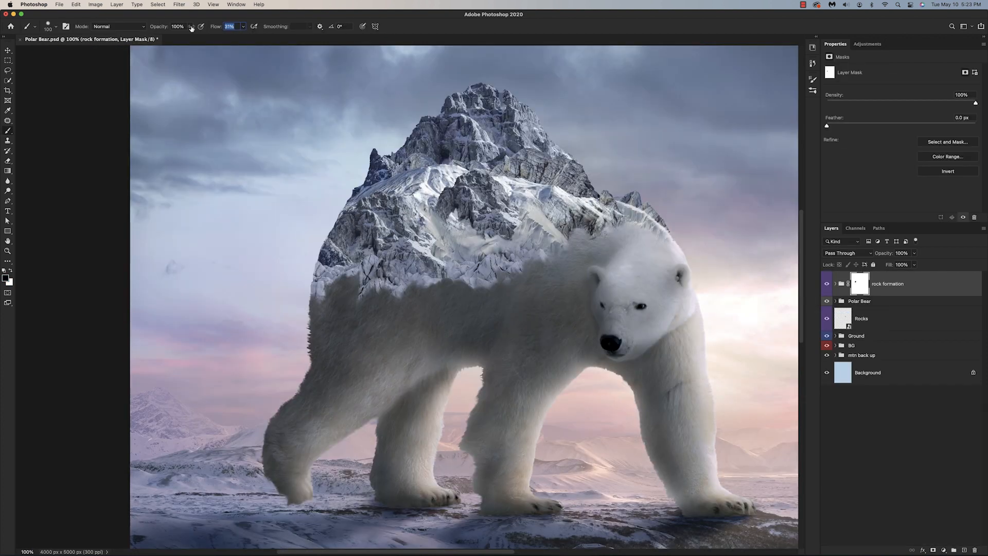
Paint on the rock formation group's mask at 11% flow to bring fur through the rocks at the bear's rump
key(super+plus)
mouse_move(445, 309)
mouse_down()
mouse_move(344, 326)
mouse_move(346, 269)
mouse_up()
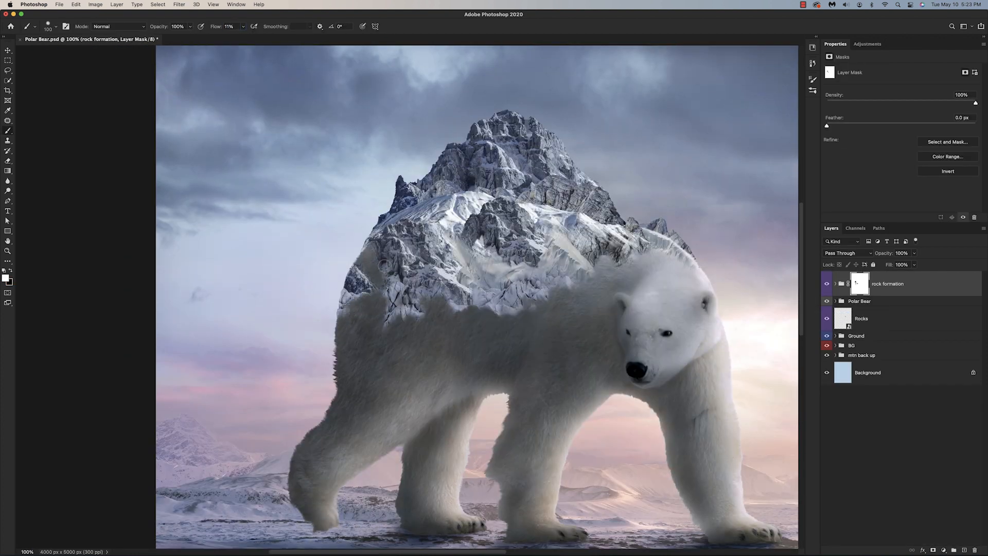
mouse_move(433, 297)
mouse_down()
mouse_move(372, 315)
mouse_move(439, 335)
mouse_up()
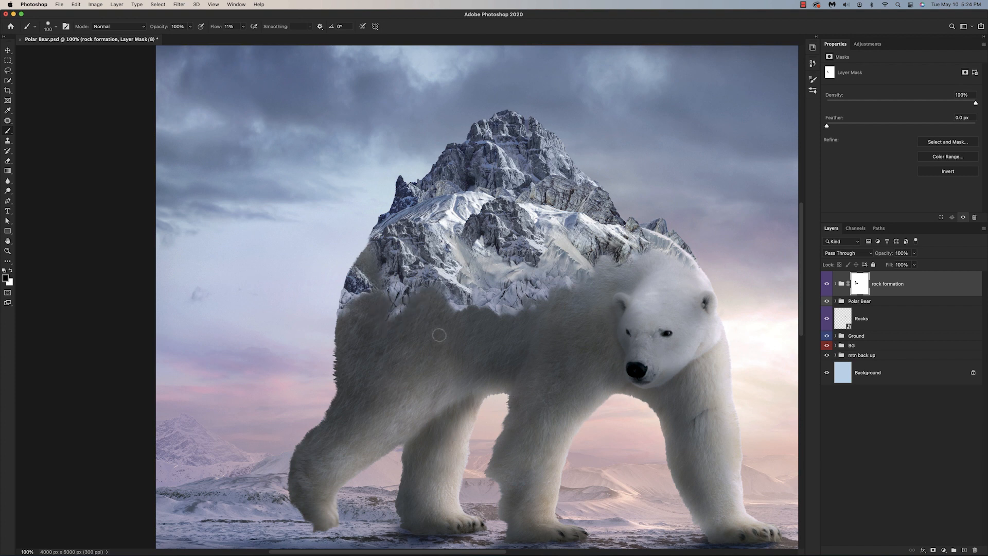
Brush the rock formation mask along the mid-back and neck with smaller brush sizes to blend the lower rock edge into the fur
drag(604, 263, 643, 250)
drag(508, 274, 545, 290)
mouse_move(554, 315)
mouse_down()
mouse_move(487, 320)
mouse_move(516, 264)
mouse_move(540, 322)
mouse_up()
key(x)
key(x)
key([)
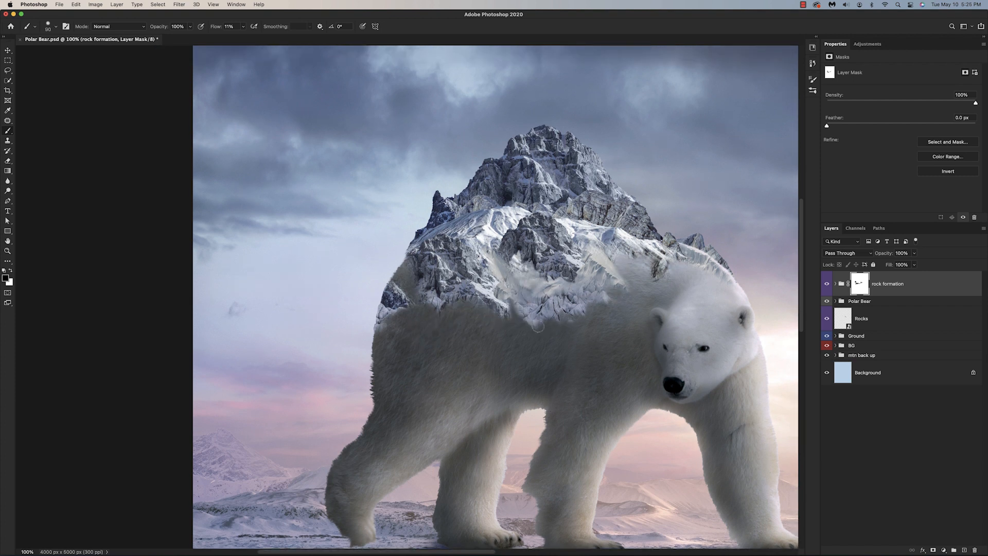
drag(654, 318, 677, 323)
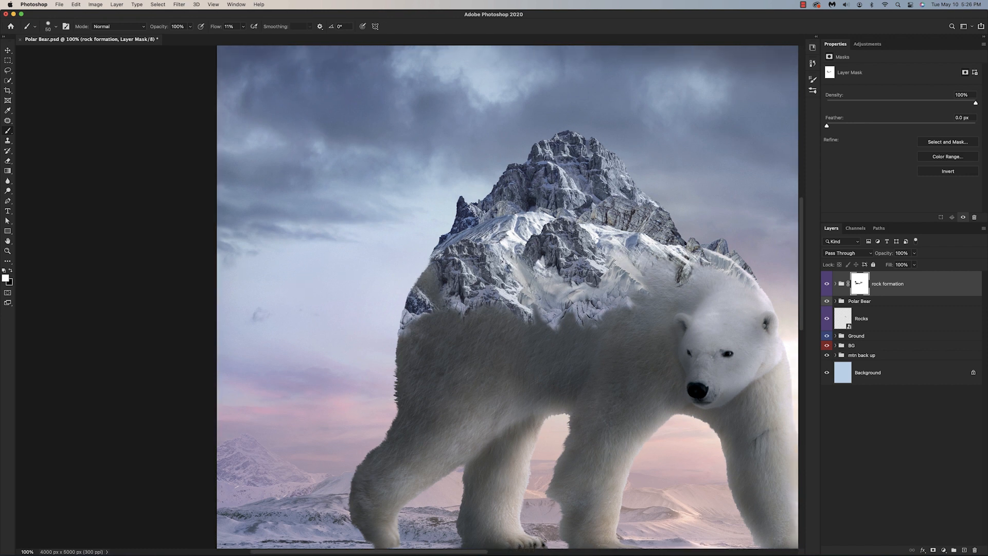
key(super+minus)
key(super+minus)
key(super+1)
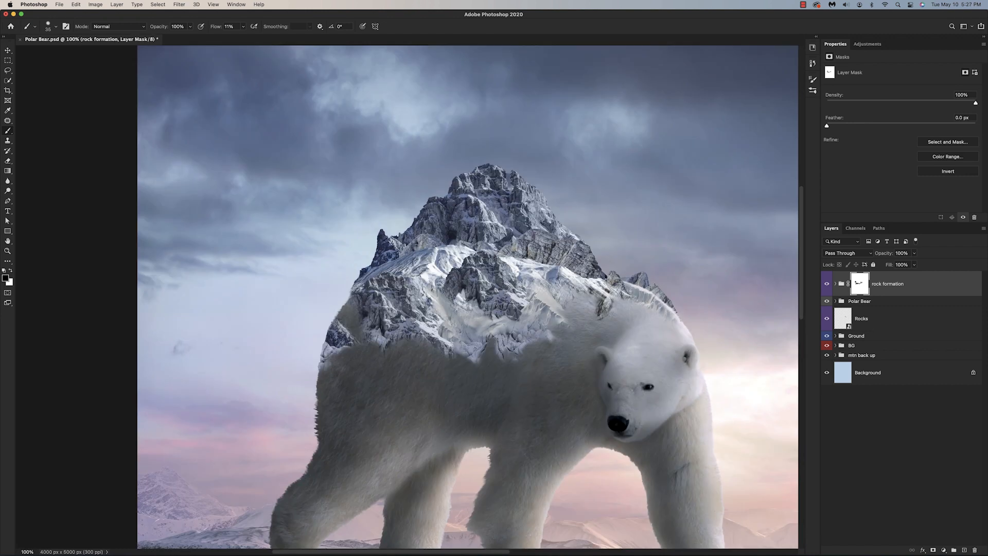
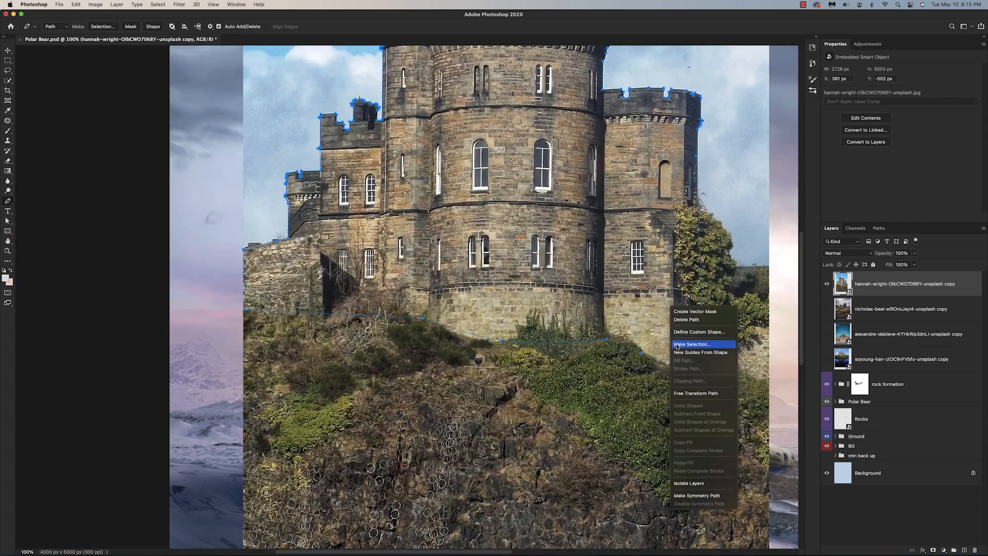
Turn the path around the round-tower castle into a selection and use it as the photo's layer mask
click(692, 341)
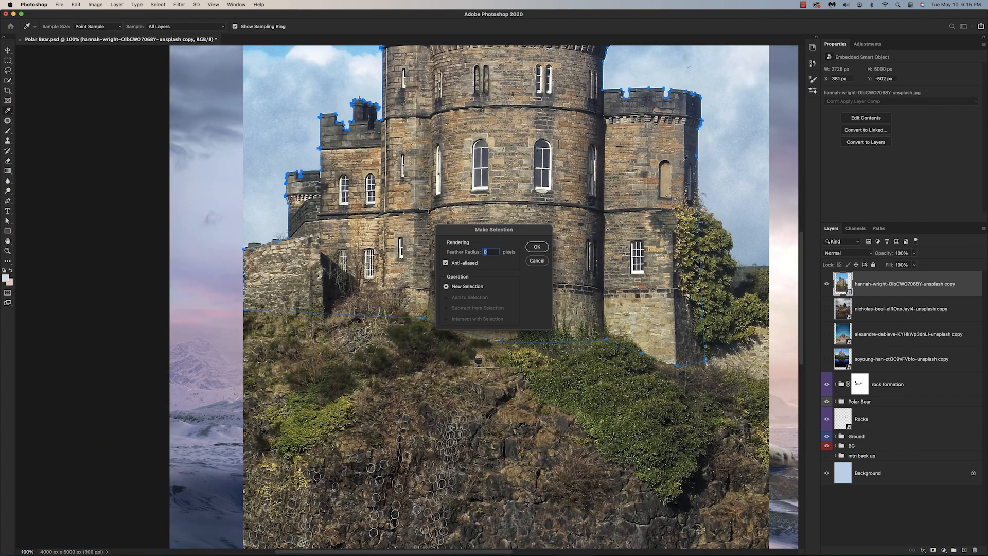
click(536, 248)
click(932, 550)
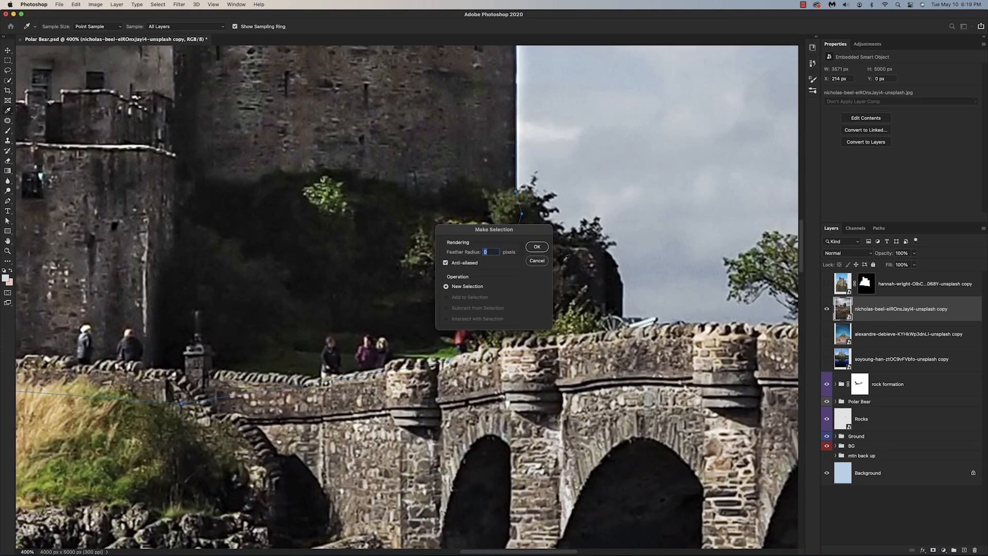
Mask the red-roofed stone castle with a selection made from its path, and show the spired abbey photo in its place
click(537, 246)
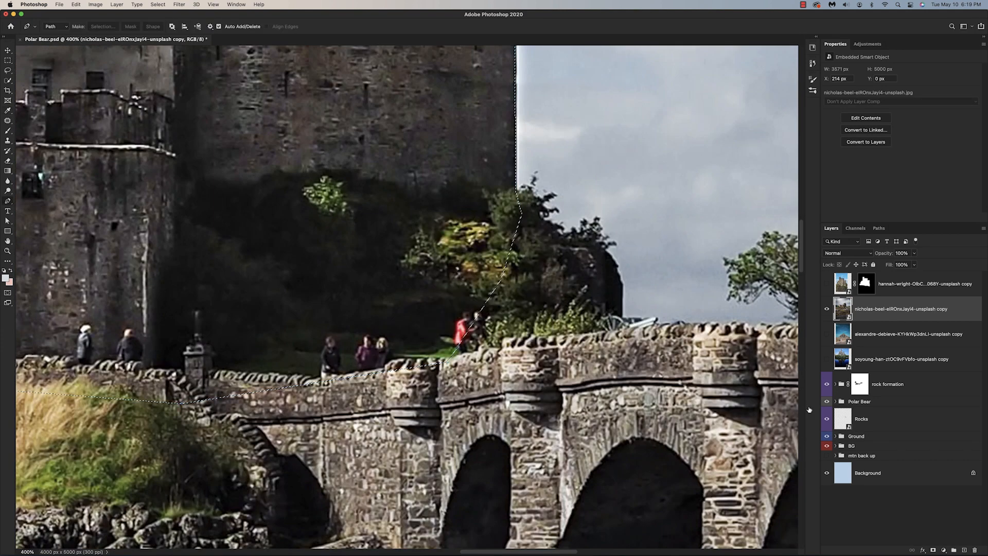
click(933, 551)
scroll(665, 399, left, 4)
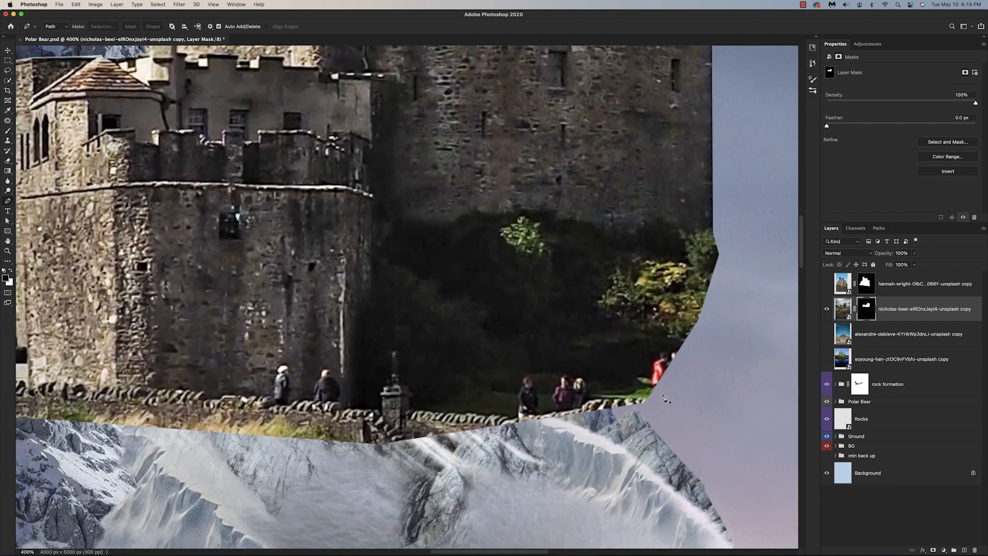
key(super+minus)
key(super+minus)
key(super+minus)
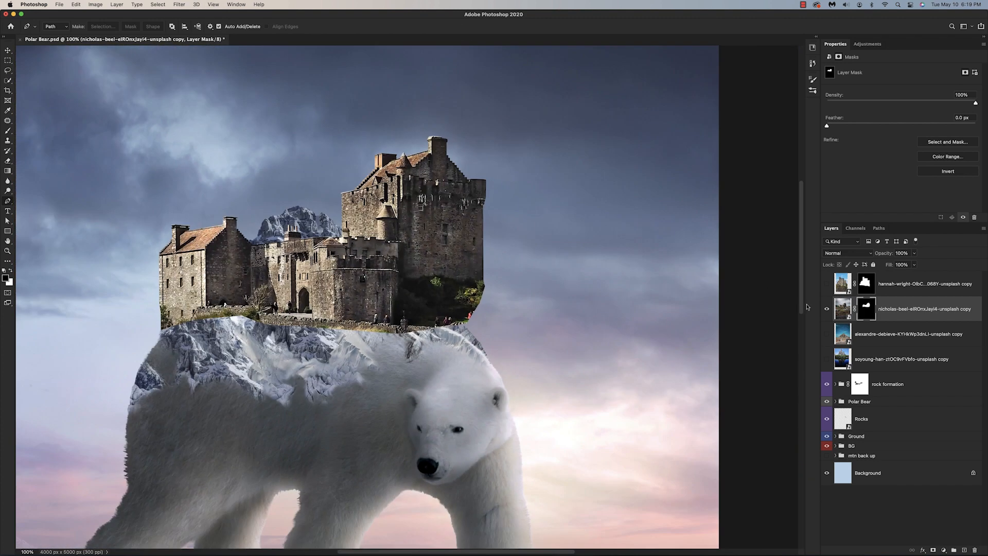
click(827, 309)
click(827, 334)
click(843, 334)
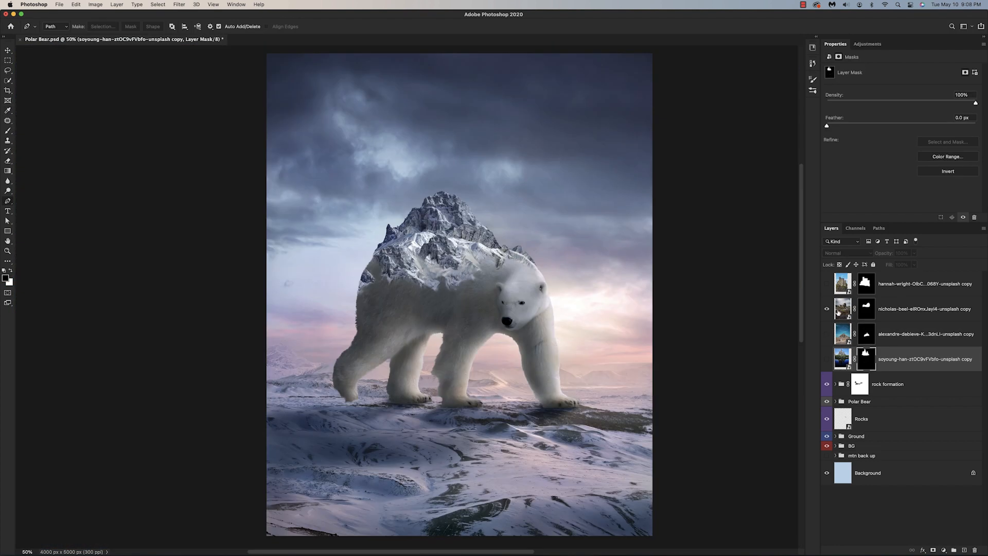
Show the red-roofed stone castle, flip it horizontally and scale it down onto the snowy ridge of the mountain
click(827, 309)
click(838, 312)
key(super+t)
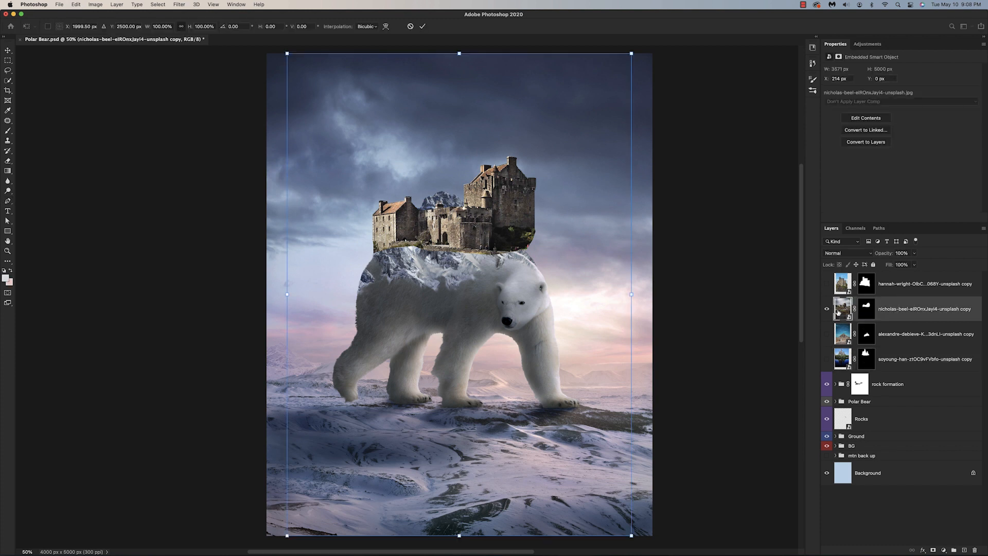
right_click(516, 186)
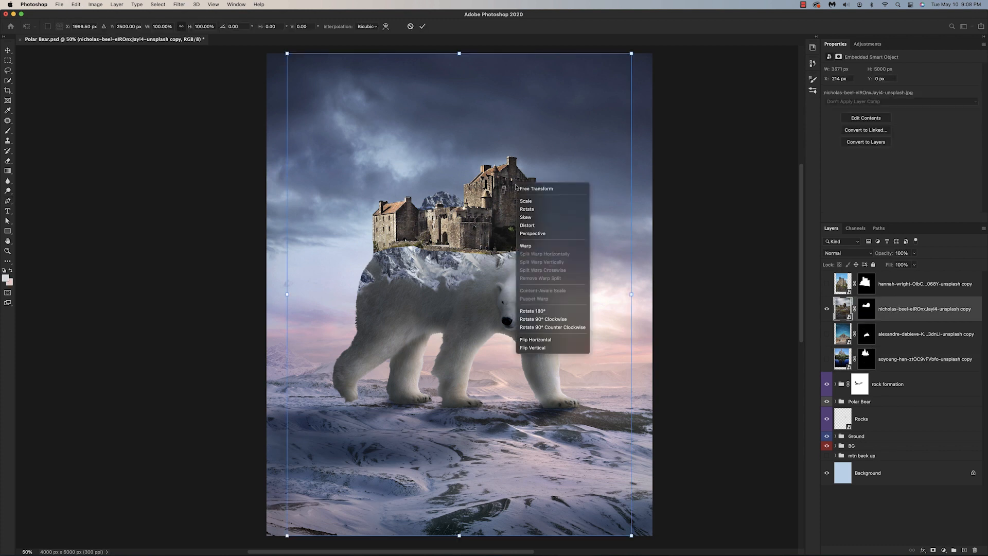
click(524, 341)
drag(631, 295, 520, 300)
drag(457, 264, 452, 232)
drag(529, 250, 529, 251)
drag(475, 232, 477, 237)
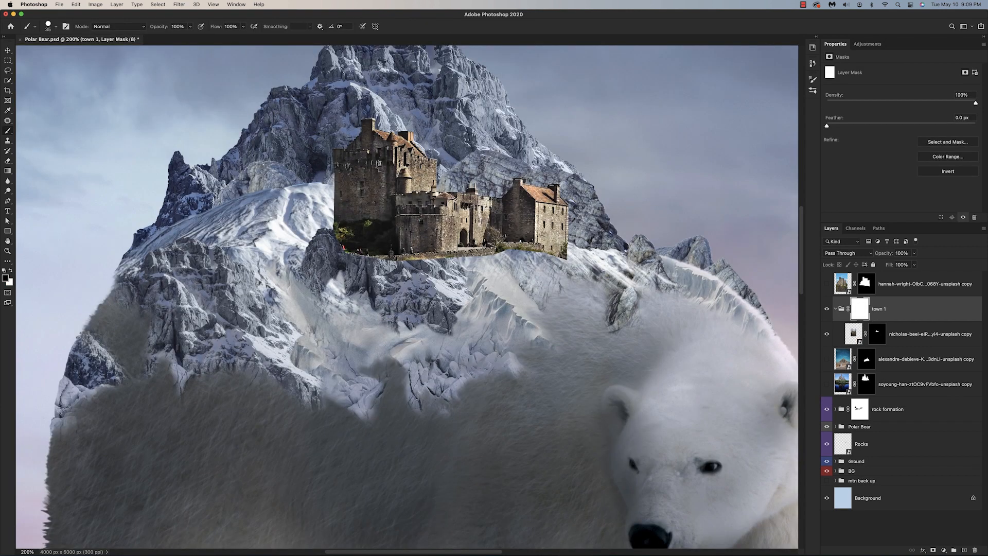
Paint the castle's grassy base off on the town 1 group mask and nudge the castle layer slightly upward
mouse_move(421, 254)
mouse_down()
mouse_move(346, 242)
mouse_move(382, 227)
mouse_move(343, 216)
mouse_move(371, 205)
mouse_move(391, 231)
mouse_move(428, 250)
mouse_up()
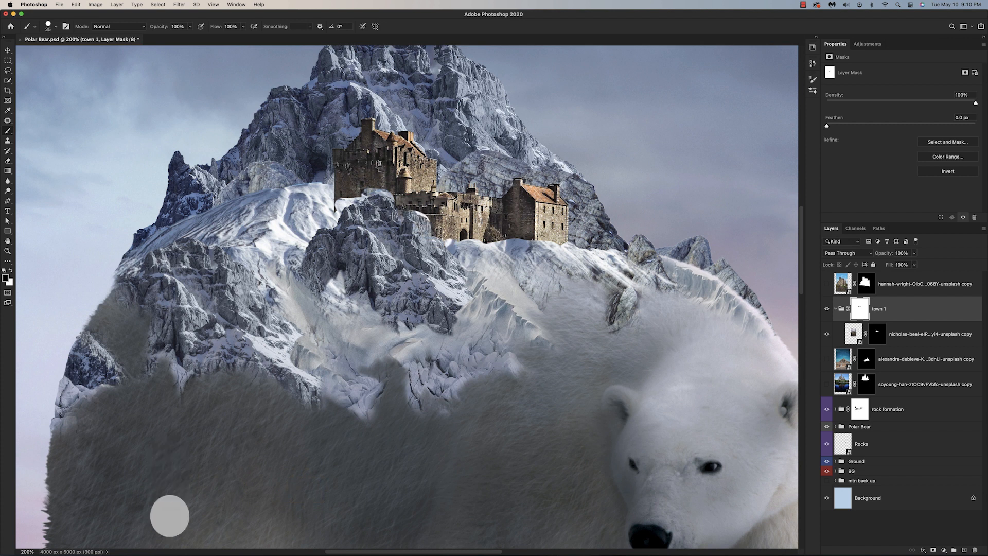
click(853, 333)
key(super+t)
key(Up)
key(Up)
key(Up)
key(Up)
key(Up)
key(Up)
key(Up)
key(Up)
key(Up)
key(Up)
key(Up)
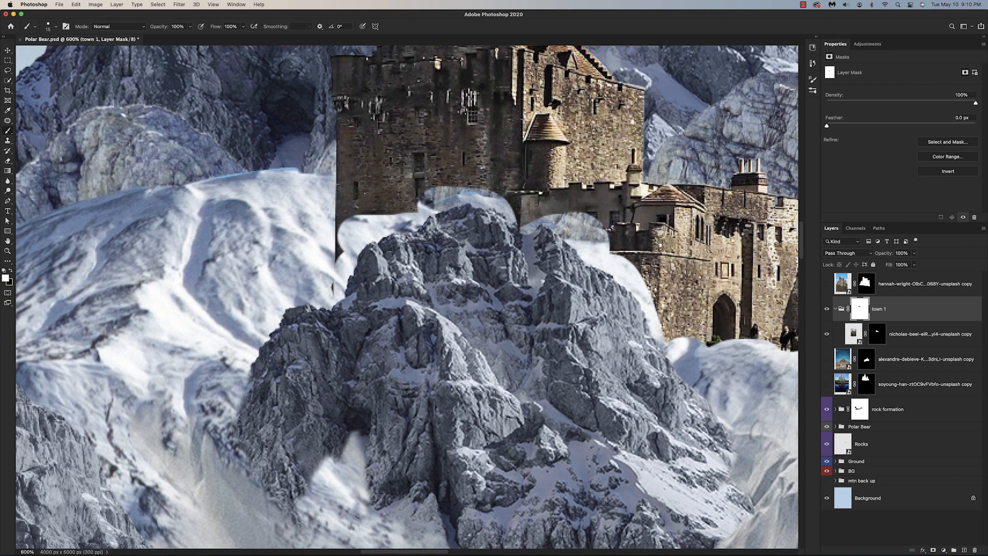
Refine the town 1 mask around the rocky peak so the castle's left walls sit directly behind the rock and snow
mouse_move(449, 189)
mouse_down()
mouse_move(420, 219)
mouse_move(371, 238)
mouse_move(340, 289)
mouse_move(348, 234)
mouse_move(478, 196)
mouse_move(509, 218)
mouse_move(582, 240)
mouse_move(646, 309)
mouse_move(579, 217)
mouse_up()
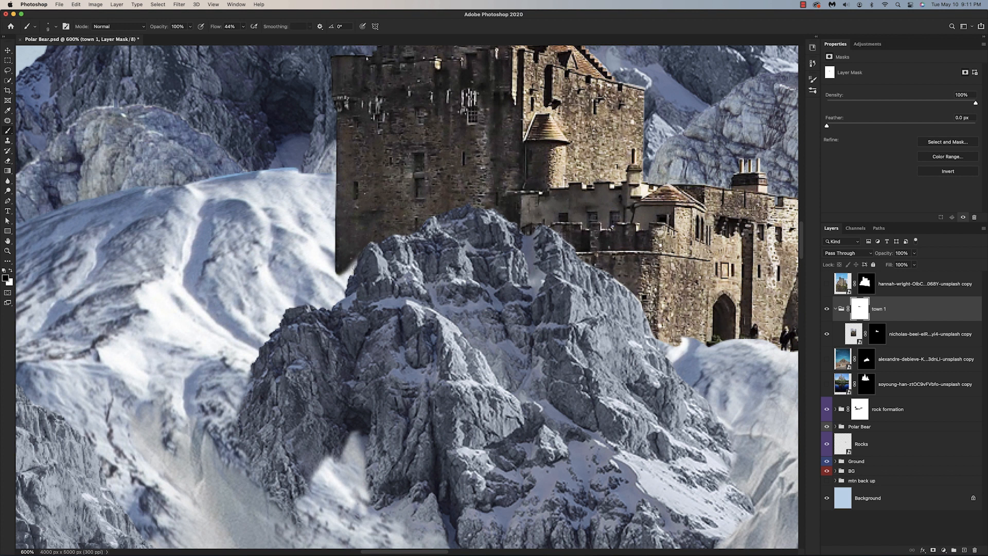
mouse_move(332, 271)
mouse_down()
mouse_move(344, 264)
mouse_move(337, 233)
mouse_move(347, 263)
mouse_move(356, 229)
mouse_up()
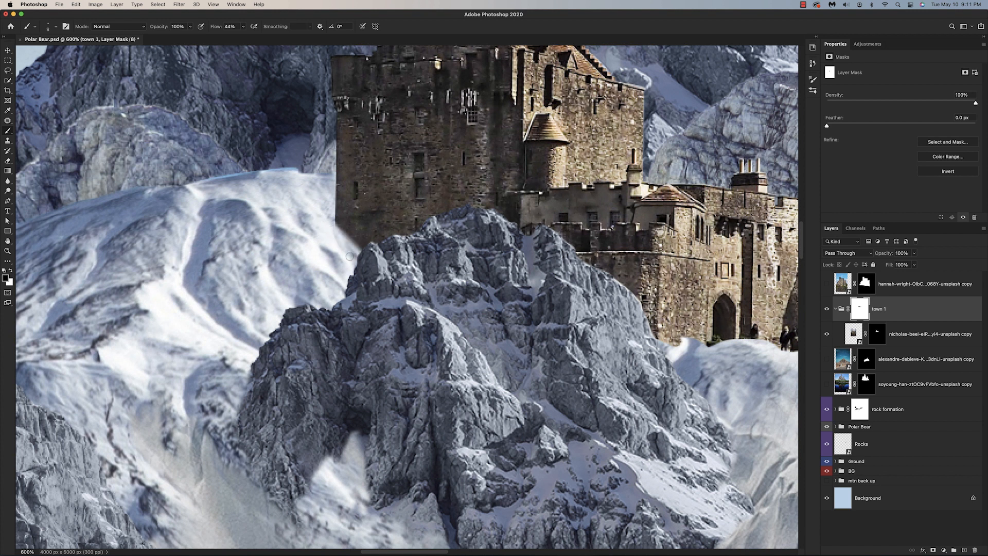
scroll(358, 282, down, 10)
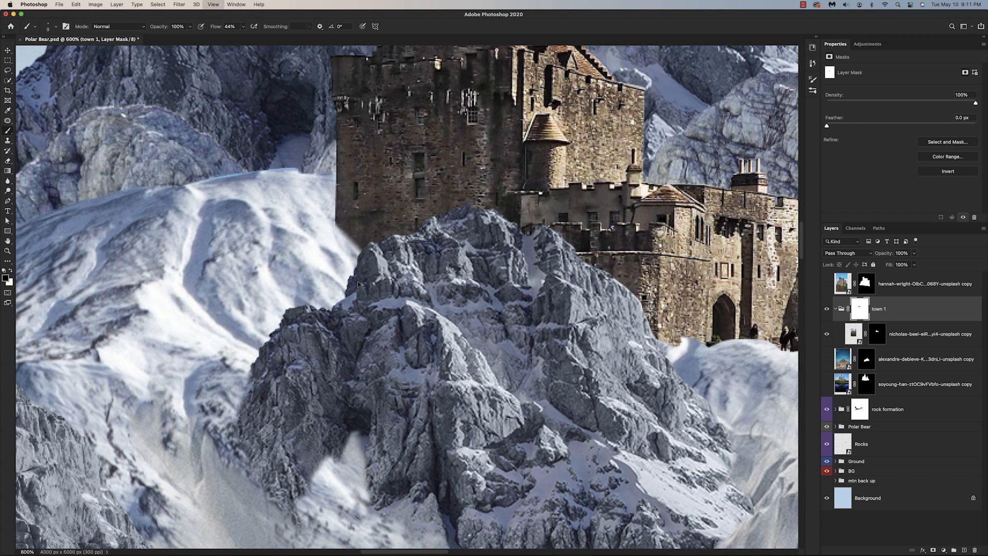
Paint the town 1 mask at 100% flow along the castle's lower right walls to settle them into the snow
mouse_move(455, 340)
mouse_down()
mouse_move(569, 321)
mouse_move(648, 333)
mouse_up()
click(52, 26)
key(shift+0)
mouse_move(633, 351)
mouse_down()
mouse_move(631, 289)
mouse_move(589, 337)
mouse_move(497, 328)
mouse_move(448, 307)
mouse_move(381, 326)
mouse_move(327, 324)
mouse_move(301, 308)
mouse_up()
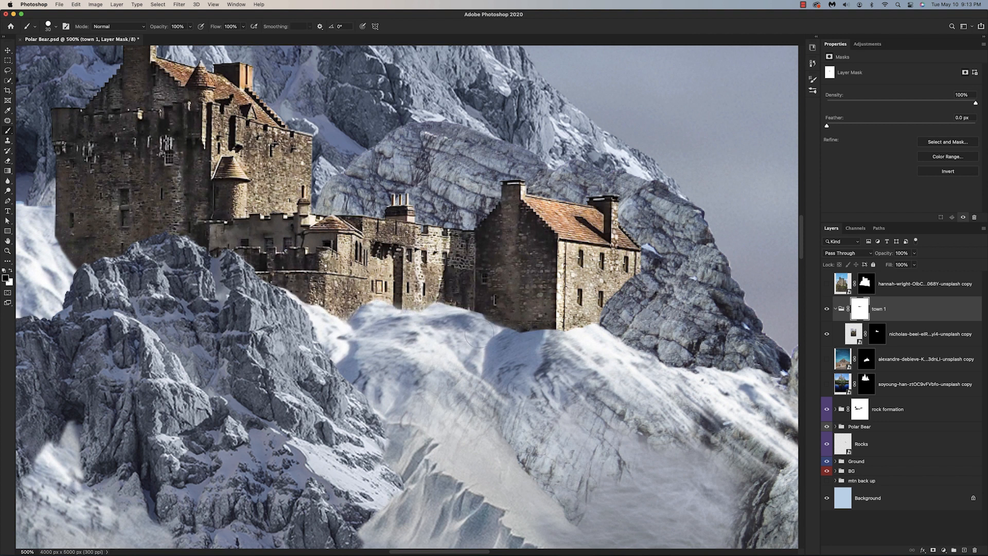
scroll(491, 363, down, 5)
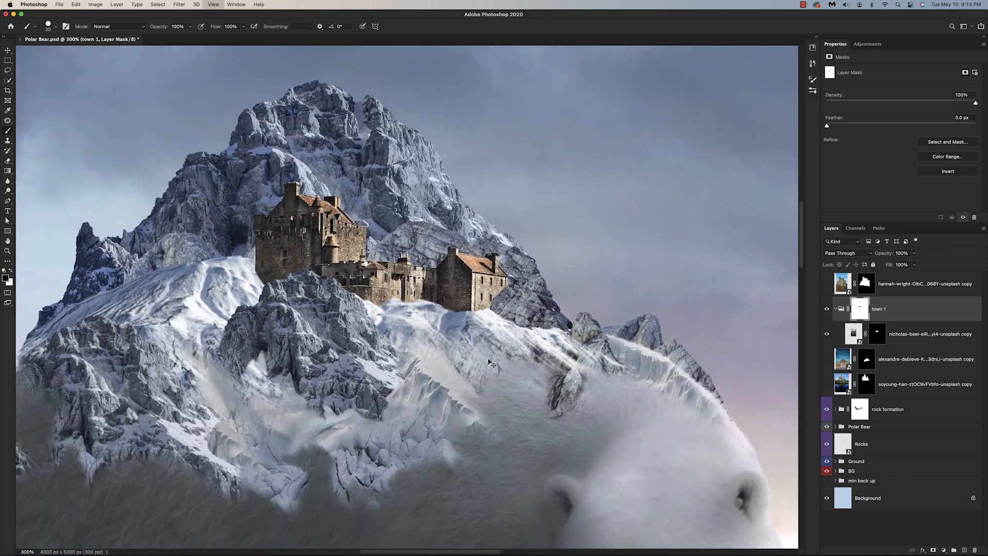
key(super+minus)
key(super+minus)
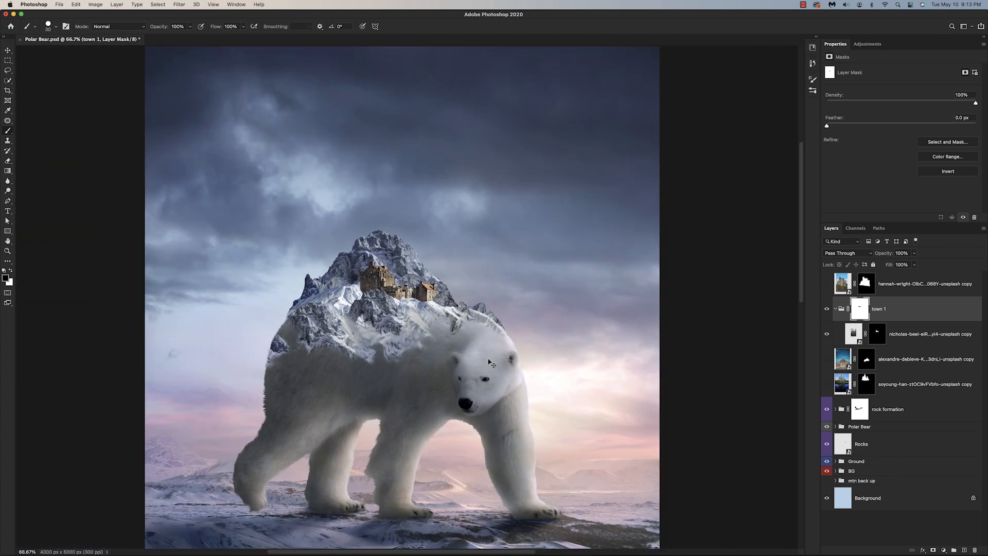
key(super+1)
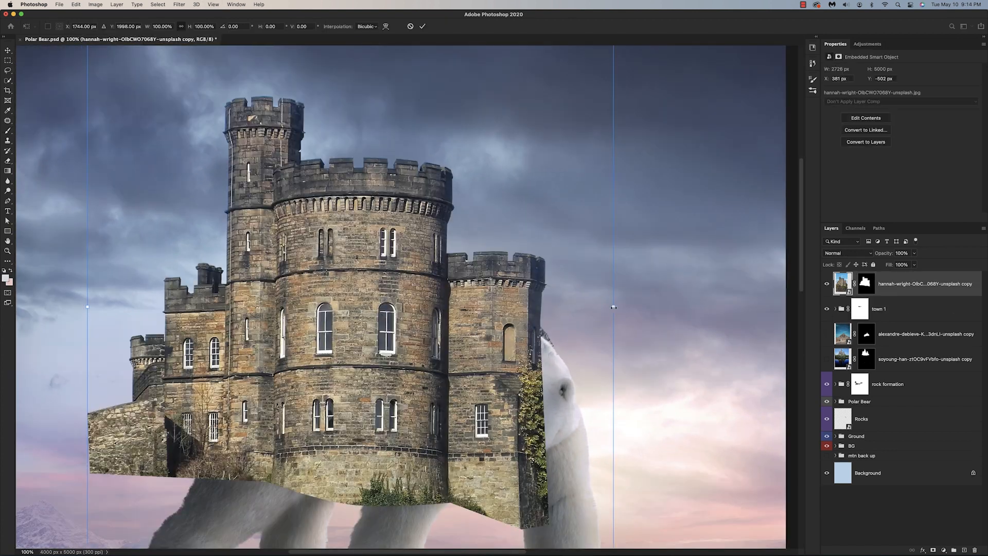
Scale the round-tower castle down to about 512 px wide beneath the town 1 group, and turn on the CMYK proof view
mouse_move(611, 306)
mouse_down()
mouse_move(453, 289)
mouse_move(400, 295)
mouse_up()
drag(906, 284, 896, 315)
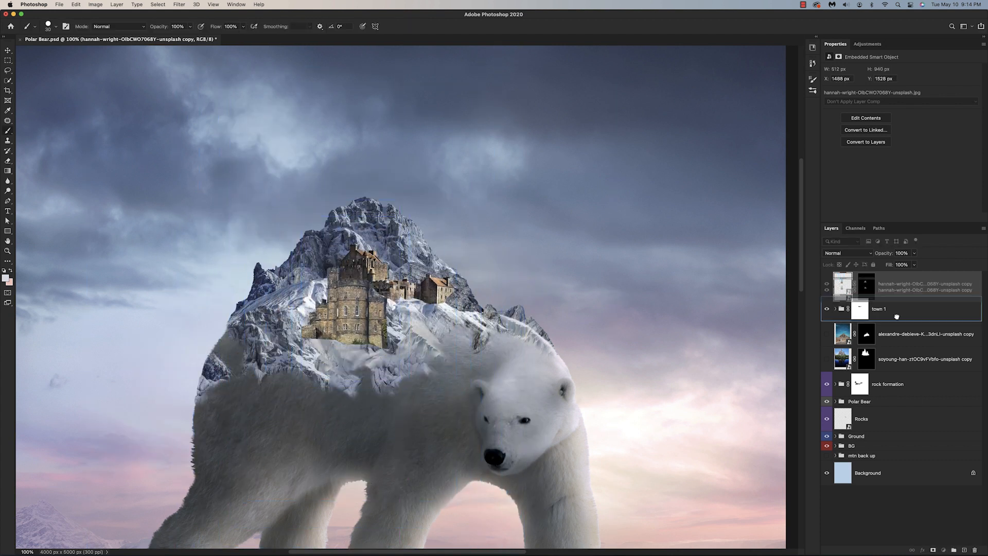
key(super+y)
Scale the round-tower castle to about 301 px wide, flip it horizontally and place it behind the town 1 castle's right half
key(super+t)
drag(383, 309, 415, 279)
drag(346, 169, 372, 218)
right_click(413, 271)
click(432, 429)
drag(415, 270, 404, 248)
drag(450, 273, 416, 260)
drag(439, 197, 424, 224)
key(Return)
key(b)
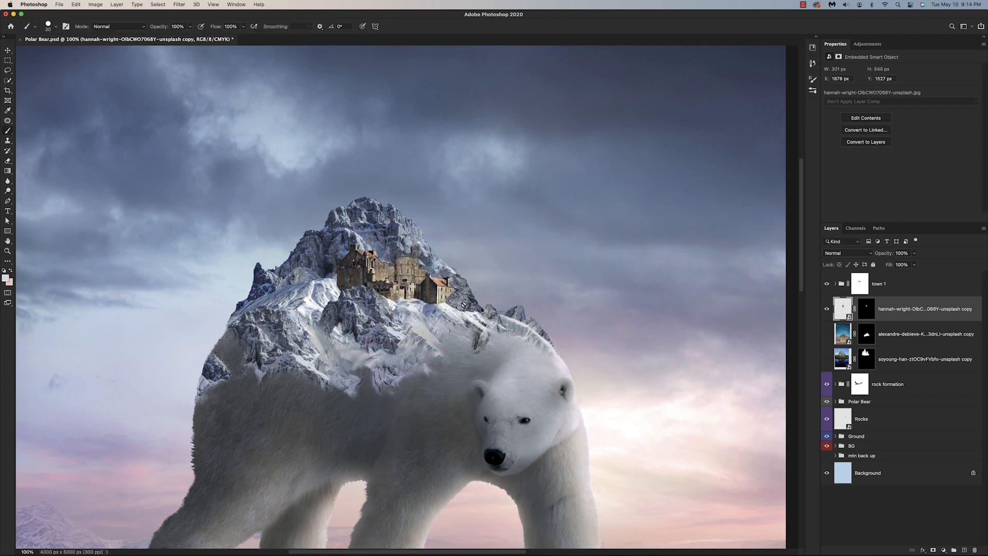
Rename the round-tower castle layer to "back castle 1"
double_click(886, 319)
text(back castle 1)
key(Return)
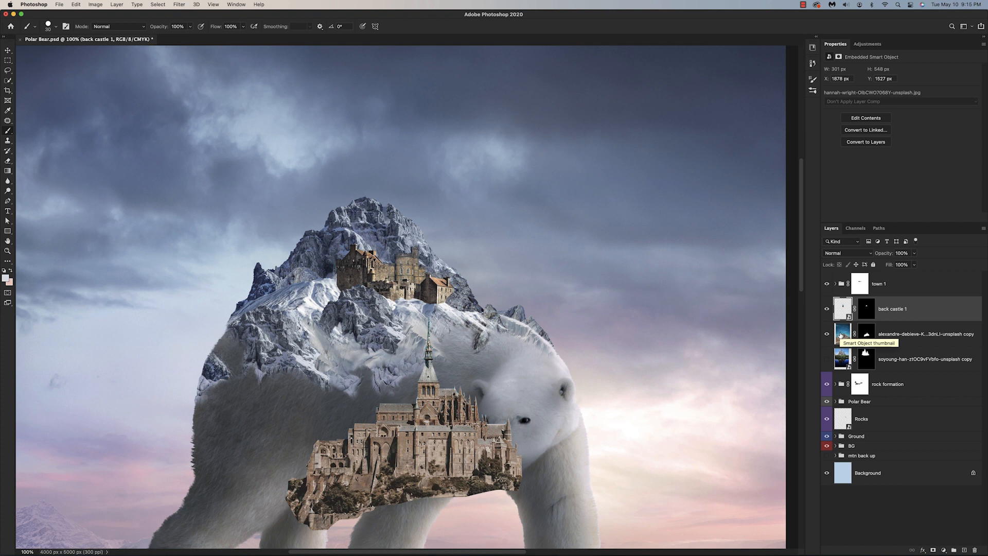
Scale the spired abbey down and fit it behind the town 1 castle, between its tall left block and right-hand house
click(839, 336)
key(ctrl+t)
drag(723, 404, 532, 410)
drag(420, 427, 397, 253)
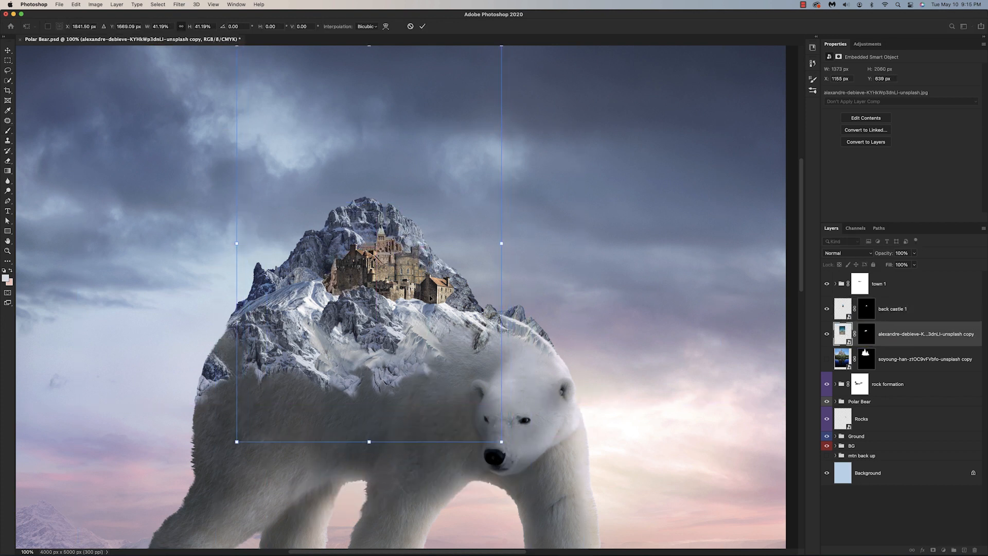
drag(242, 435, 262, 412)
drag(407, 239, 445, 237)
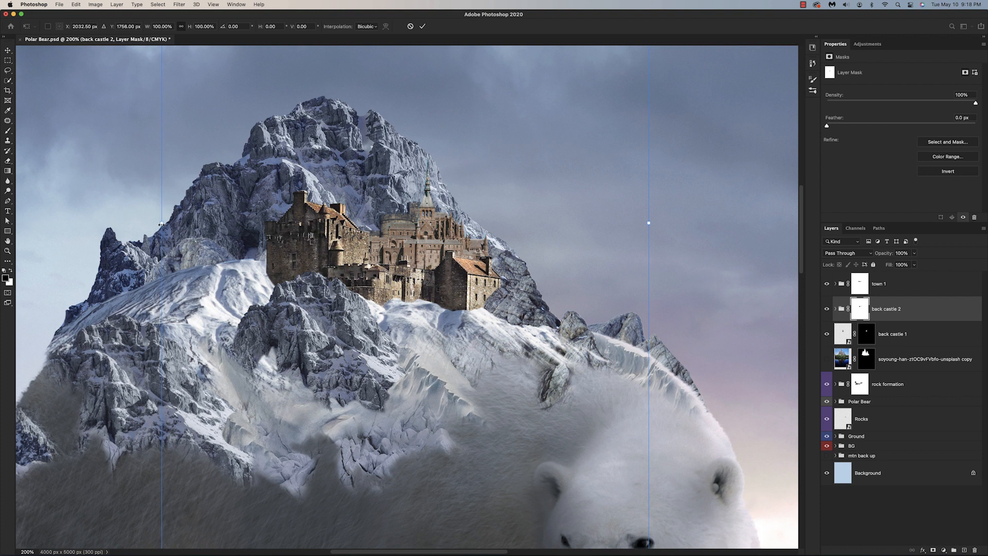
drag(162, 224, 126, 230)
drag(421, 252, 397, 241)
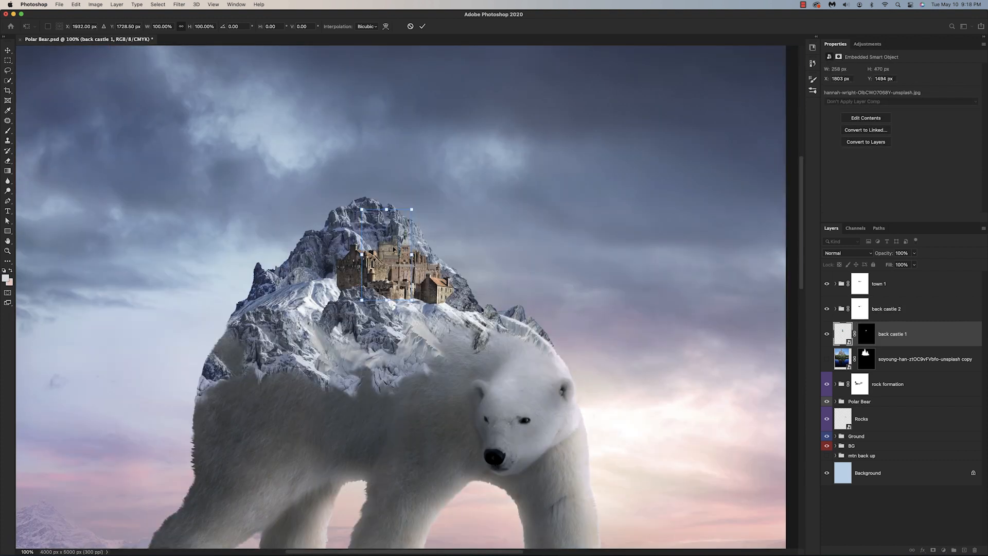
Move back castle 1 behind the left block of the town, then duplicate it and position the copy
drag(432, 259, 375, 240)
key(Return)
key(super+j)
key(super+t)
drag(402, 194, 403, 196)
key(Return)
key(b)
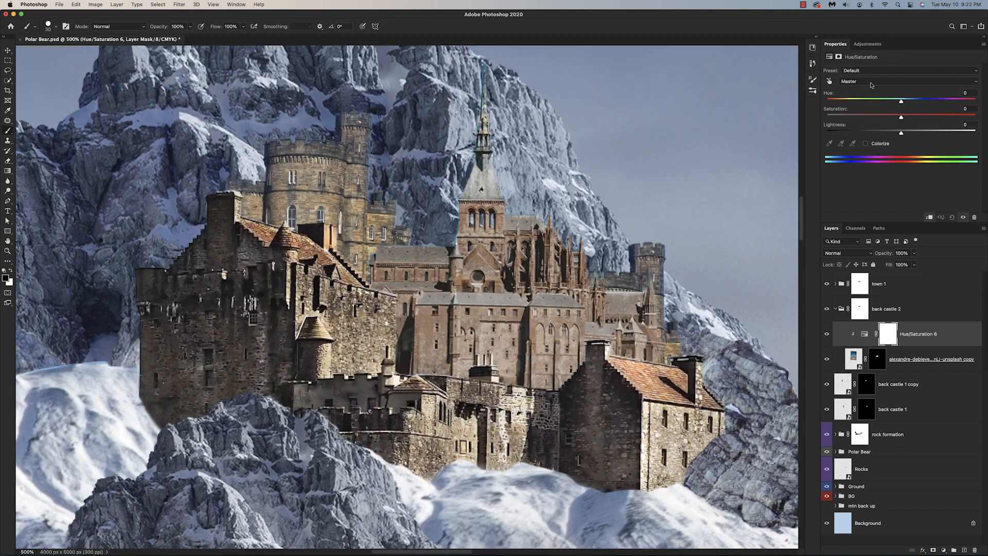
Remove the saturation of the spire's green-blue tones in the Hue/Saturation adjustment clipped to the abbey
click(906, 81)
click(902, 111)
drag(901, 117, 676, 158)
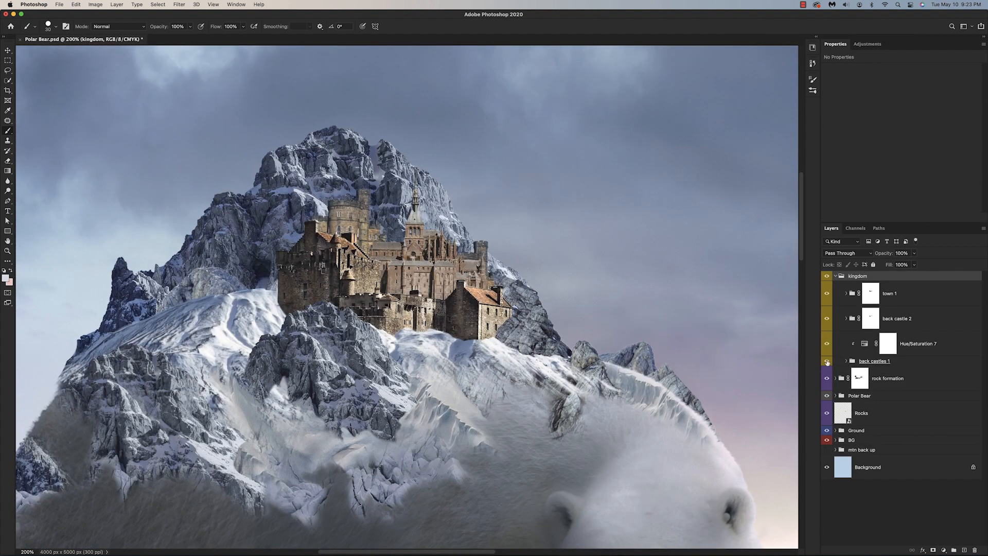
Clip a Hue/Saturation adjustment with saturation -49 to the abbey inside the back castle 2 group
click(845, 319)
click(846, 319)
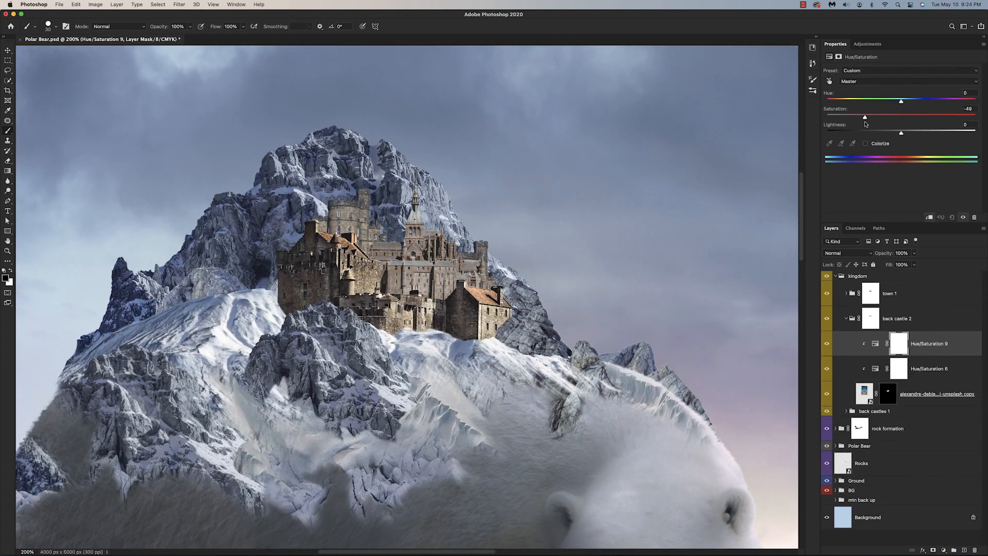
alt+click(863, 354)
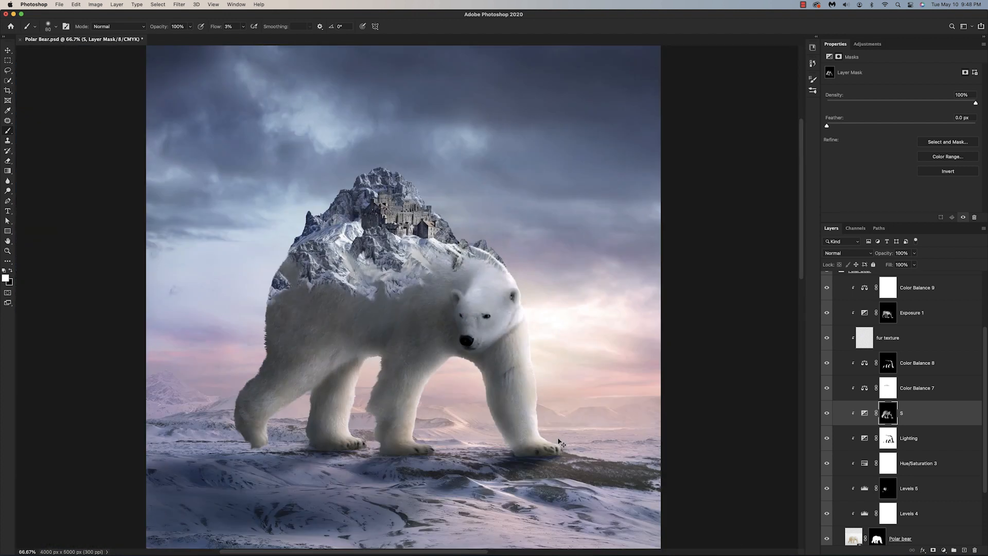
Paint the S exposure adjustment's mask with a larger soft brush to shade the bear's flank and shoulder below the mountain
key(x)
key(super+1)
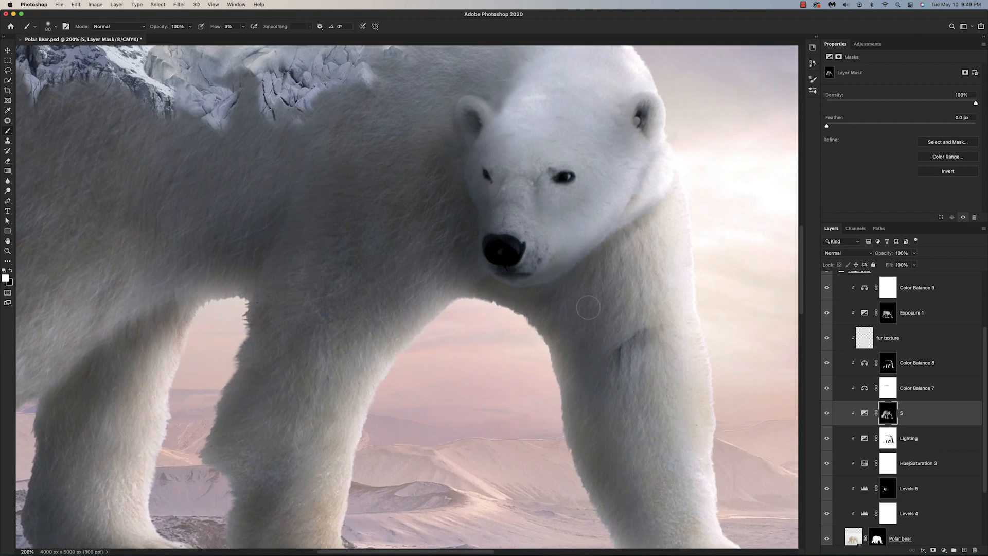
scroll(597, 353, down, 3)
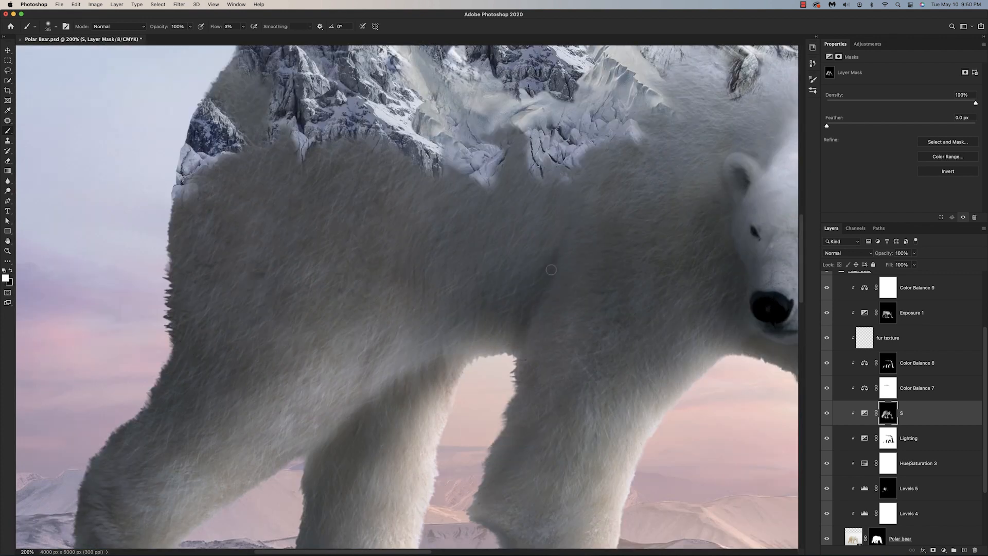
key(bracketright)
key(bracketright)
key(bracketright)
key(bracketright)
click(468, 356)
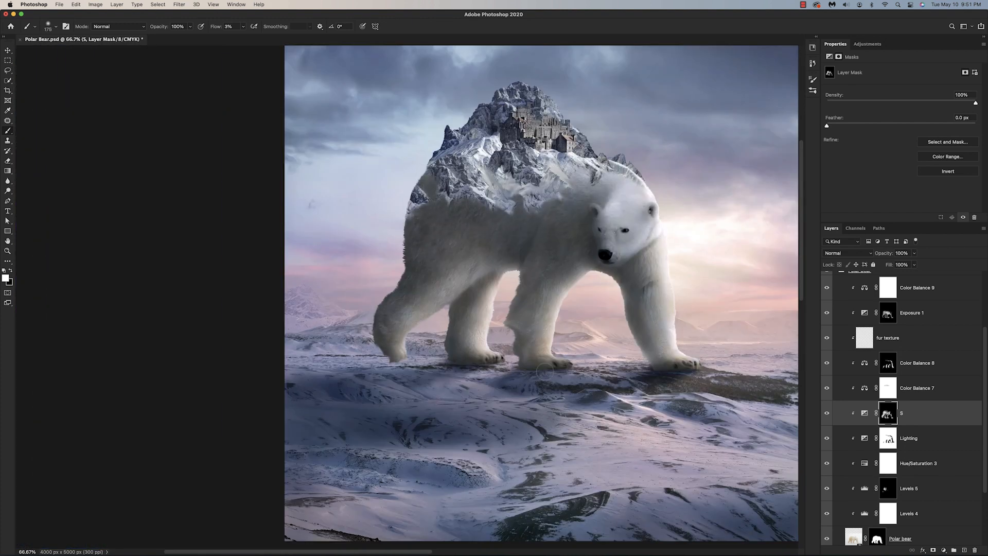
drag(579, 193, 615, 177)
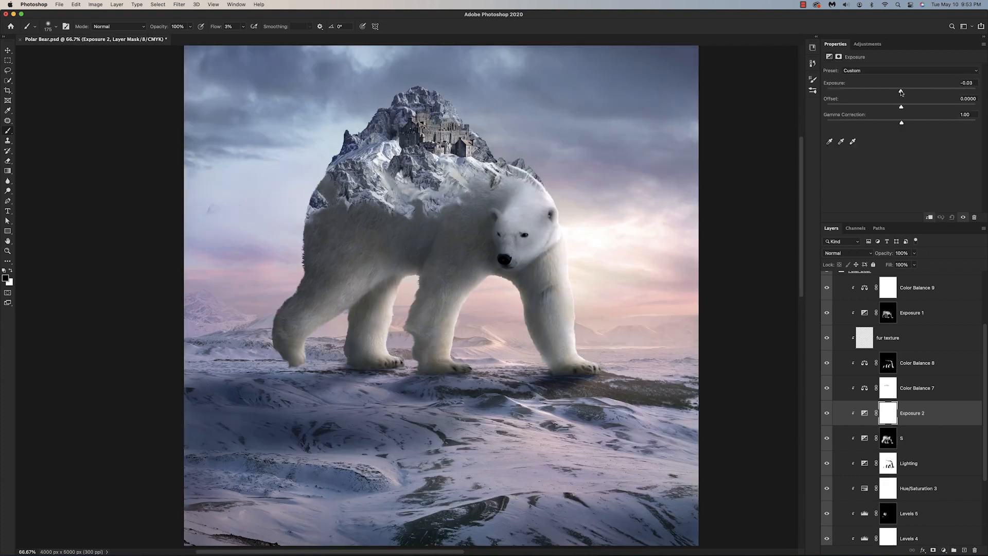
Set the new clipped Exposure adjustment to -1.55, name it S 2, invert its mask and paint shadow under the rocks and across the neck
drag(900, 91, 884, 91)
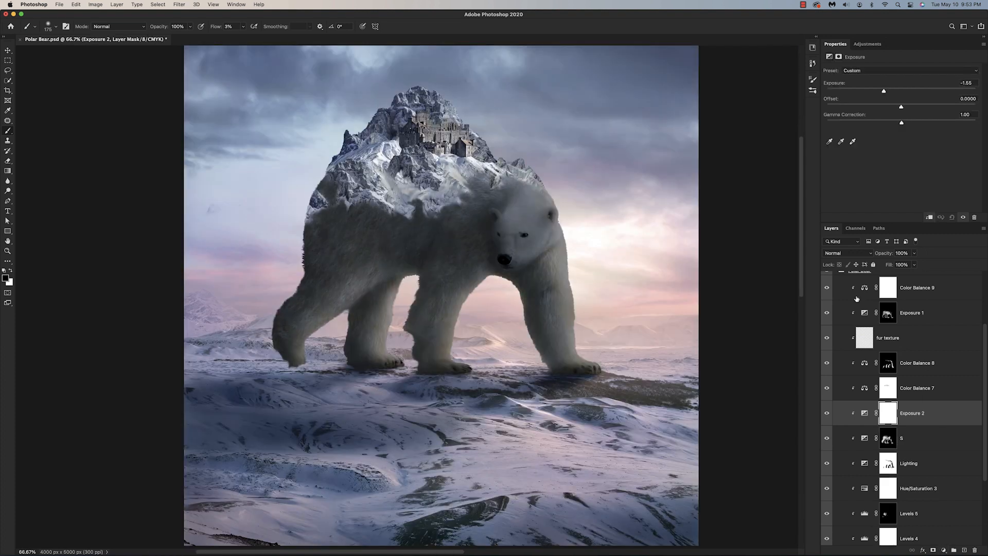
key(super+plus)
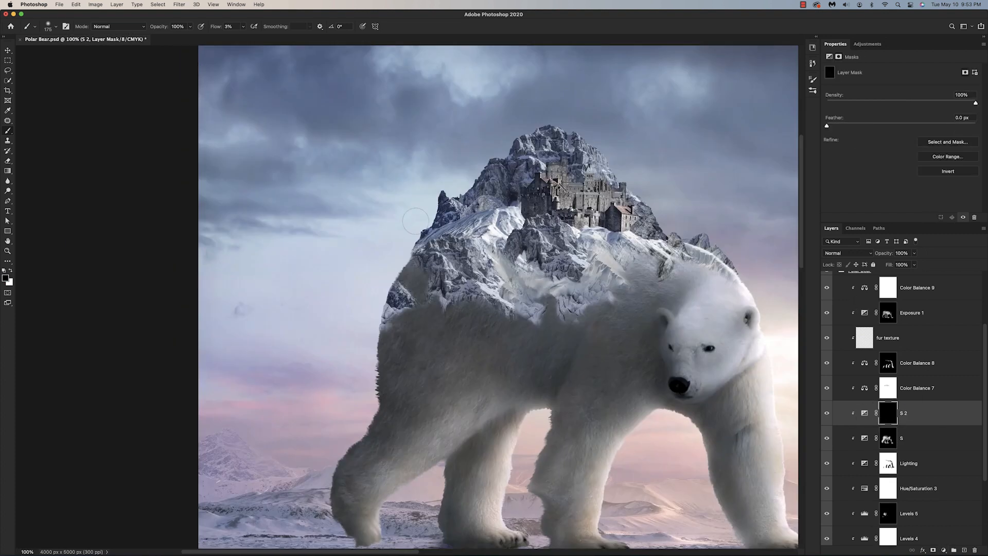
key(x)
drag(412, 288, 415, 301)
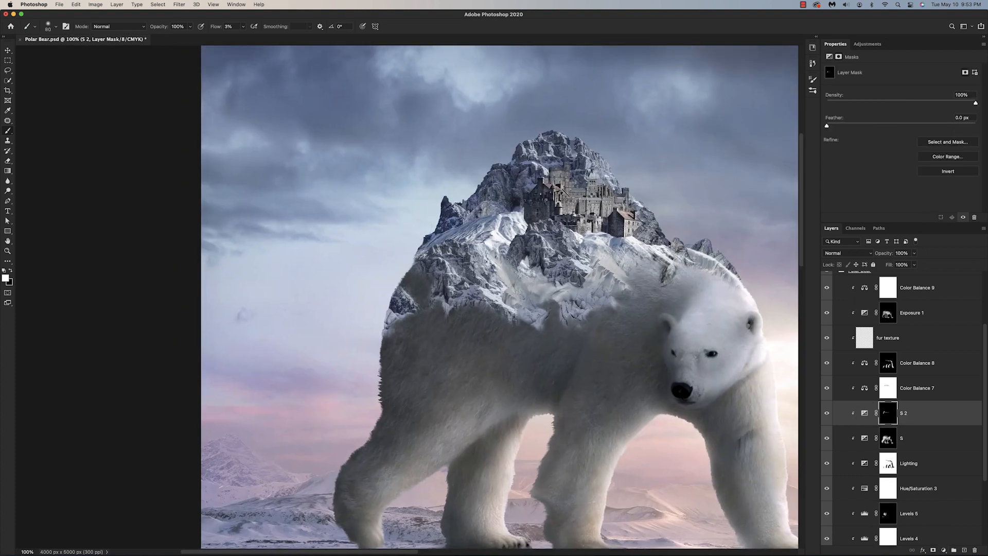
drag(630, 276, 731, 301)
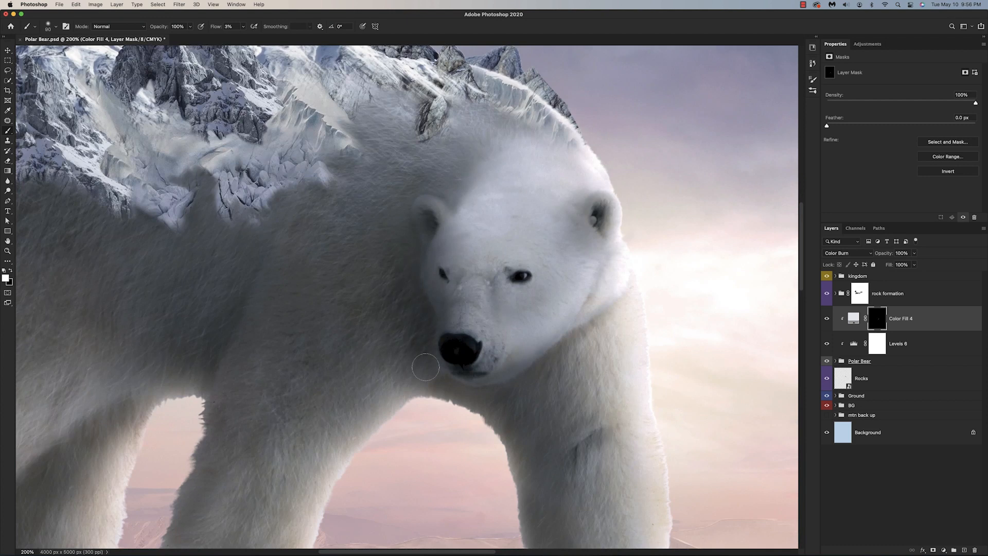
Paint the mask of the clipped Color Burn layer Color Fill 4 to deepen the shading on the bear's chest and body
scroll(409, 341, left, 5)
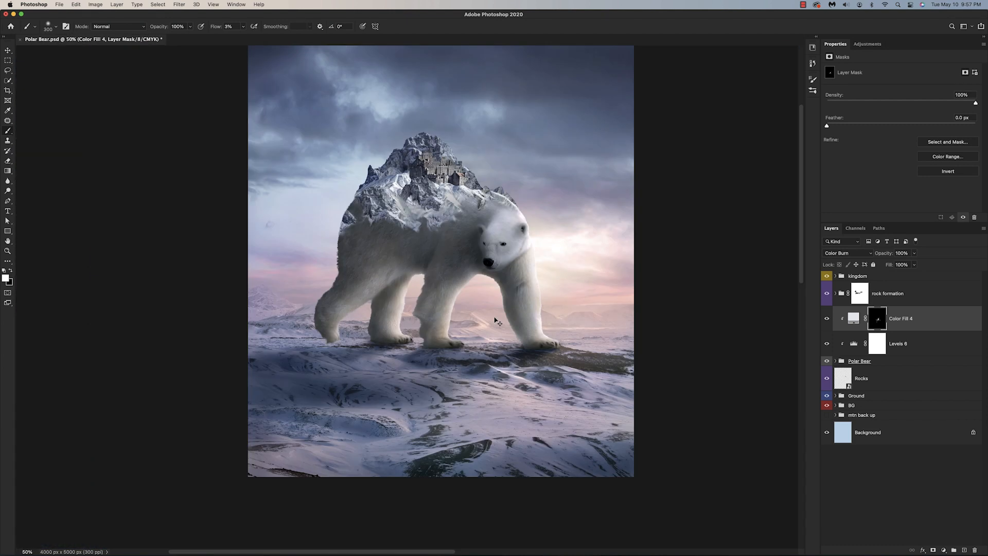
key(super+equal)
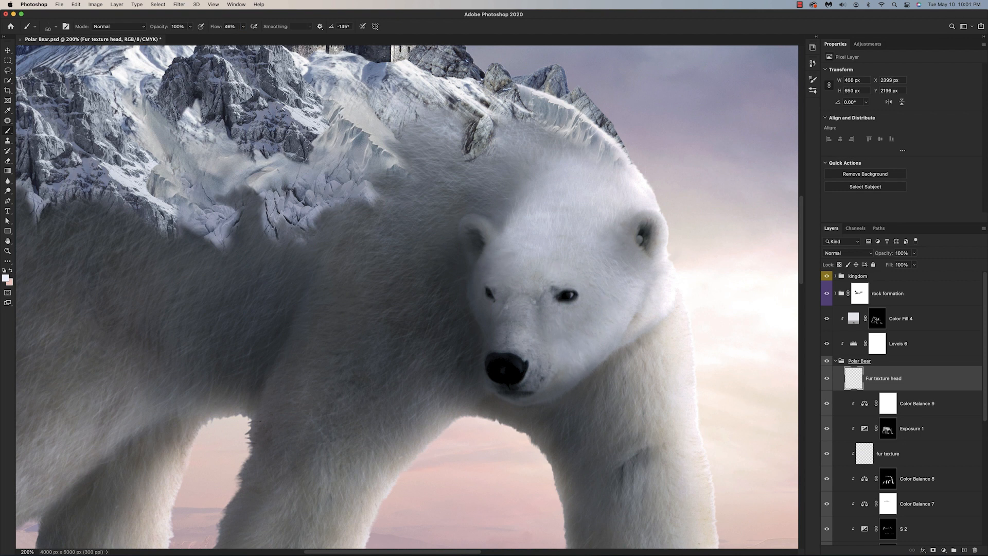
Paint fine fur strokes over the bear's cheek, face and crown on the Fur texture head layer
drag(661, 331, 634, 379)
drag(526, 327, 531, 357)
drag(553, 353, 560, 377)
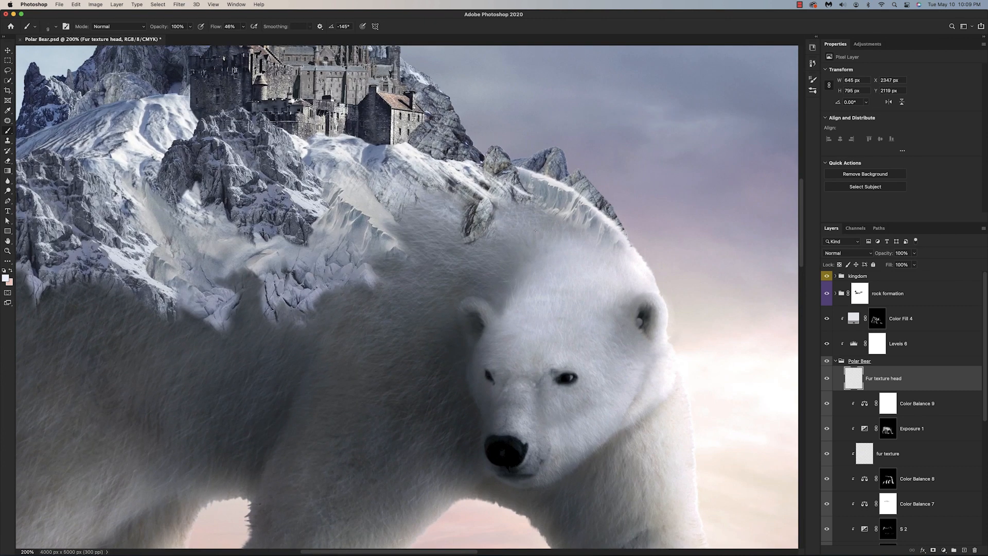
drag(530, 216, 597, 255)
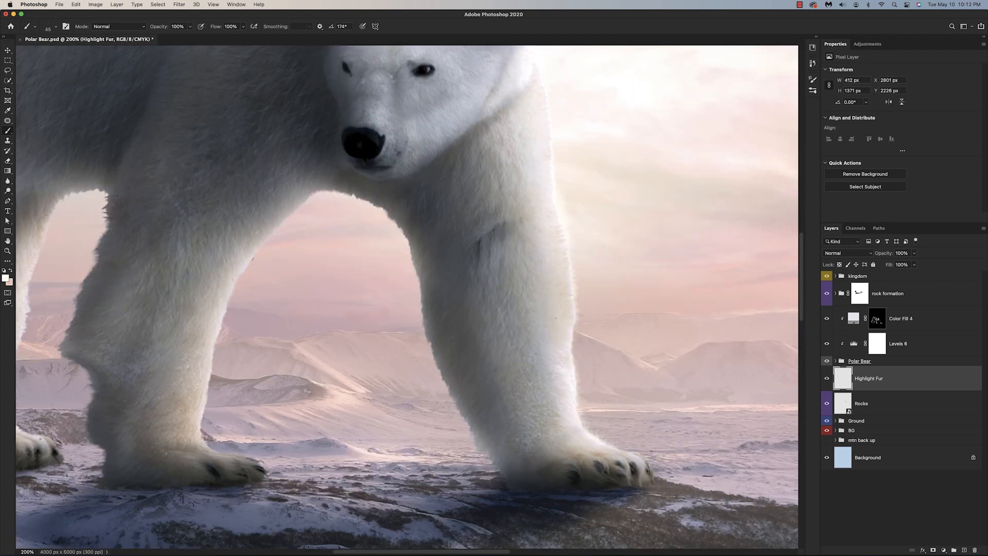
Paint bright fur strokes along the leg edges on the Highlight Fur layer beneath the Polar Bear group, and give it a layer mask
drag(253, 257, 215, 333)
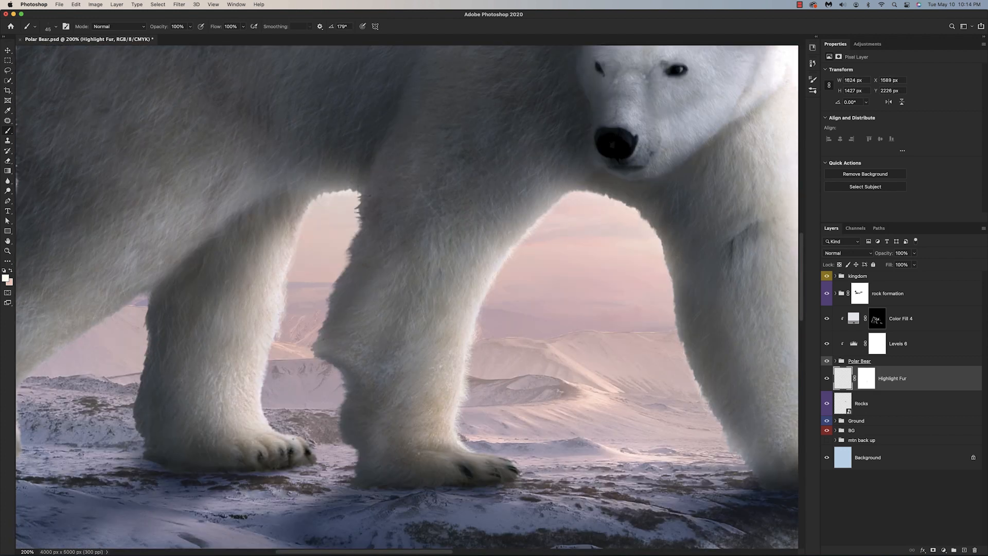
scroll(407, 297, left, 5)
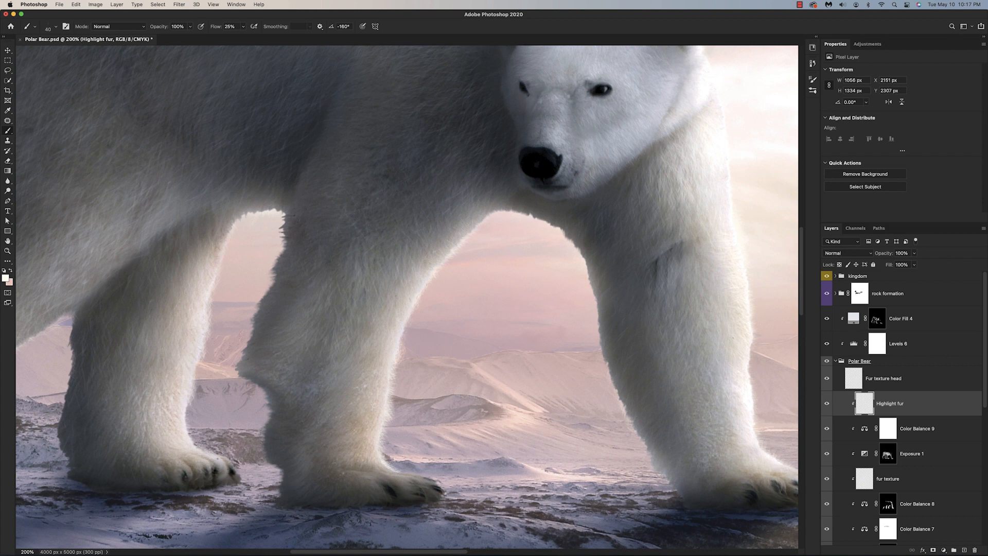
Paint light fur strokes along the legs and belly on the clipped Highlight fur layer inside the Polar Bear group
drag(407, 288, 363, 452)
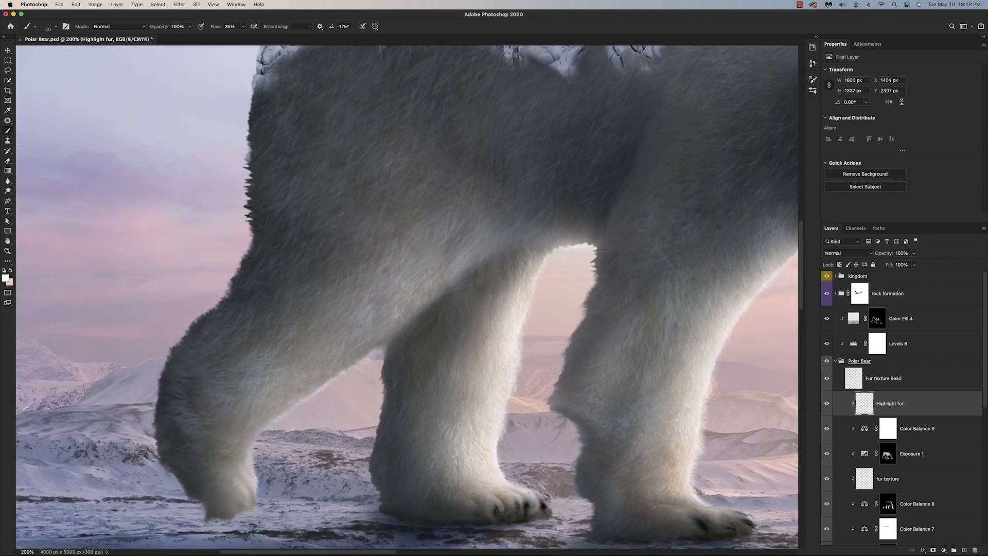
mouse_move(373, 340)
mouse_down()
mouse_move(281, 412)
mouse_move(322, 379)
mouse_up()
drag(512, 238, 435, 268)
mouse_move(262, 400)
mouse_down()
mouse_move(234, 443)
mouse_move(229, 510)
mouse_up()
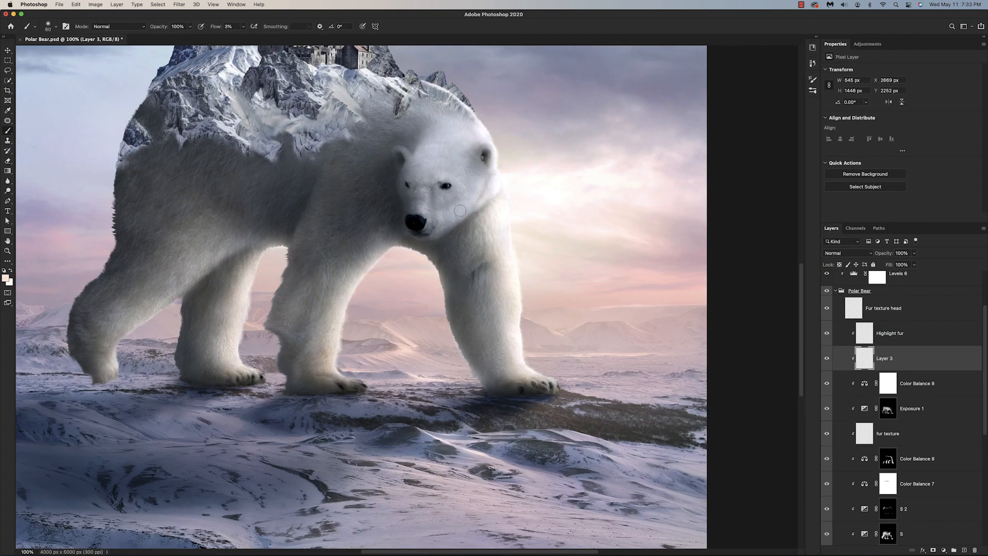
Brush soft light at 3% flow onto the bear's cheek, inner legs and paw on the clipped Layer 3
key(bracketright)
drag(460, 210, 464, 198)
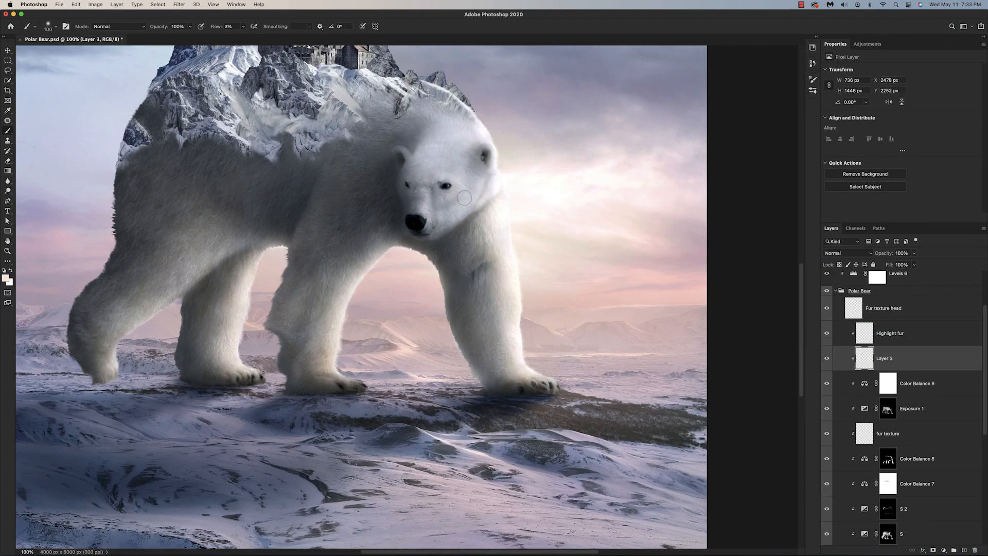
drag(383, 253, 338, 315)
drag(334, 375, 347, 379)
drag(232, 296, 252, 260)
drag(170, 293, 206, 231)
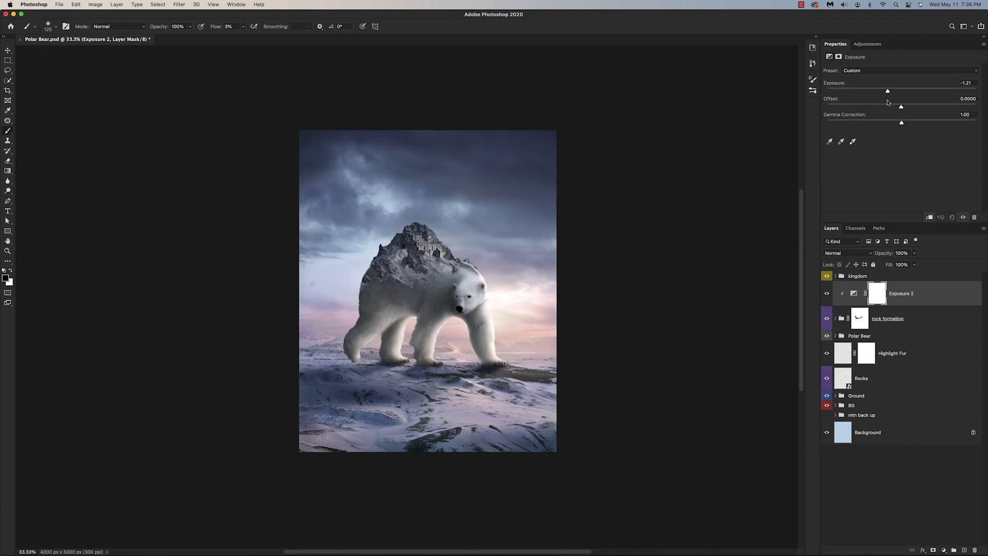
Clip a Color Balance adjustment with midtones cyan-red -7 to the Rocks layer, and group it with its adjustments as Rocks
key(super+equal)
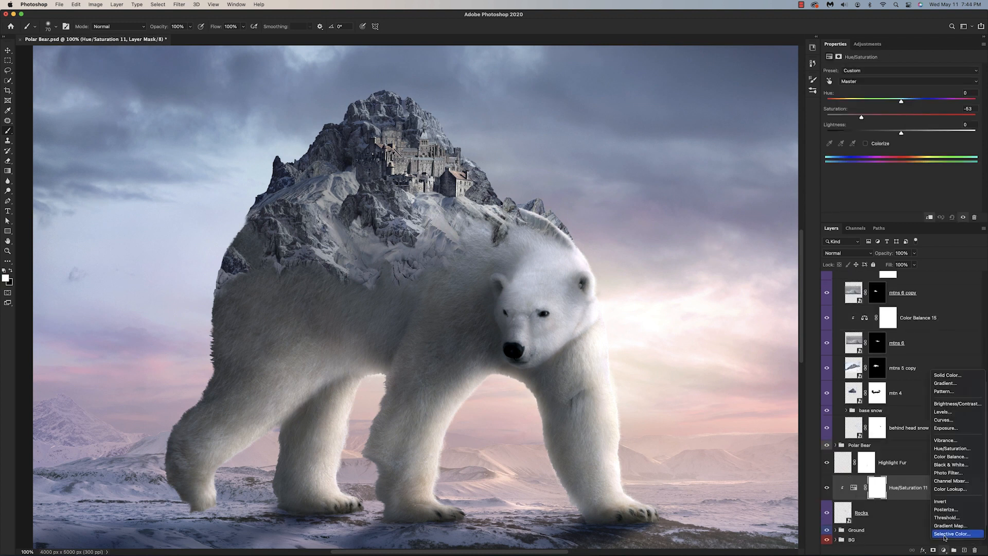
drag(891, 118, 904, 122)
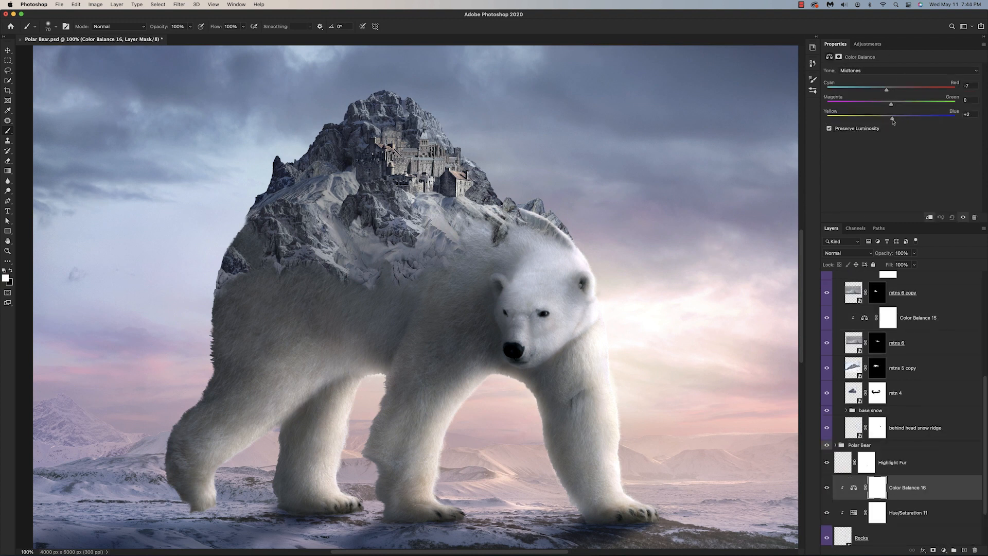
click(913, 534)
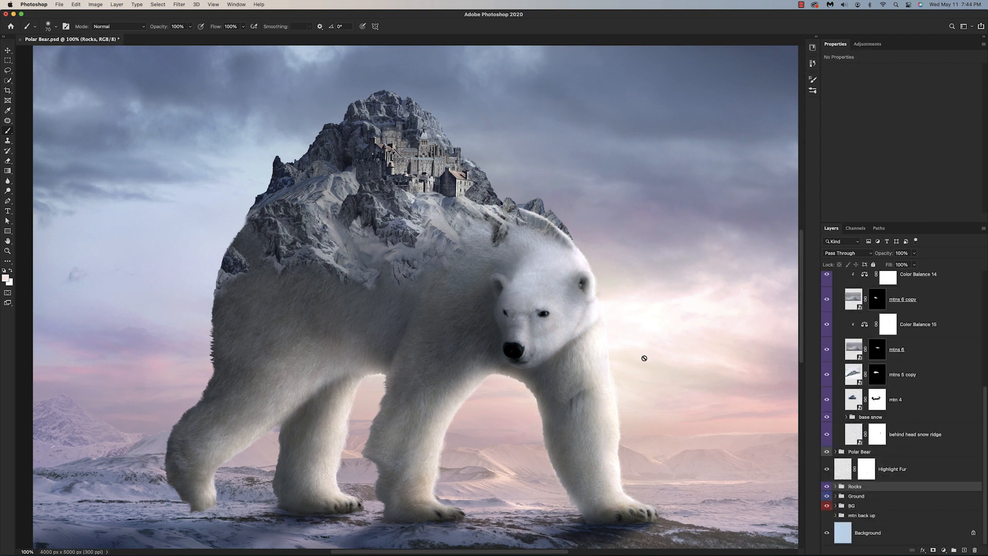
Paint the Exposure 4 mask at 4% flow to shade the snowy slope and rocks below the castle's left block
scroll(645, 358, up, 2)
scroll(645, 358, left, 3)
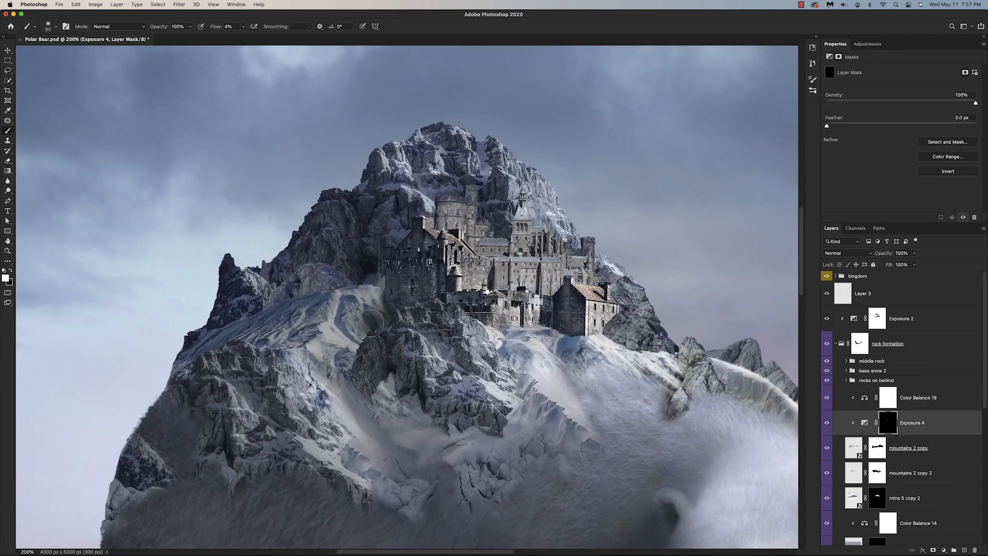
drag(370, 323, 335, 354)
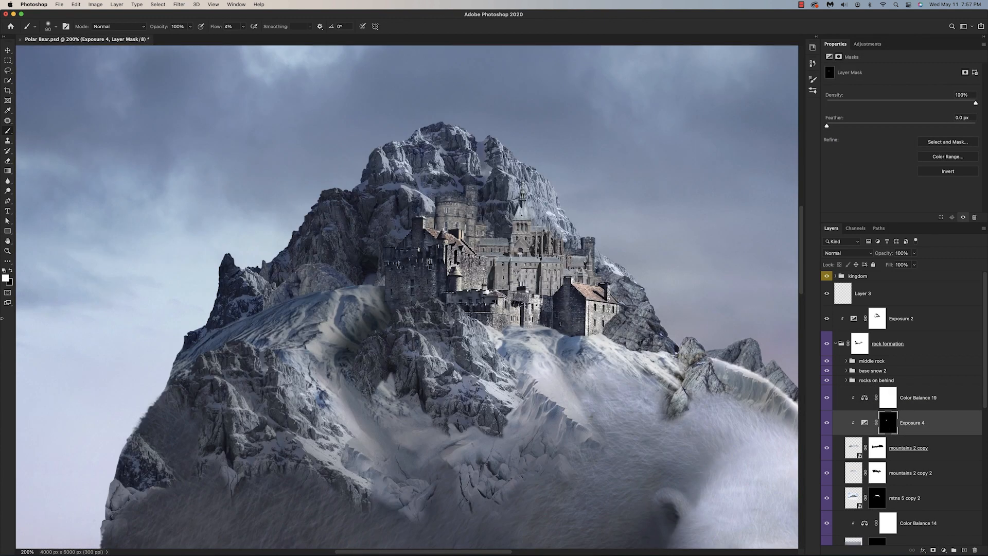
drag(186, 356, 235, 364)
Mask out part of the Color Balance 19 adjustment over the mountain's left slope with a black brush at 35% flow
key(alt+bracketright)
key(x)
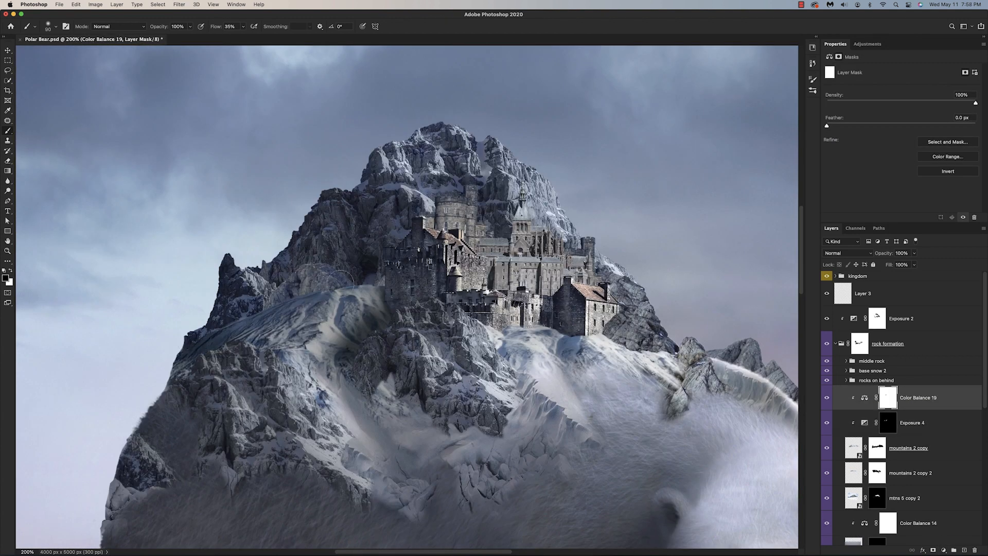
right_click(339, 278)
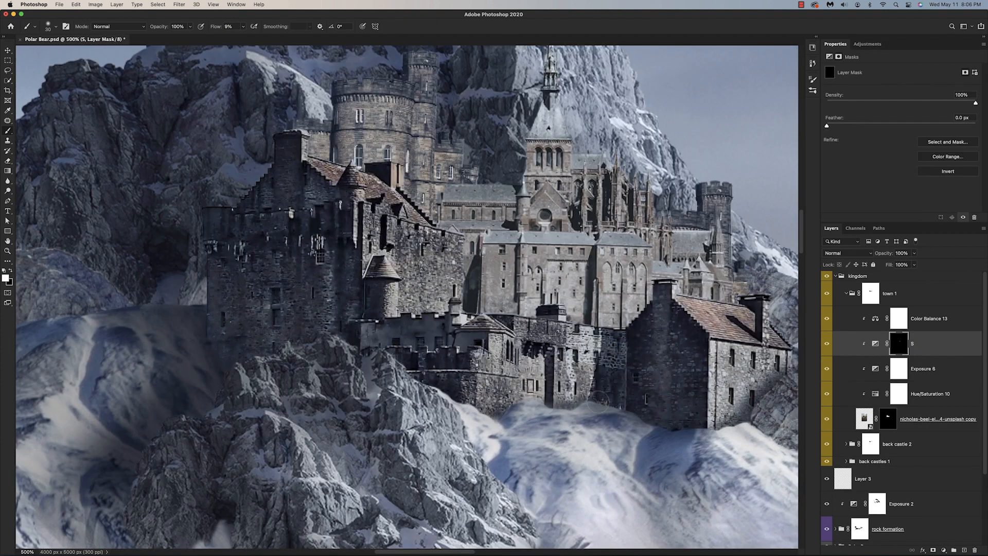
Paint shadows on the town 1 castle walls through the mask of its S exposure adjustment, using a smaller brush
key(super+minus)
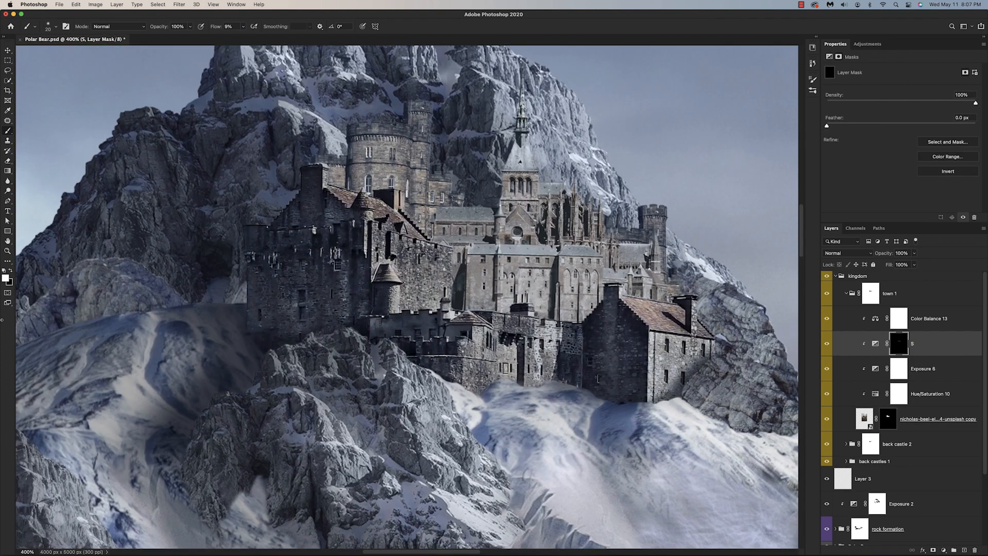
key(bracketleft)
key(bracketleft)
key(bracketleft)
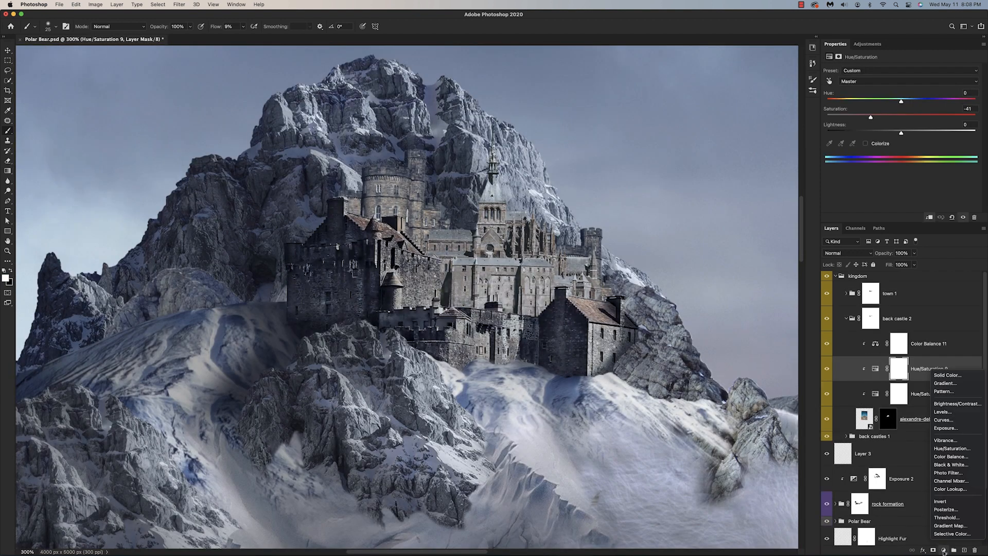
Darken the back castle 2 abbey with a clipped Levels adjustment, and paint deeper shadows on it through the S Levels mask
drag(929, 150, 938, 153)
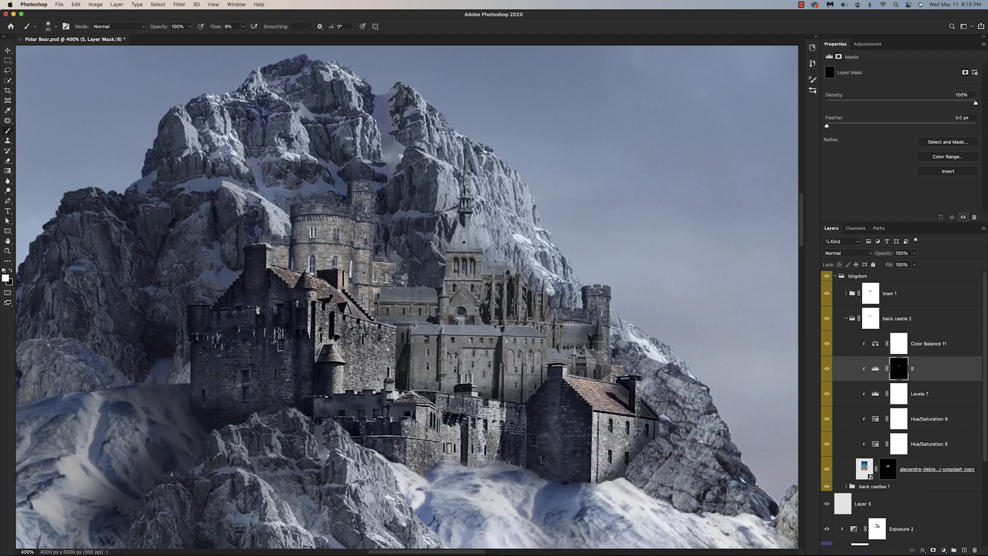
drag(546, 369, 434, 391)
drag(553, 344, 393, 312)
key(super+minus)
key(super+minus)
key(x)
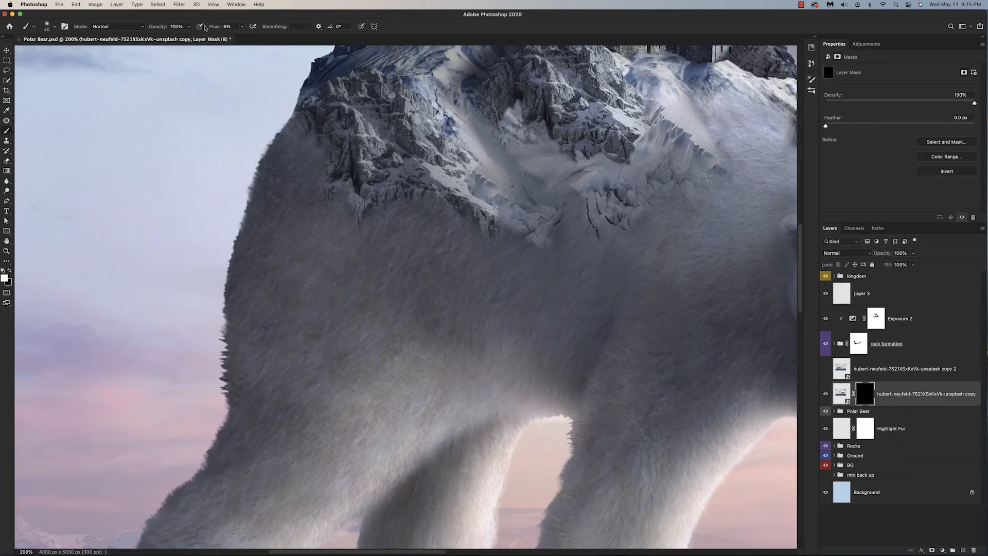
Paint the mask of the first hubert-neufeld snow copy with a larger brush to blend snow along the bear's flank below the rocks
key(bracketright)
key(bracketright)
key(bracketright)
key(bracketright)
key(bracketright)
mouse_move(381, 217)
mouse_down()
mouse_move(553, 266)
mouse_move(308, 170)
mouse_move(479, 239)
mouse_move(618, 257)
mouse_up()
key(x)
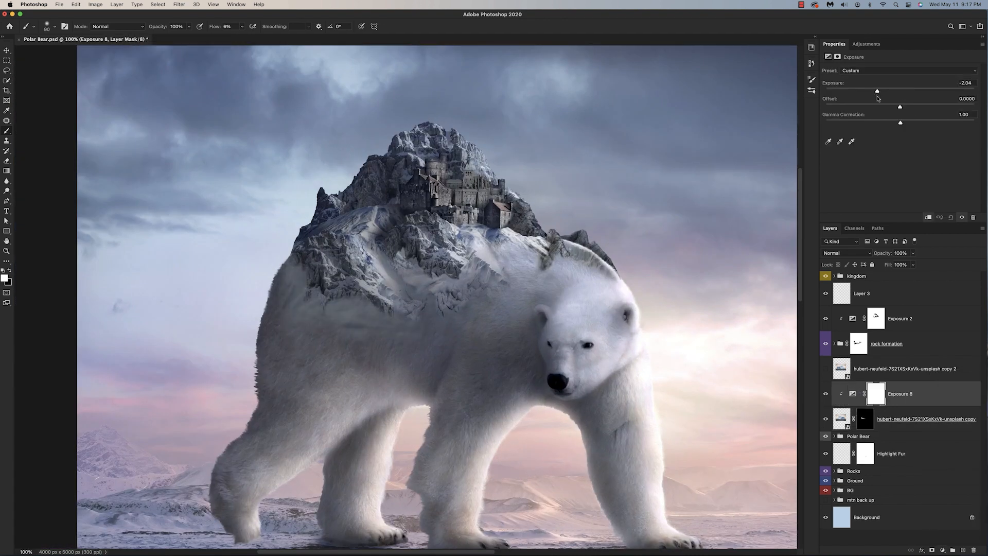
Clip a Color Balance adjustment with highlights yellow-blue +4 to the first hubert-neufeld copy, and add a black mask to copy 2
key(super+minus)
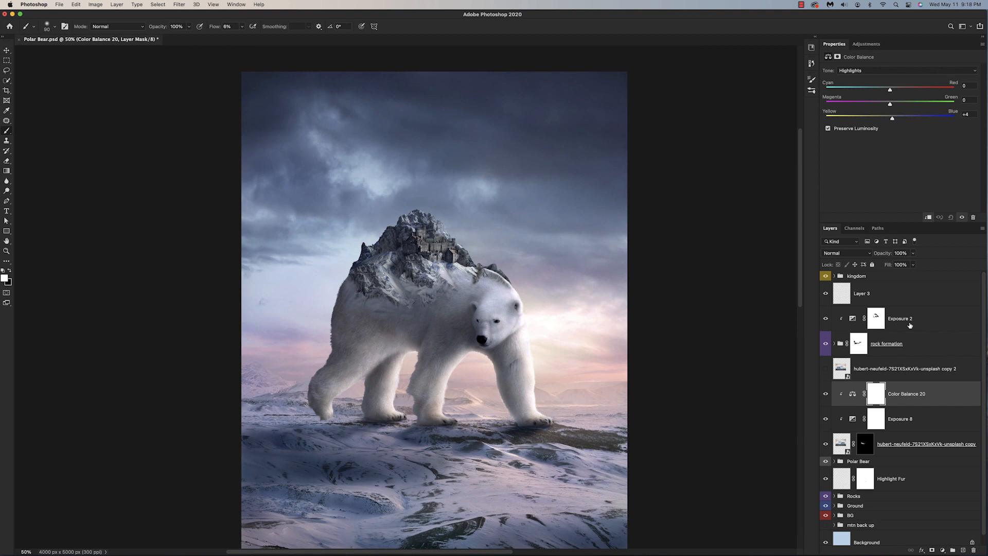
alt+click(934, 551)
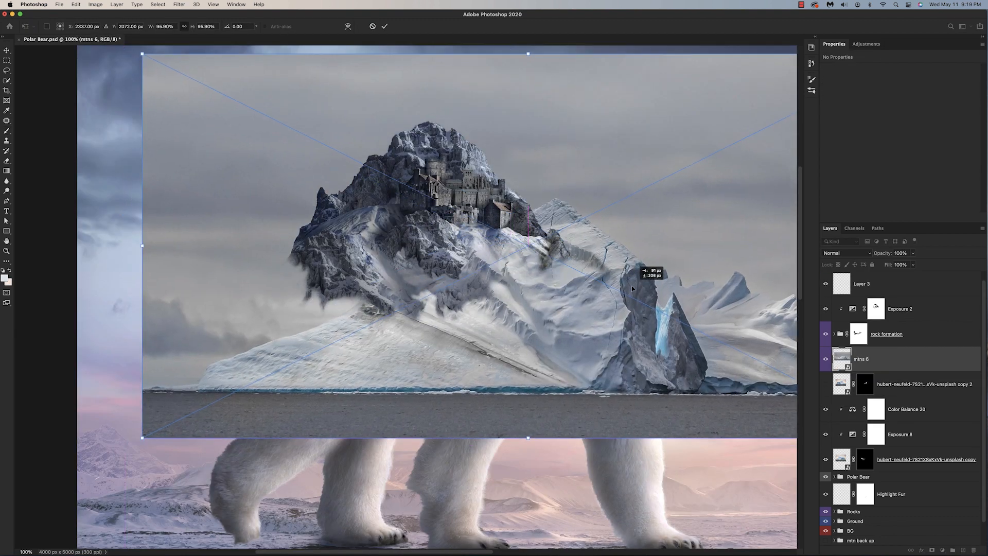
Position the mtns 6 image behind the rock formation, add a black mask and paint in snow between the rocks and the bear's neck
drag(650, 274, 395, 315)
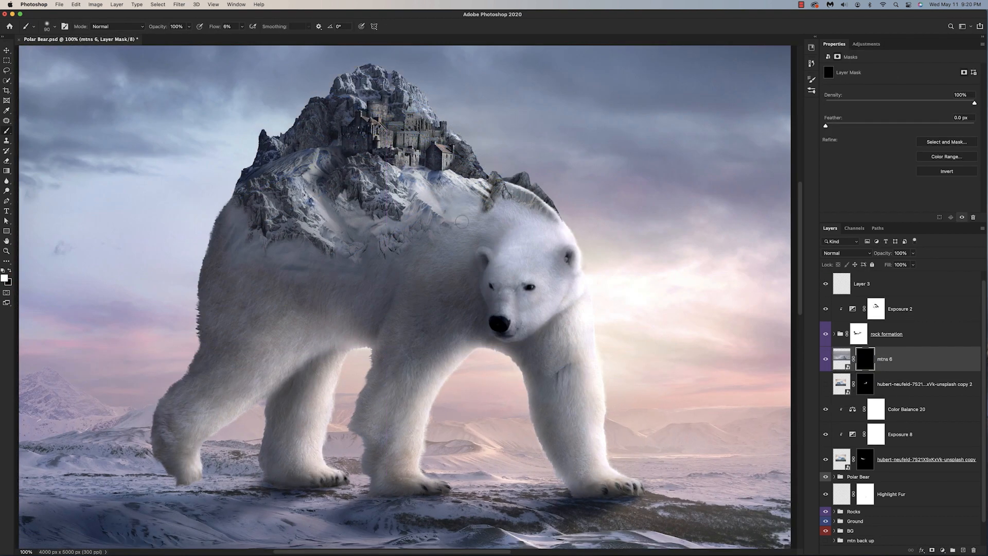
key(x)
drag(446, 260, 418, 251)
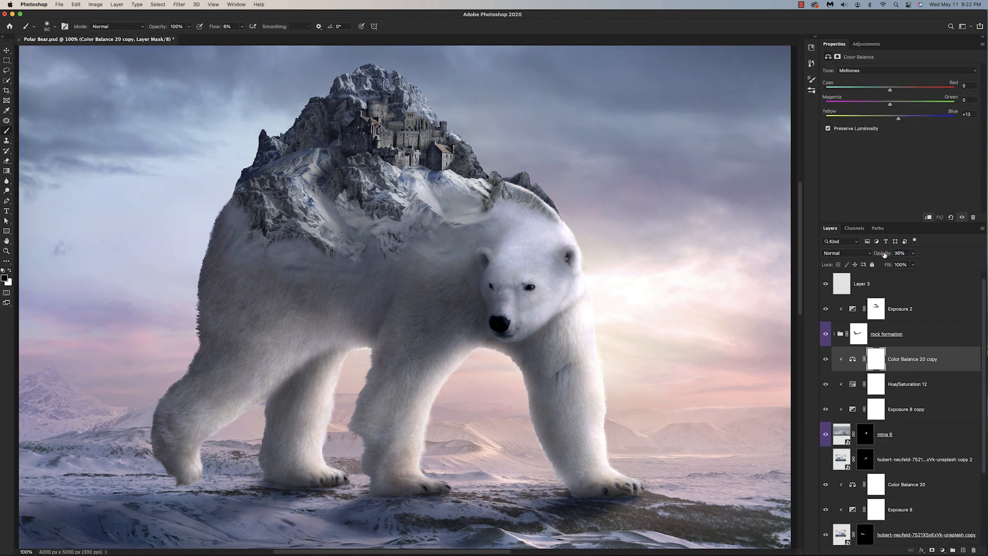
Position the small-inflatable-boats iceberg photo beneath the rock formation group, and paint its snow onto the bear's flank through a black mask
drag(855, 287, 867, 360)
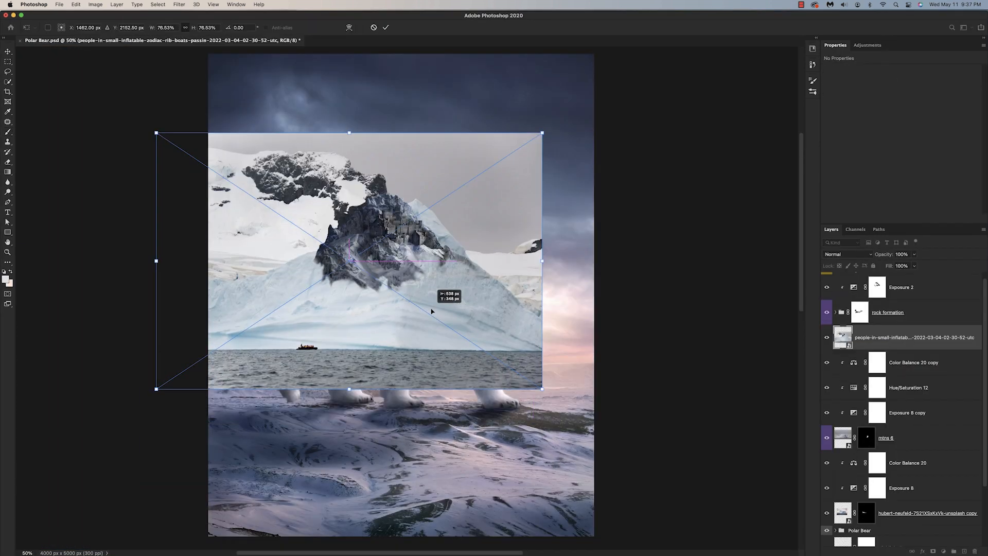
drag(443, 296, 350, 330)
right_click(399, 344)
click(416, 487)
drag(338, 288, 530, 330)
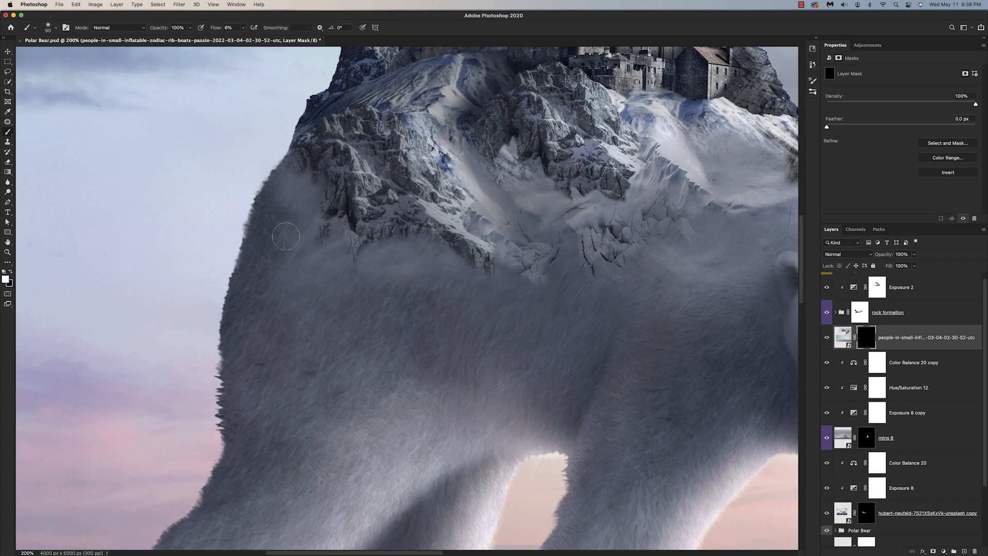
mouse_move(286, 237)
mouse_down()
mouse_move(515, 293)
mouse_move(407, 265)
mouse_move(340, 298)
mouse_move(265, 234)
mouse_move(252, 278)
mouse_move(391, 257)
mouse_up()
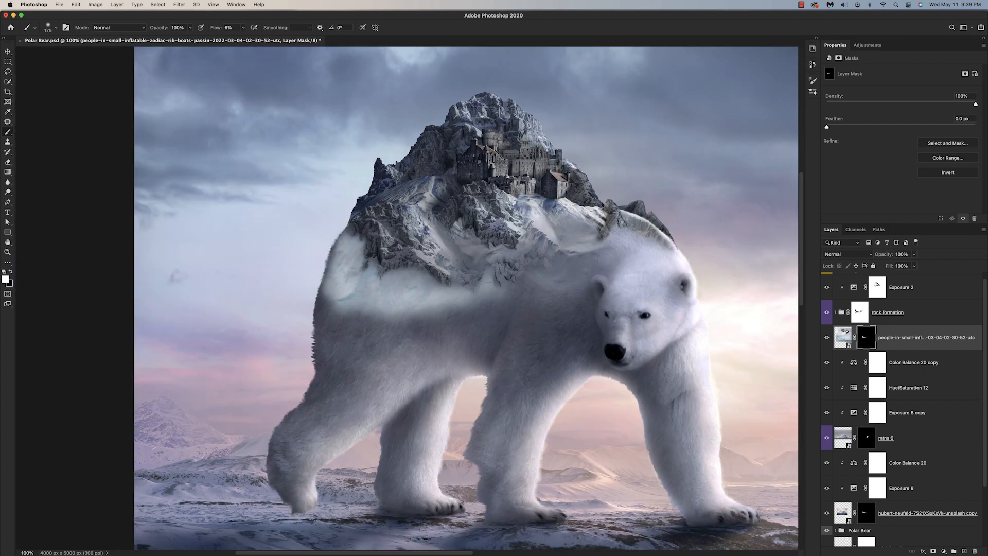
drag(489, 309, 445, 296)
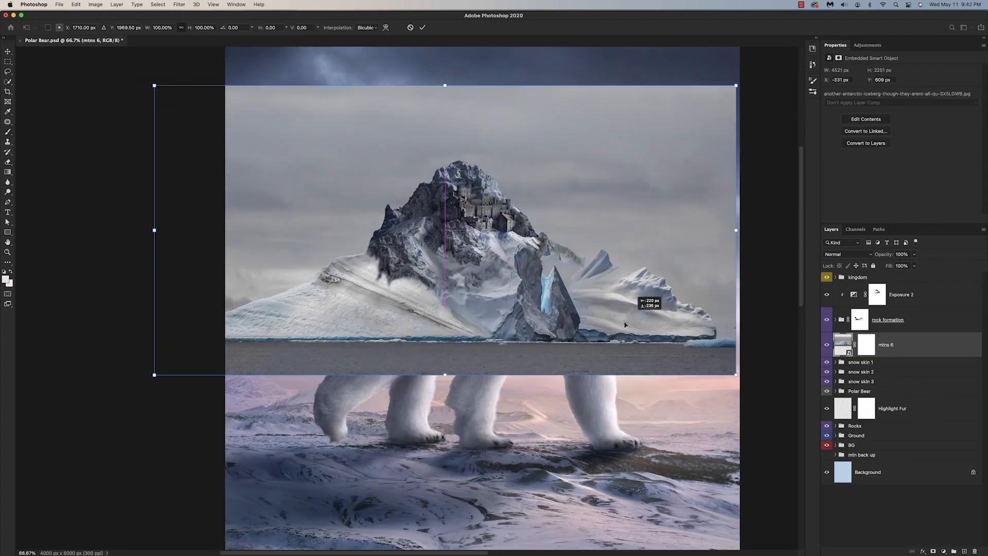
Add a black mask to the mtns 6 image, paint in snow below the rocks, and reposition the image over the bear's flank
key(Return)
key(ctrl+i)
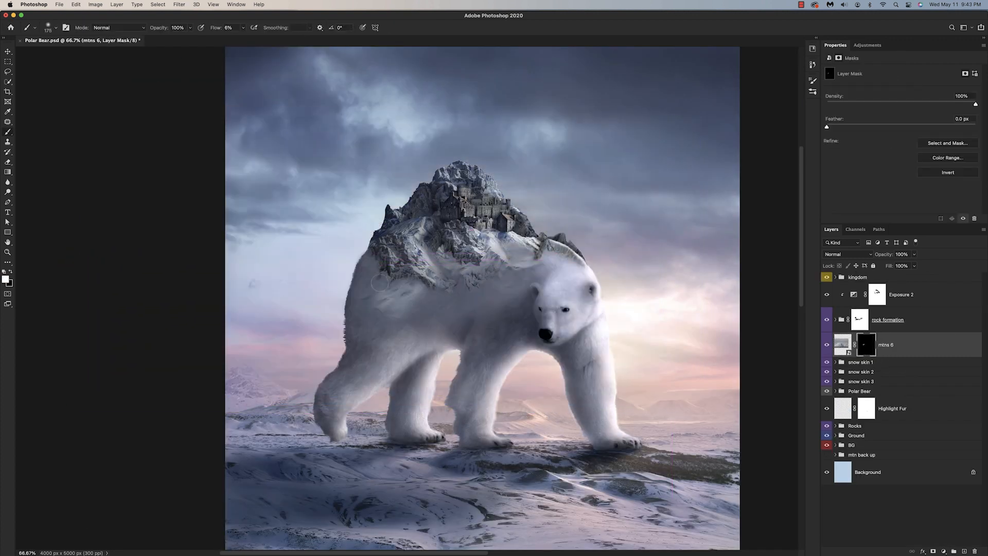
key(ctrl+t)
drag(442, 283, 436, 310)
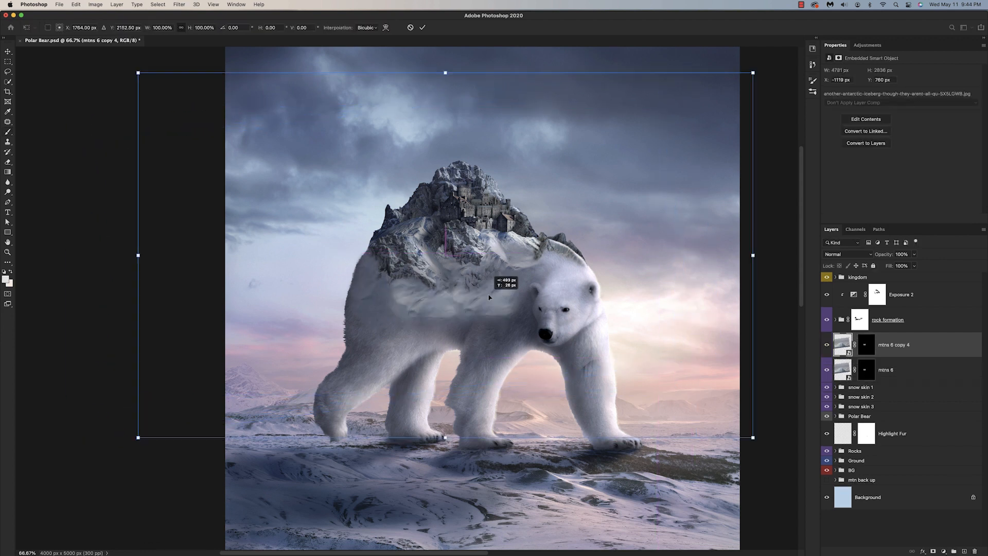
Position mtns 6 copy 4 over the bear's flank and paint its mask to blend the snow into the fur
drag(490, 297, 487, 291)
key(Return)
click(869, 345)
key(x)
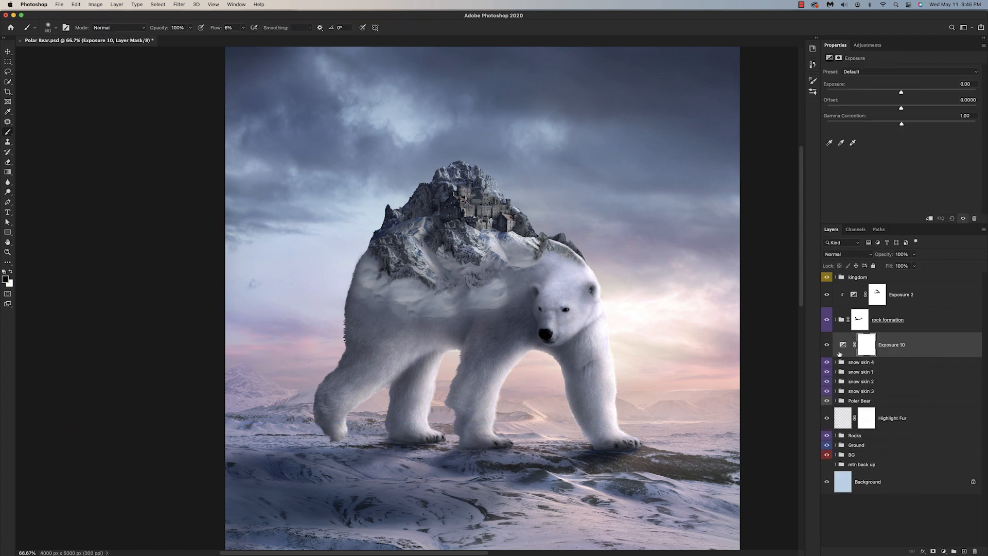
Lower the exposure of the Exposure 10 adjustment above snow skin 4, and collect the snow skin groups into a masked snow skin texture group
drag(901, 93, 884, 94)
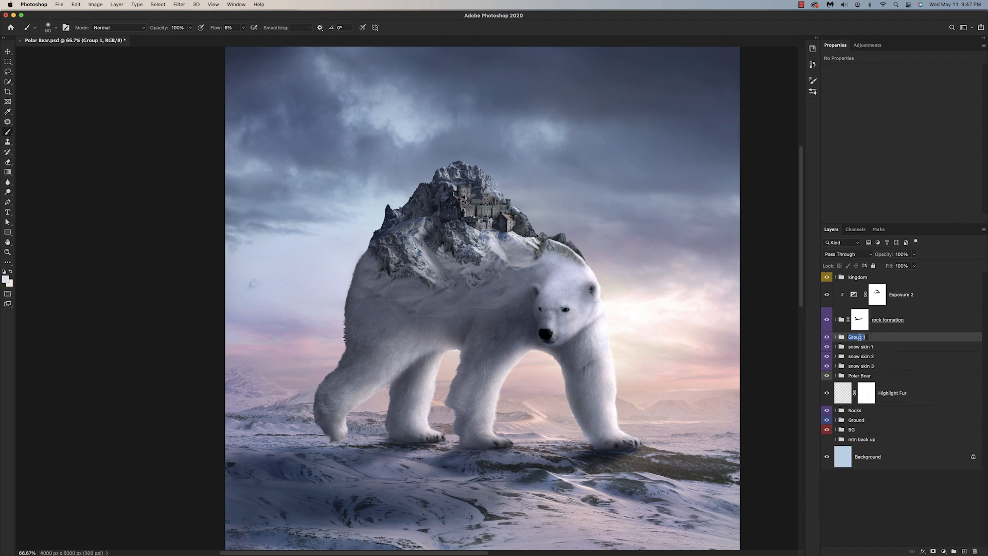
right_click(211, 298)
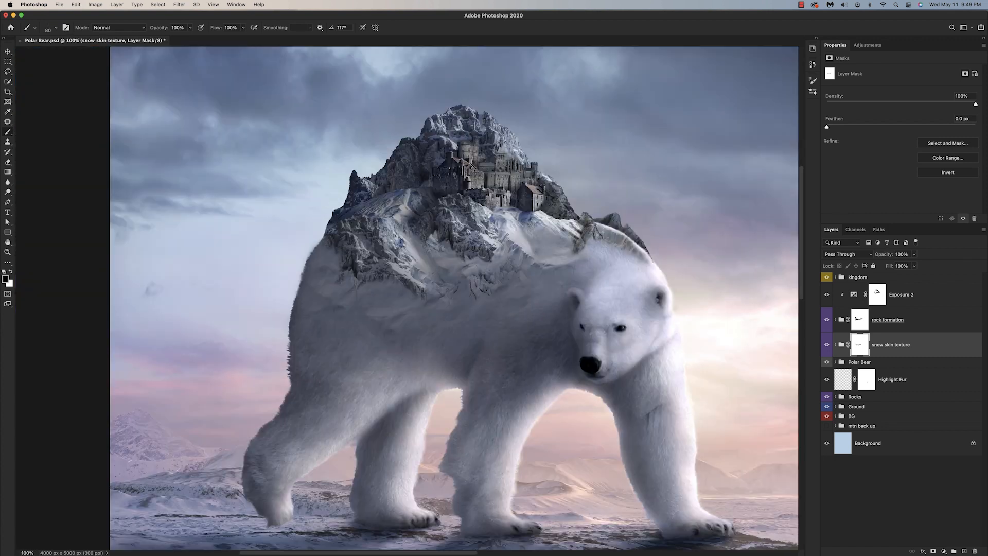
drag(217, 29, 212, 29)
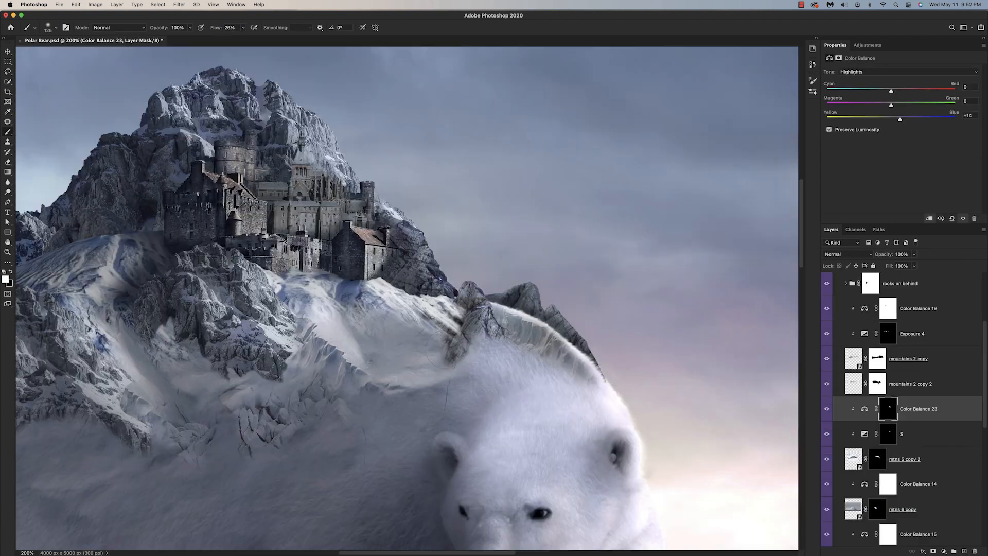
Clip a Levels adjustment with a lowered white input and a Color Balance adjustment to mountains 2 copy 2, both with black masks
click(901, 438)
drag(957, 153, 914, 154)
click(943, 551)
click(952, 445)
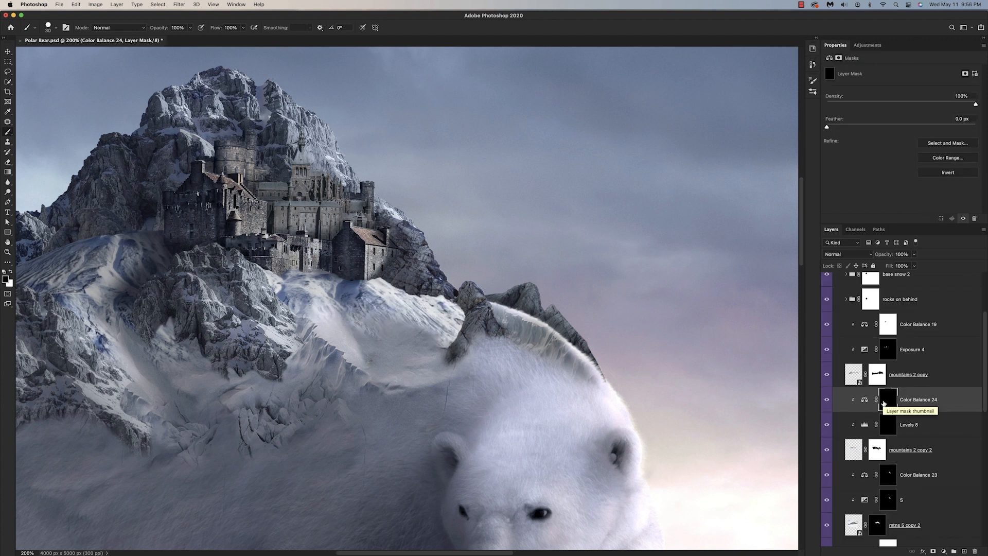
Paint the Levels 8 and Color Balance 24 masks around the rock behind the bear's head with a larger brush at 6% flow
drag(216, 28, 183, 31)
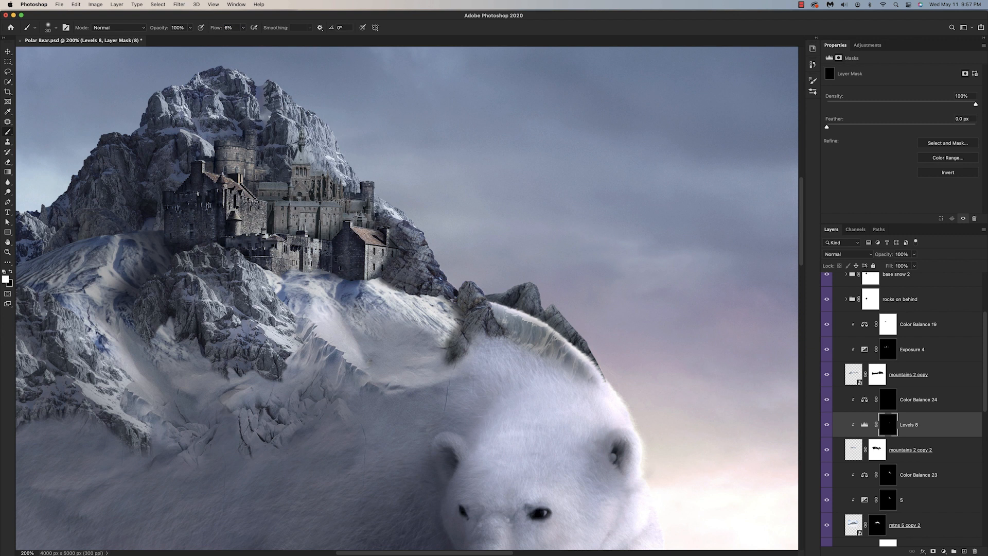
key(])
key(])
key(])
key(alt+])
key(alt+[)
key(x)
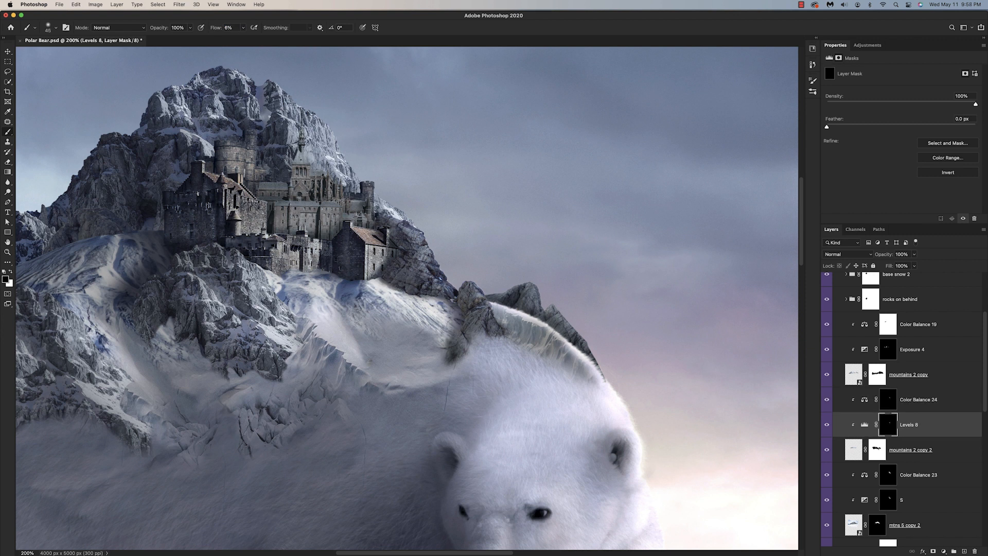
Refine the mtns 5 copy 2 mask at 100% flow, cleaning up the base of the rock above the bear's head
key(super+minus)
key(super+plus)
key(super+plus)
key(super+plus)
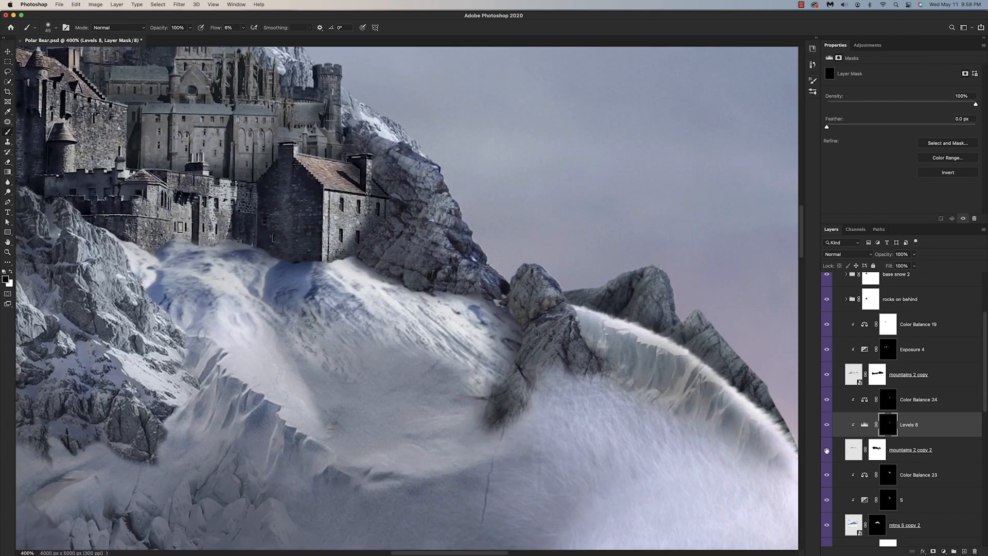
key(alt+[)
key(shift+0)
key(x)
key([)
key([)
key([)
key([)
key([)
key([)
key([)
key([)
key([)
key([)
key(alt+[)
key(alt+[)
key(alt+[)
key(x)
key(])
key(])
key(])
key(])
key(])
drag(486, 413, 564, 394)
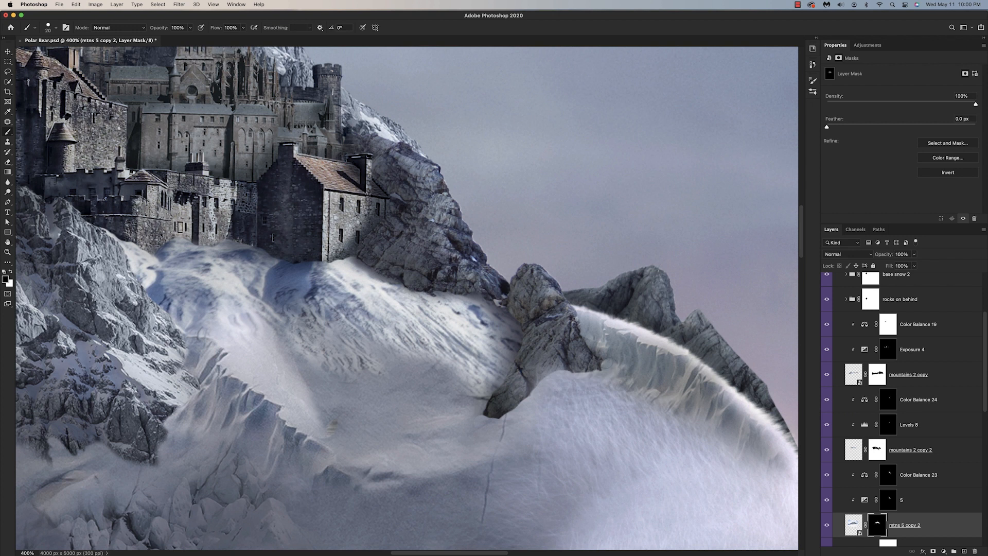
key(super+minus)
key(super+minus)
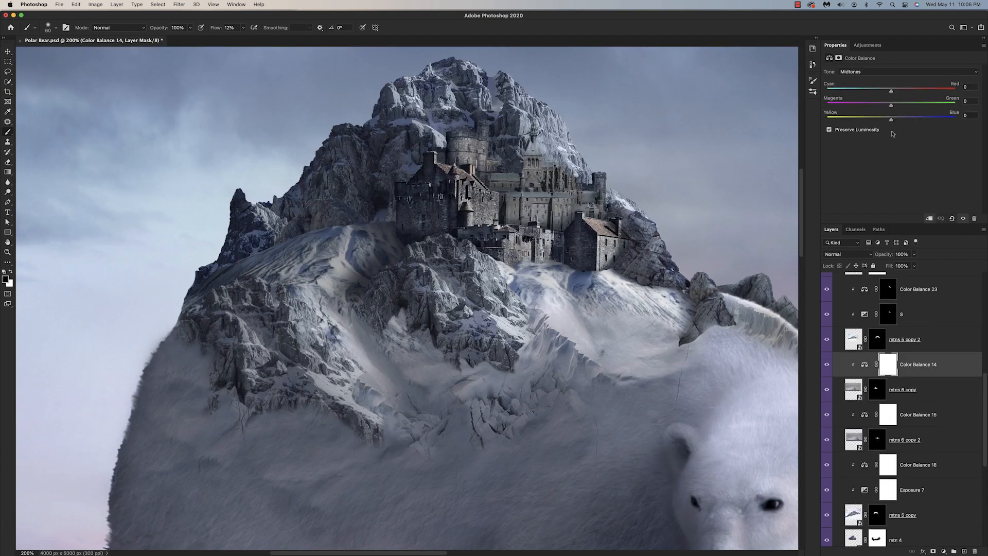
Set the midtones yellow-blue of Color Balance 14 to +14, and shift another tonal range slightly toward cyan
click(881, 71)
click(875, 81)
drag(892, 120, 899, 120)
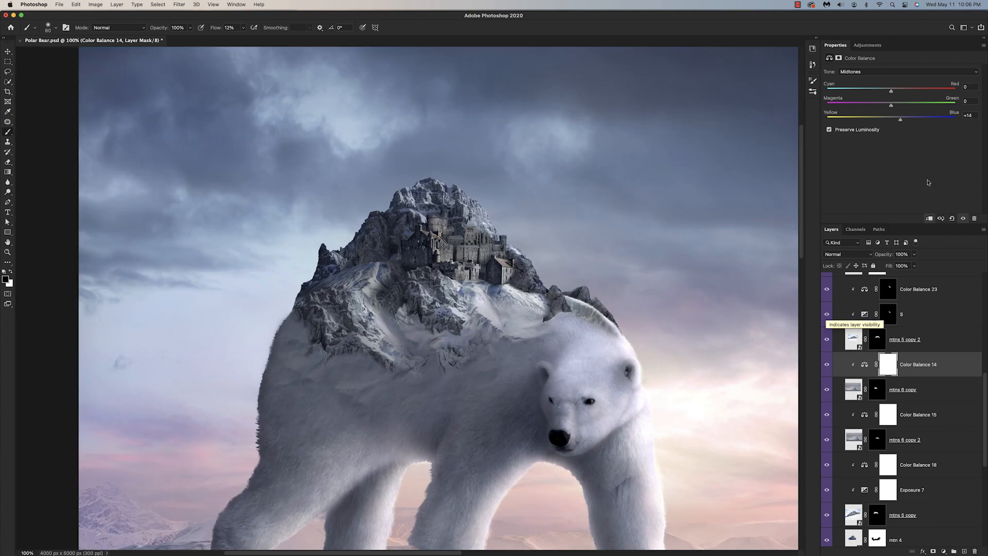
click(880, 72)
click(875, 80)
drag(891, 91, 890, 91)
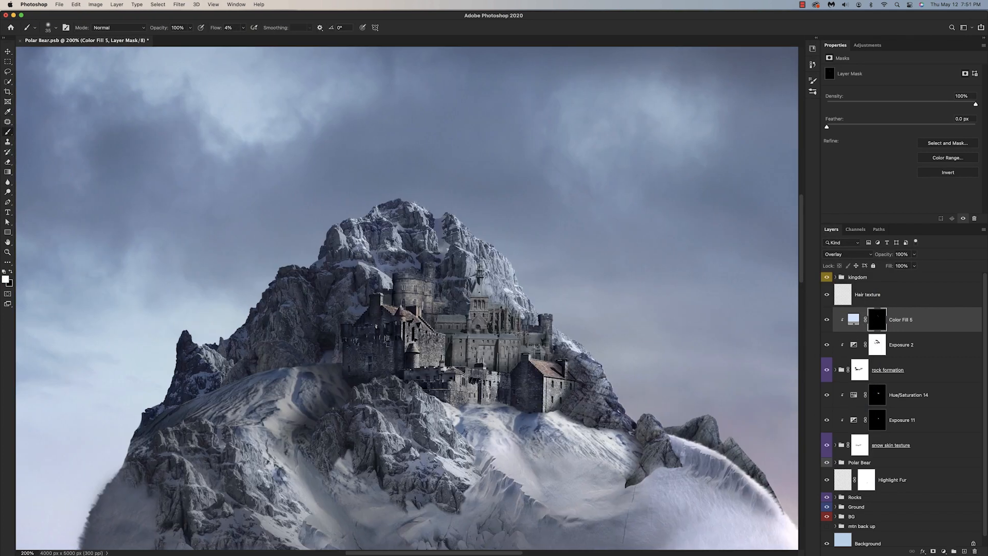
Paint light-blue highlights onto the rocks and snow slopes through the mask of the Overlay layer Color Fill 5 at 4% flow
drag(668, 443, 659, 461)
drag(427, 404, 460, 438)
drag(522, 469, 548, 445)
mouse_move(446, 479)
mouse_down()
mouse_move(394, 445)
mouse_move(437, 243)
mouse_up()
drag(247, 294, 259, 238)
drag(284, 265, 314, 245)
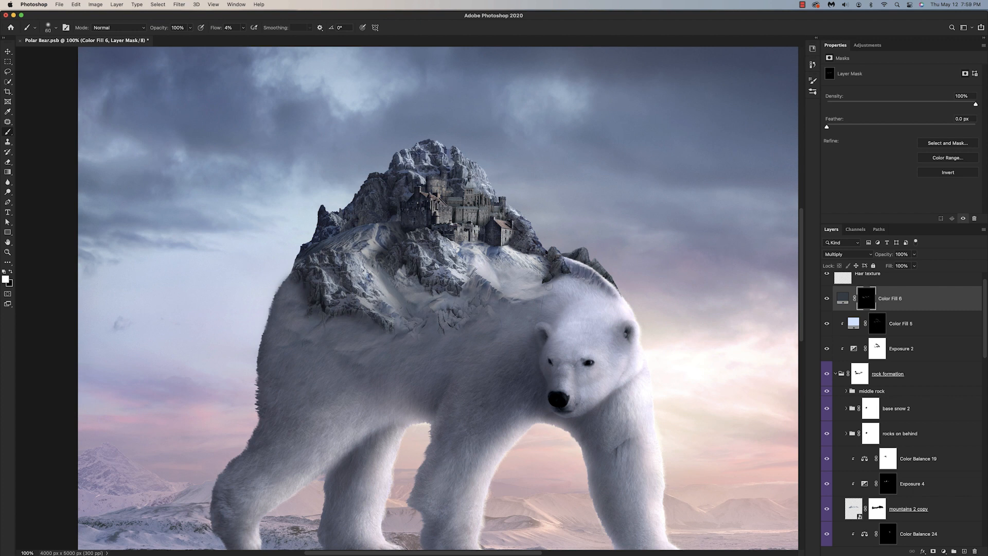
Change the Multiply layer Color Fill 6 to a more saturated dark blue, and paint shadows in its mask along the rocks' base
double_click(842, 298)
click(666, 242)
click(796, 170)
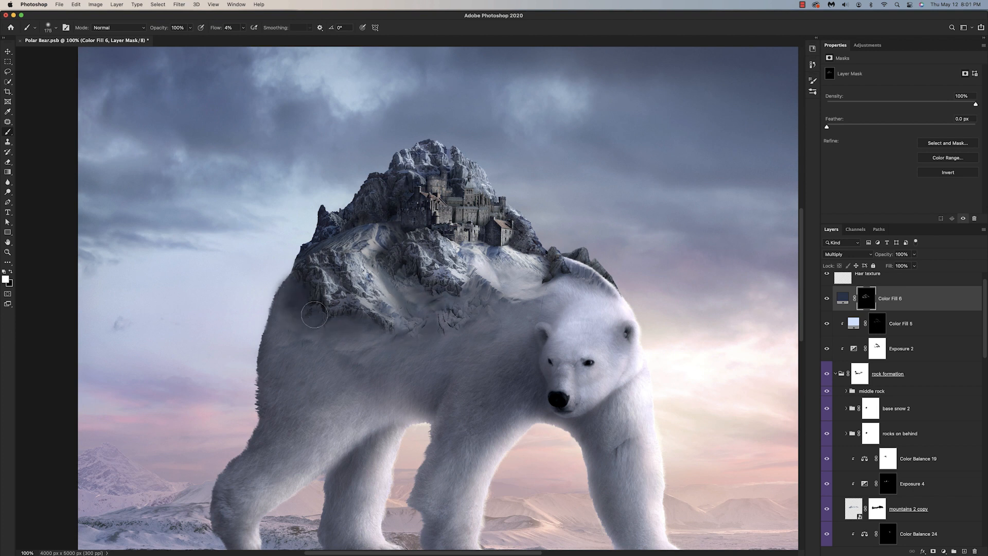
key(x)
key(super+minus)
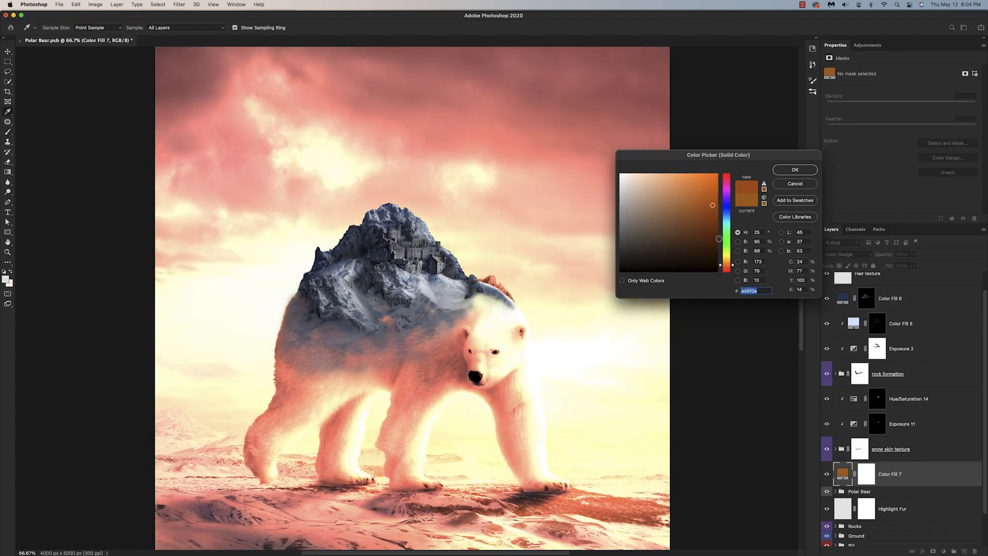
Apply orange #ad4f0a to the Color Dodge fill above the Polar Bear group, invert its mask and paint a warm glow along the legs
key(Return)
key(super+i)
key(b)
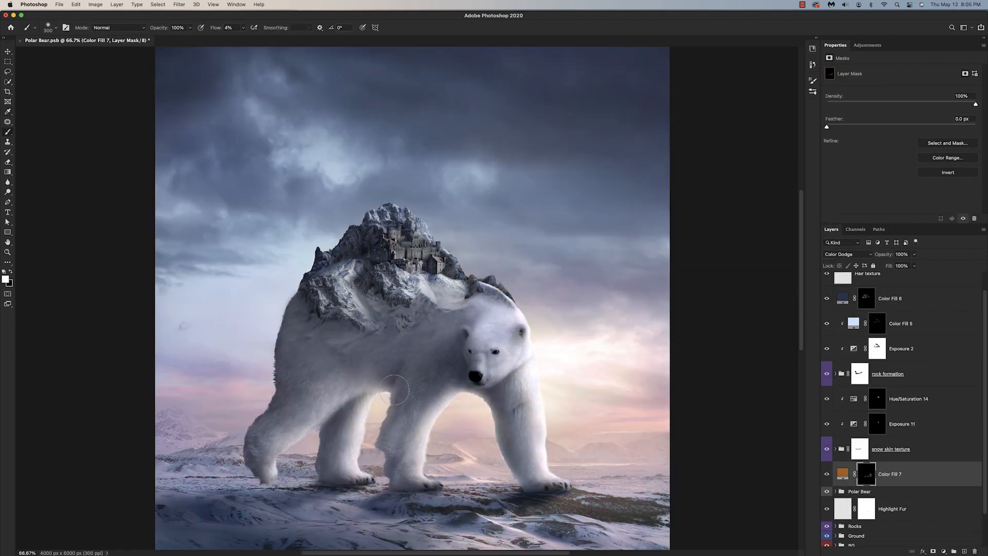
key(super+minus)
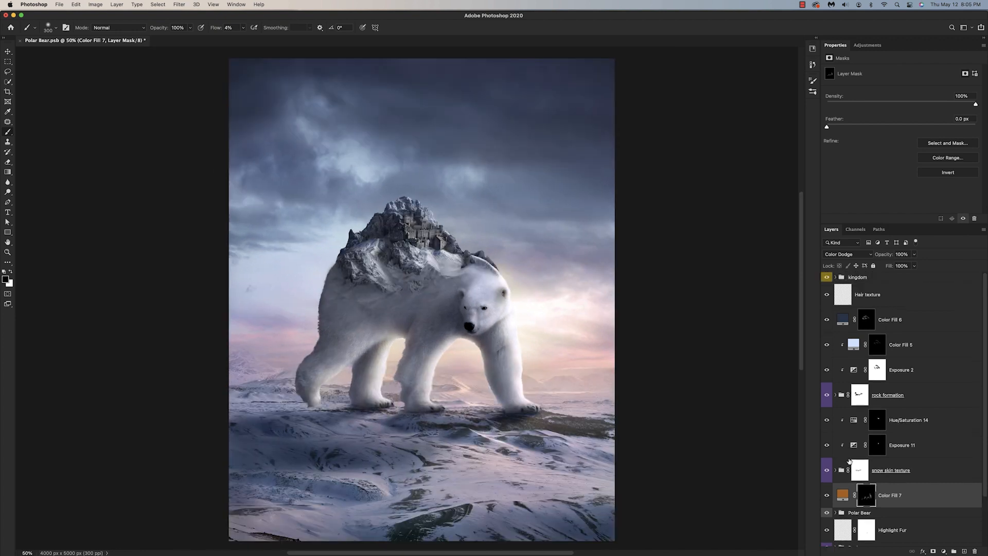
Add a peach Overlay color fill above the kingdom group, masked onto the castle, and set the light-blue Color Fill 10 to Hard Light
click(944, 552)
click(847, 254)
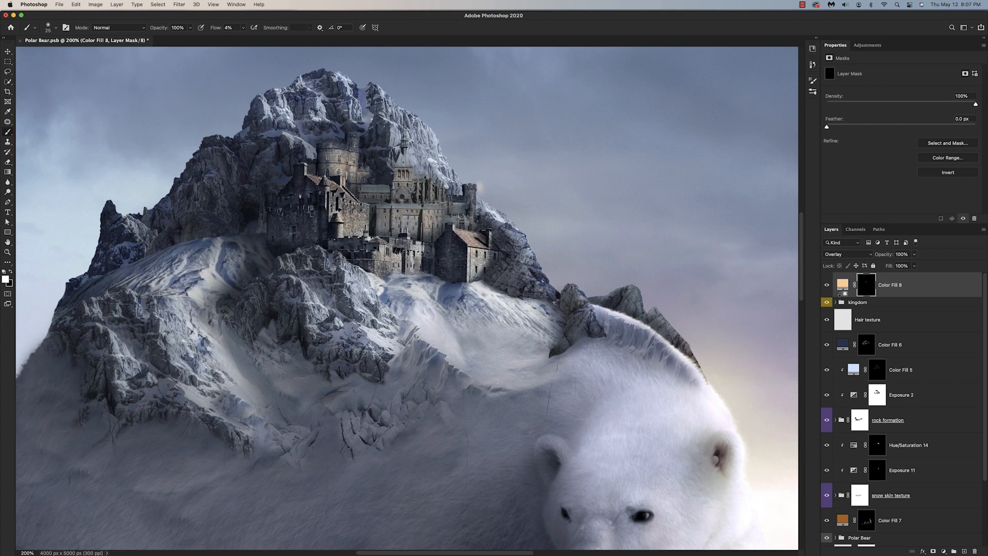
key(super+minus)
key(super+minus)
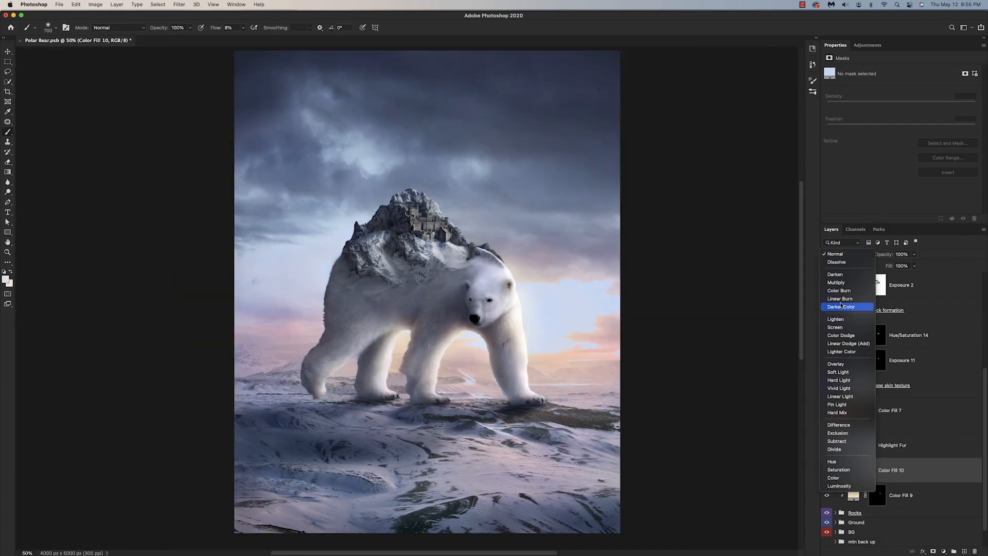
click(838, 380)
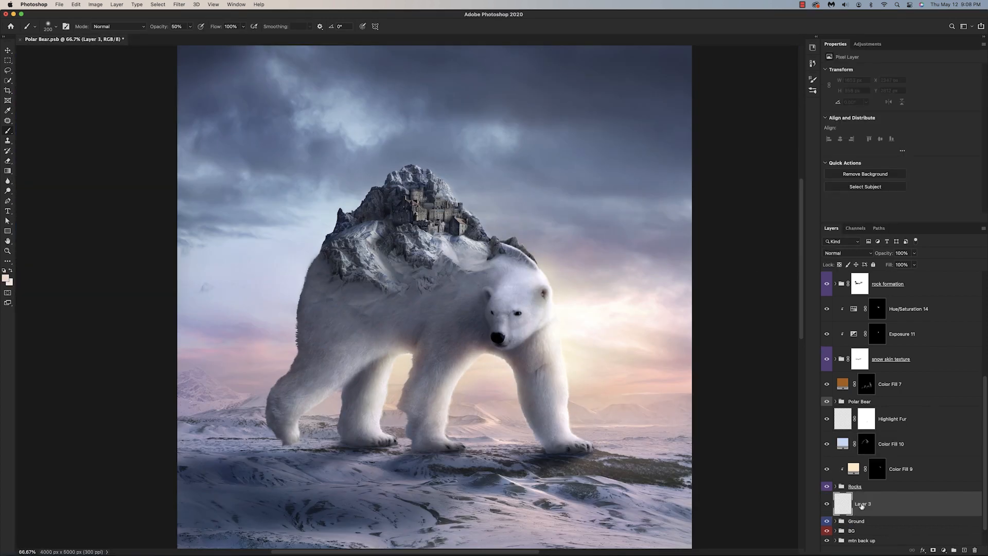
Paint over the snowy foreground on Layer 3 with a 50% opacity brush, and reduce the opacity of Layer 5
drag(445, 497, 582, 520)
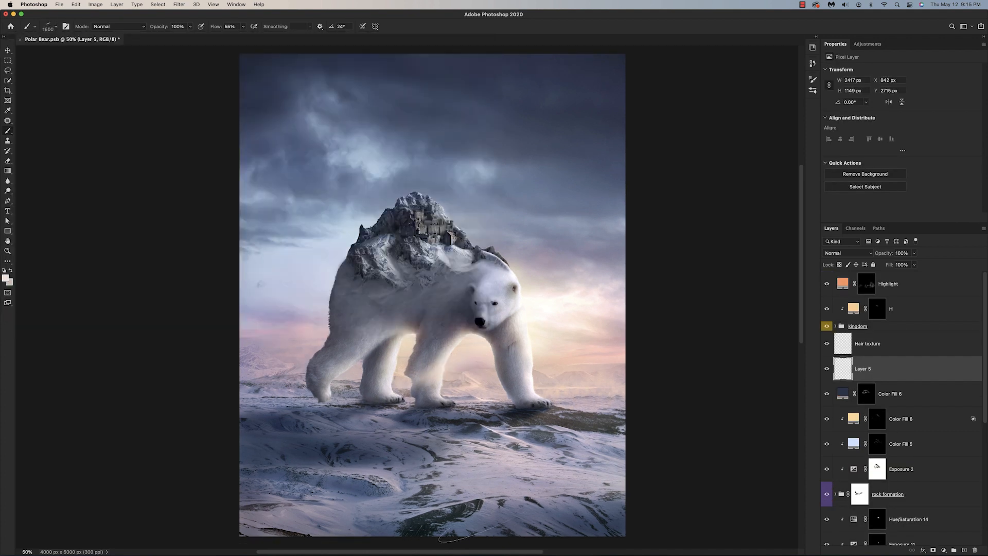
drag(884, 253, 863, 257)
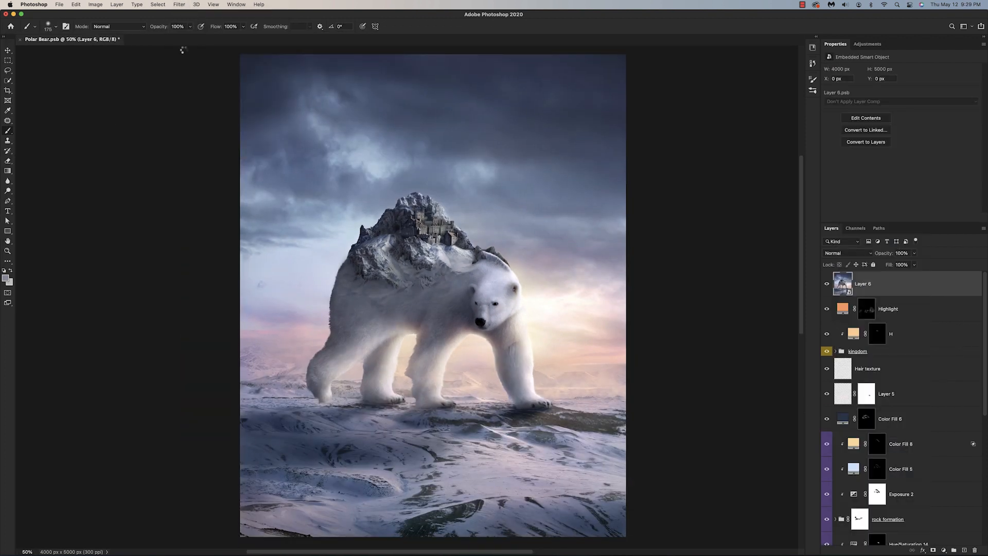
Open the Camera Raw filter on Layer 6 and set contrast to +6, whites to -34, clarity to +6 and vibrance to +8
key(super+shift+a)
click(830, 128)
drag(857, 203, 863, 203)
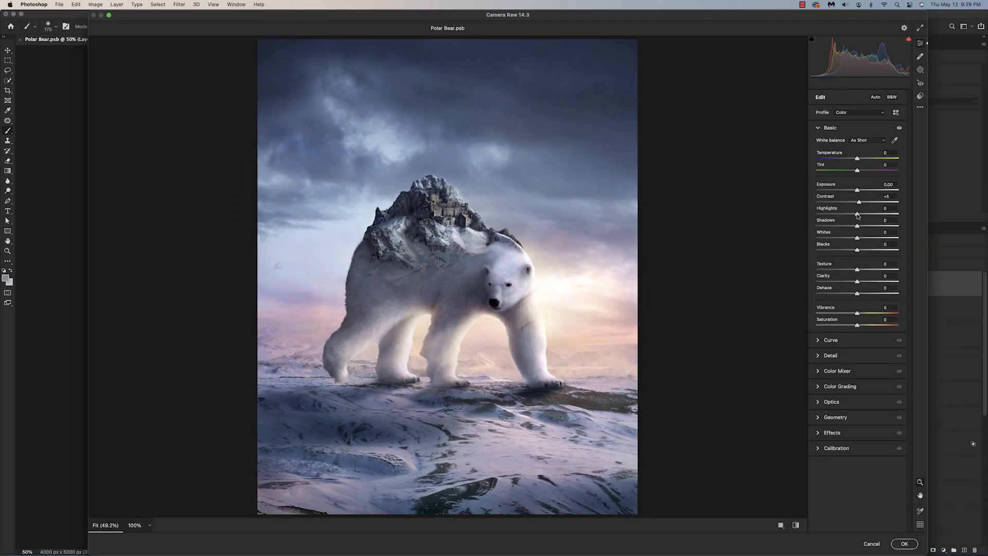
drag(858, 238, 844, 246)
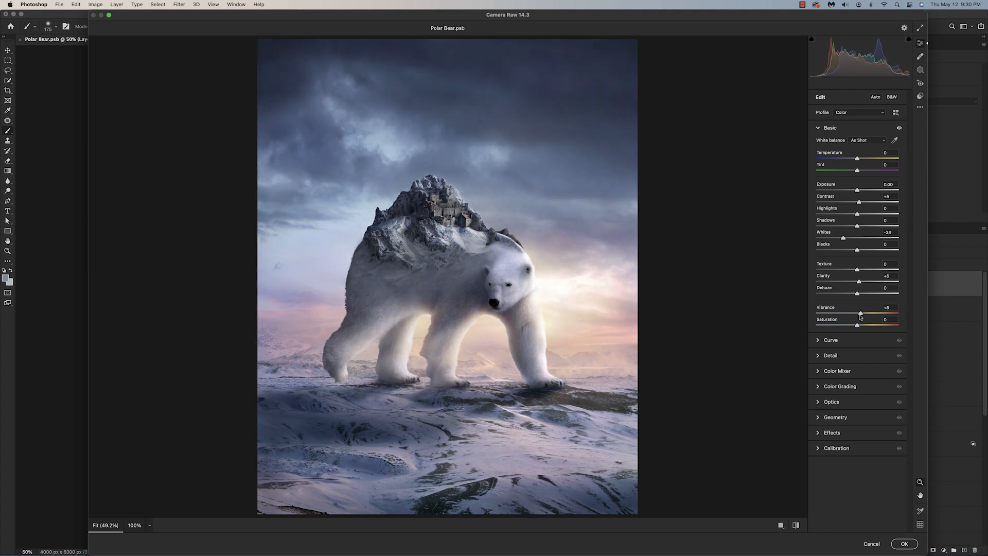
Set Color Mixer hues to reds +30, oranges +16, blues -7, purples +8 and magentas +18, and tint the midtones, shadows and highlights with Color Grading
click(837, 370)
drag(857, 242, 866, 244)
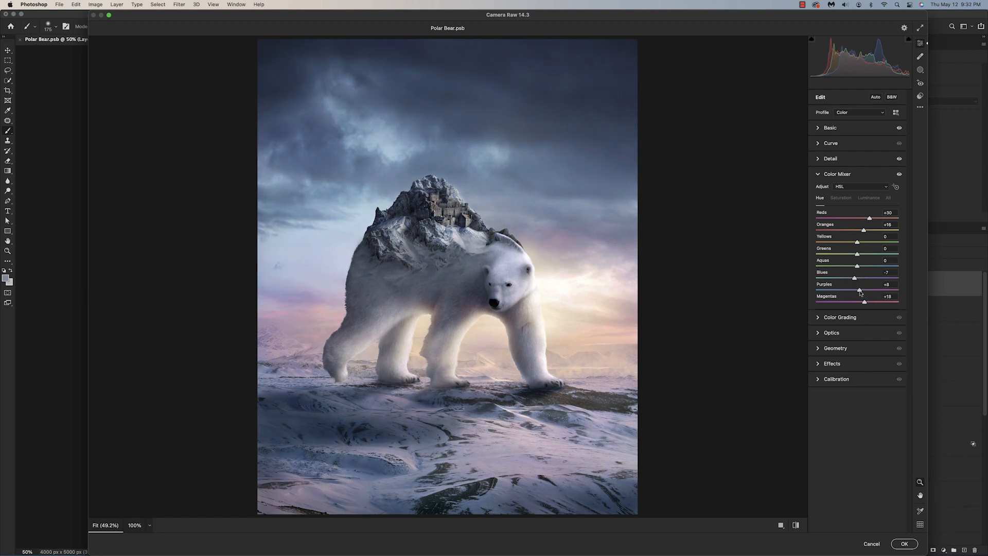
click(839, 317)
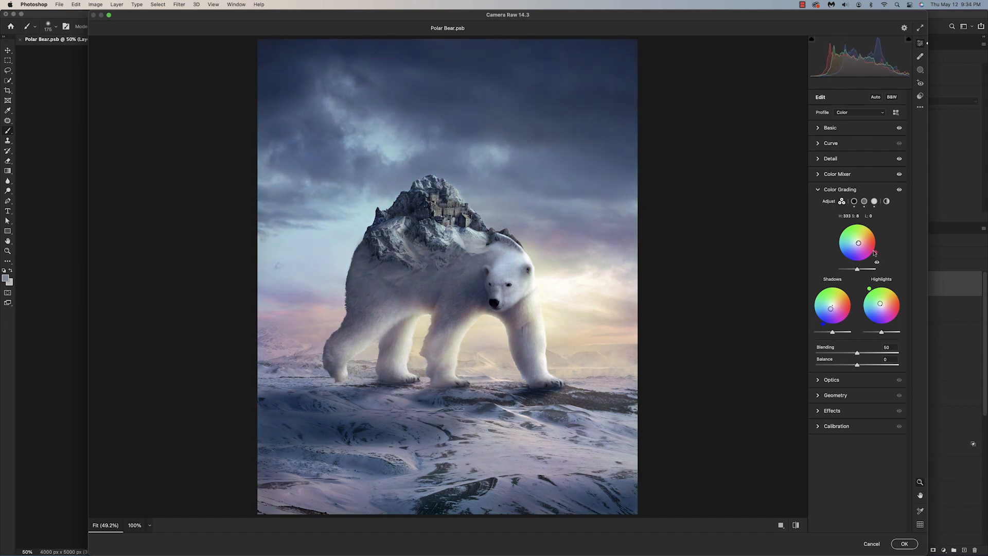
drag(863, 304, 864, 297)
drag(882, 332, 883, 333)
Add film grain of 16 and a Highlight Priority vignette of -7 to the image
click(830, 411)
drag(829, 265, 816, 266)
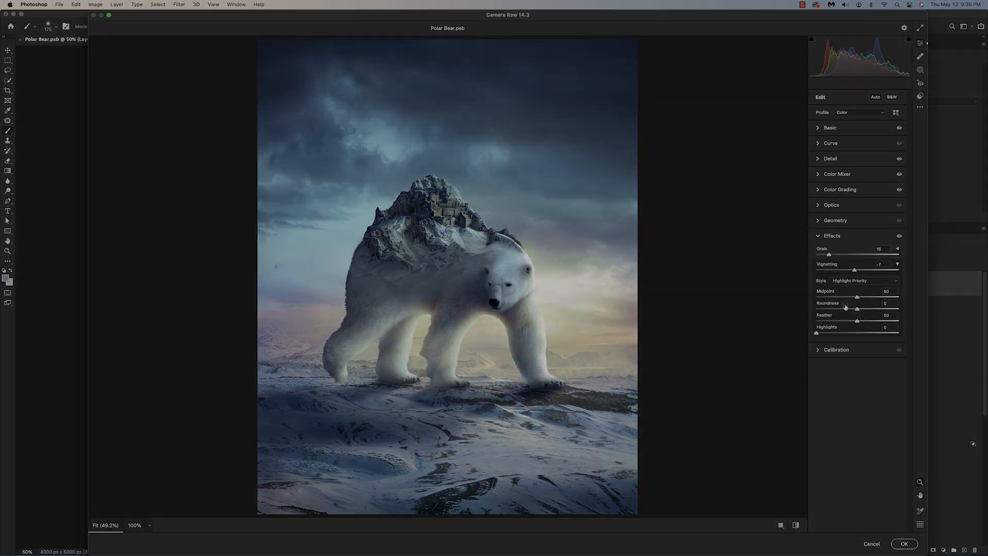